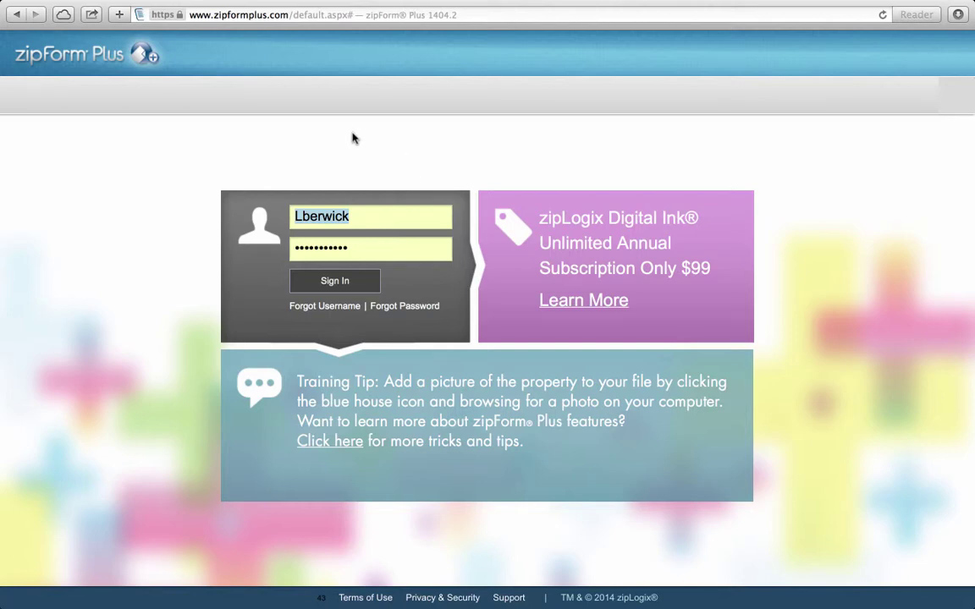
# Sign in to zipForm Plus using the prefilled username and password
pyautogui.click(329, 285)
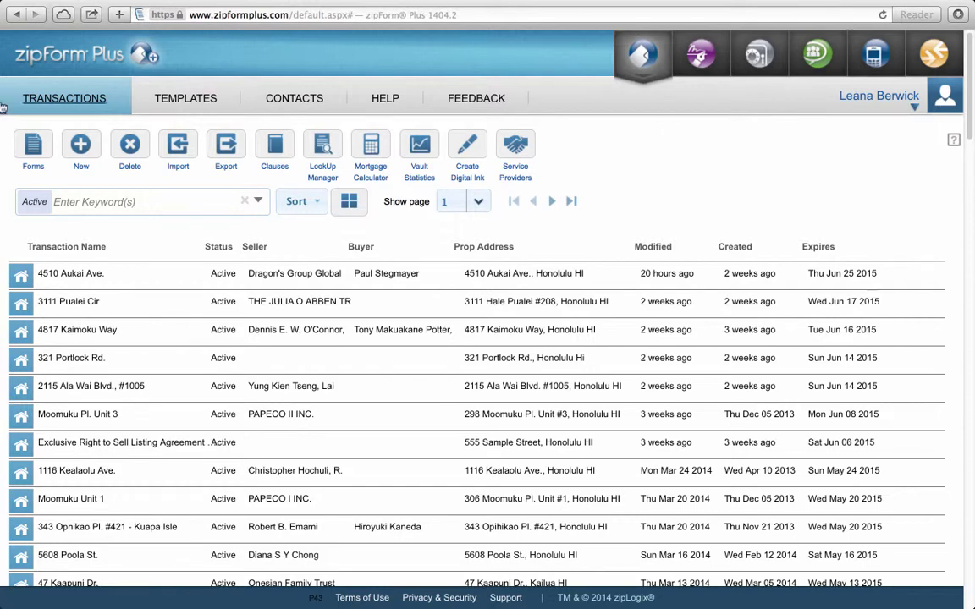
# Go from the loaded Transactions list to the Forms section via the toolbar icon
pyautogui.click(30, 140)
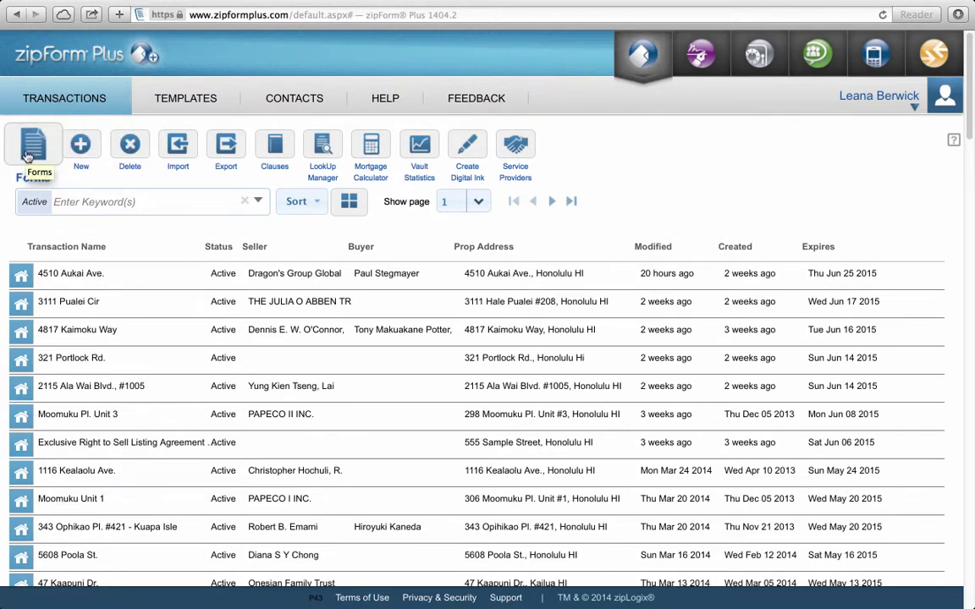
# Open a blank forms workspace and list the libraries, with Hawaii Association of REALTORS® v256.0 shown
pyautogui.click(33, 151)
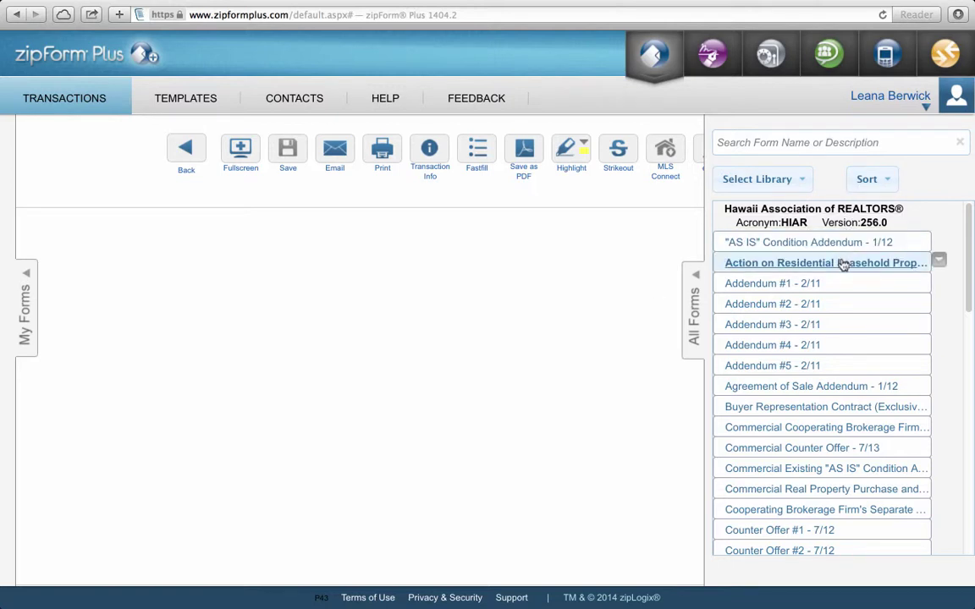
pyautogui.click(803, 180)
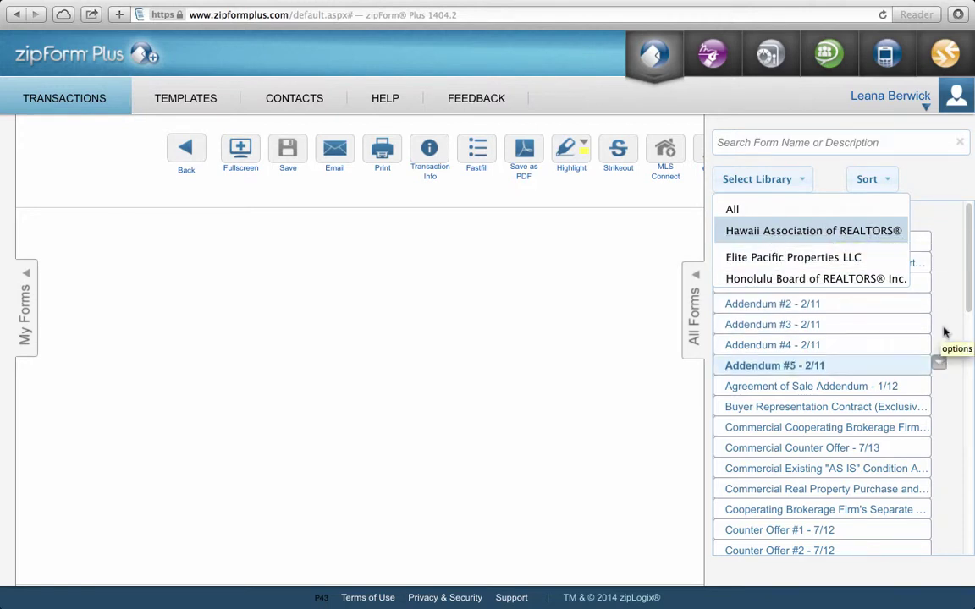
# Keep the Hawaii Association library and add Purchase Contract - 8/13 to the transaction
pyautogui.click(951, 347)
pyautogui.moveTo(970, 308); pyautogui.dragTo(971, 454)
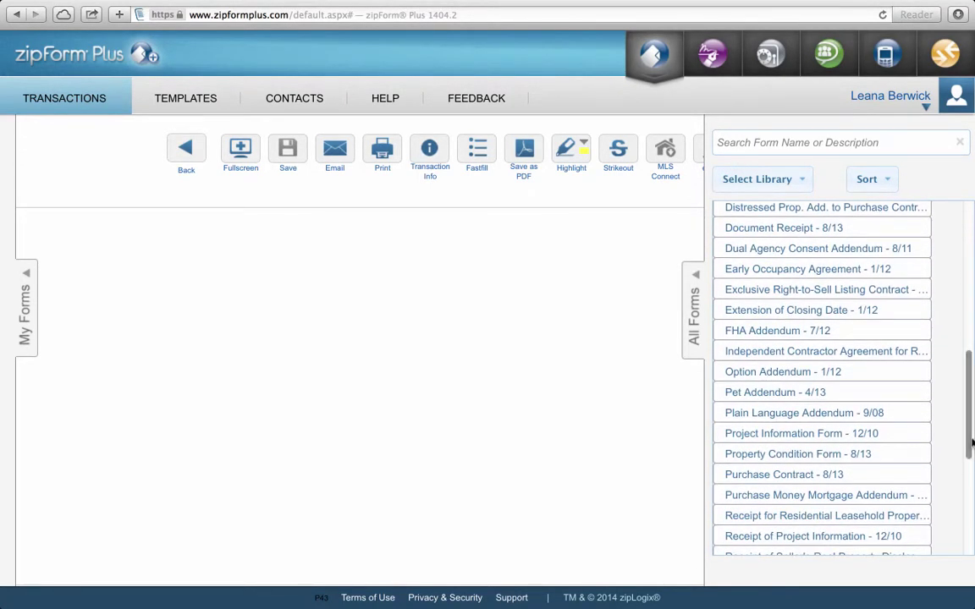
pyautogui.scroll(-3, 973, 457)
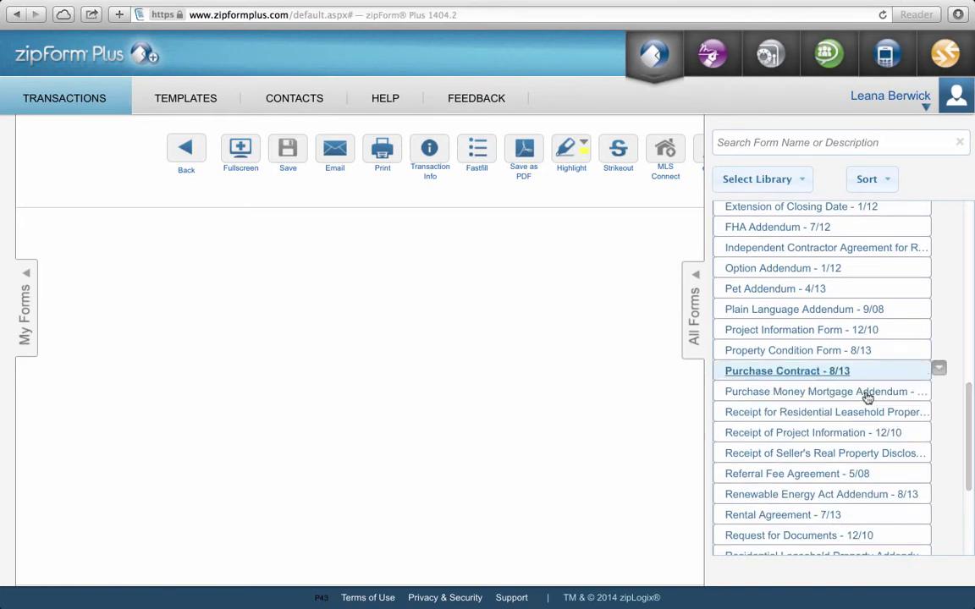
pyautogui.click(830, 378)
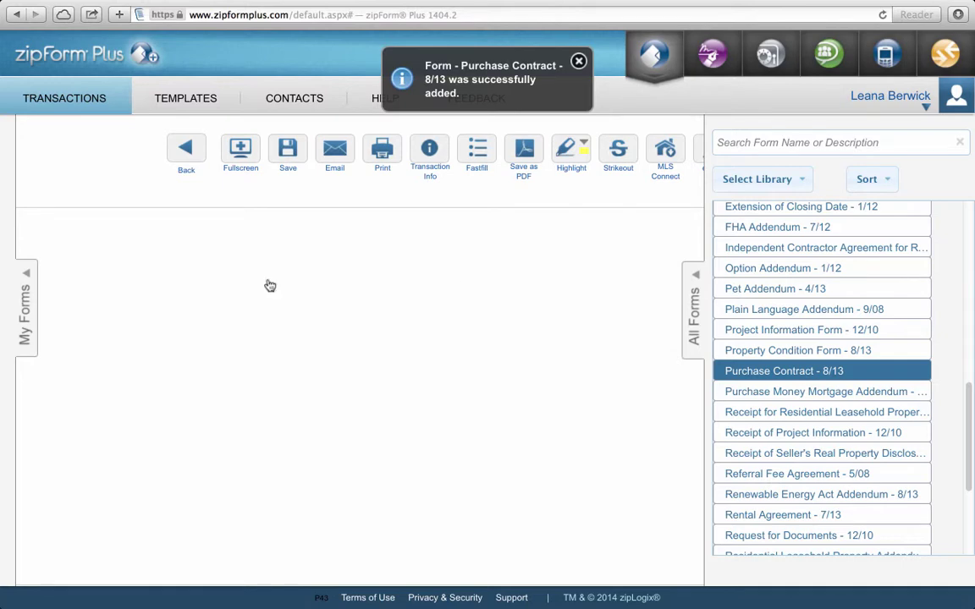
pyautogui.click(28, 269)
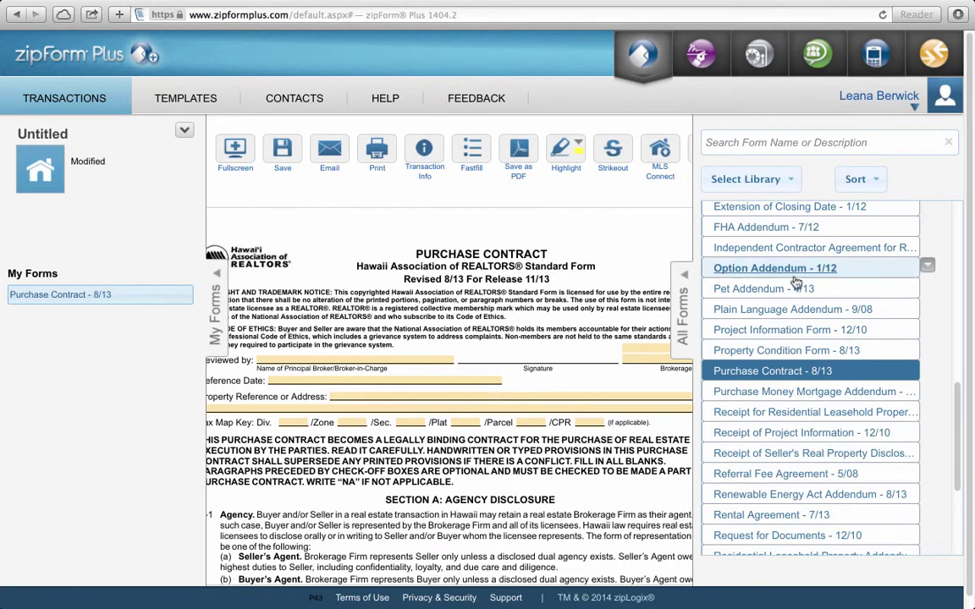
# Add the "AS IS" Condition Addendum - 1/12 from the top of the All Forms list
pyautogui.moveTo(959, 393); pyautogui.dragTo(954, 235)
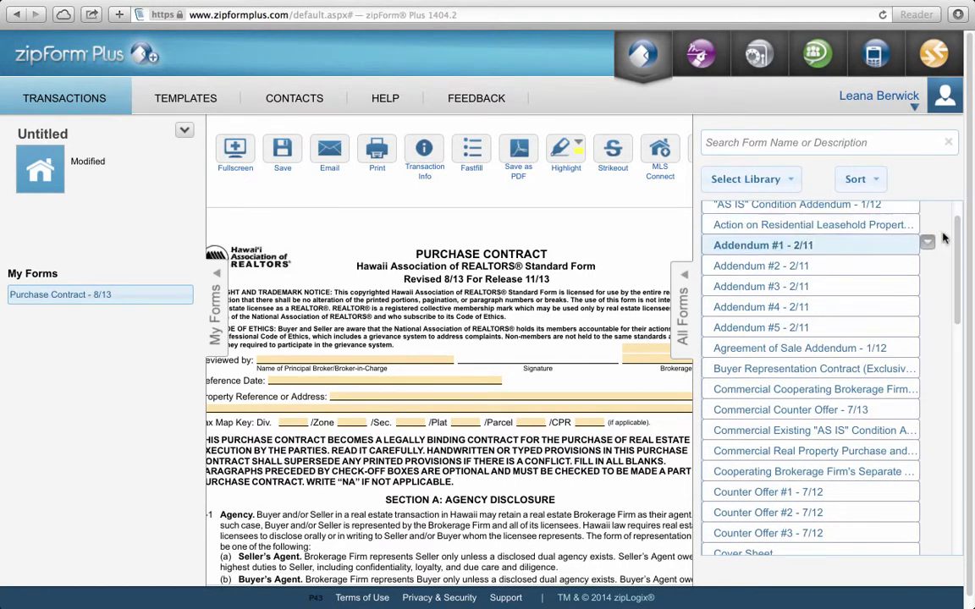
pyautogui.scroll(1, 959, 237)
pyautogui.click(861, 218)
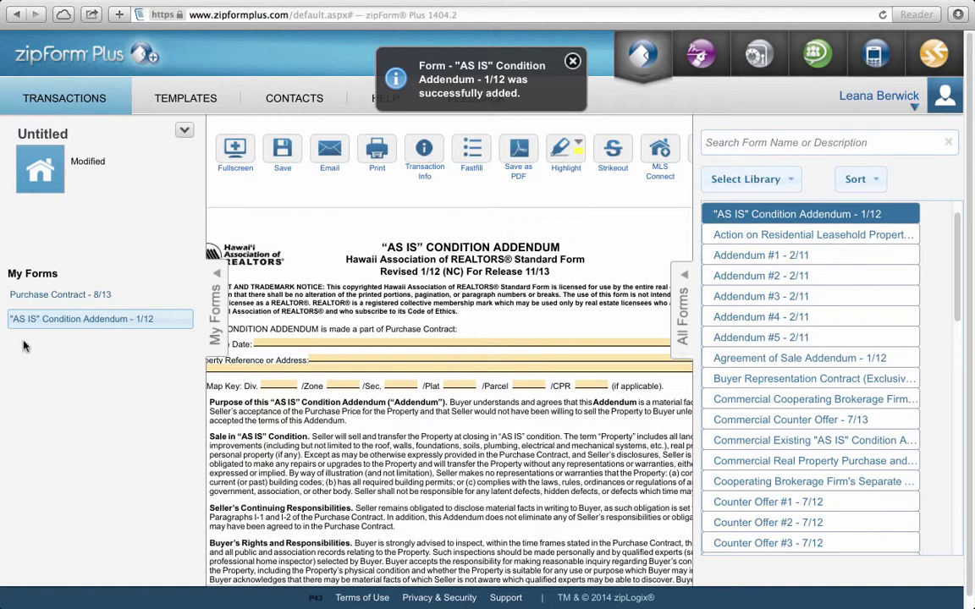
# Collapse the side panels and reopen Purchase Contract - 8/13 from My Forms at full width
pyautogui.click(208, 277)
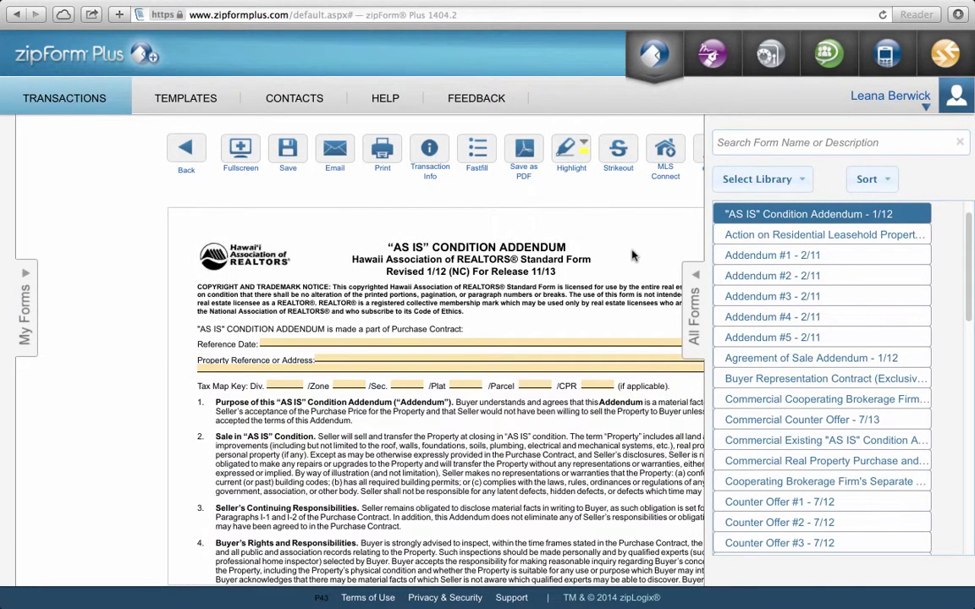
pyautogui.click(28, 279)
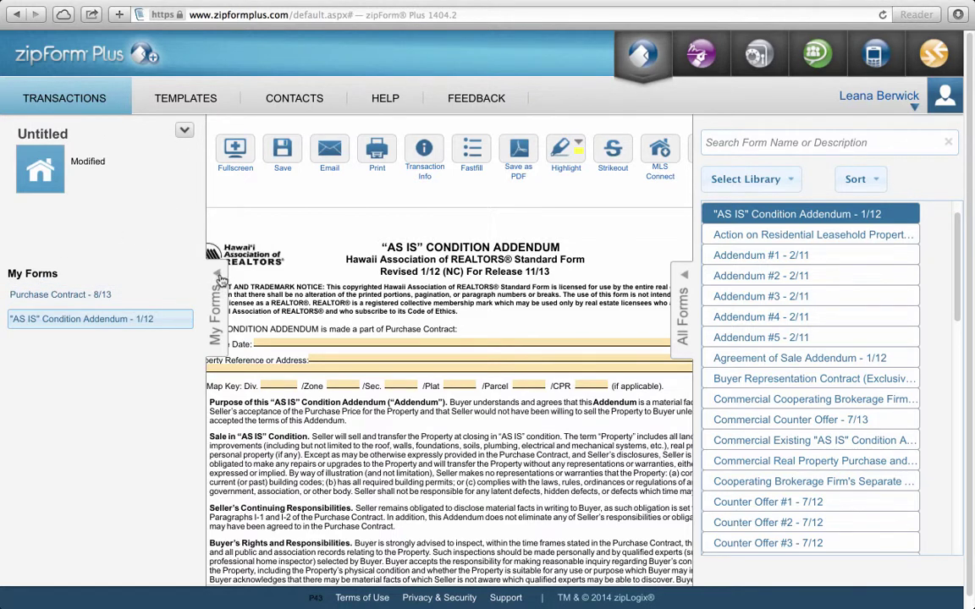
pyautogui.click(219, 279)
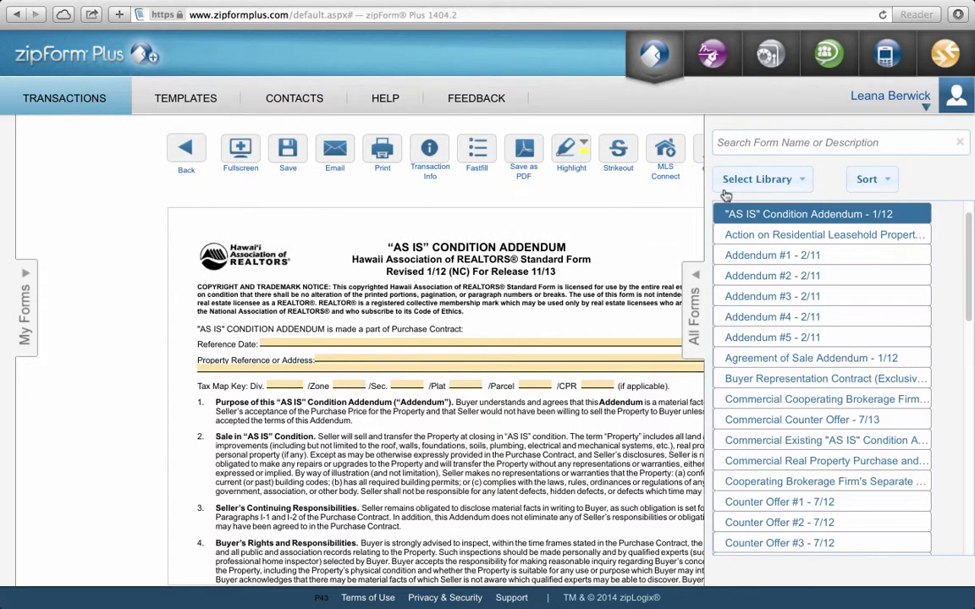
pyautogui.click(696, 279)
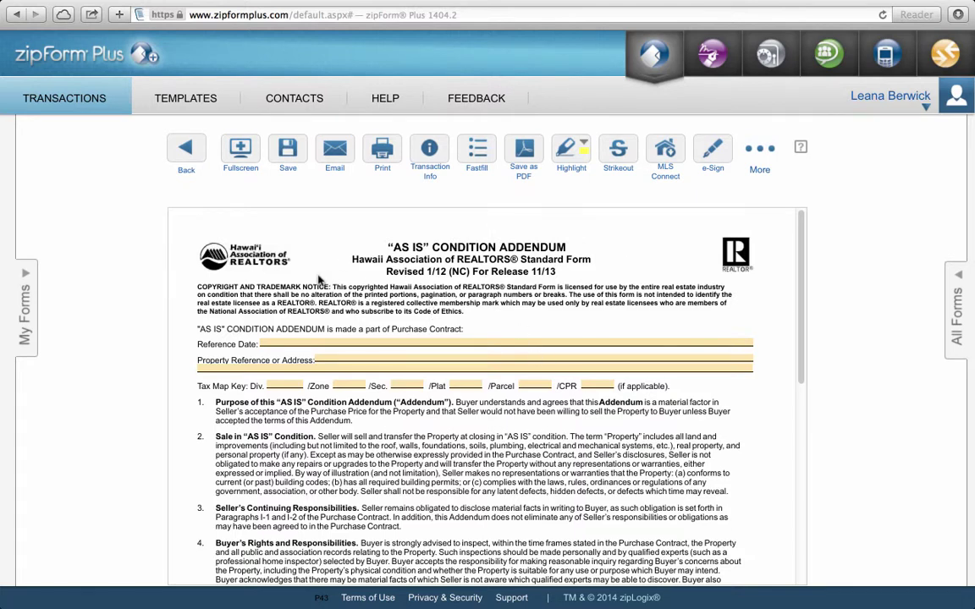
pyautogui.click(27, 279)
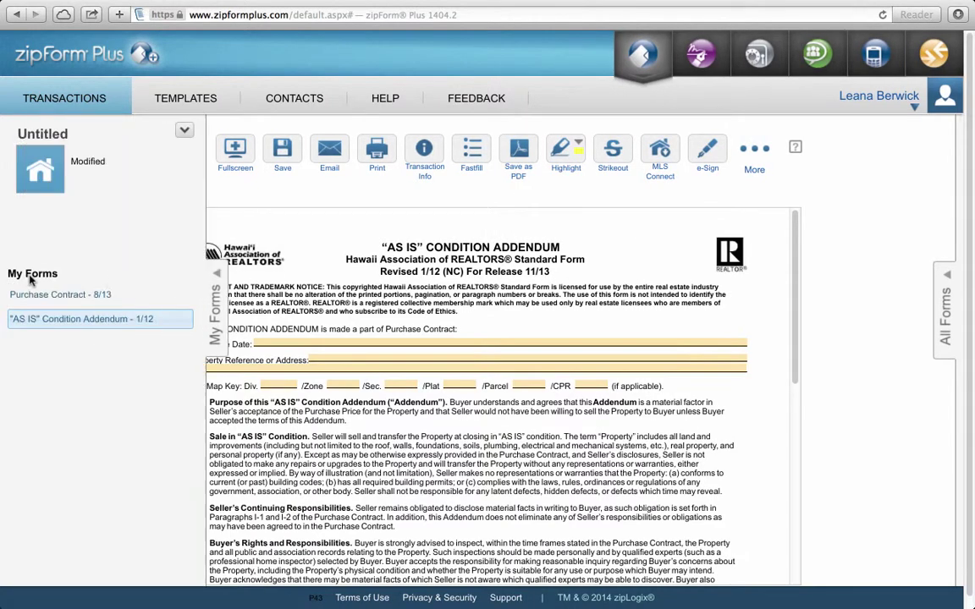
pyautogui.click(31, 297)
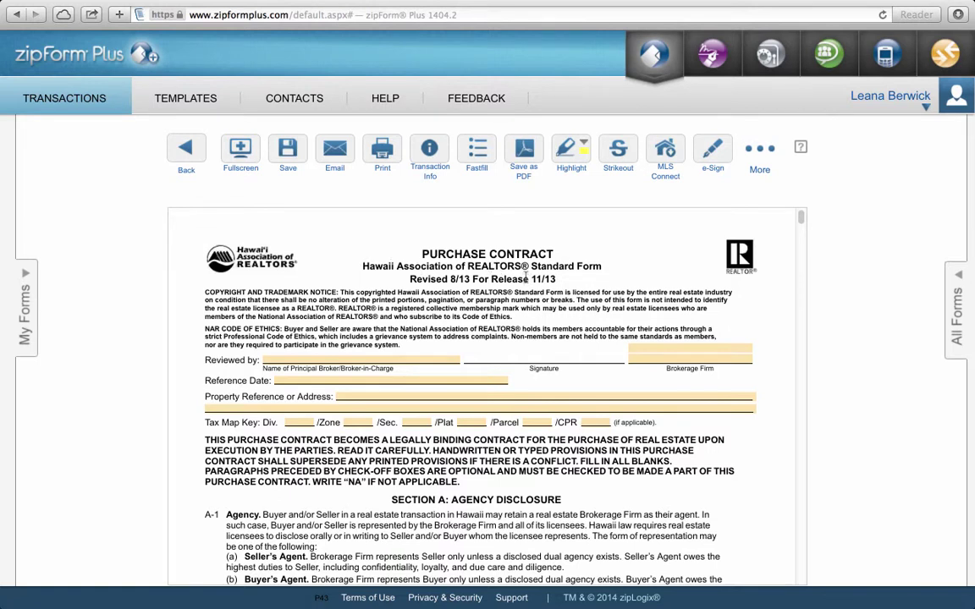
# Switch the library to Elite Pacific Properties LLC and add its Standard Addendum
pyautogui.click(956, 280)
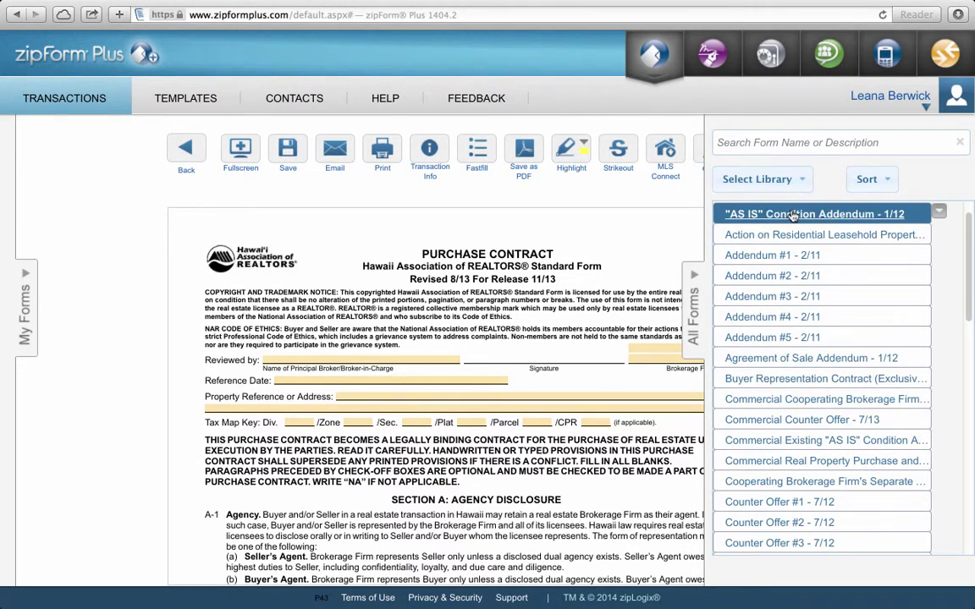
pyautogui.moveTo(969, 242); pyautogui.dragTo(971, 474)
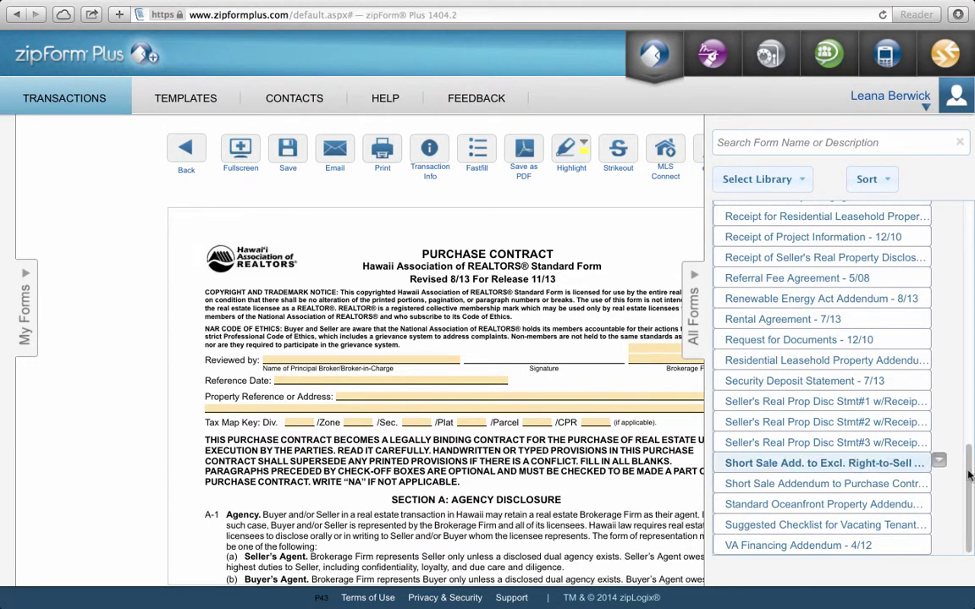
pyautogui.click(803, 184)
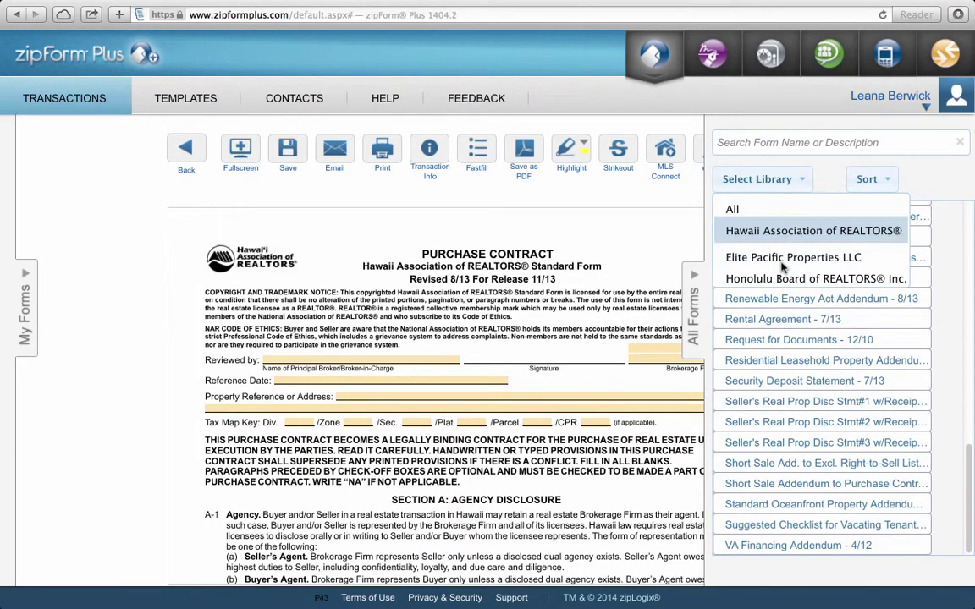
pyautogui.click(783, 267)
pyautogui.click(762, 179)
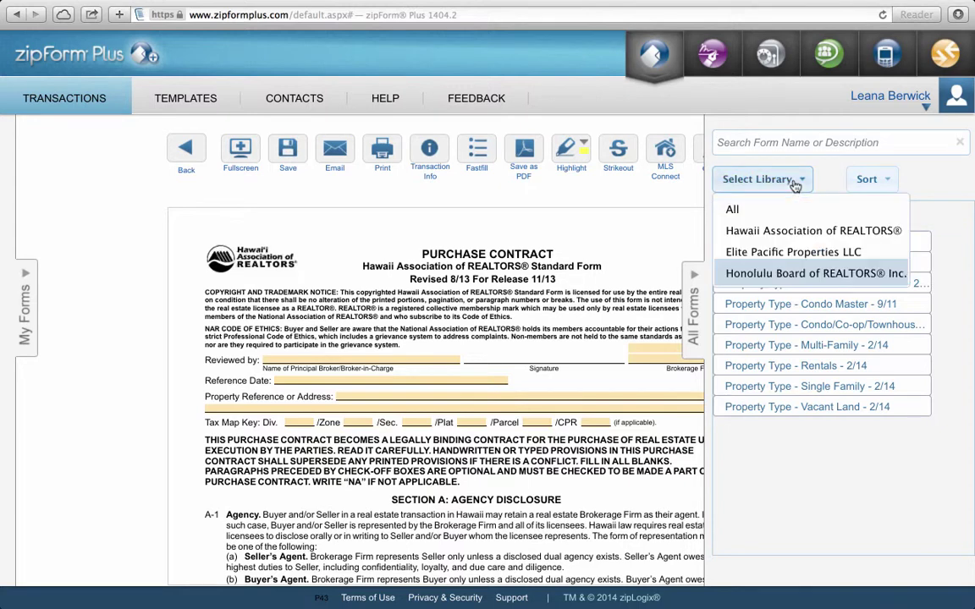
pyautogui.click(781, 254)
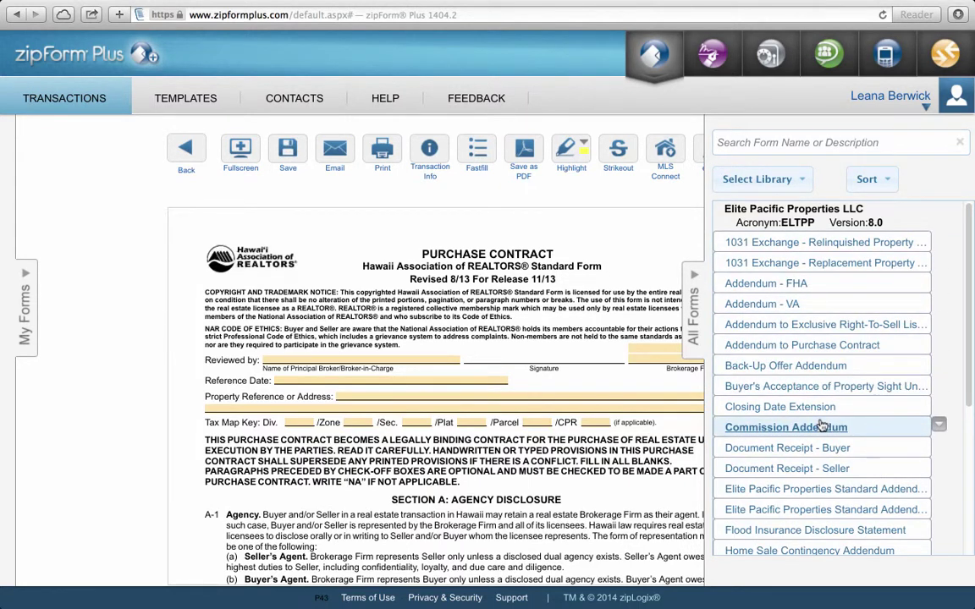
pyautogui.click(825, 499)
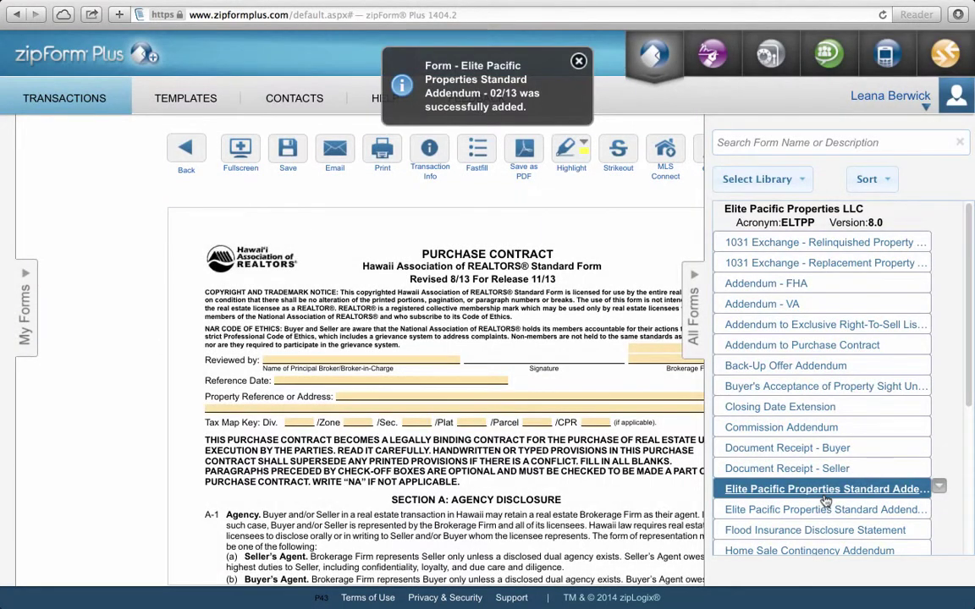
# Select the Honolulu Board of REALTORS® library and add Property Type - Single Family - 2/14
pyautogui.click(693, 279)
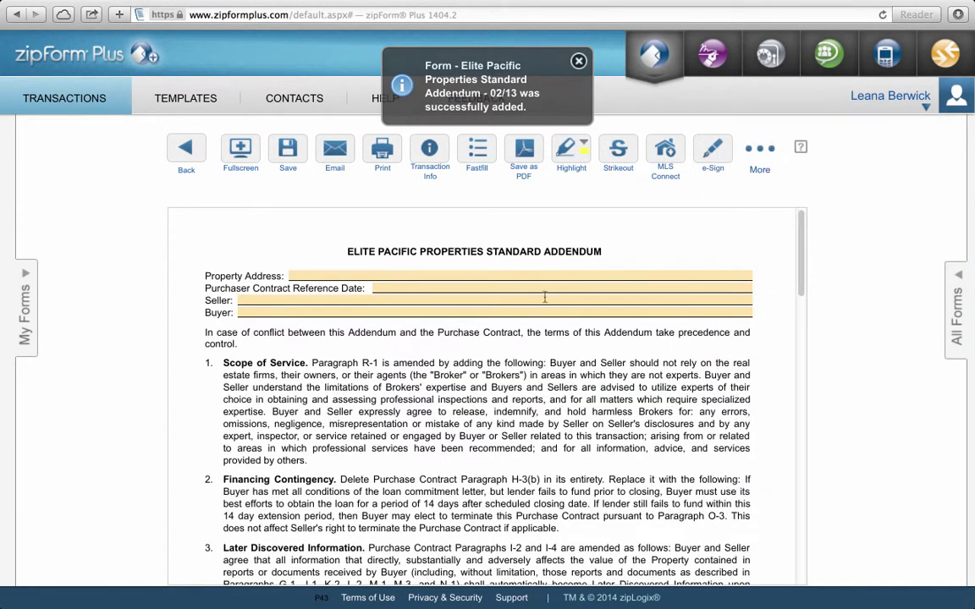
pyautogui.scroll(-10, 409, 359)
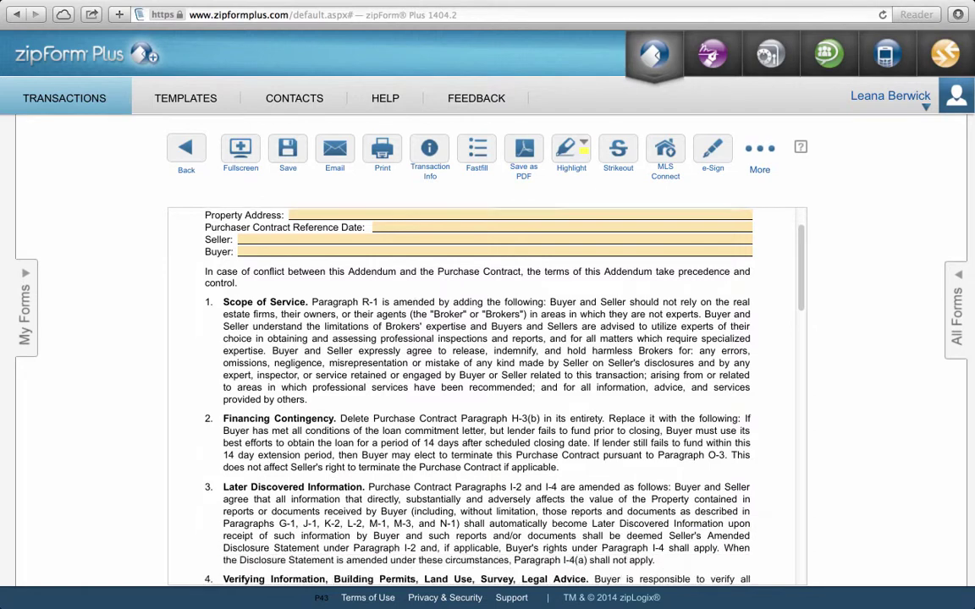
pyautogui.scroll(-5, 487, 393)
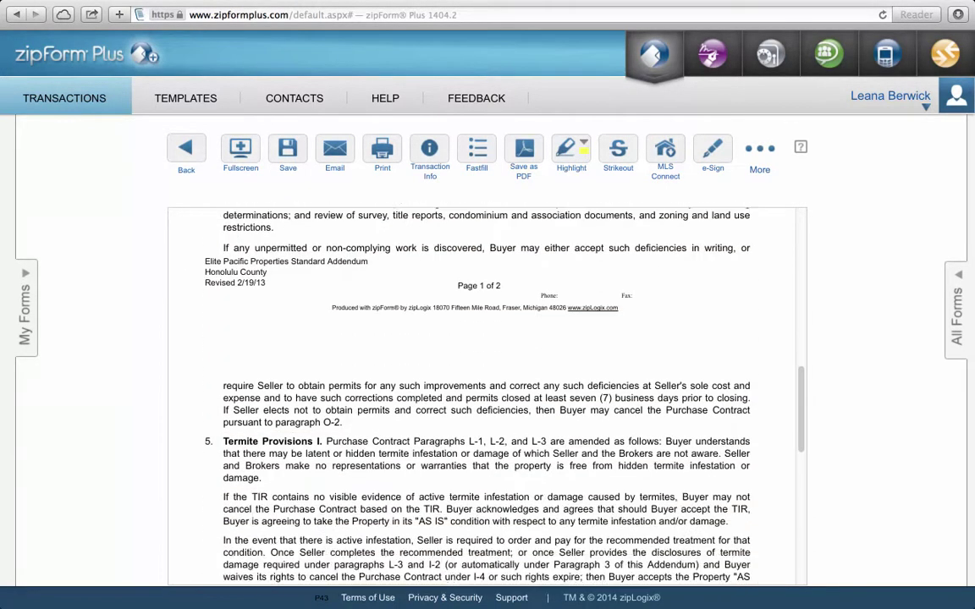
pyautogui.click(957, 279)
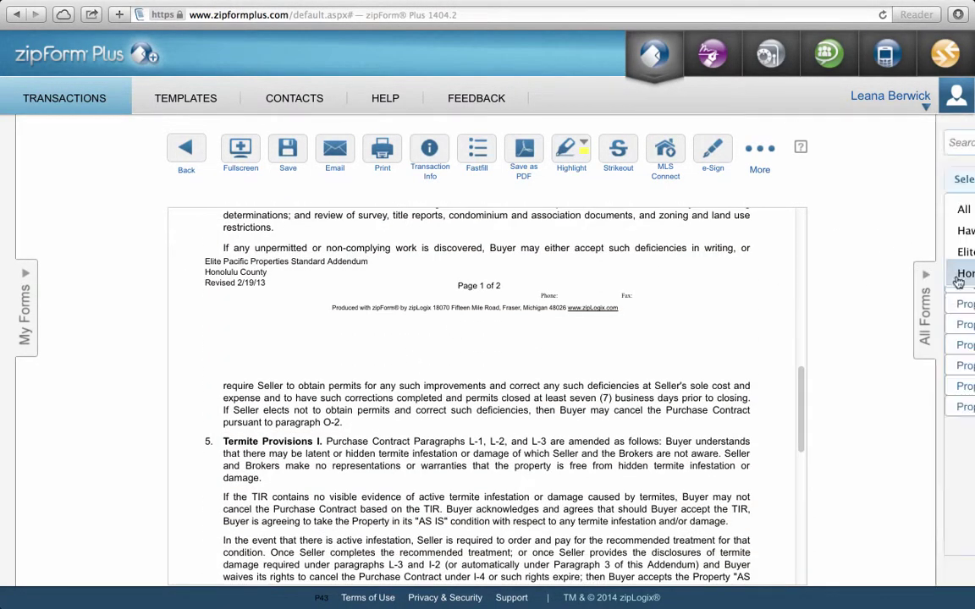
pyautogui.click(745, 180)
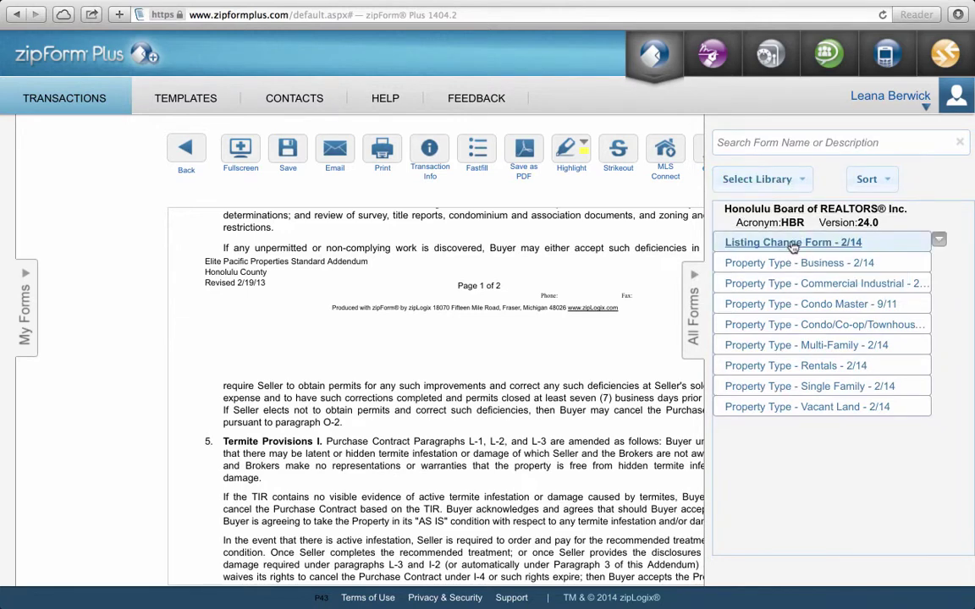
pyautogui.click(778, 187)
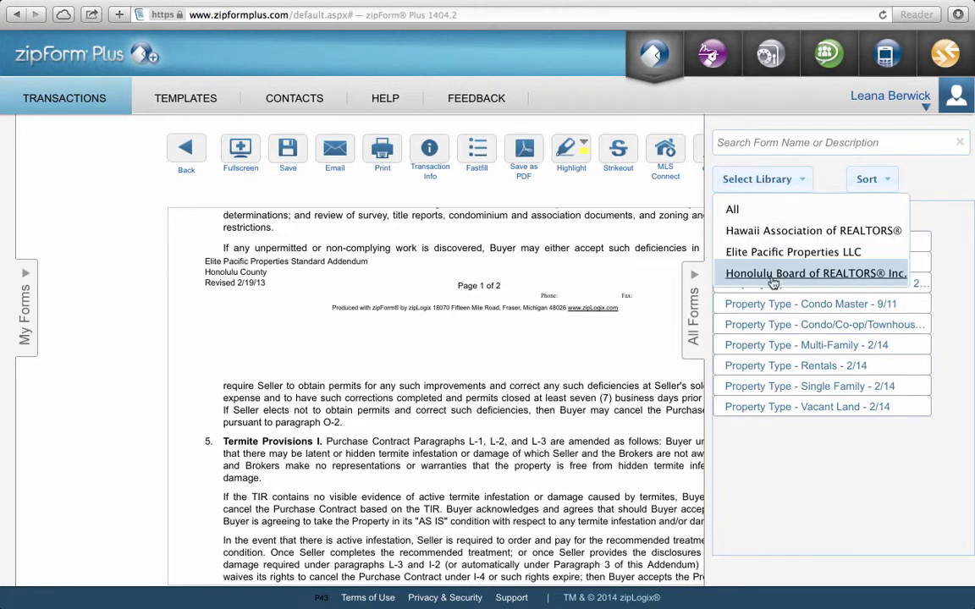
pyautogui.click(723, 275)
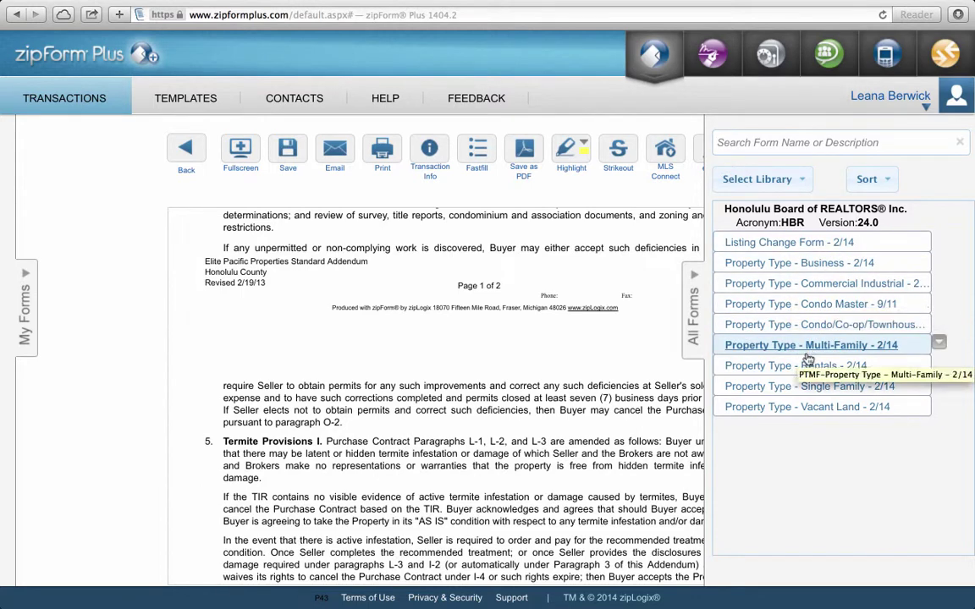
pyautogui.click(802, 388)
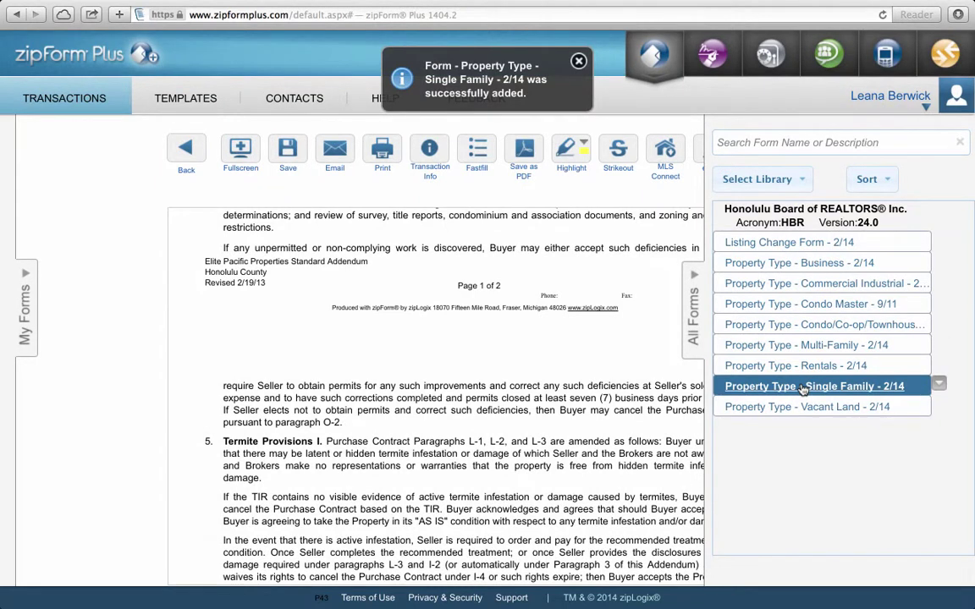
# Add the Honolulu Board's Listing Change Form - 2/14 to the transaction
pyautogui.click(695, 284)
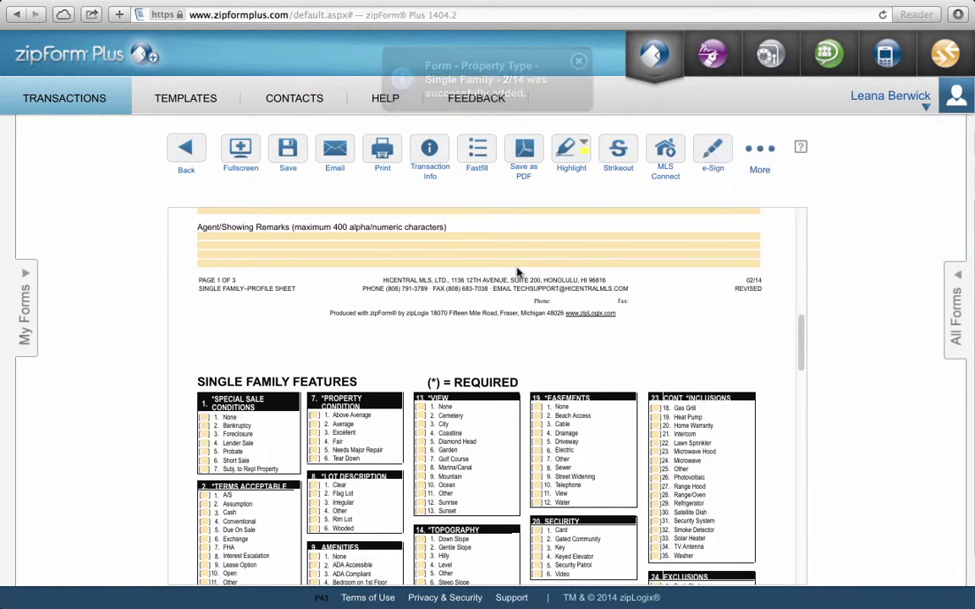
pyautogui.scroll(10, 478, 393)
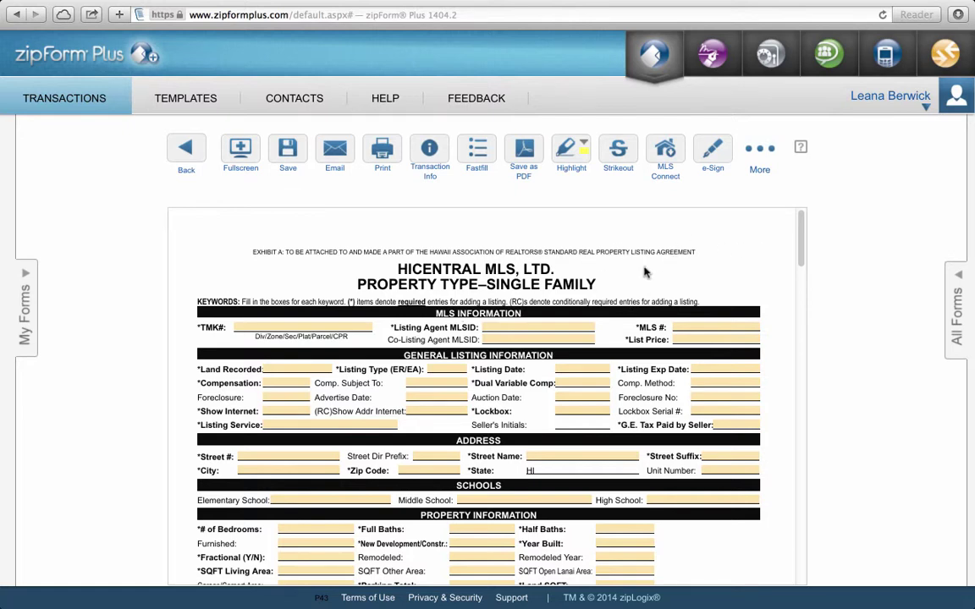
pyautogui.click(959, 284)
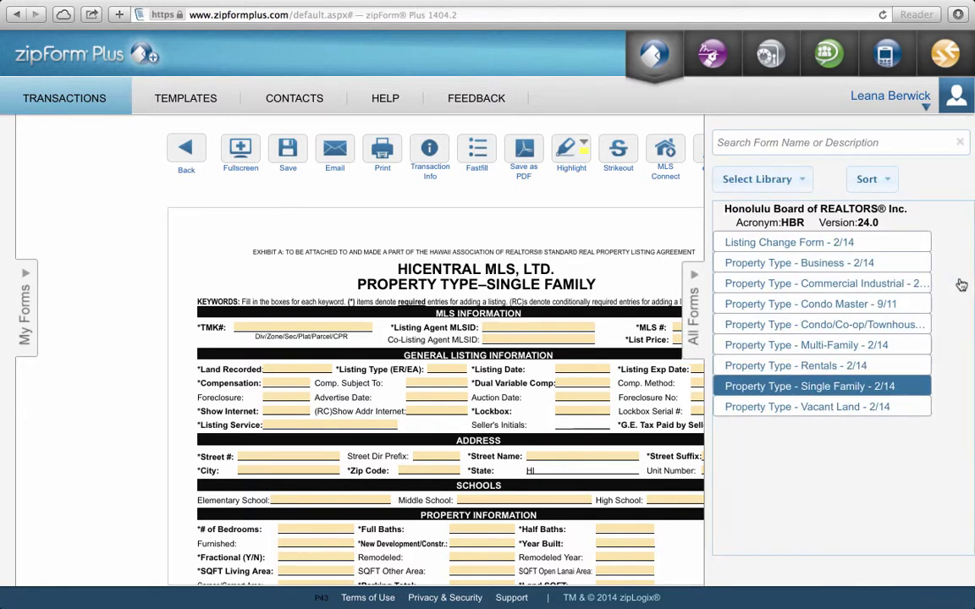
pyautogui.click(827, 244)
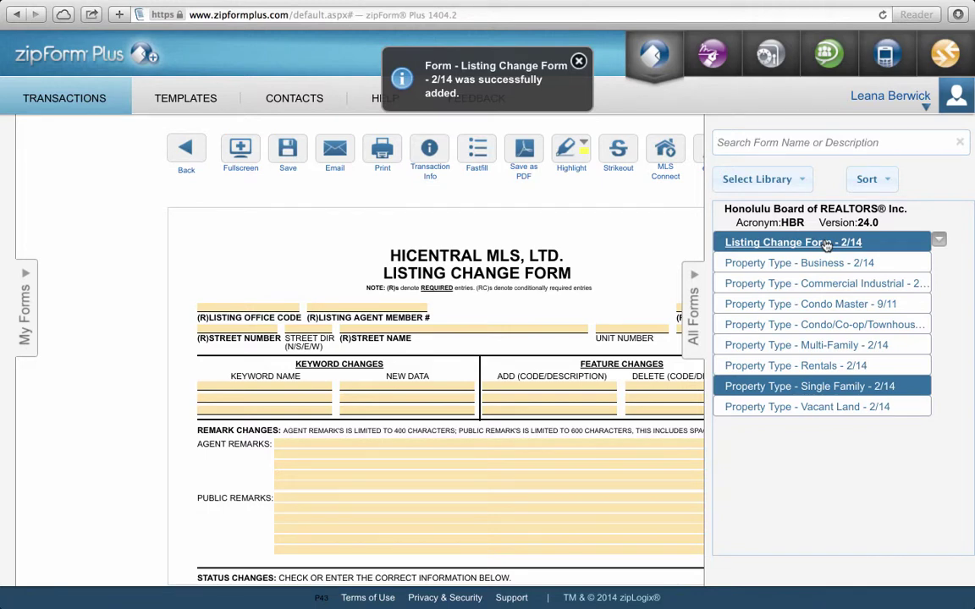
# Check the library list, then collapse All Forms so the Listing Change Form fills the viewer
pyautogui.click(692, 278)
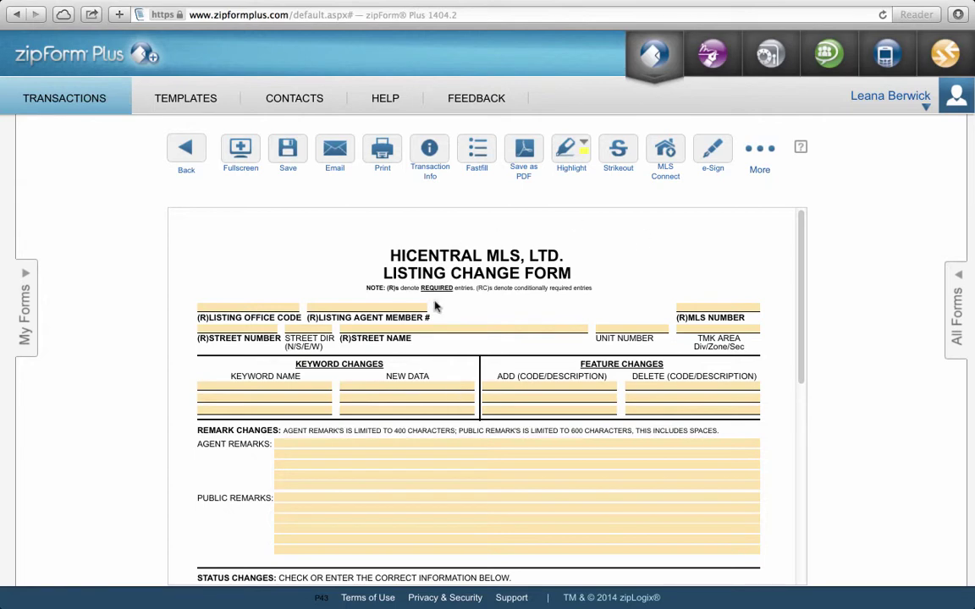
pyautogui.click(956, 285)
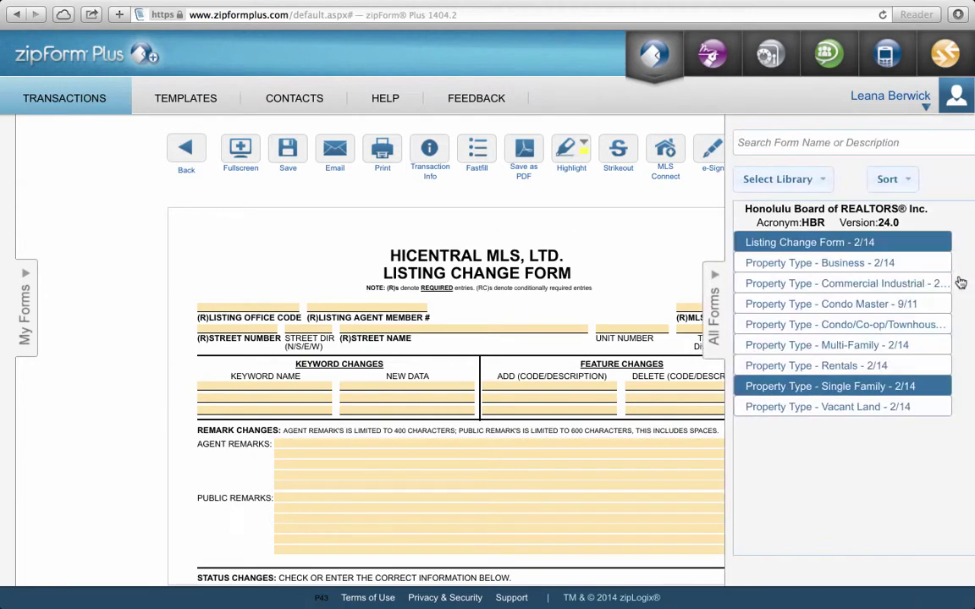
pyautogui.click(800, 184)
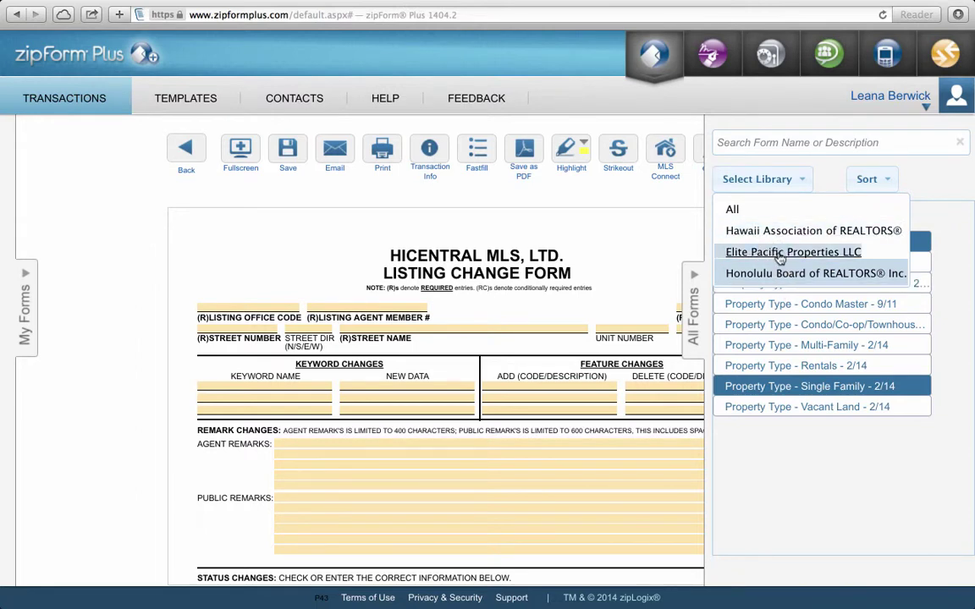
pyautogui.click(694, 275)
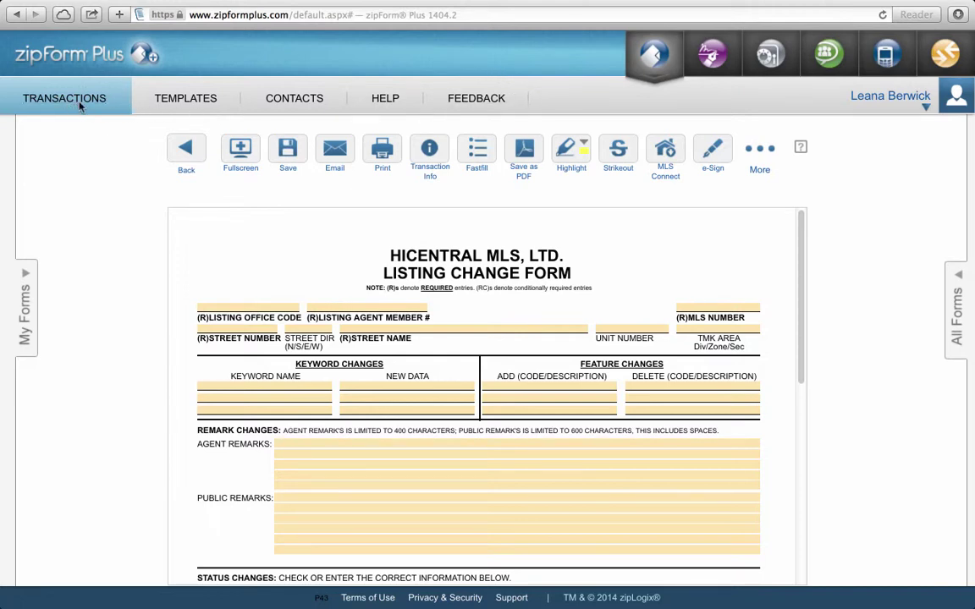
# Return to the Transactions list, discarding unsaved changes to the Listing Change Form
pyautogui.moveTo(385, 100)
pyautogui.click(56, 99)
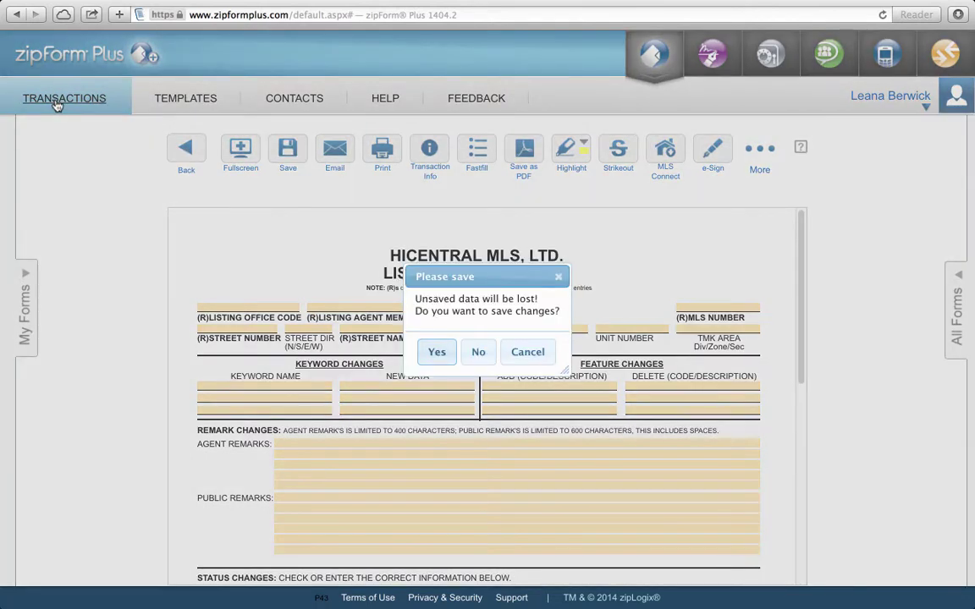
pyautogui.click(474, 359)
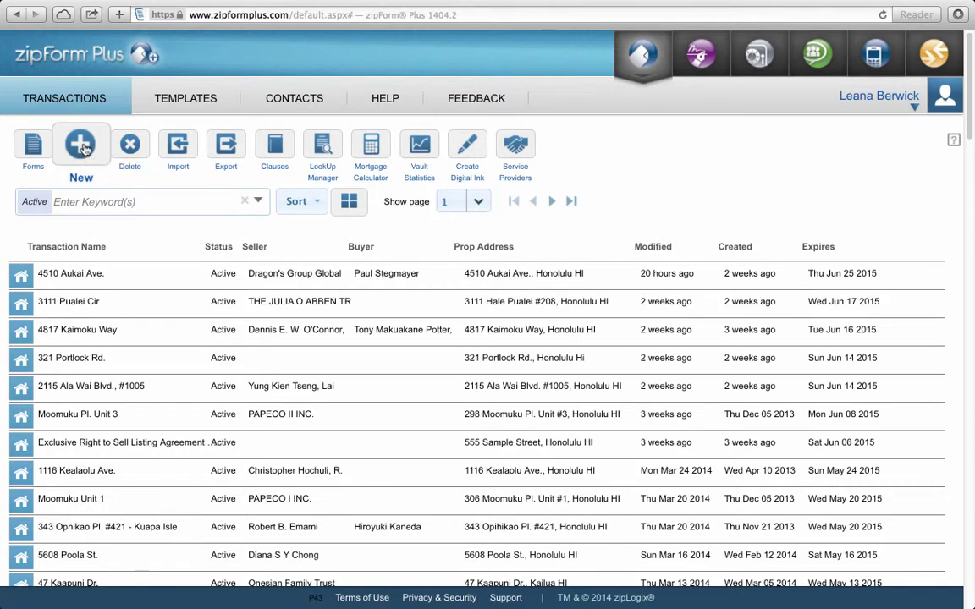
# Open a blank Transaction Details dialog for a new transaction from the Transactions toolbar
pyautogui.click(83, 148)
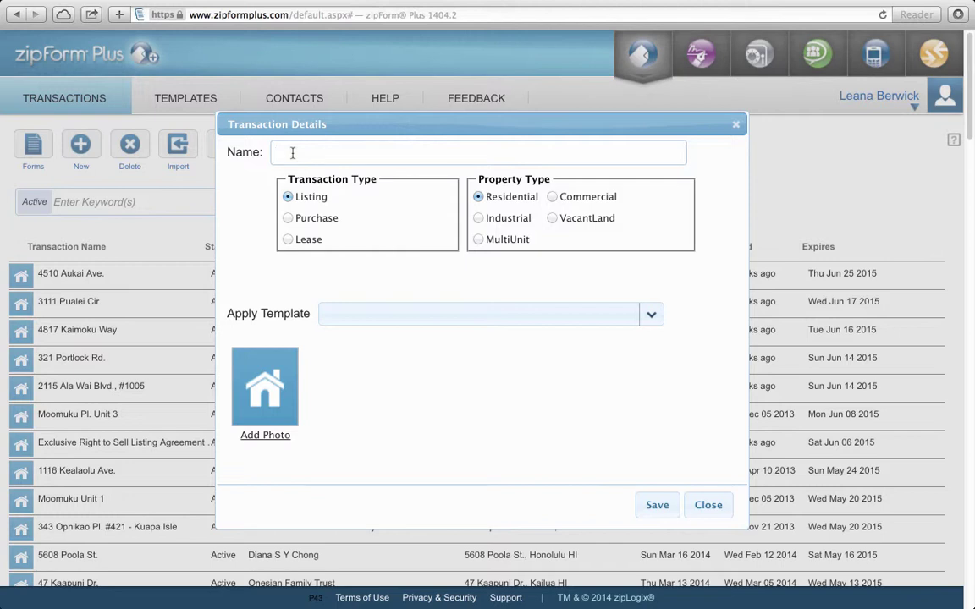
# Enter the property's street address in the Name field, correcting a typo along the way
pyautogui.click(292, 152)
# Set the transaction type to Purchase and review the template list without applying any template
pyautogui.click(289, 218)
pyautogui.click(288, 219)
pyautogui.click(652, 314)
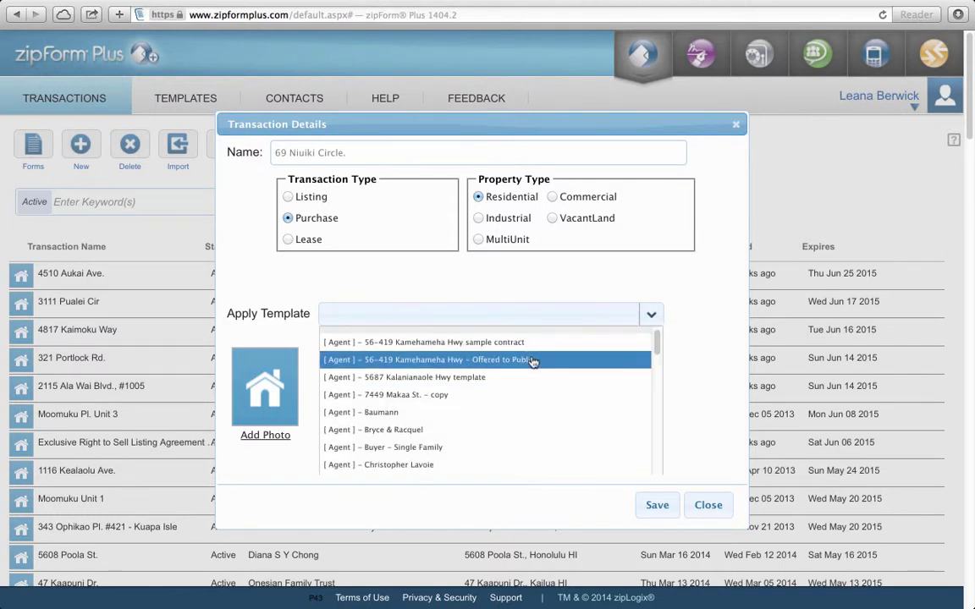
pyautogui.click(423, 253)
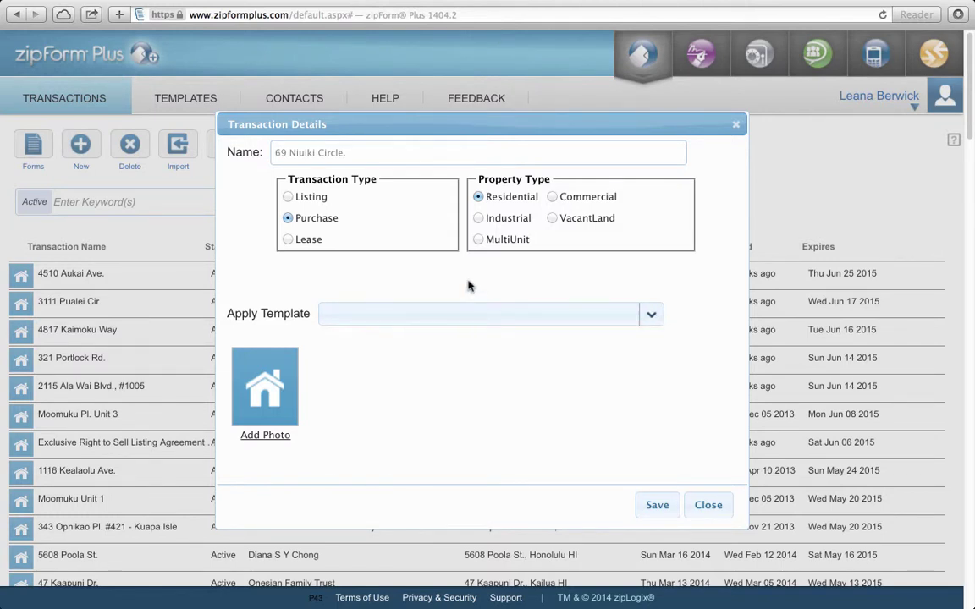
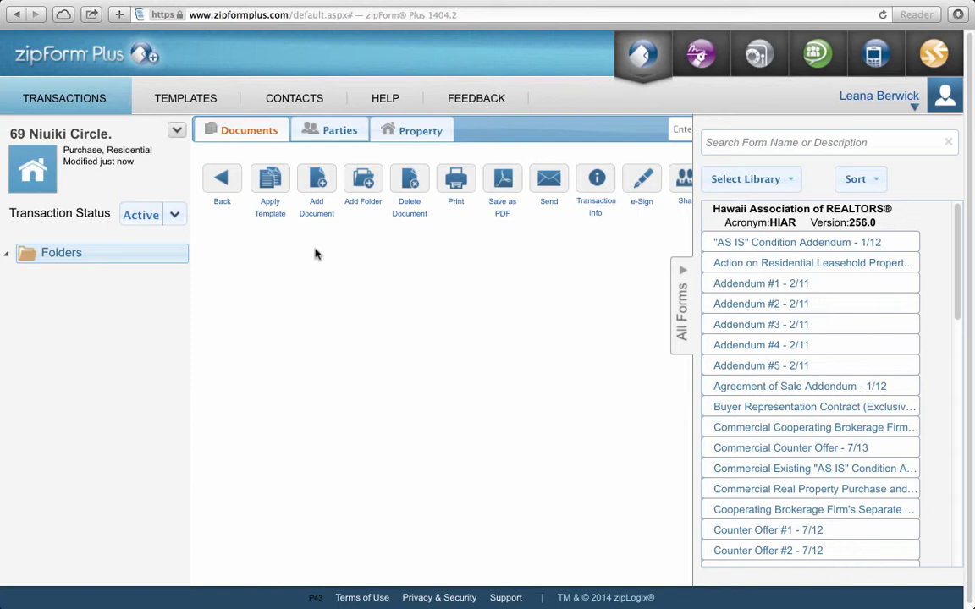
# Add the Purchase Offer Procedures form from the Elite Pacific Properties LLC library
pyautogui.scroll(-5, 736, 254)
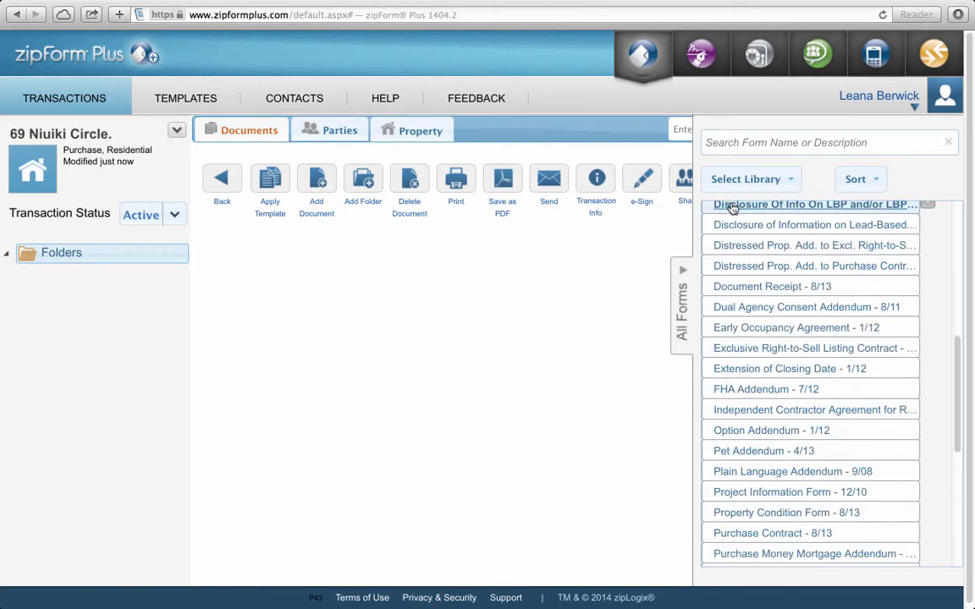
pyautogui.click(790, 183)
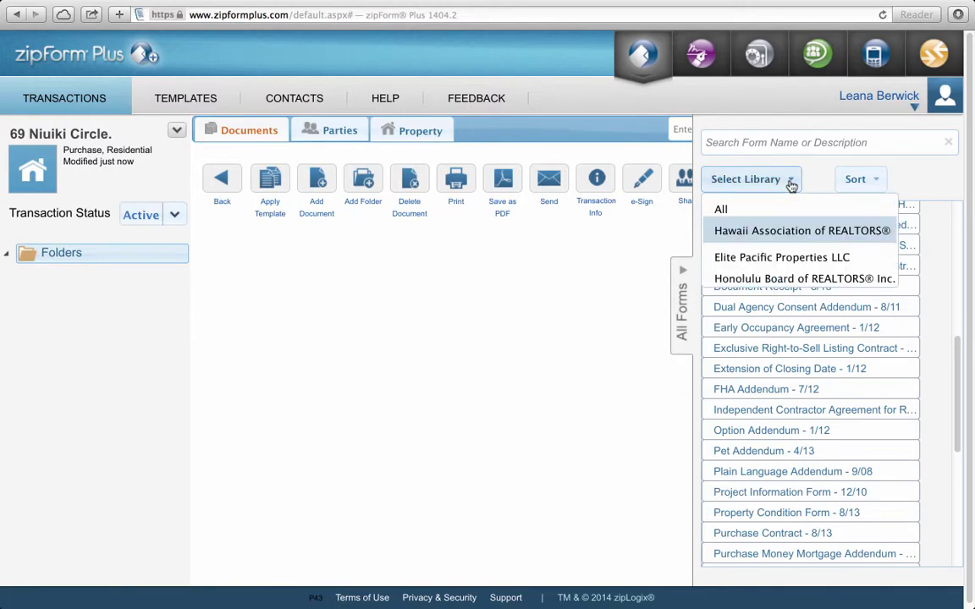
pyautogui.click(787, 259)
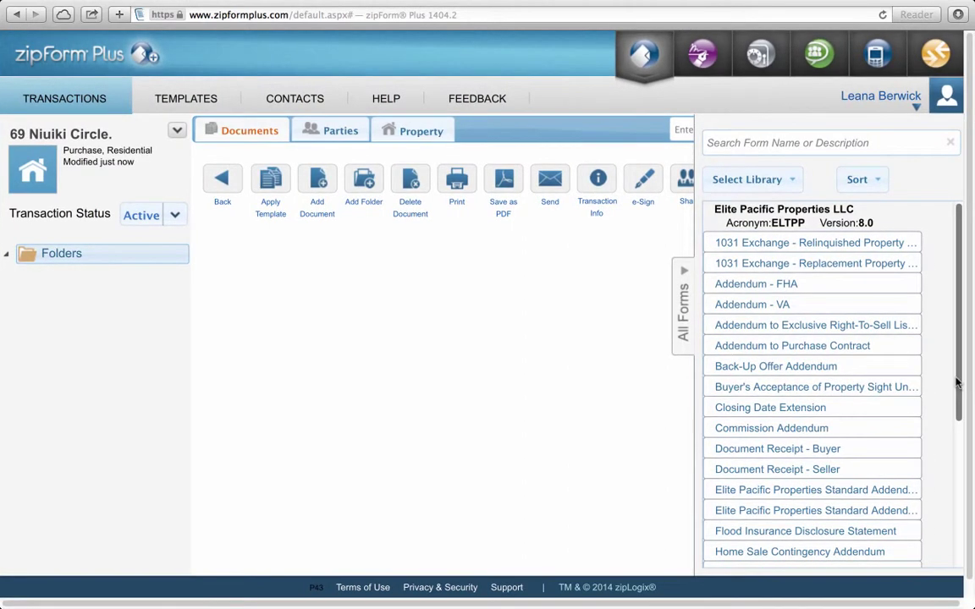
pyautogui.moveTo(959, 388); pyautogui.dragTo(970, 496)
pyautogui.scroll(-1, 959, 403)
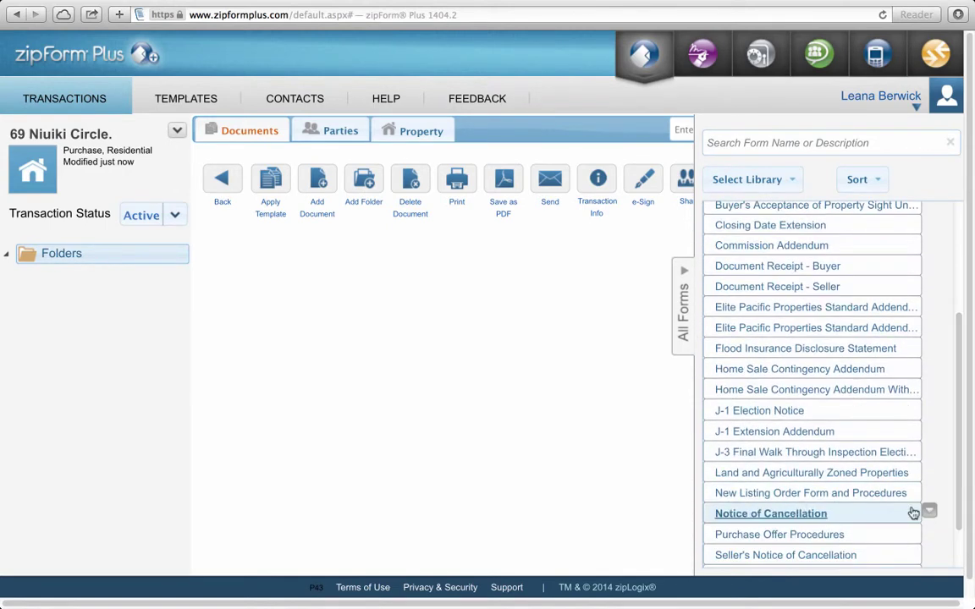
pyautogui.click(833, 541)
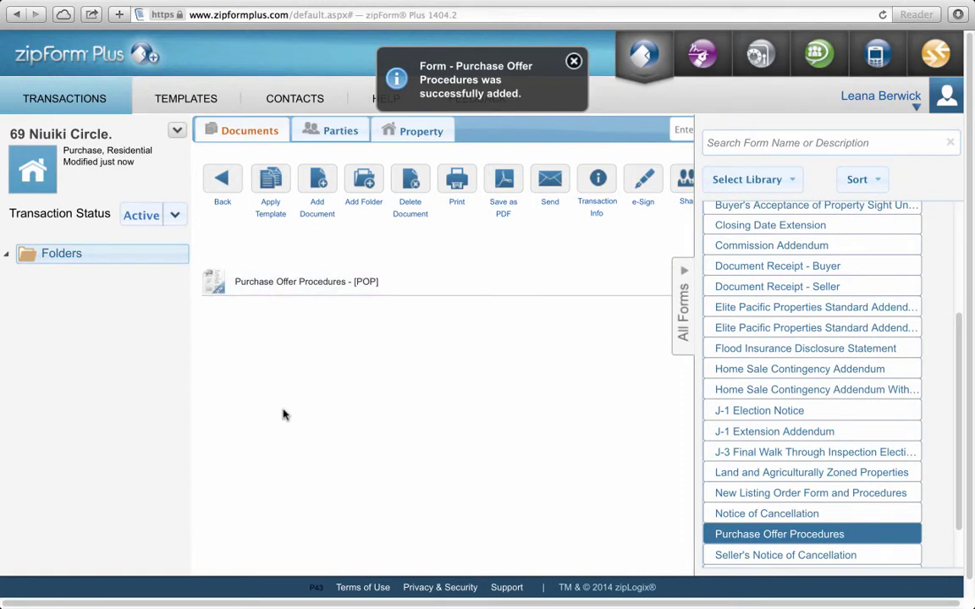
pyautogui.click(792, 181)
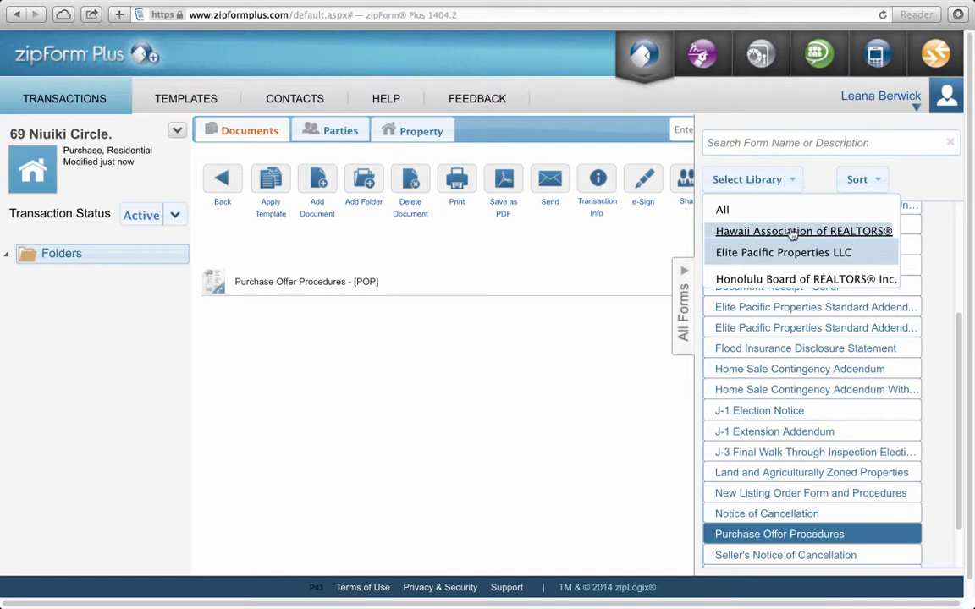
# Add Purchase Contract - 8/13 from the Hawaii Association of REALTORS® library
pyautogui.click(792, 233)
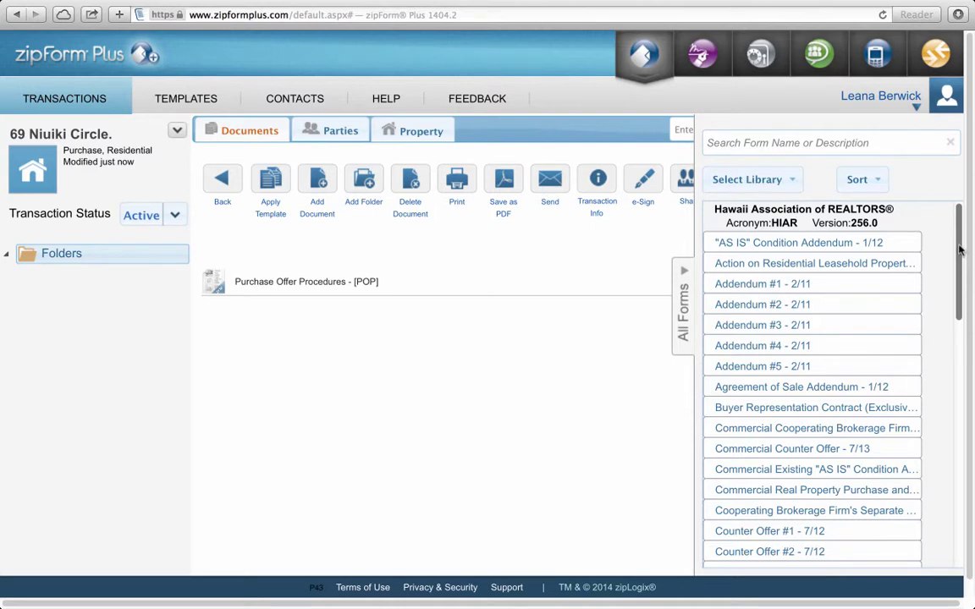
pyautogui.moveTo(960, 245); pyautogui.dragTo(970, 411)
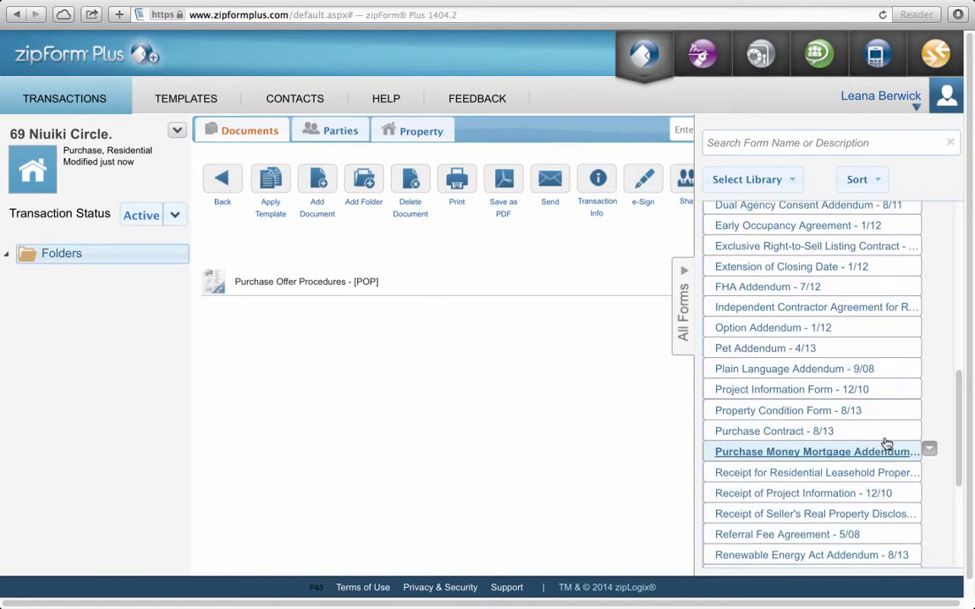
pyautogui.doubleClick(807, 433)
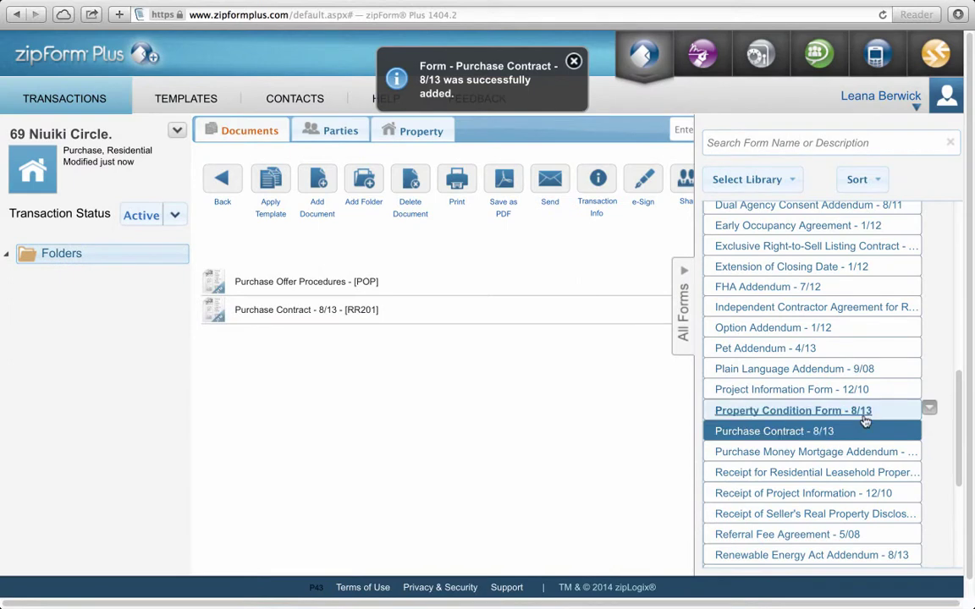
pyautogui.rightClick(960, 385)
pyautogui.click(957, 366)
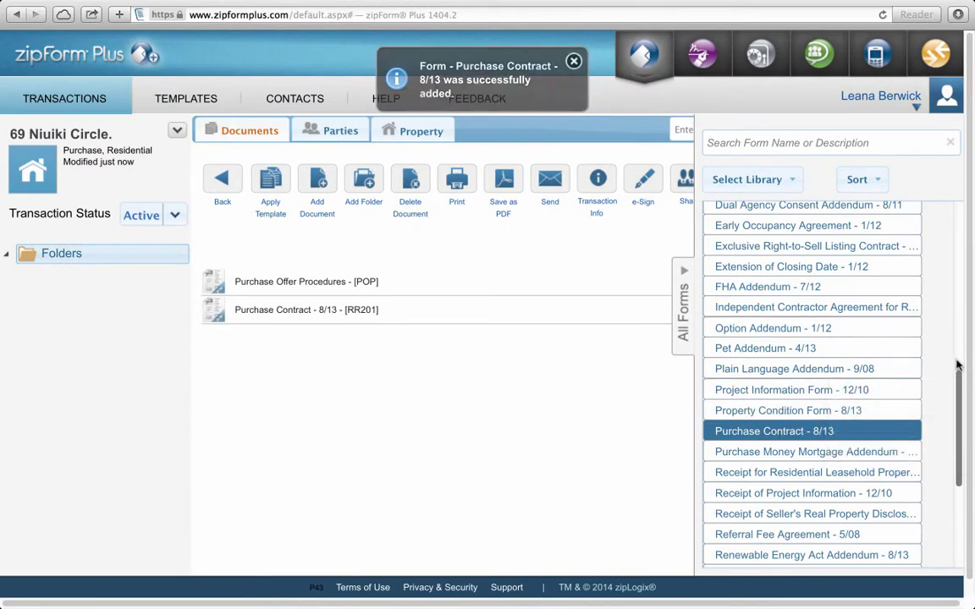
# Add the "AS IS" Condition Addendum, lead-based paint disclosure and Cooperating Brokerage Firm's Separate Contract
pyautogui.moveTo(957, 382); pyautogui.dragTo(962, 210)
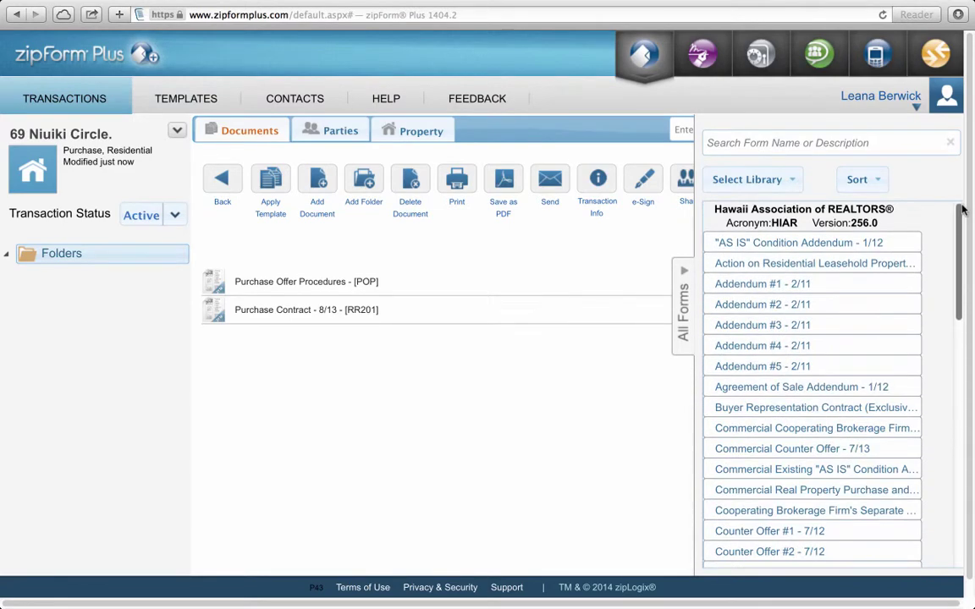
pyautogui.click(764, 245)
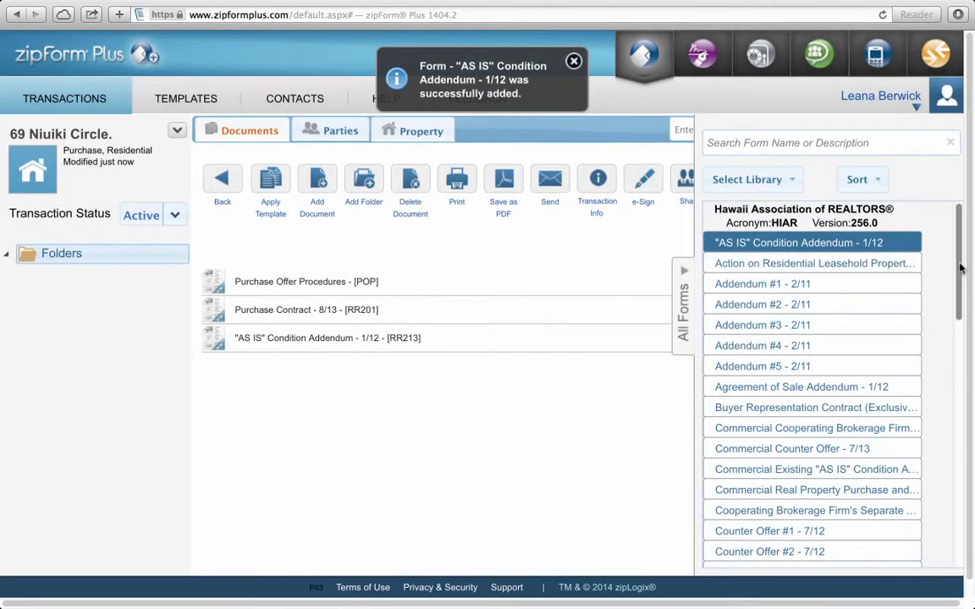
pyautogui.moveTo(960, 268); pyautogui.dragTo(963, 363)
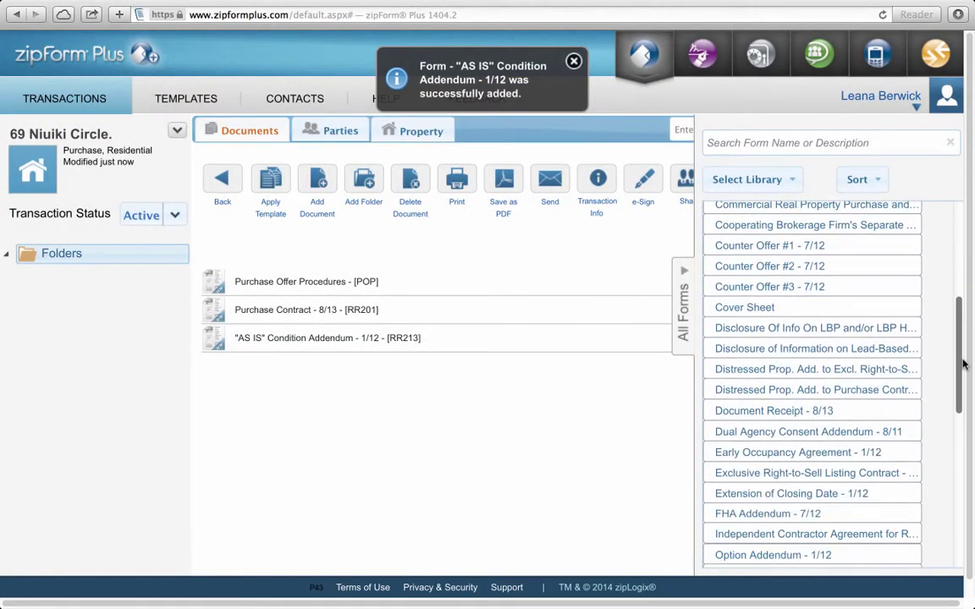
pyautogui.doubleClick(861, 356)
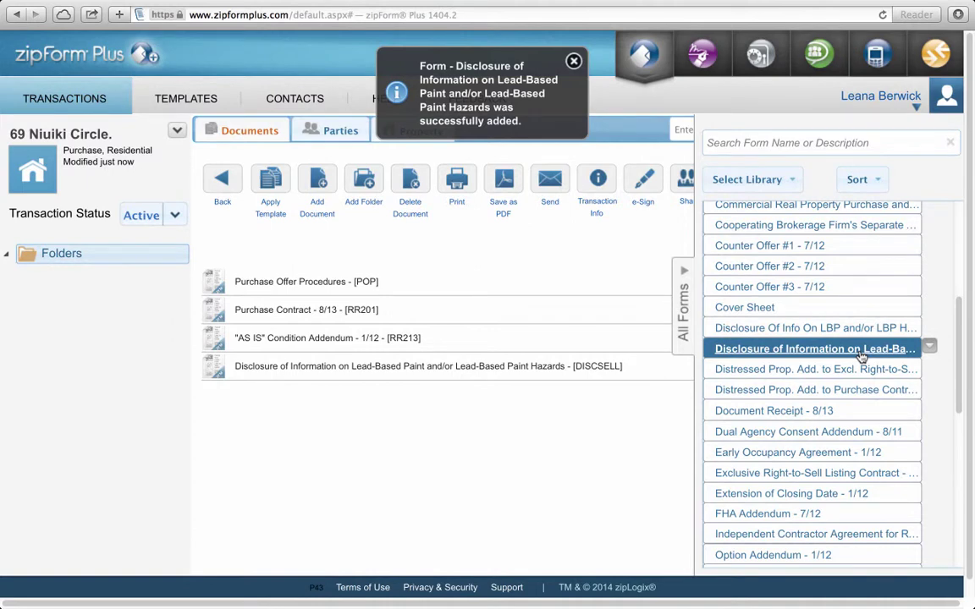
pyautogui.scroll(-1, 960, 351)
pyautogui.moveTo(960, 351)
pyautogui.mouseDown()
pyautogui.moveTo(967, 483)
pyautogui.moveTo(959, 334)
pyautogui.mouseUp()
pyautogui.doubleClick(881, 291)
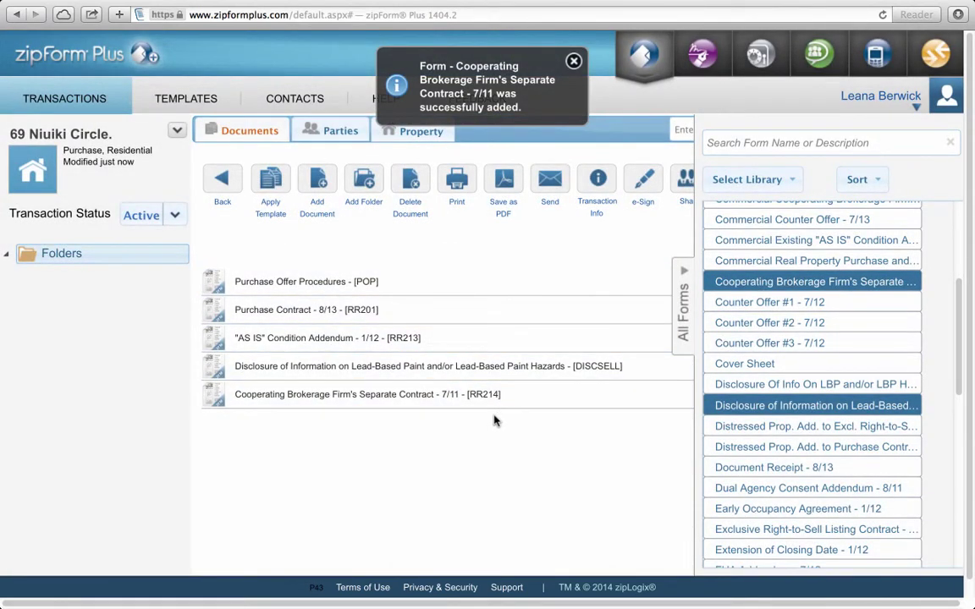
# Add Elite Pacific Properties Standard Addendum - 02/13 [STA] from the Elite Pacific Properties LLC library
pyautogui.click(790, 183)
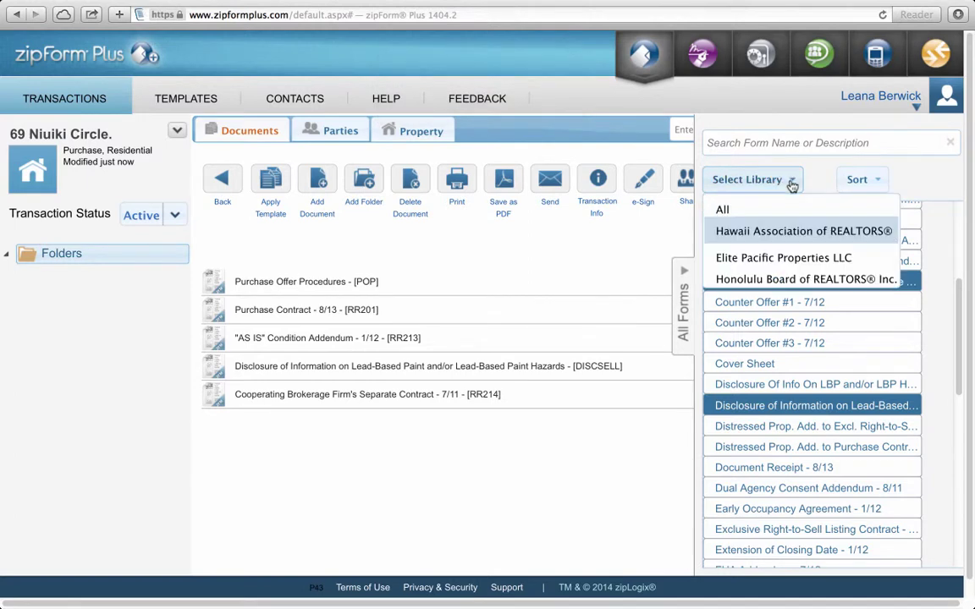
pyautogui.click(772, 258)
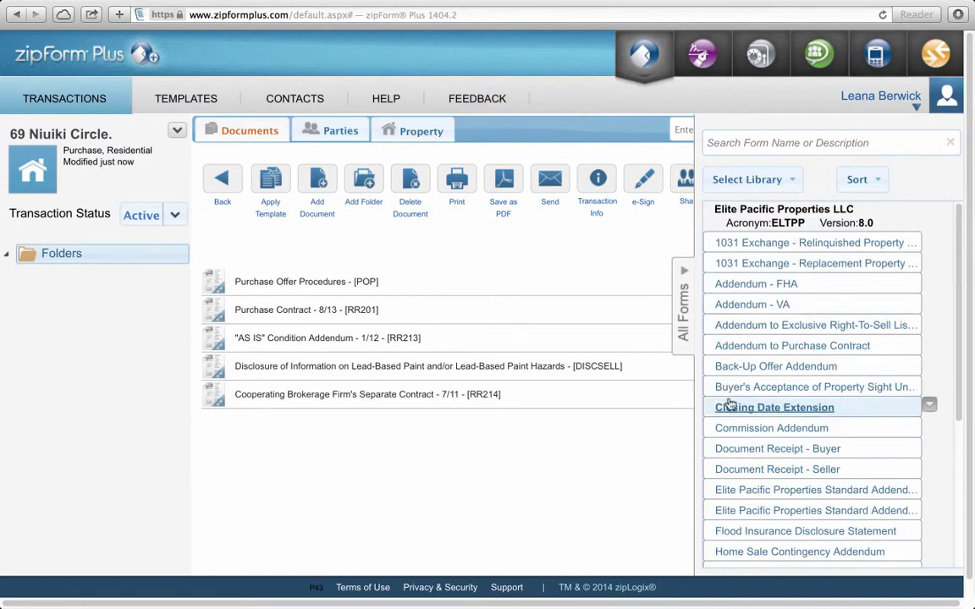
pyautogui.doubleClick(724, 496)
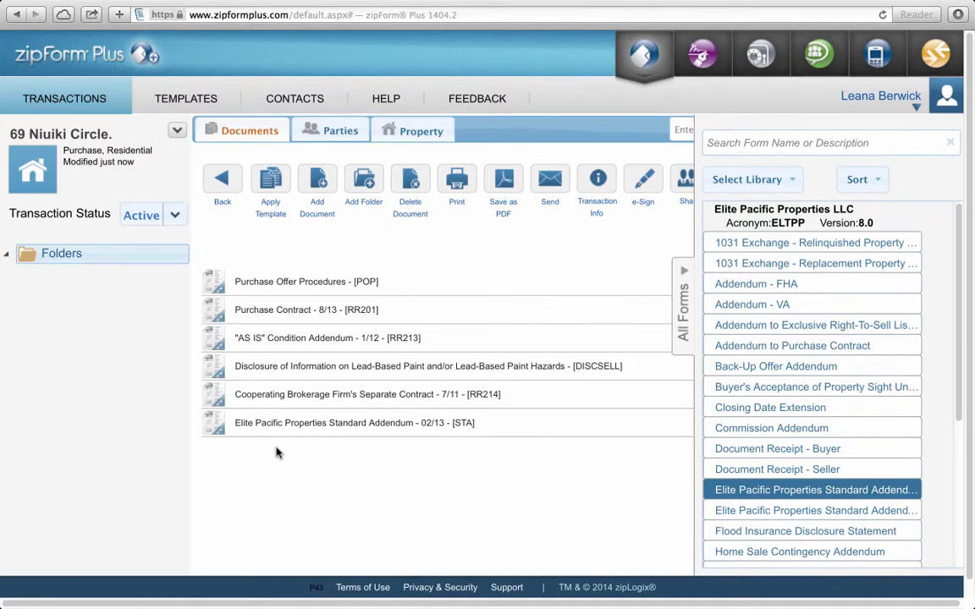
pyautogui.doubleClick(273, 294)
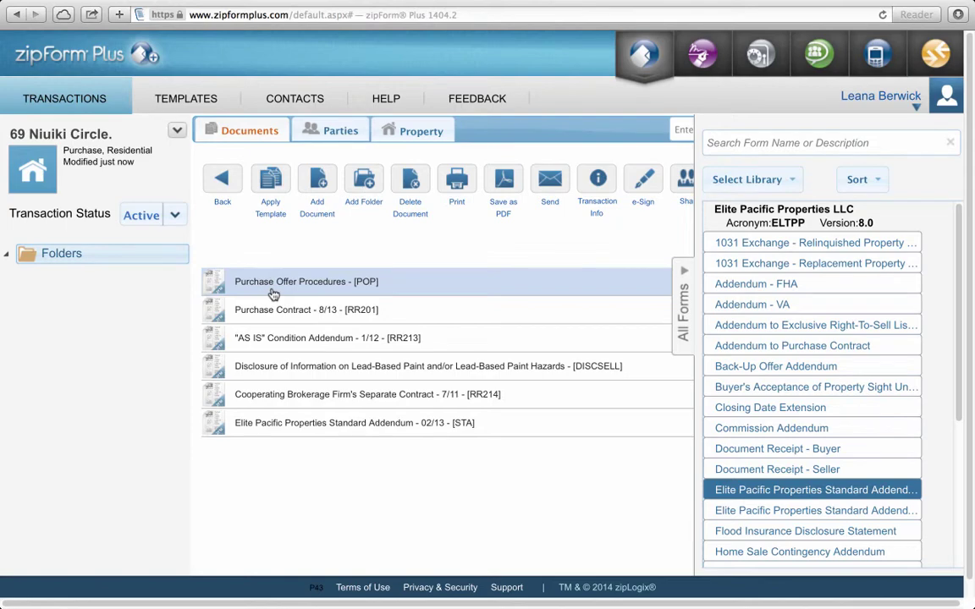
# Enter the buyer's name in the Buyers Names field of the Purchase Offer Worksheet
pyautogui.doubleClick(272, 290)
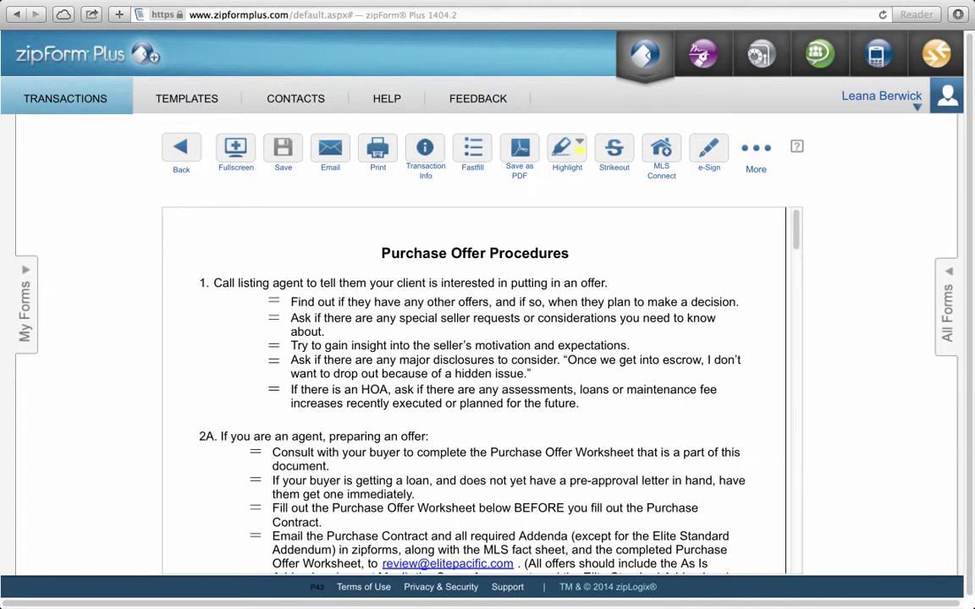
pyautogui.scroll(-12, 401, 313)
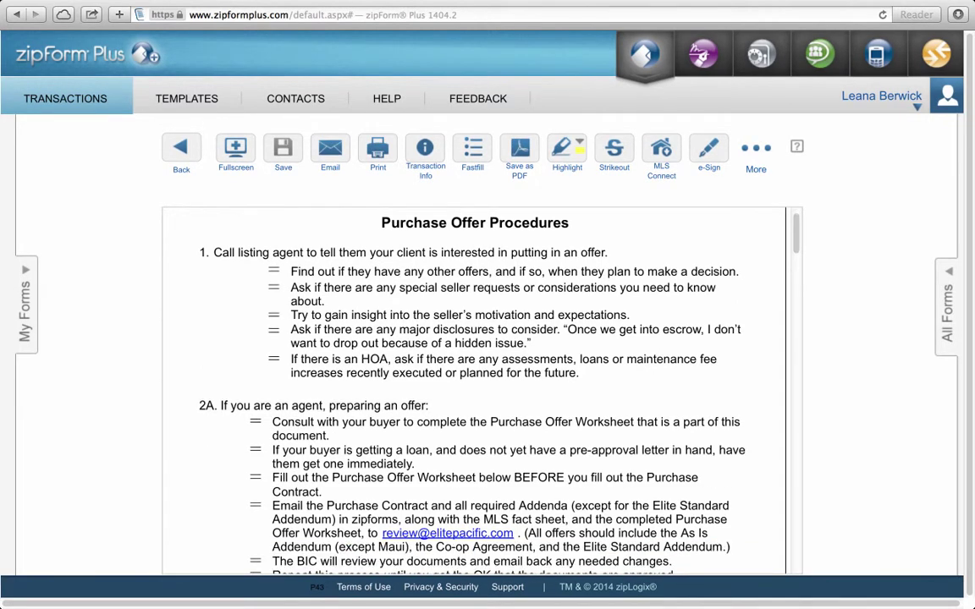
pyautogui.scroll(-5, 474, 390)
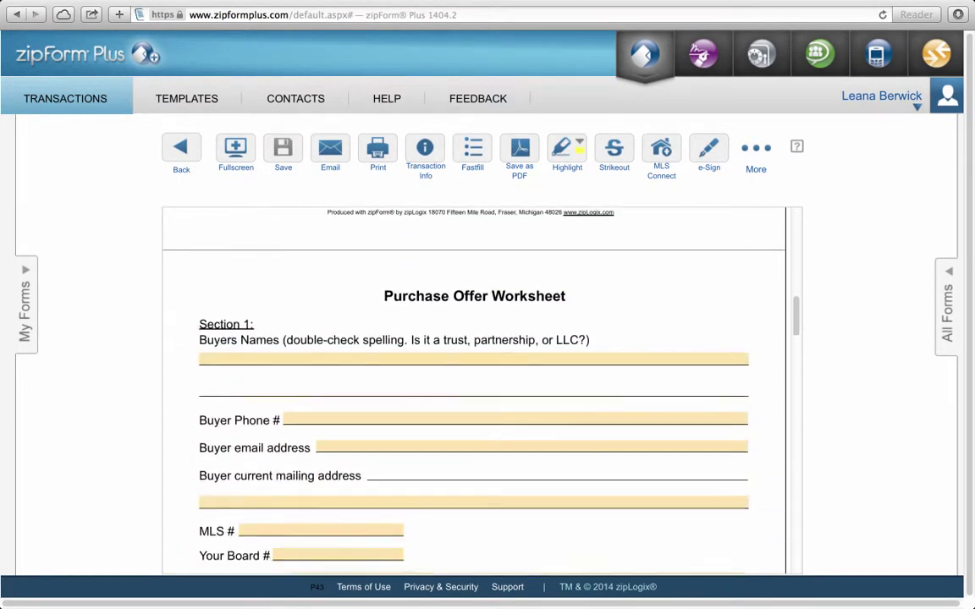
pyautogui.scroll(-3, 359, 301)
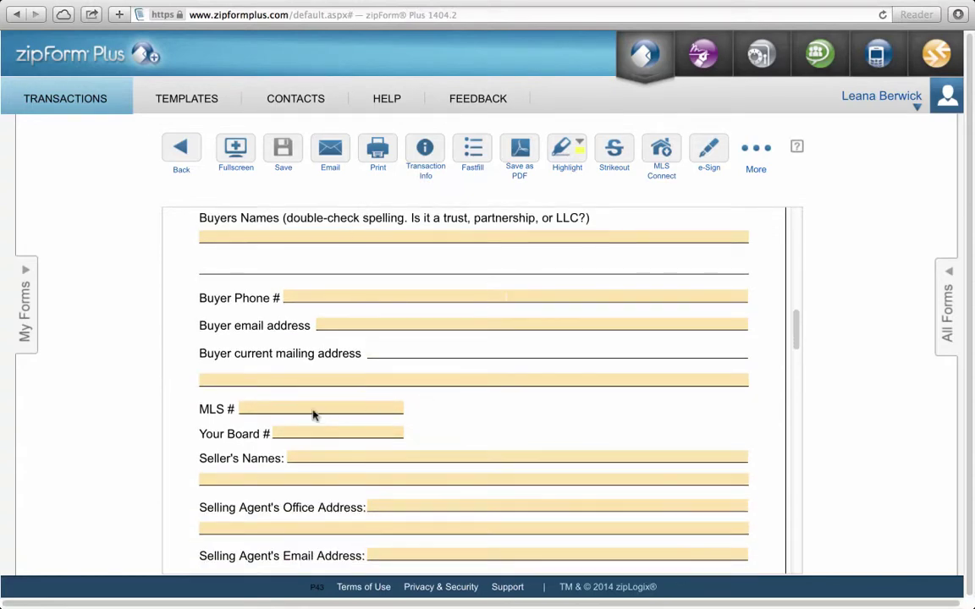
pyautogui.scroll(1, 309, 236)
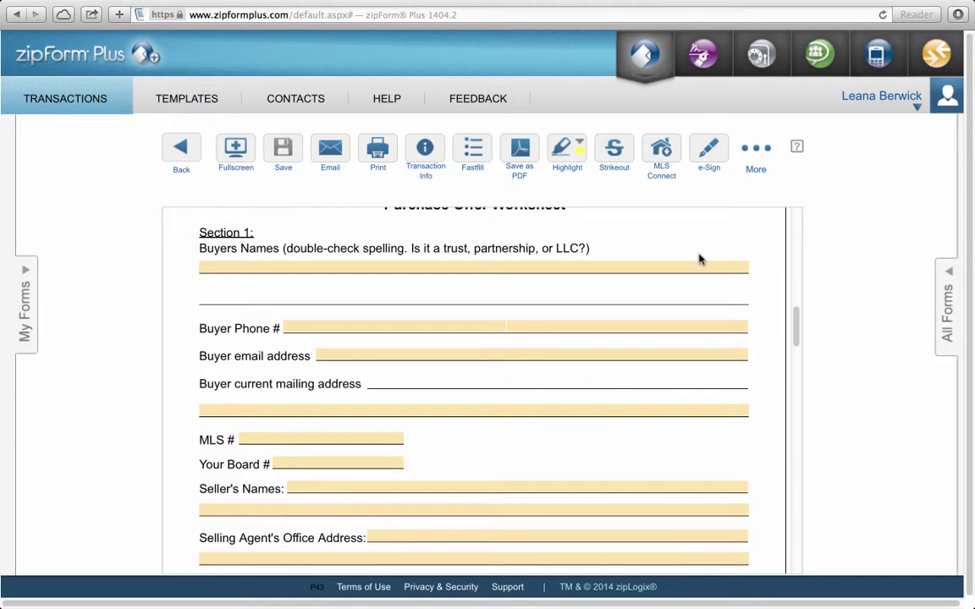
pyautogui.write('Bob Buyer')
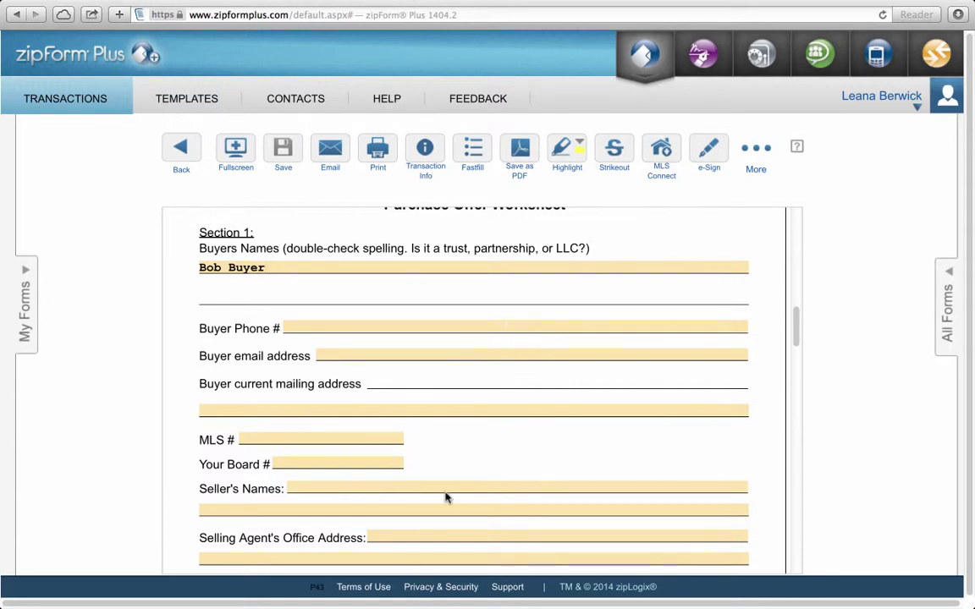
pyautogui.scroll(-5, 469, 462)
pyautogui.scroll(-10, 474, 389)
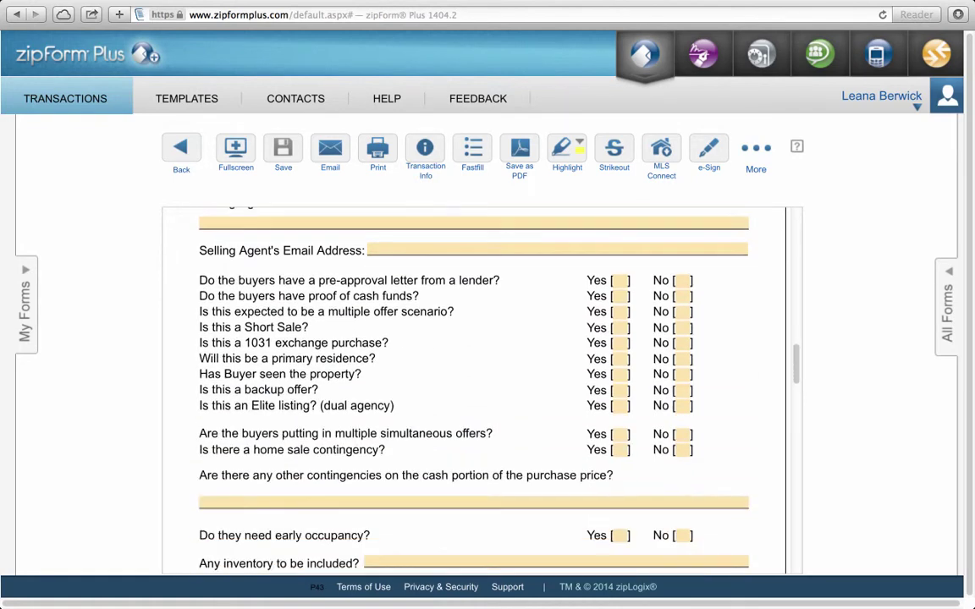
pyautogui.scroll(-2, 457, 364)
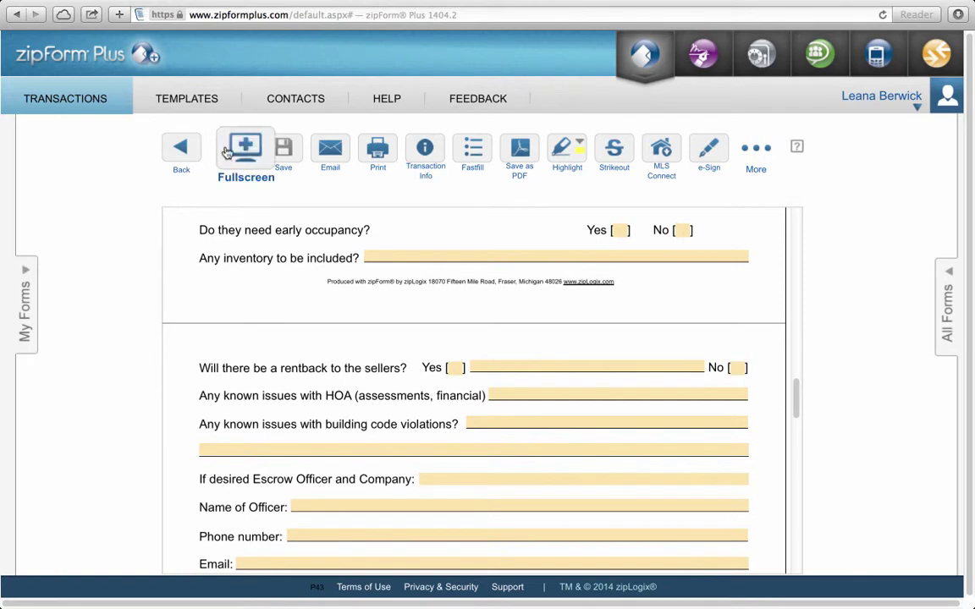
# Open Purchase Contract - 8/13 from My Forms and collapse the forms panel
pyautogui.click(27, 283)
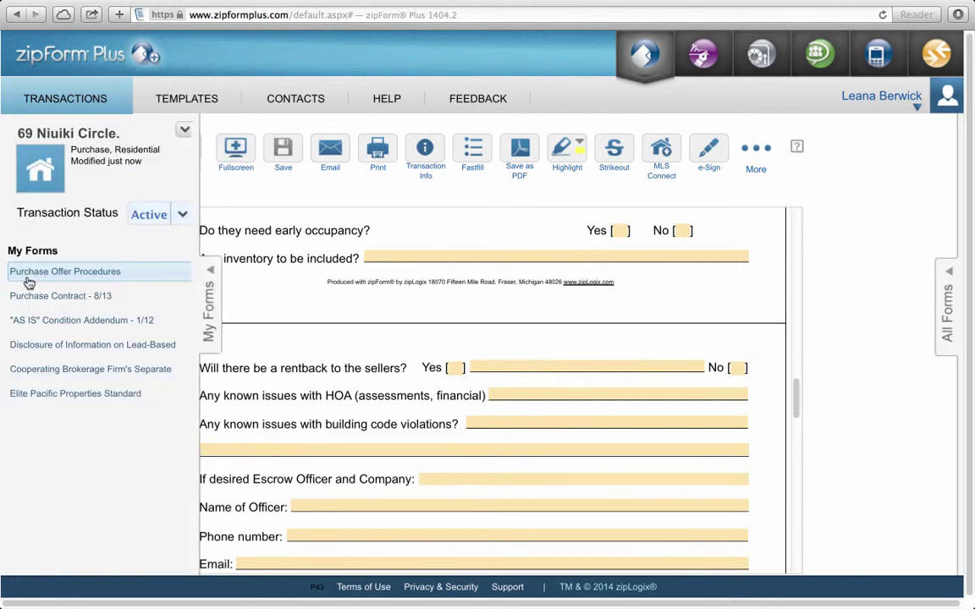
pyautogui.click(27, 272)
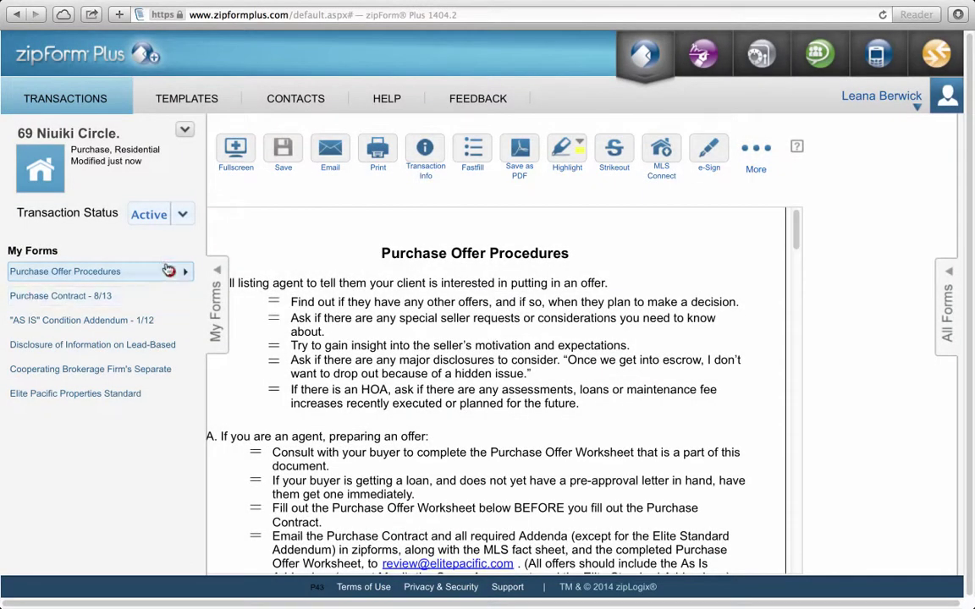
pyautogui.click(185, 271)
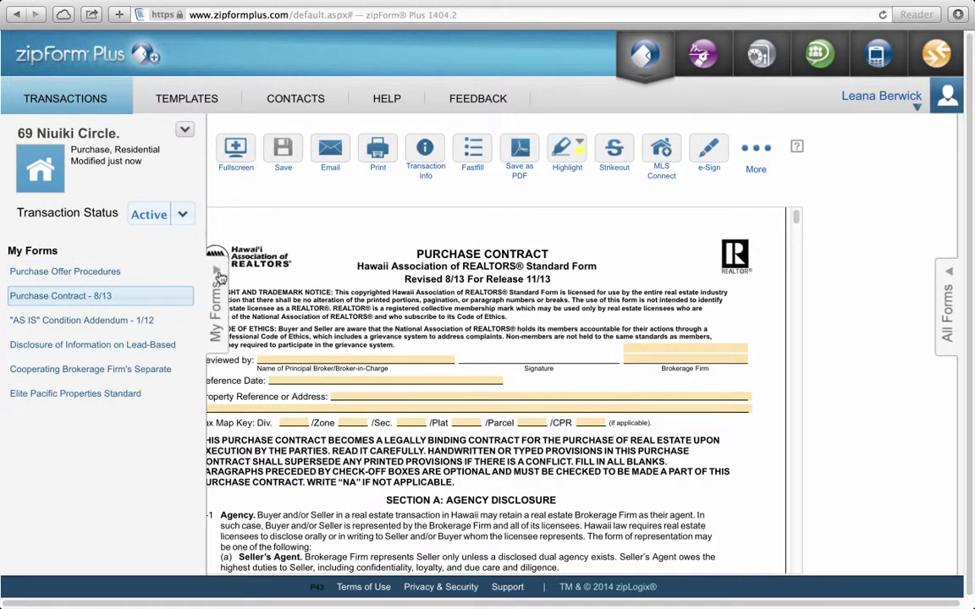
pyautogui.click(219, 276)
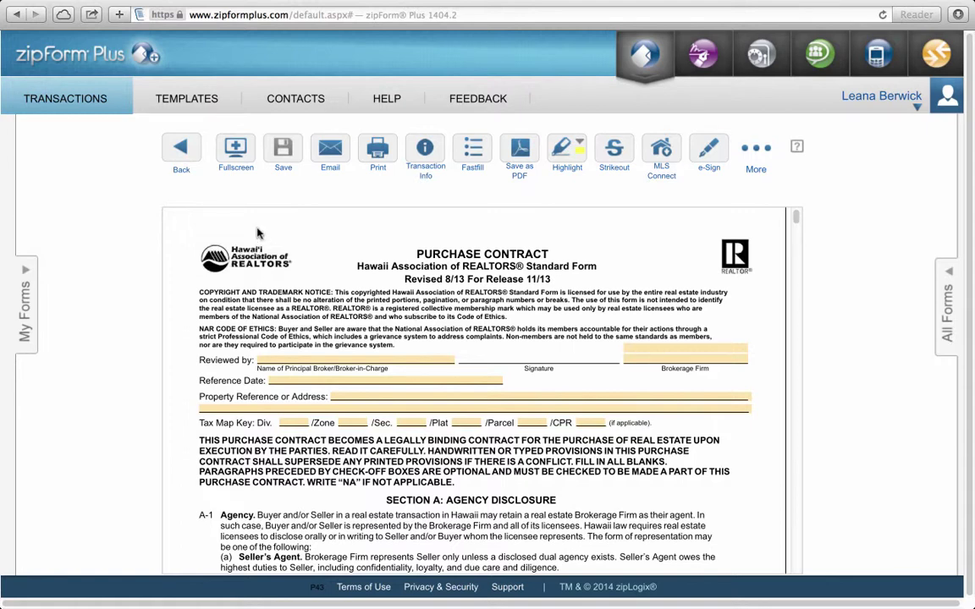
# Choose the principal broker from the Reviewed by suggestions
pyautogui.click(270, 359)
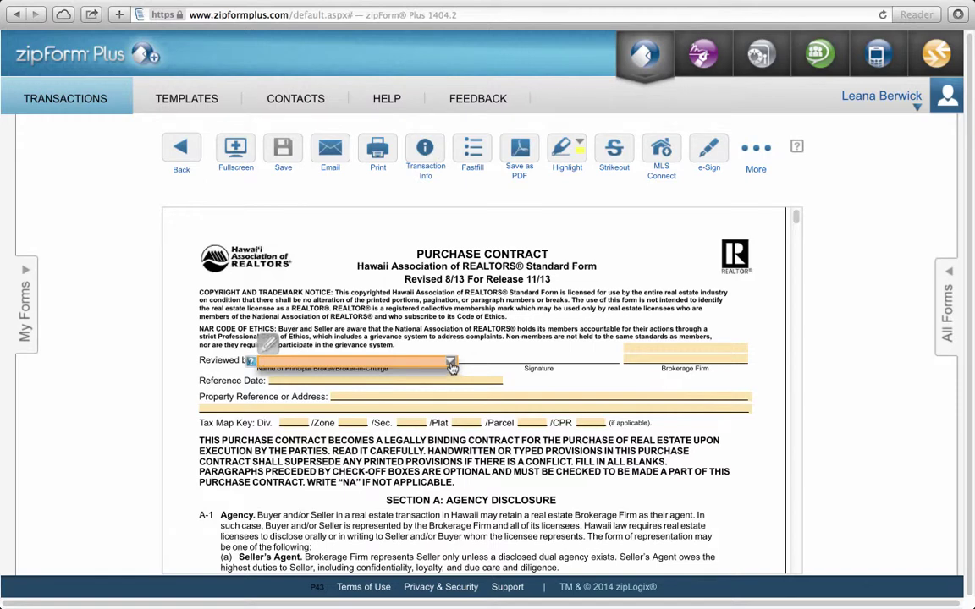
pyautogui.click(451, 363)
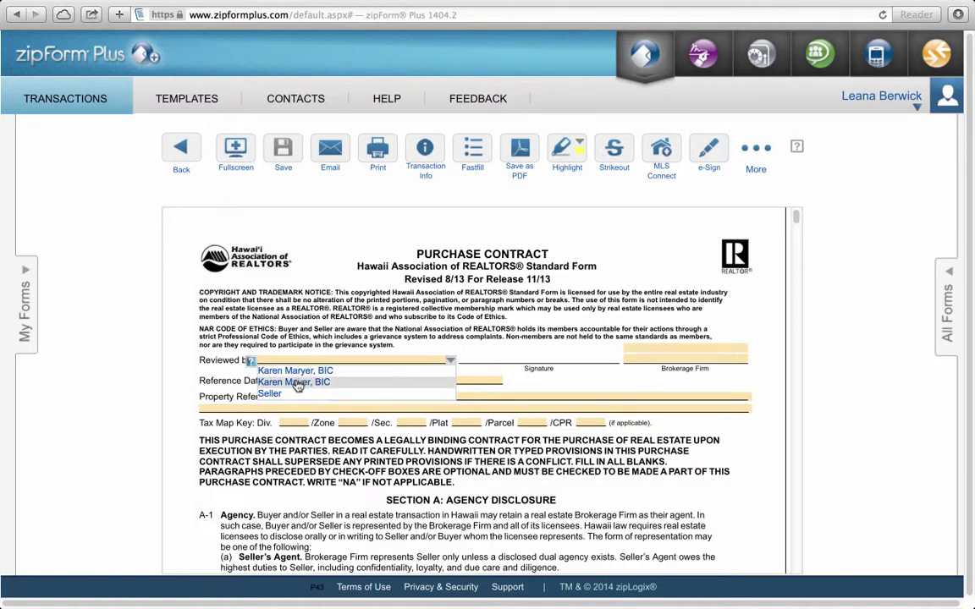
pyautogui.click(298, 386)
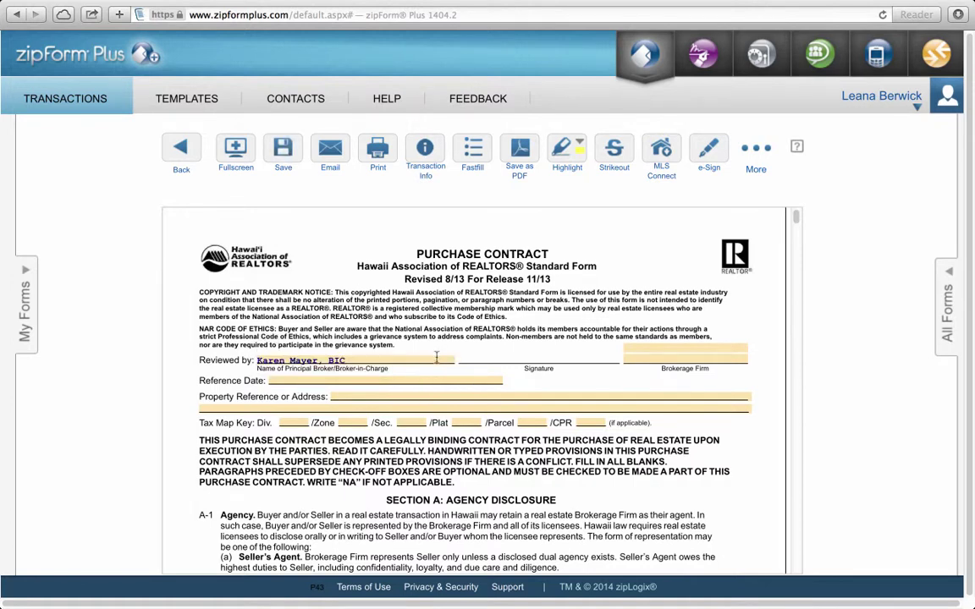
# Select Elite Pacific Properties as the contract's Brokerage Firm
pyautogui.click(740, 357)
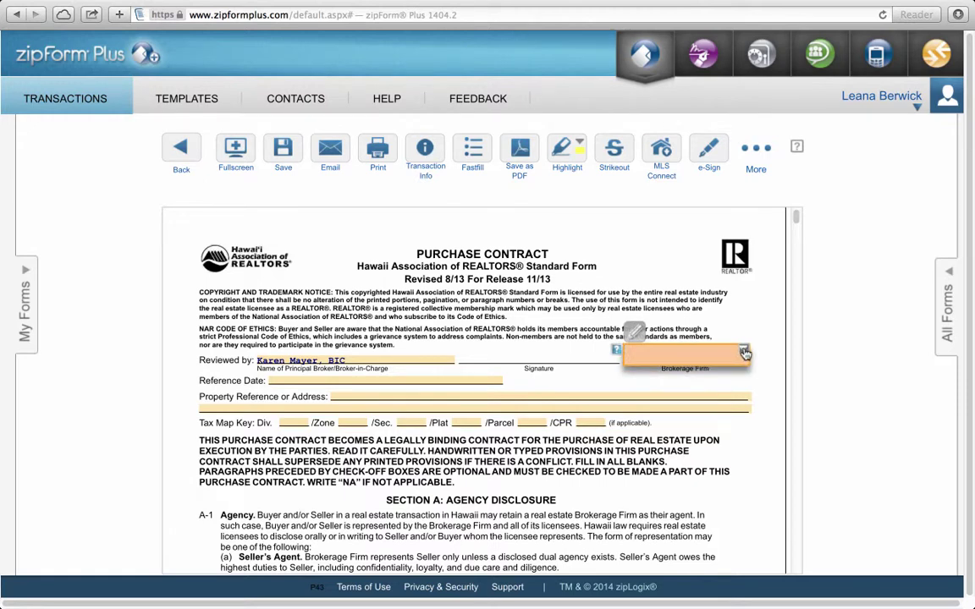
pyautogui.click(744, 352)
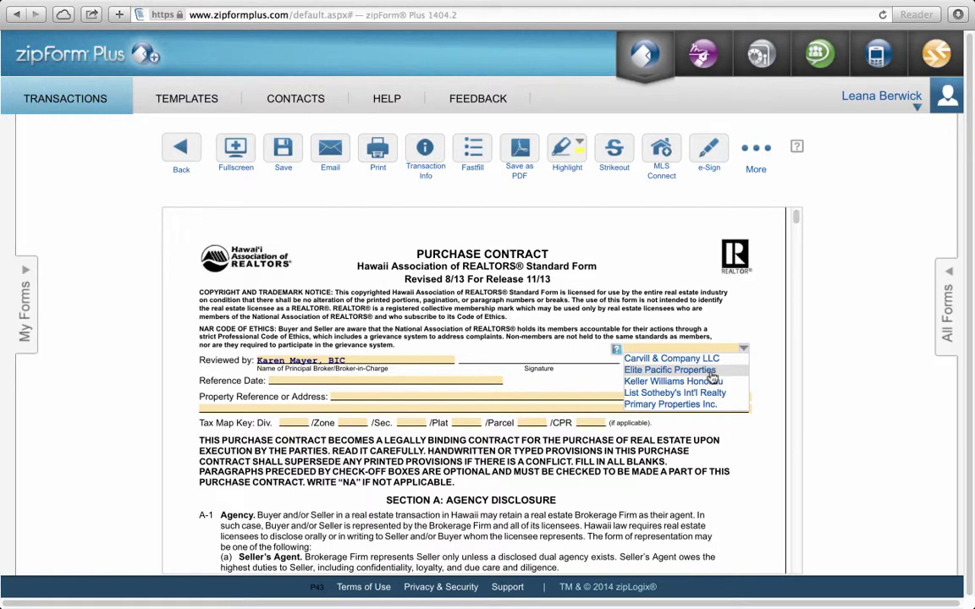
pyautogui.click(710, 373)
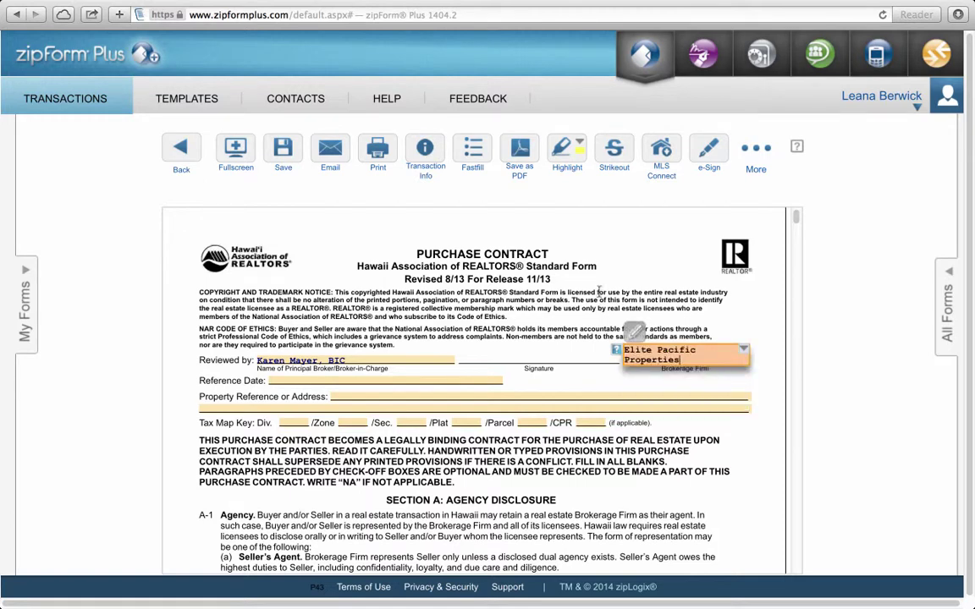
pyautogui.click(552, 309)
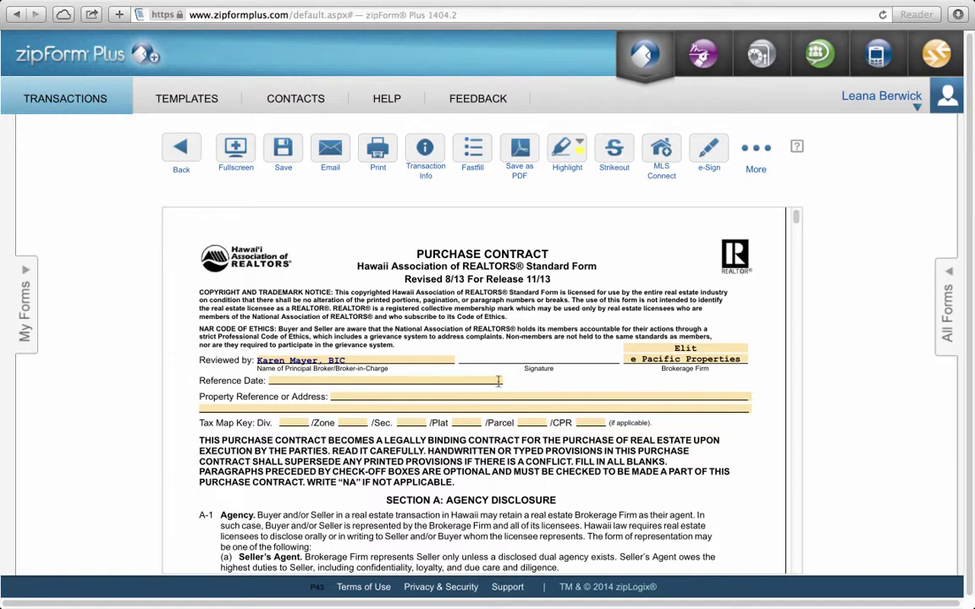
# Pick April 26, 2014 in the Reference Date calendar
pyautogui.click(491, 379)
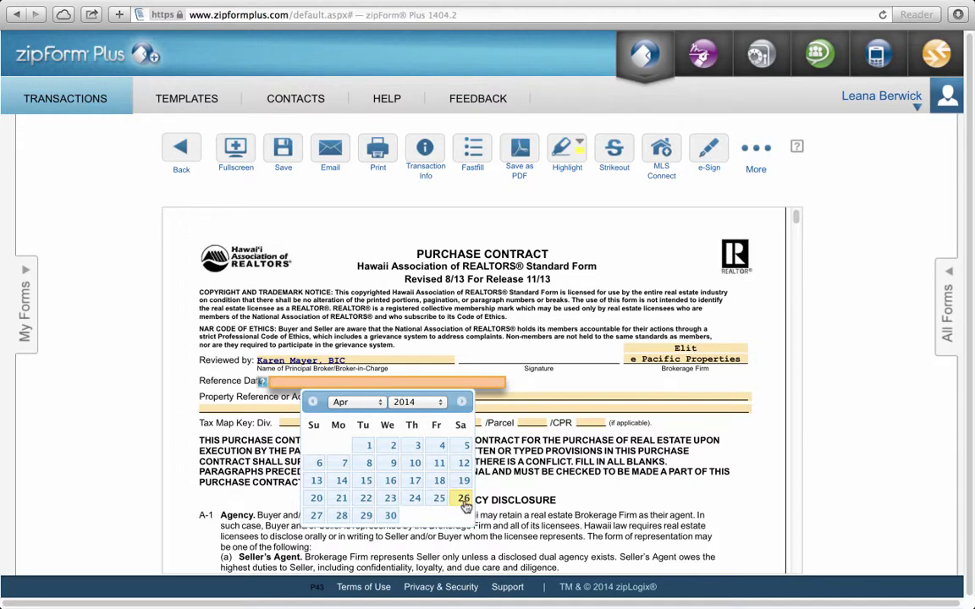
pyautogui.click(464, 500)
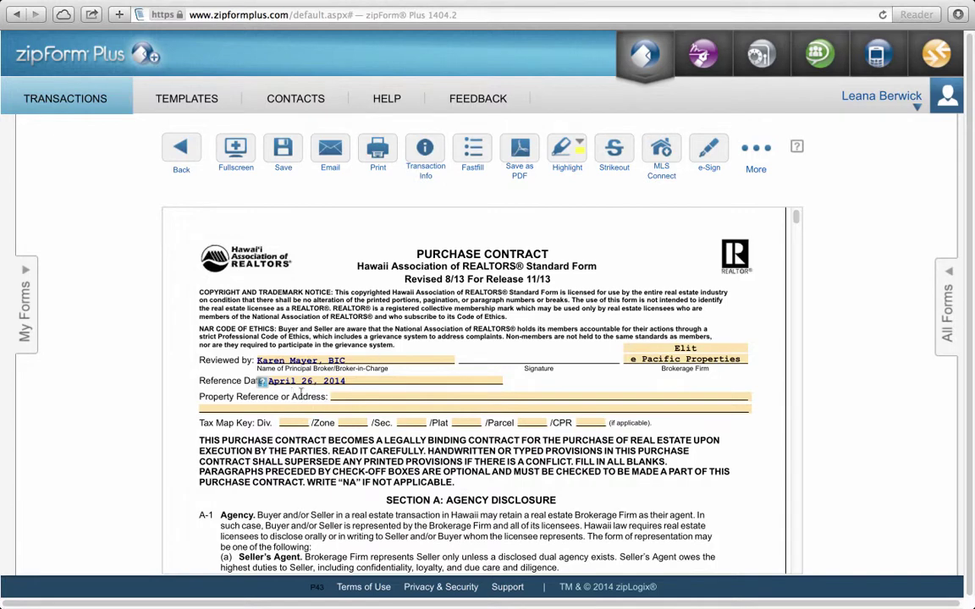
pyautogui.click(506, 397)
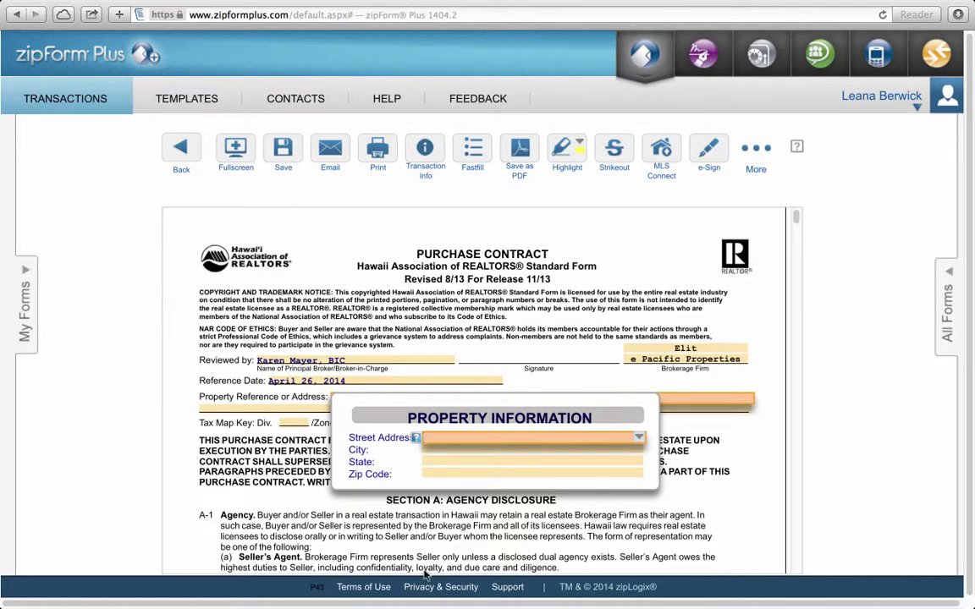
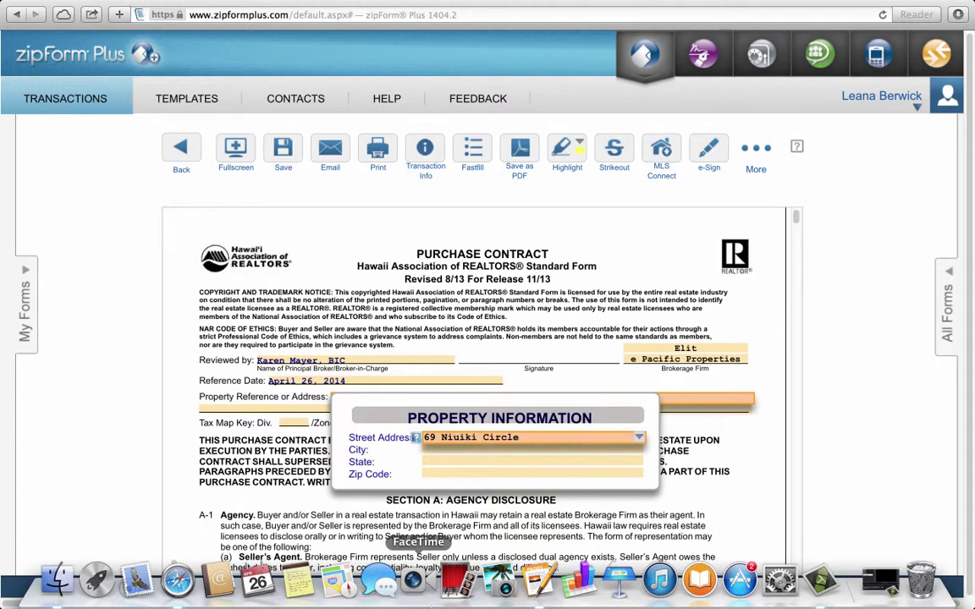
pyautogui.click(434, 451)
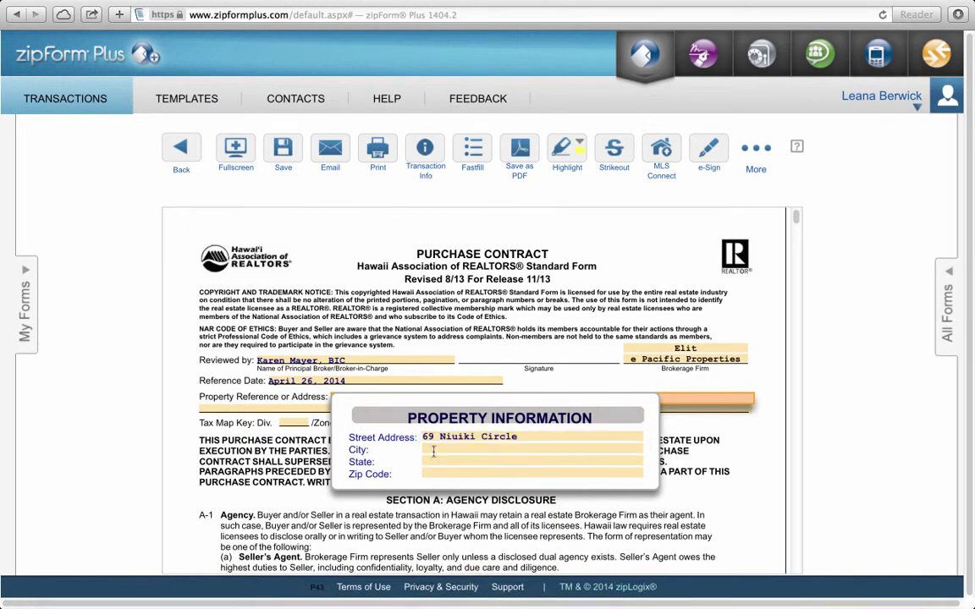
pyautogui.click(639, 451)
pyautogui.click(500, 412)
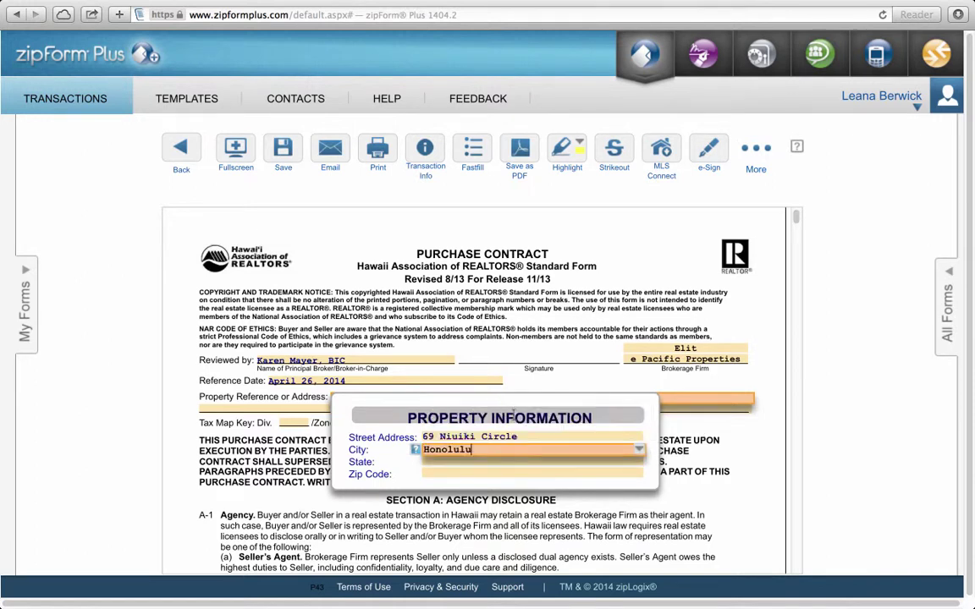
# Set state HI and zip code 96825, then apply the address to the contract
pyautogui.click(490, 461)
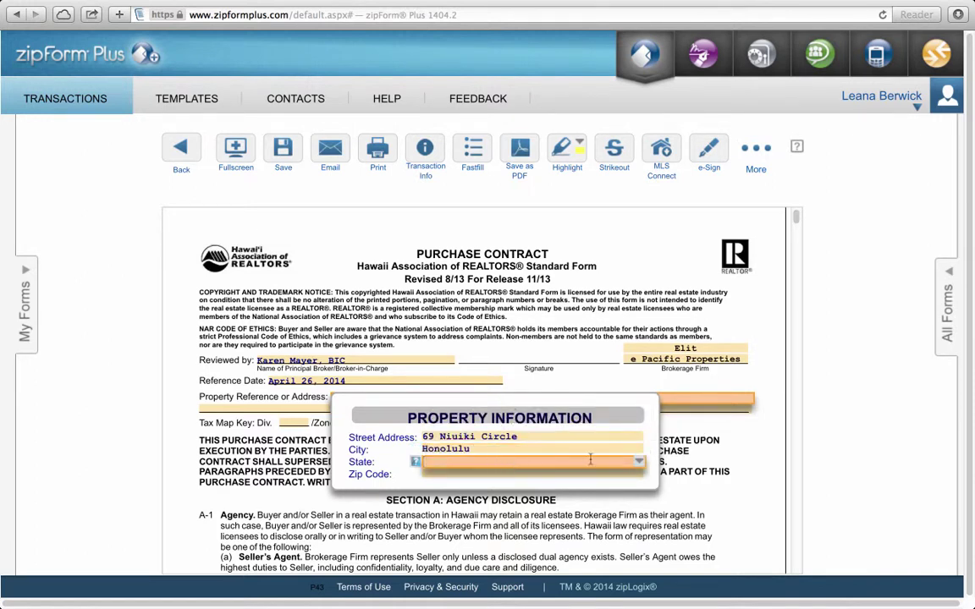
pyautogui.click(636, 461)
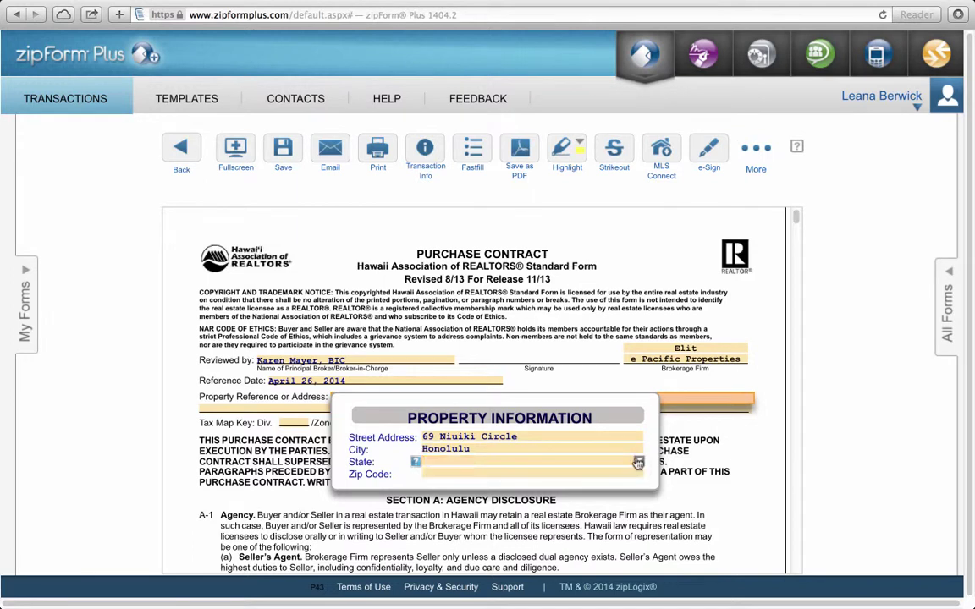
pyautogui.click(463, 450)
pyautogui.click(428, 474)
pyautogui.click(638, 474)
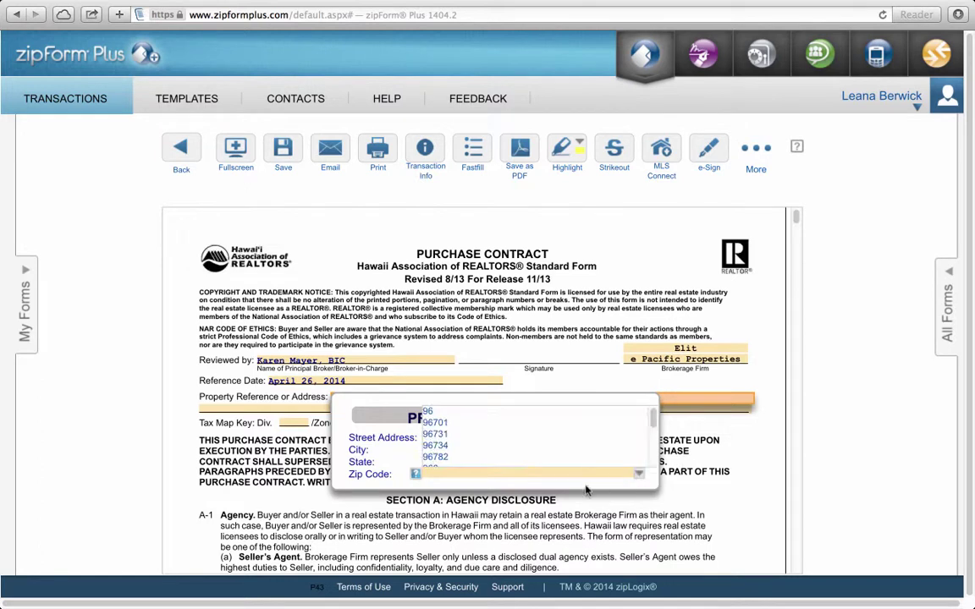
pyautogui.click(482, 445)
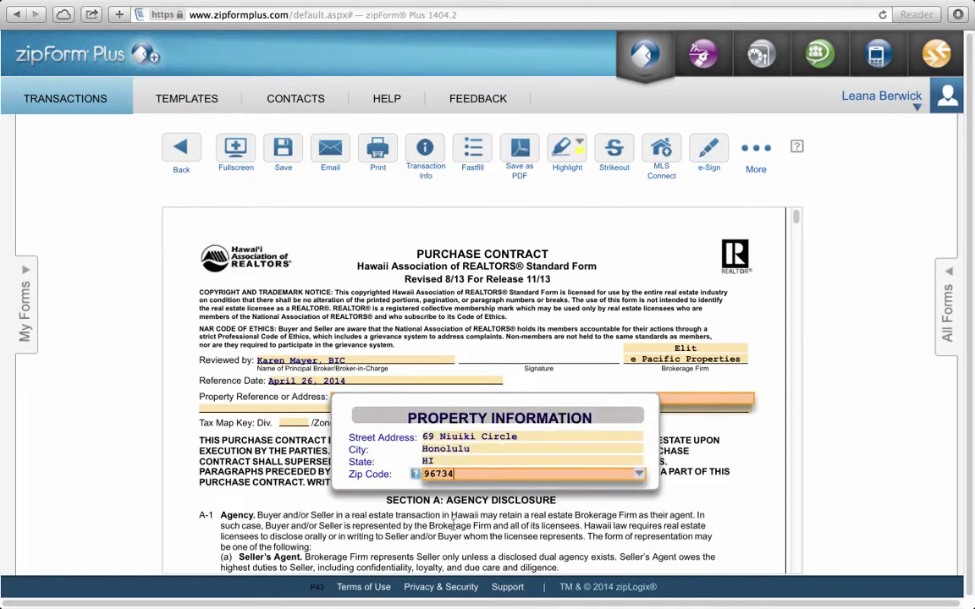
pyautogui.click(640, 475)
pyautogui.scroll(-5, 647, 468)
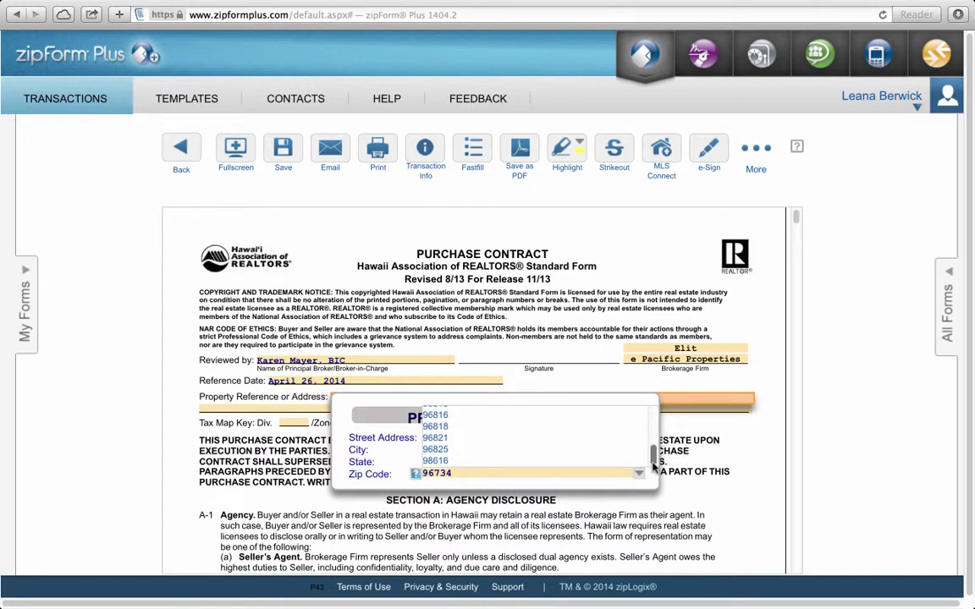
pyautogui.scroll(1, 439, 461)
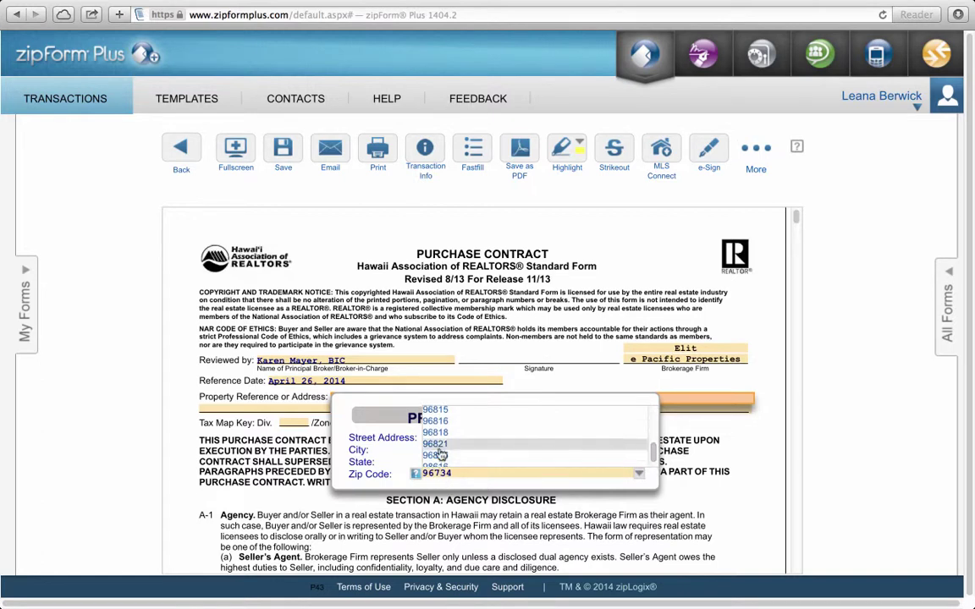
pyautogui.click(438, 462)
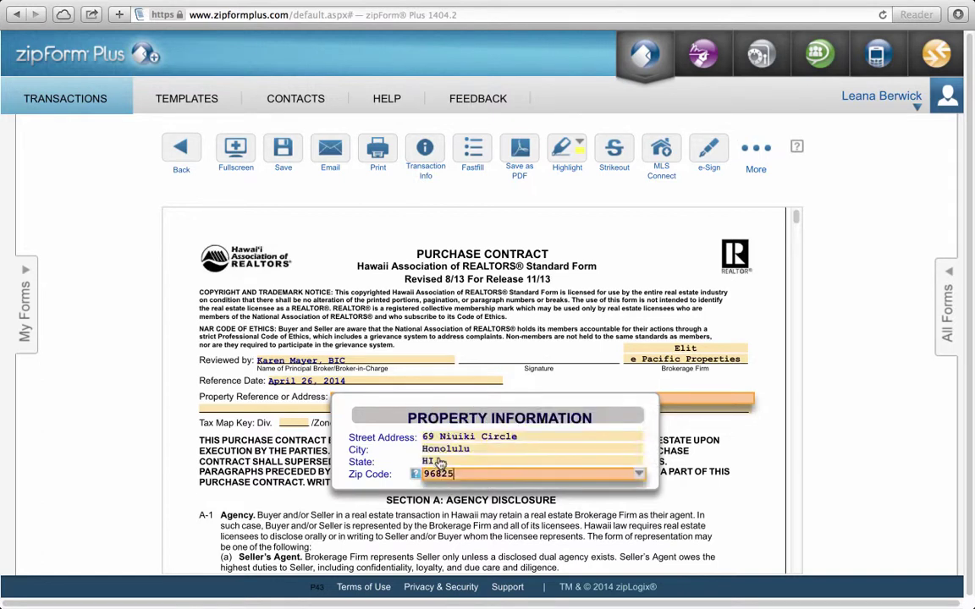
pyautogui.click(464, 526)
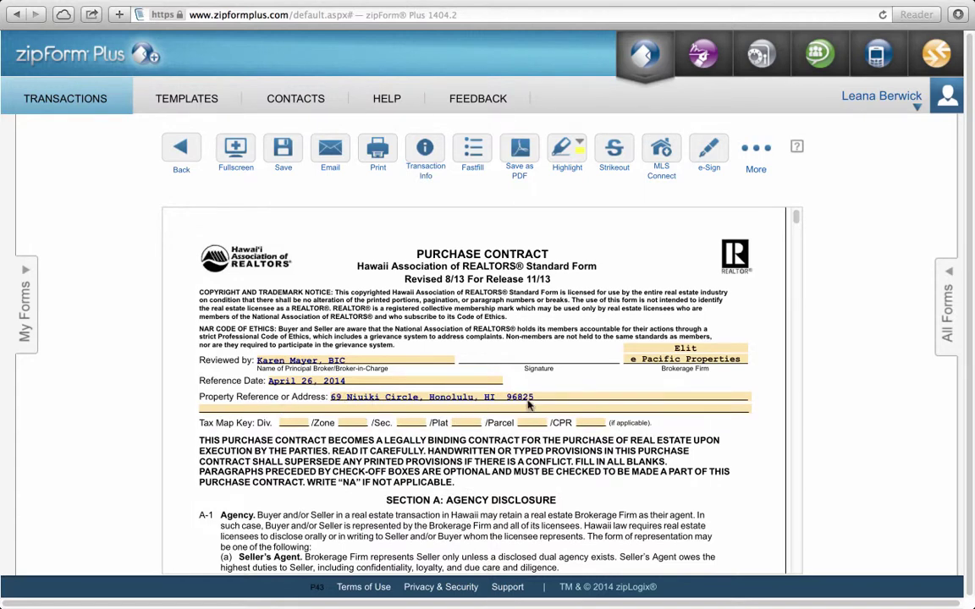
# Put Niu Beach on the second address line and reapply the property address
pyautogui.click(251, 409)
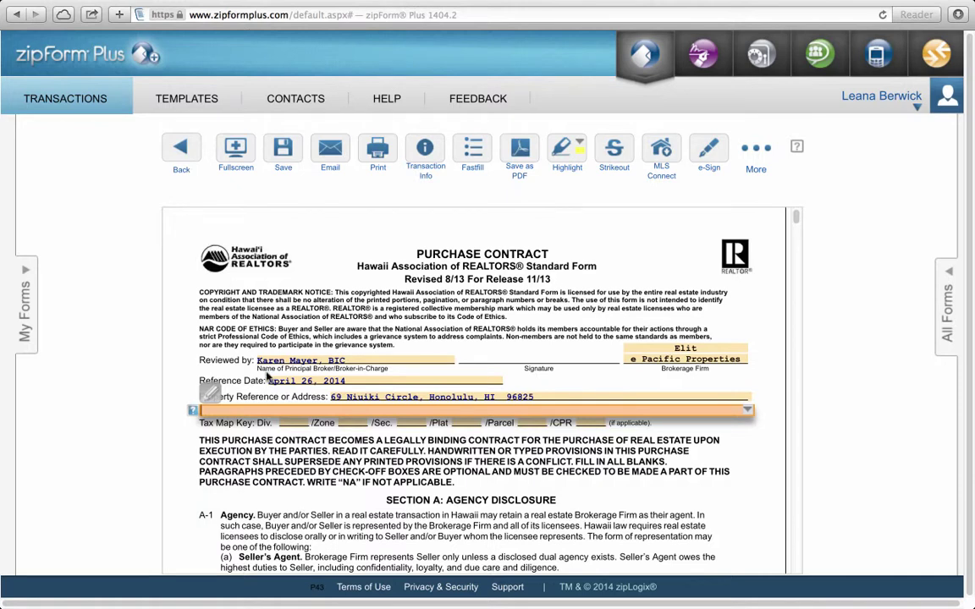
pyautogui.write('Niu Beach')
pyautogui.click(245, 444)
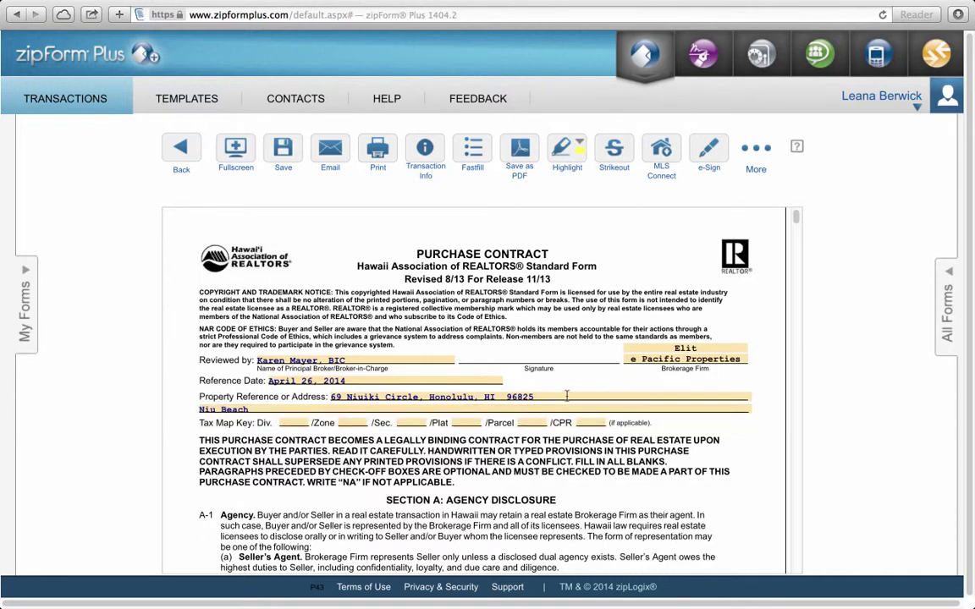
pyautogui.click(567, 396)
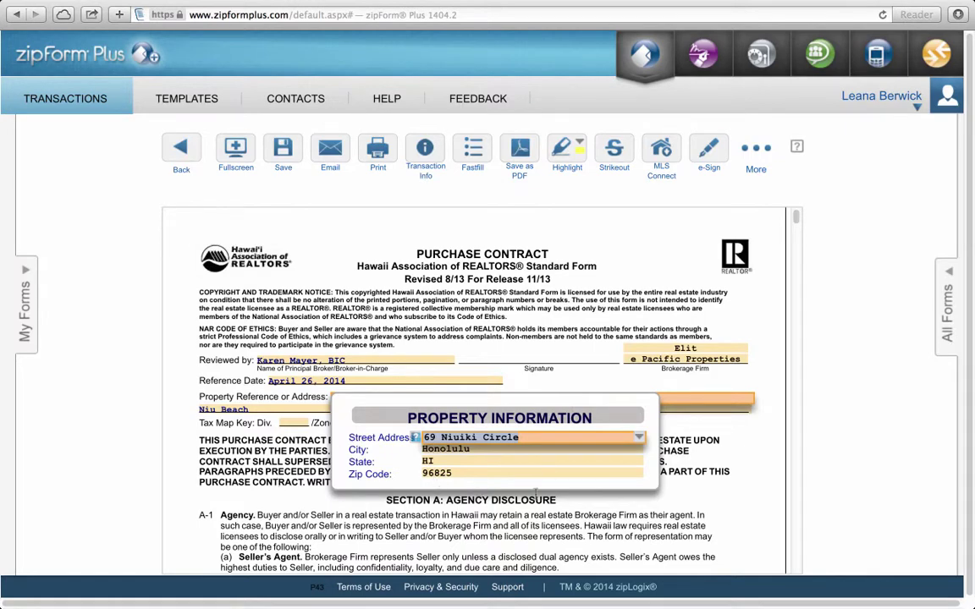
pyautogui.click(516, 448)
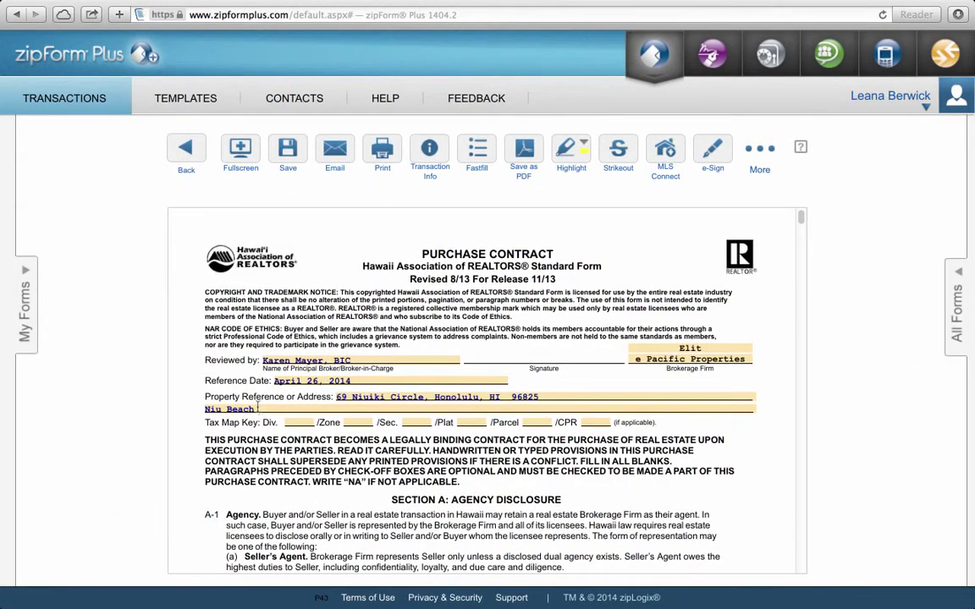
pyautogui.click(283, 424)
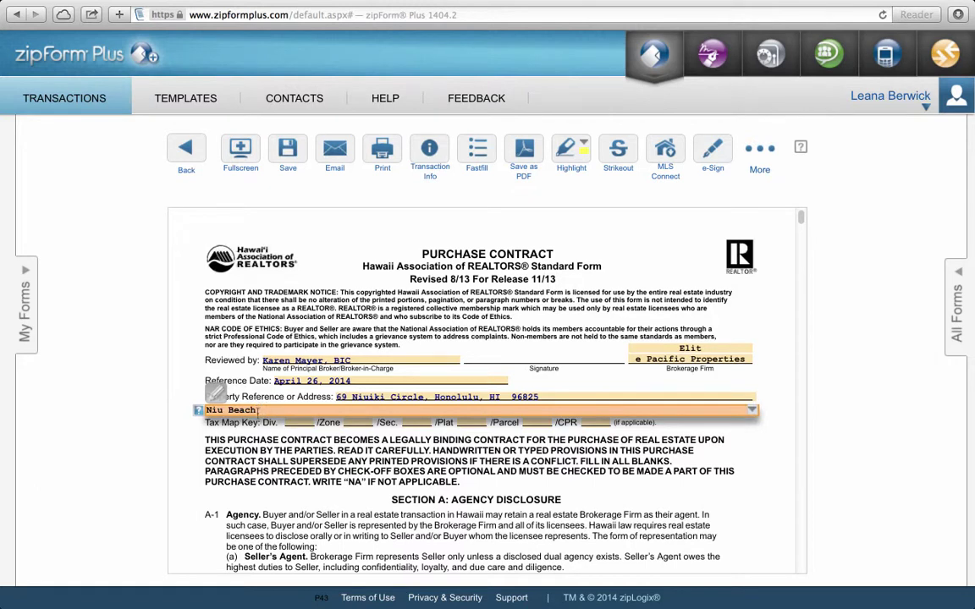
pyautogui.click(248, 449)
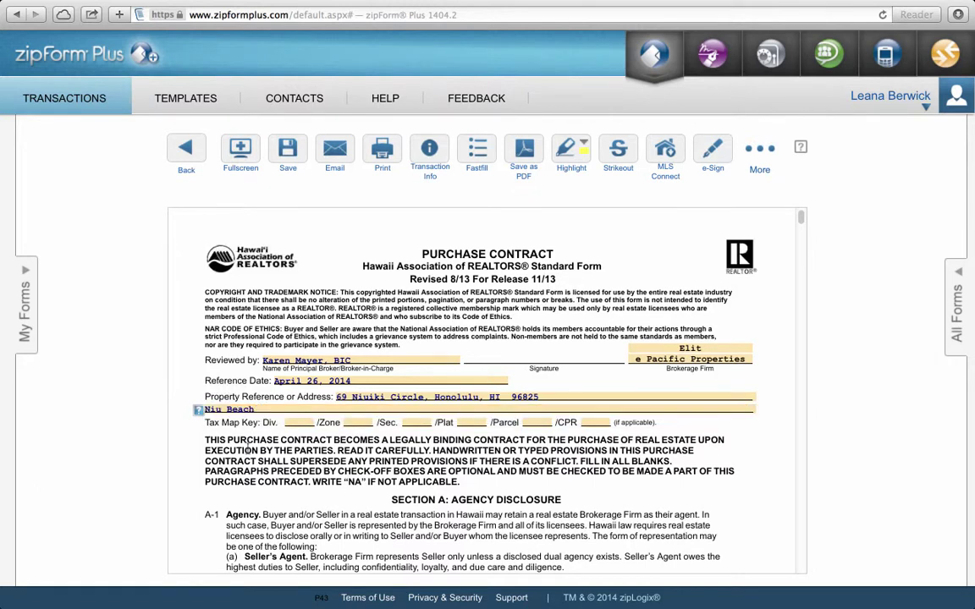
# Fill the Tax Map Key with Div 1, Zone 2, Sec 3 and advance to Parcel
pyautogui.click(300, 423)
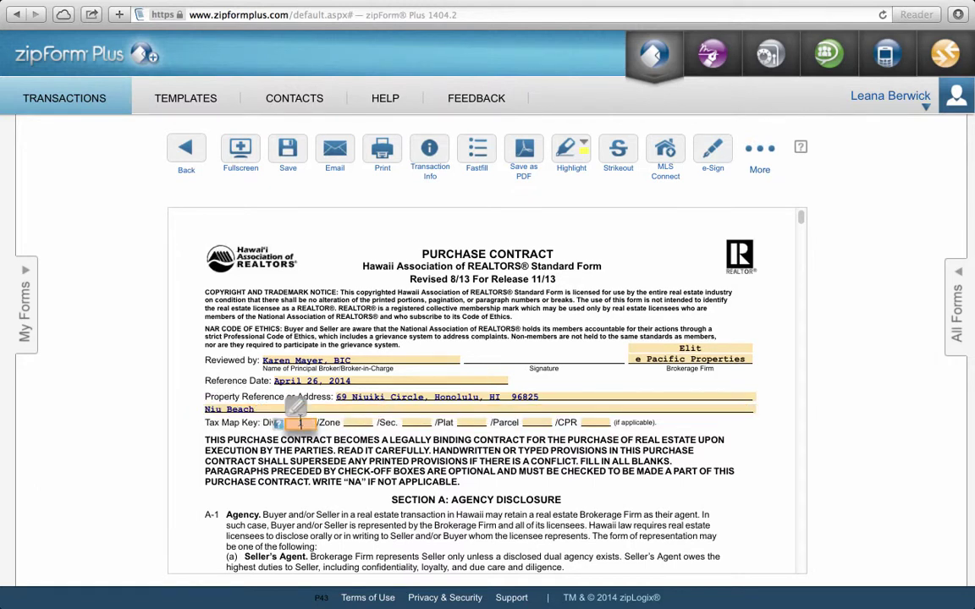
pyautogui.write('1')
pyautogui.press('Tab')
pyautogui.write('2')
pyautogui.press('Tab')
pyautogui.write('3')
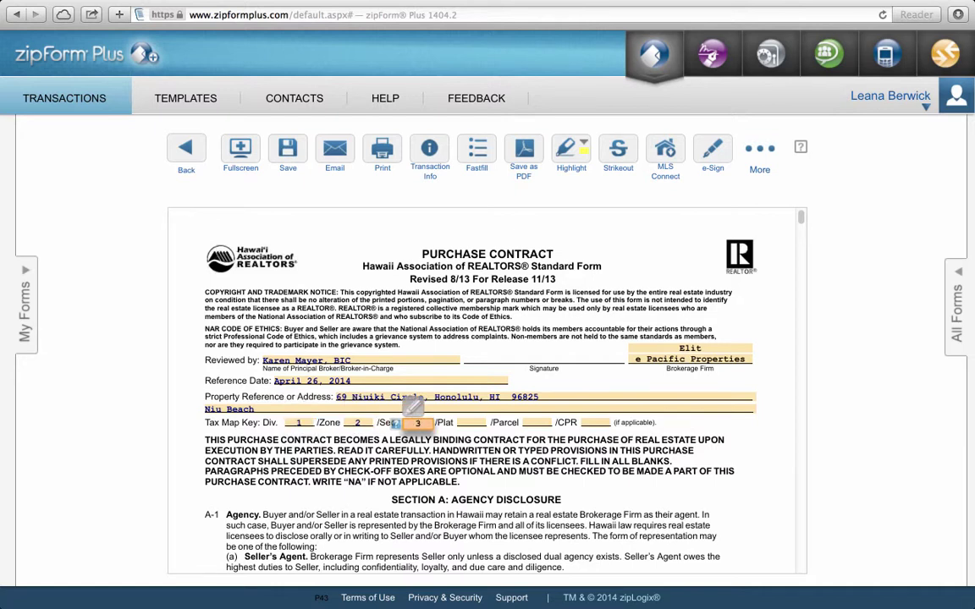
pyautogui.press('Tab')
pyautogui.press('Tab')
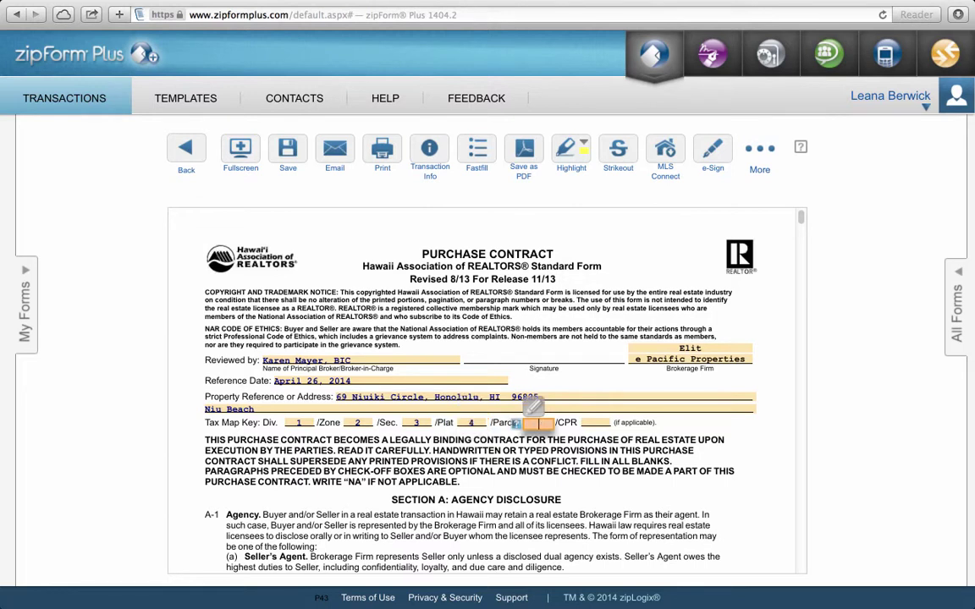
pyautogui.press('Tab')
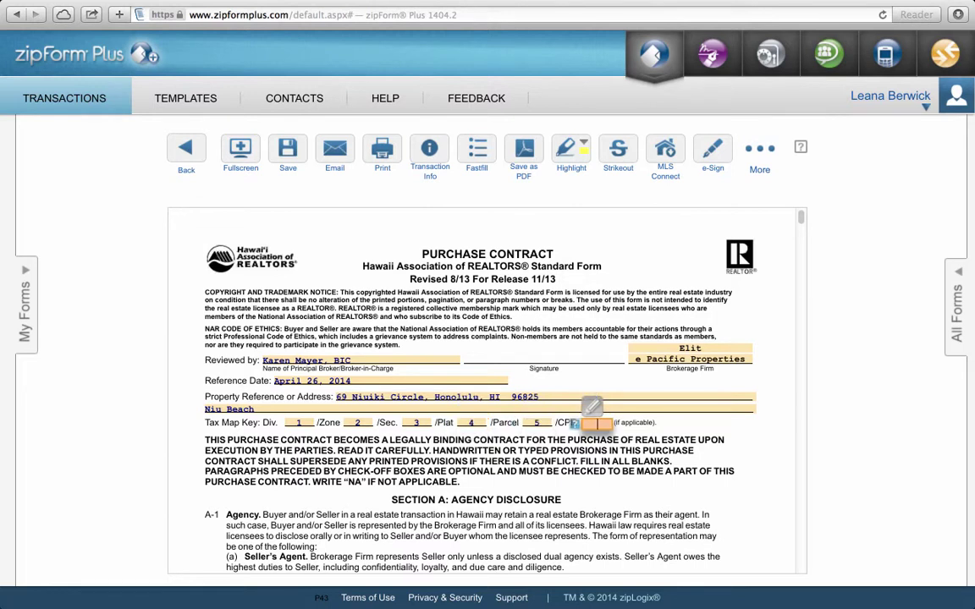
# Enter CPR 000 and mark the seller's brokerage firm as not a REALTORS® member
pyautogui.write('000')
pyautogui.scroll(-5, 327, 473)
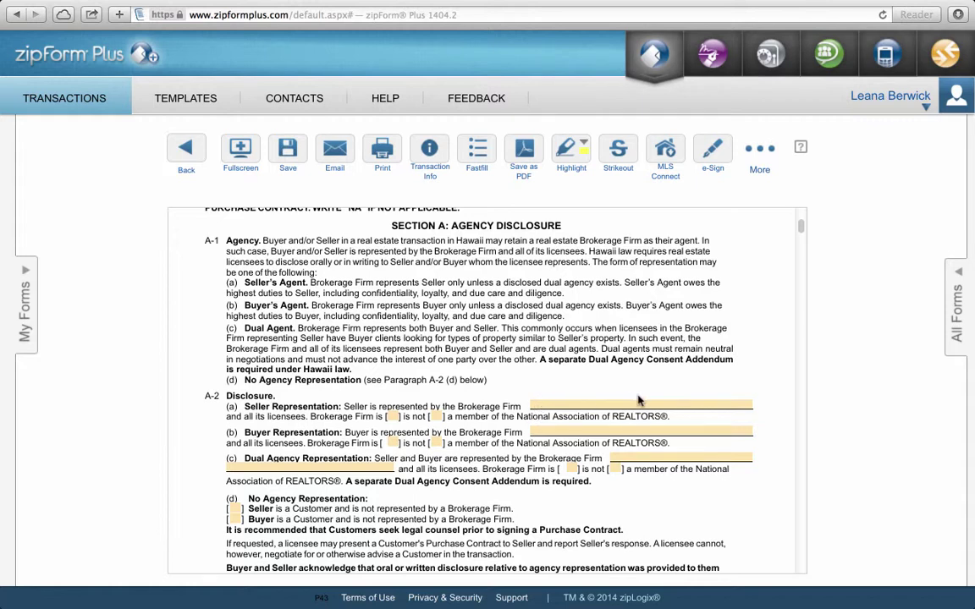
pyautogui.click(392, 416)
pyautogui.click(391, 417)
# Date both Buyer's Initials lines in section A-2 as 04/26/2014
pyautogui.scroll(-4, 387, 454)
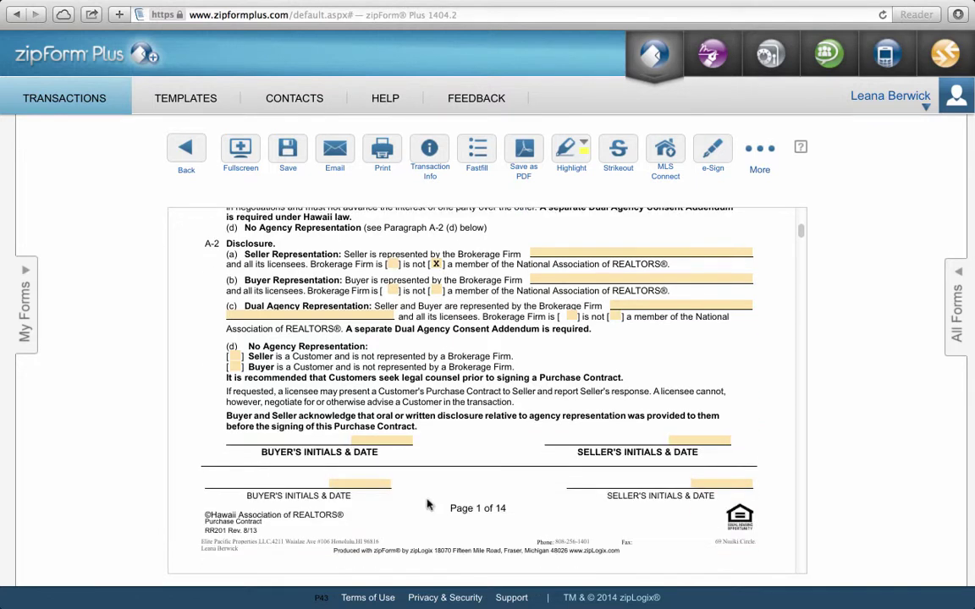
pyautogui.click(392, 440)
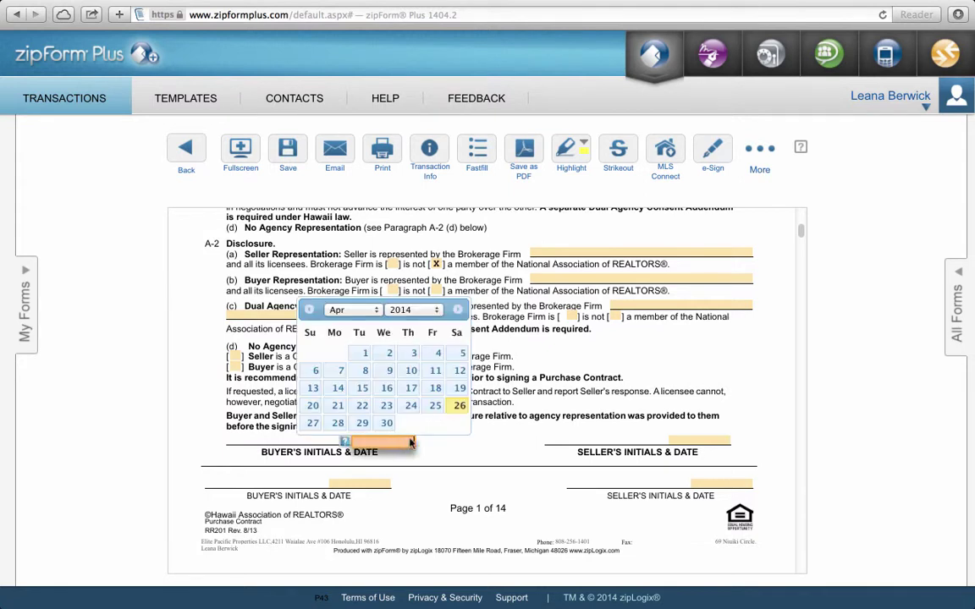
pyautogui.click(458, 405)
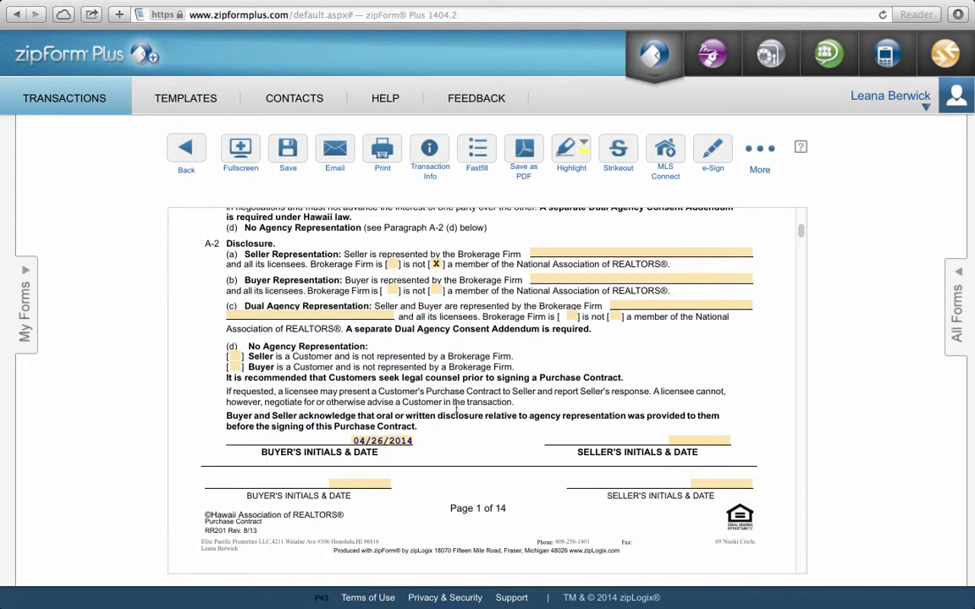
pyautogui.click(356, 487)
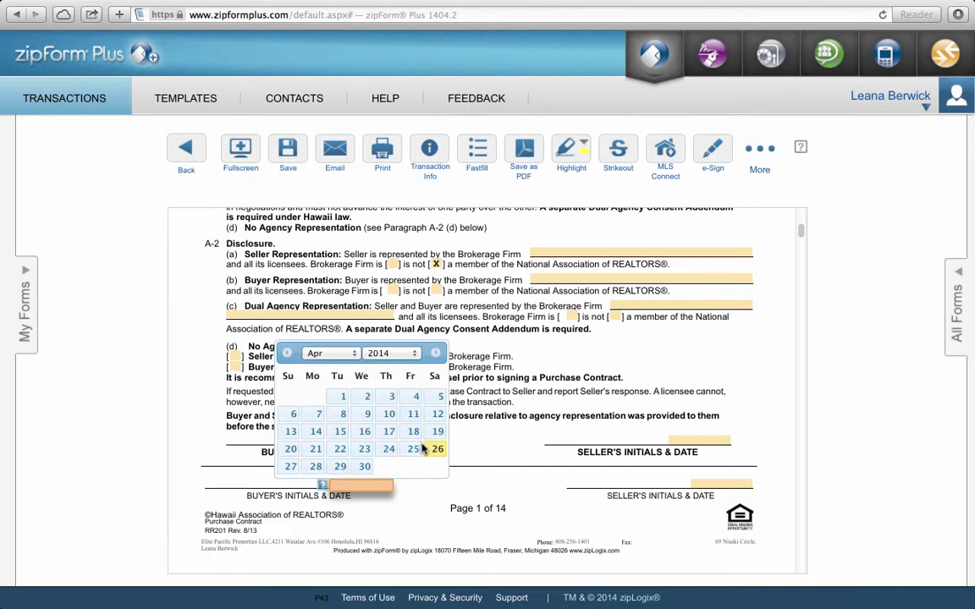
pyautogui.click(437, 450)
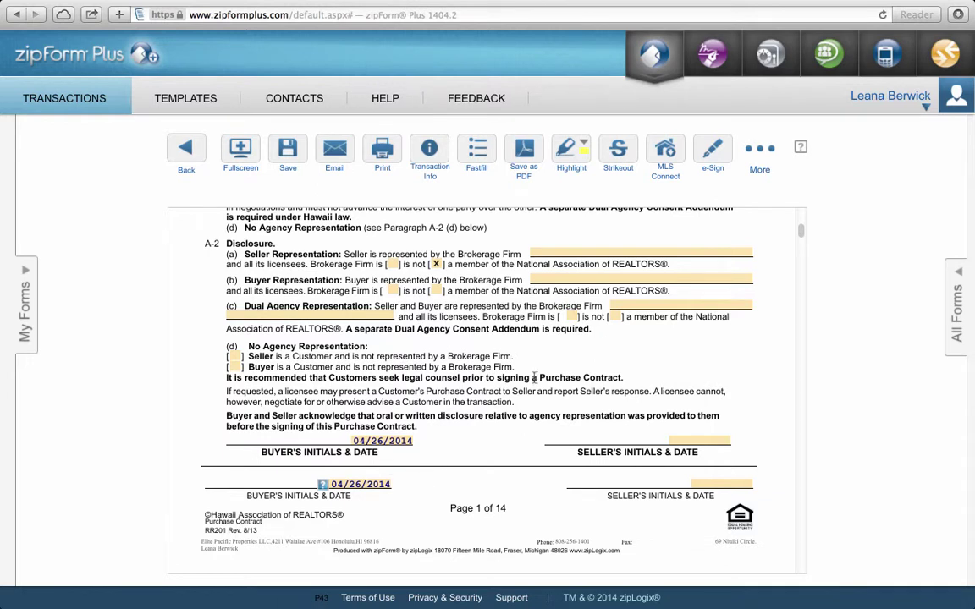
pyautogui.scroll(1, 570, 429)
# Scroll to Section C Addenda and begin entering na in the addenda boxes
pyautogui.scroll(-5, 570, 429)
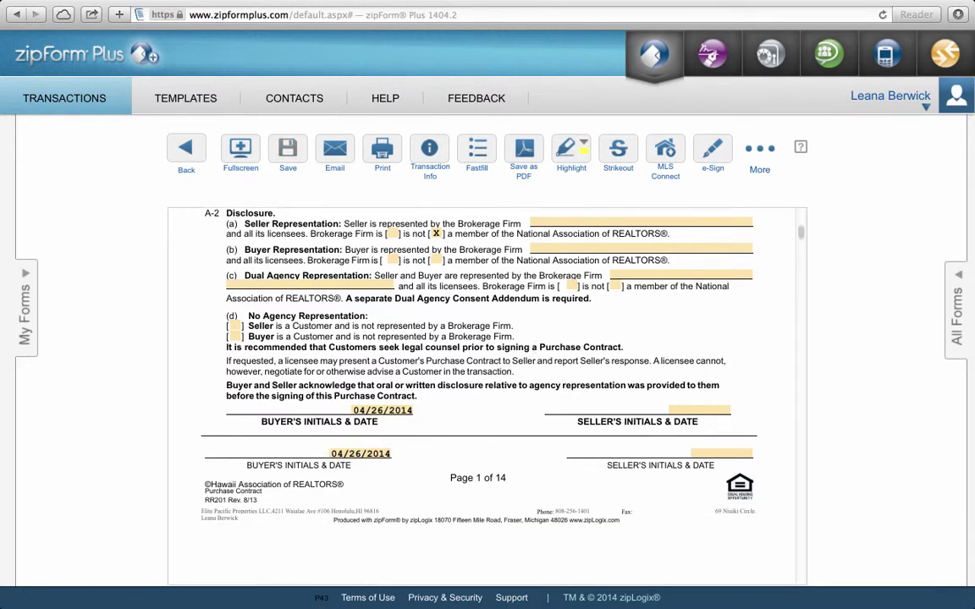
pyautogui.scroll(-4, 487, 389)
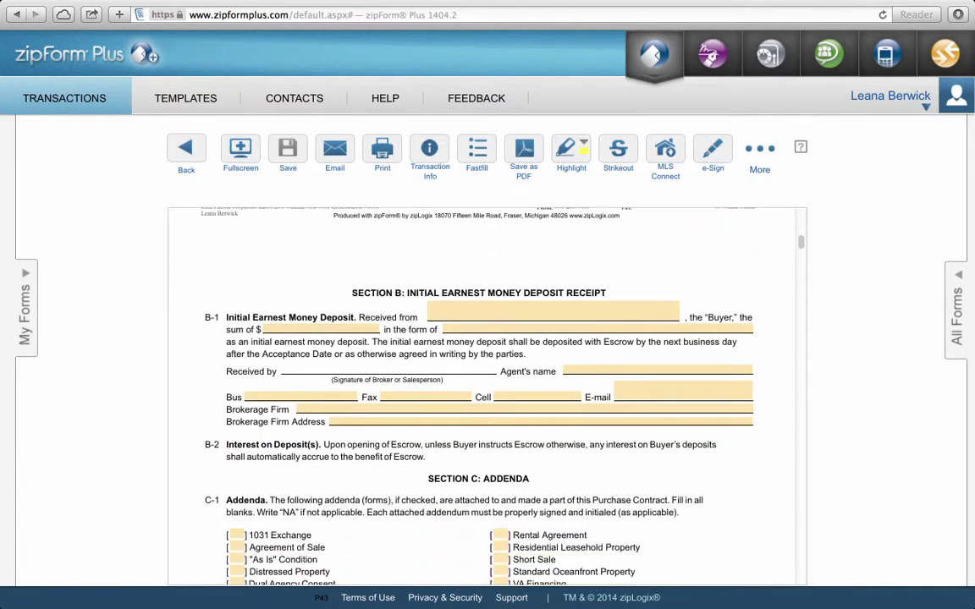
pyautogui.scroll(-1, 487, 389)
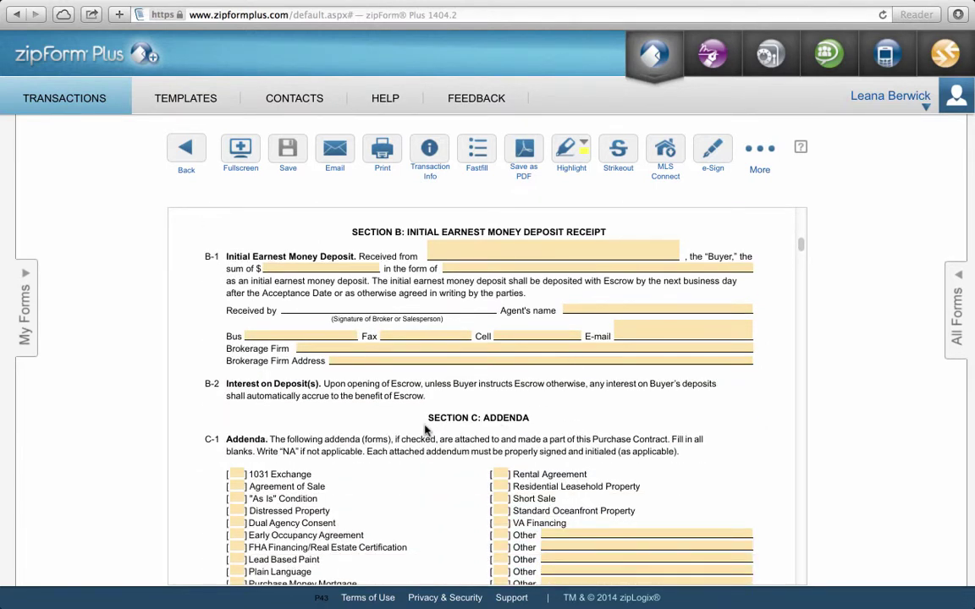
pyautogui.scroll(-3, 426, 431)
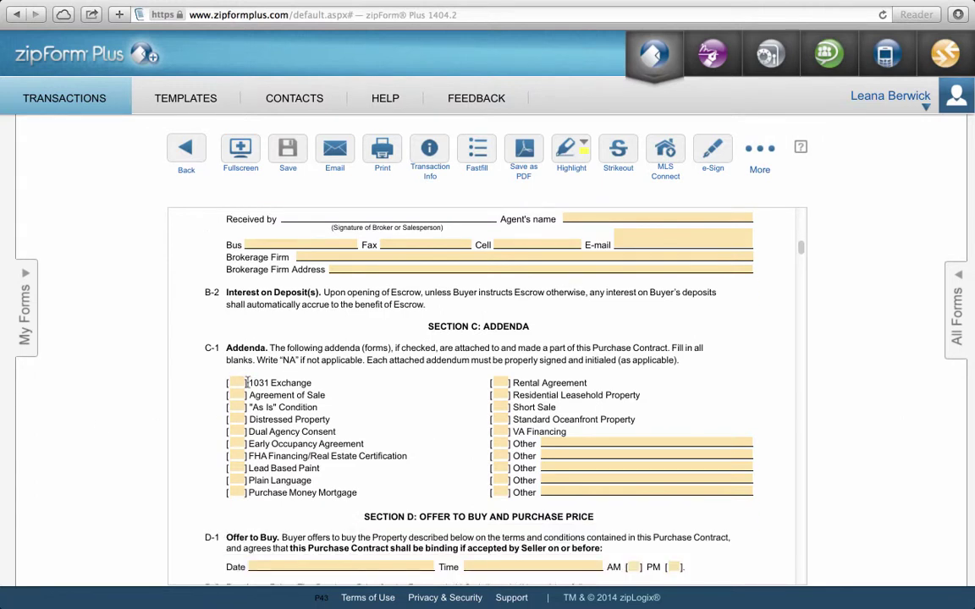
pyautogui.click(237, 384)
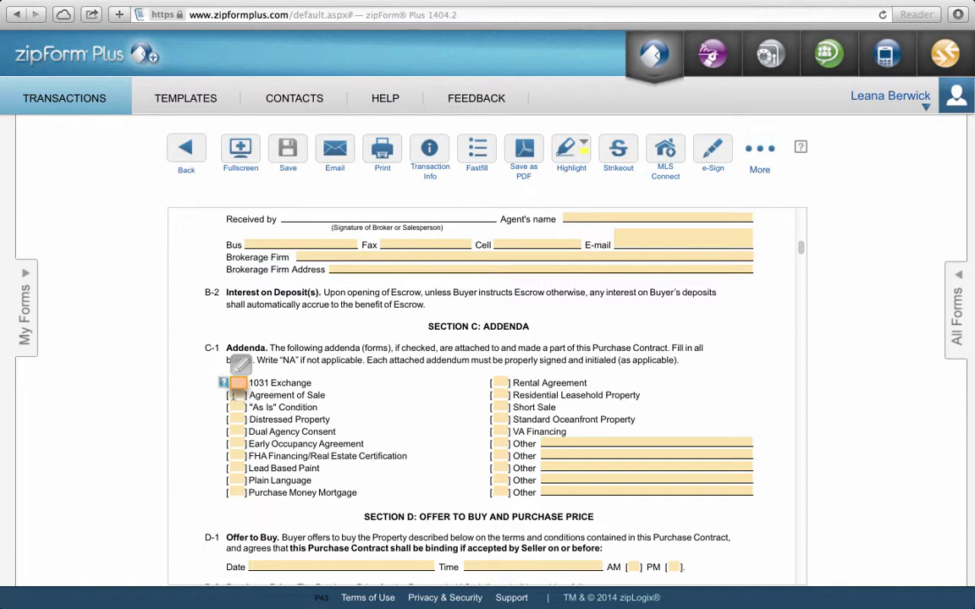
pyautogui.click(238, 383)
pyautogui.click(238, 407)
pyautogui.write('na')
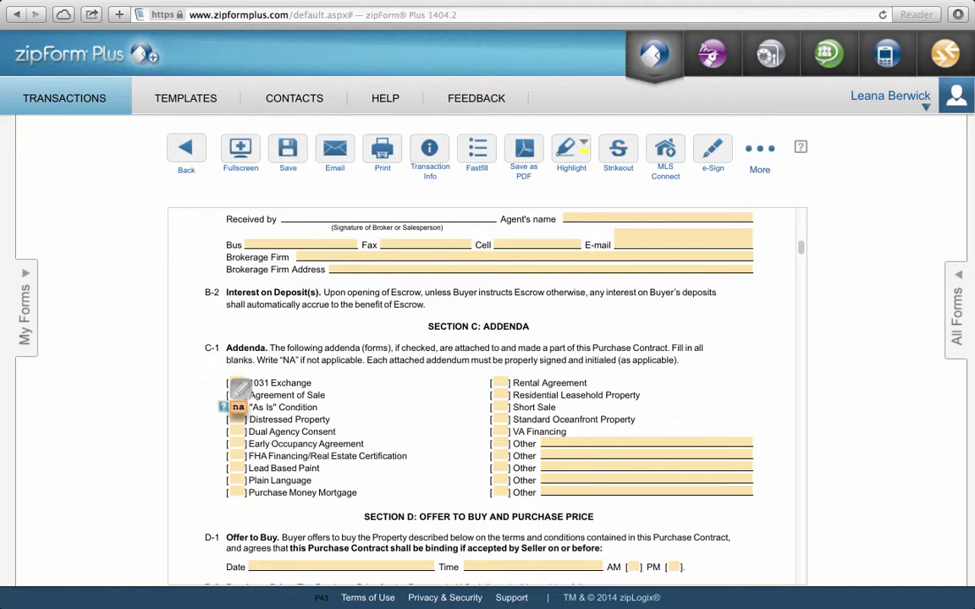
pyautogui.click(242, 394)
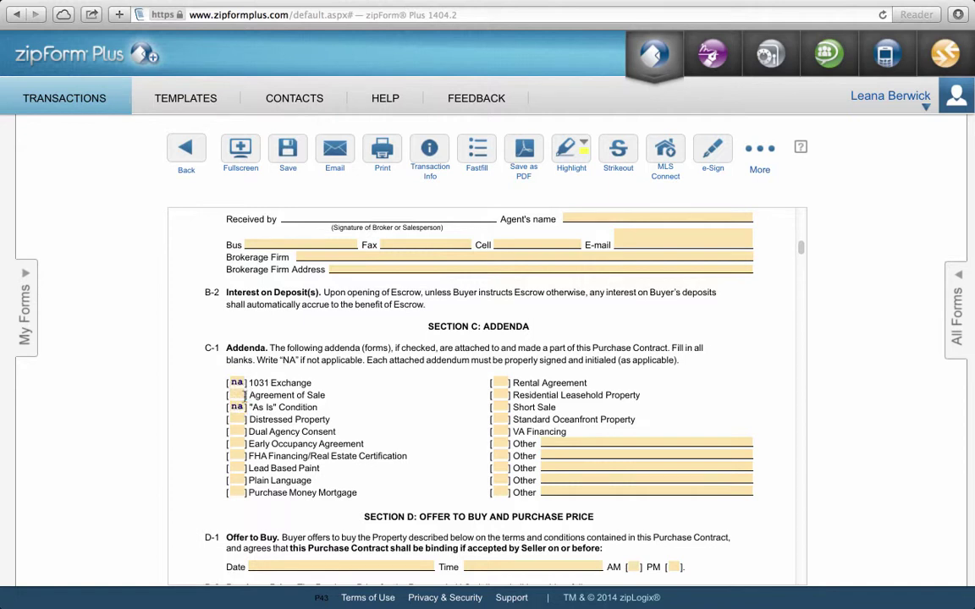
# Mark Agreement of Sale and 1031 Exchange as na, leaving "As Is" Condition checked
pyautogui.click(237, 396)
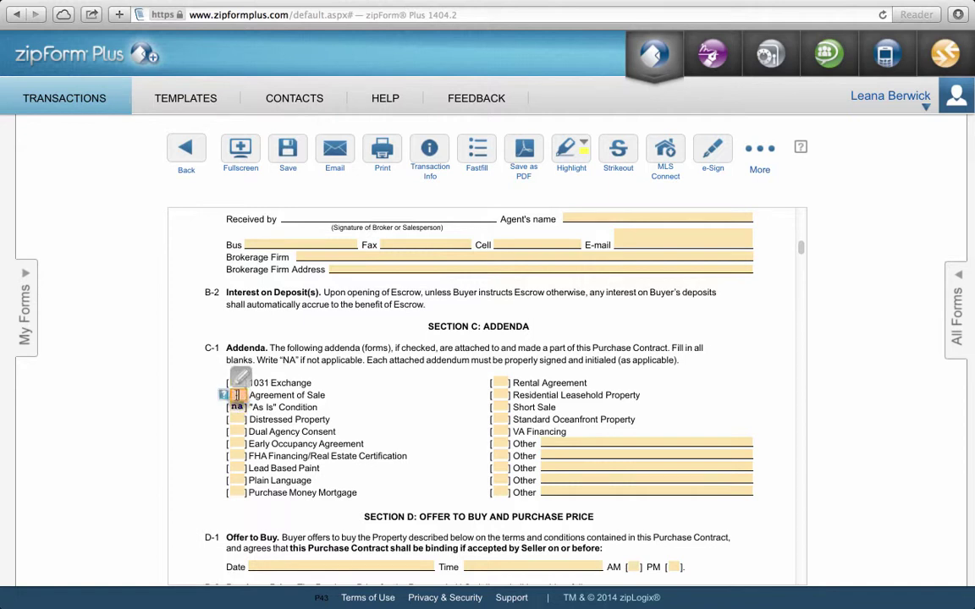
pyautogui.write('na')
pyautogui.click(238, 382)
pyautogui.write('na')
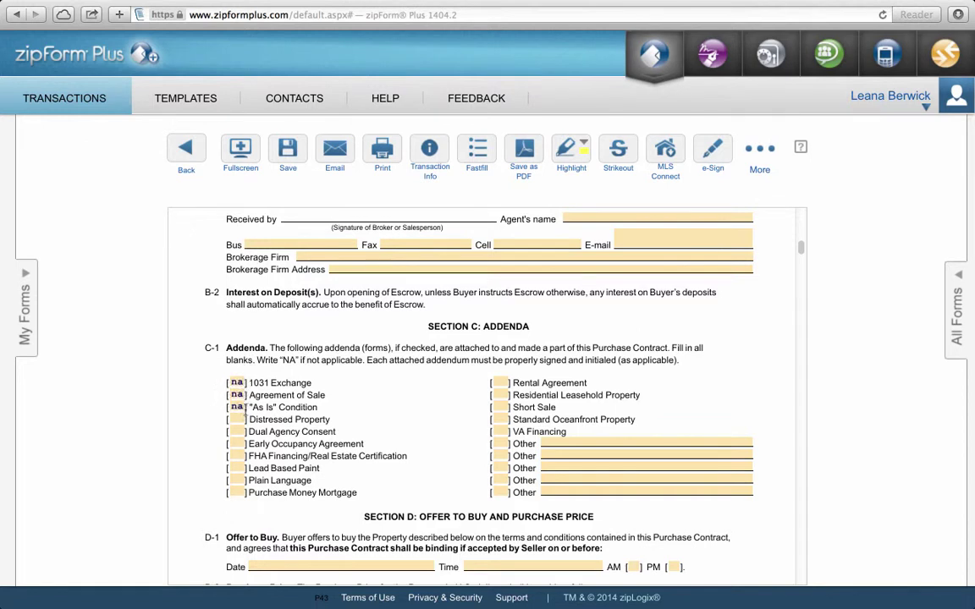
pyautogui.click(238, 407)
pyautogui.press('BackSpace')
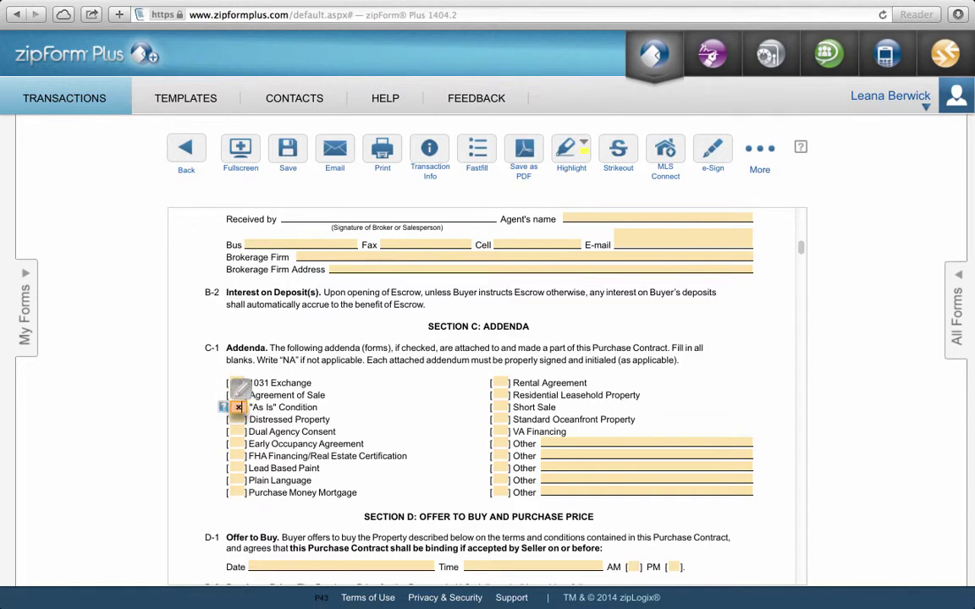
pyautogui.click(354, 430)
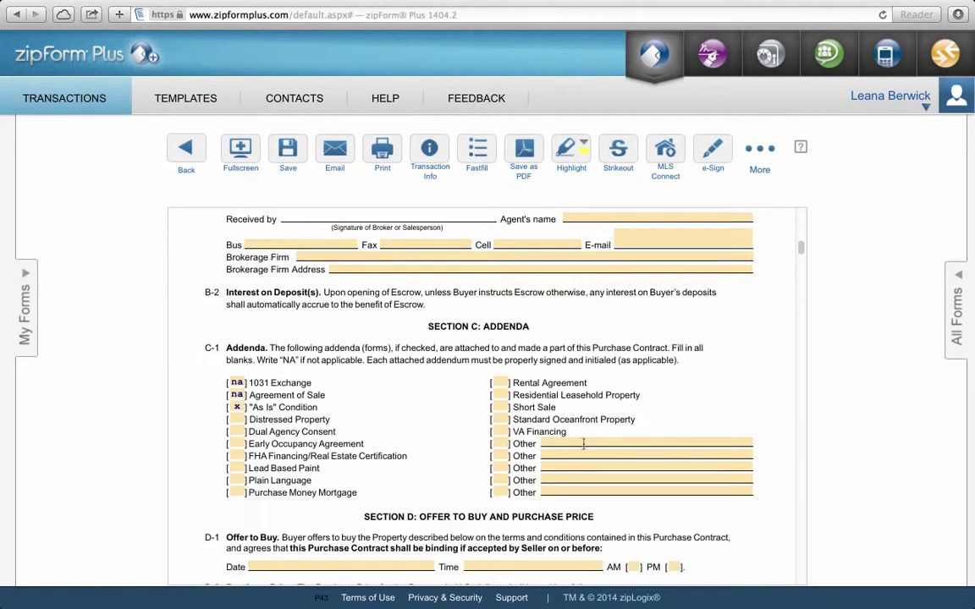
# Check the first Other addendum and choose 'Elite Pacific Properties Addendum' from the suggestions
pyautogui.click(502, 443)
pyautogui.write('x')
pyautogui.click(595, 444)
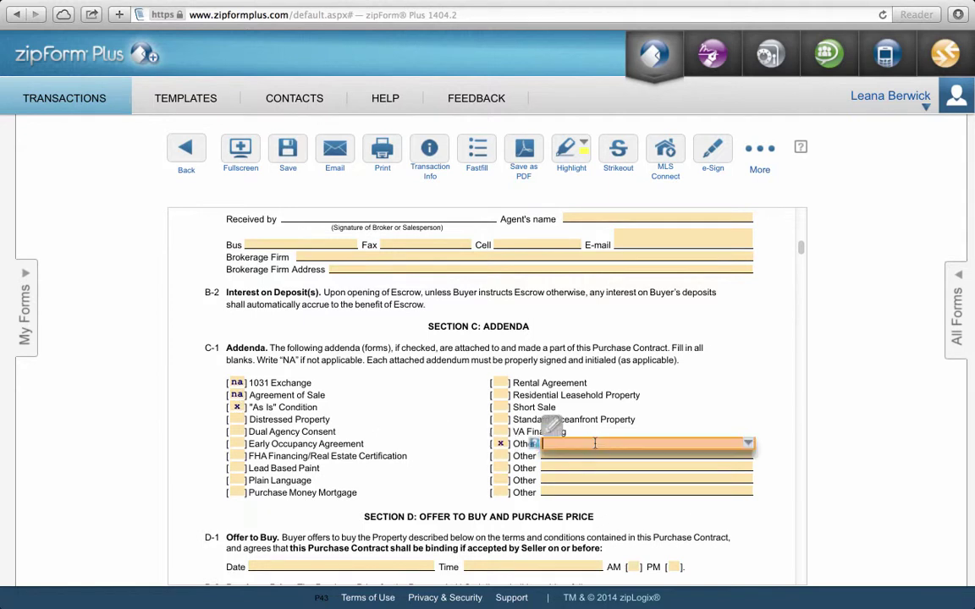
pyautogui.write('Elite Pacific Properi')
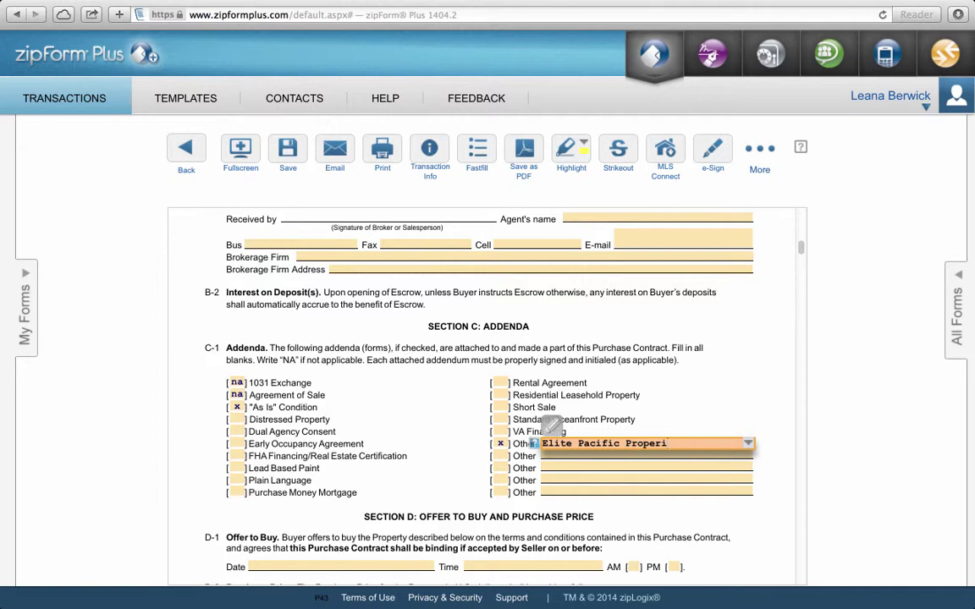
pyautogui.click(748, 444)
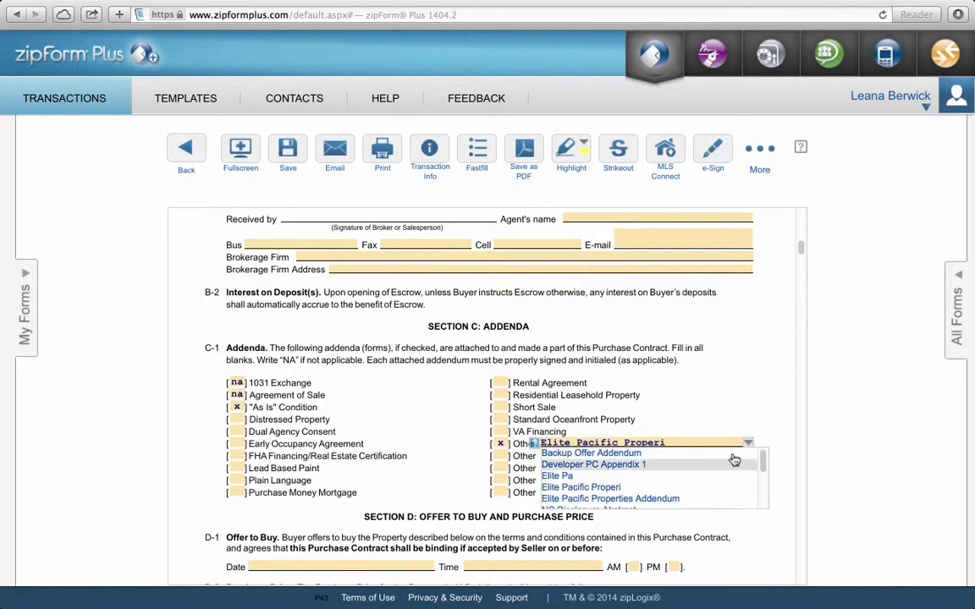
pyautogui.moveTo(763, 464)
pyautogui.mouseDown()
pyautogui.moveTo(766, 504)
pyautogui.moveTo(762, 470)
pyautogui.mouseUp()
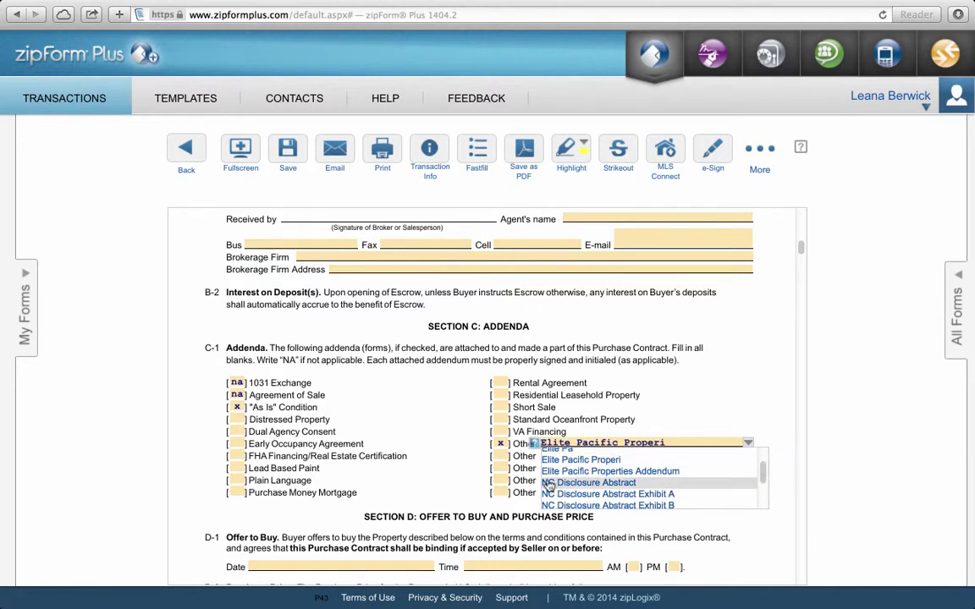
pyautogui.click(595, 478)
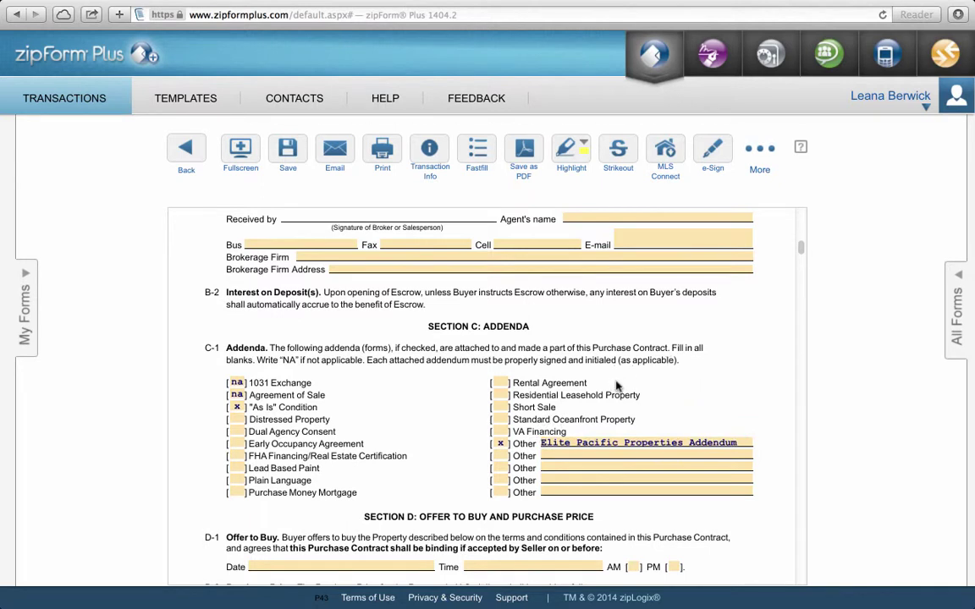
pyautogui.scroll(-5, 614, 387)
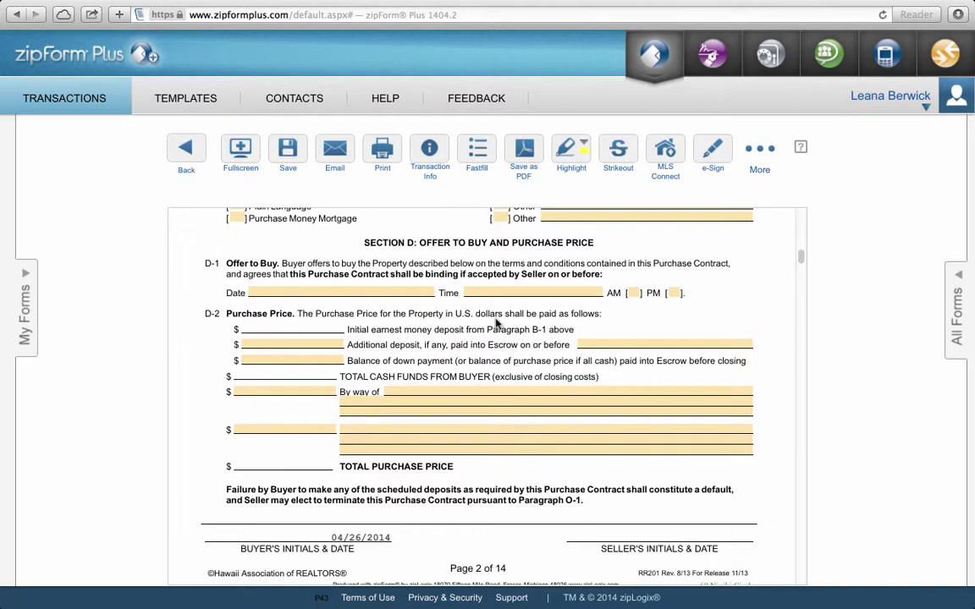
# Enter '3 business days from J-1' as the D-2 additional deposit due date
pyautogui.click(591, 345)
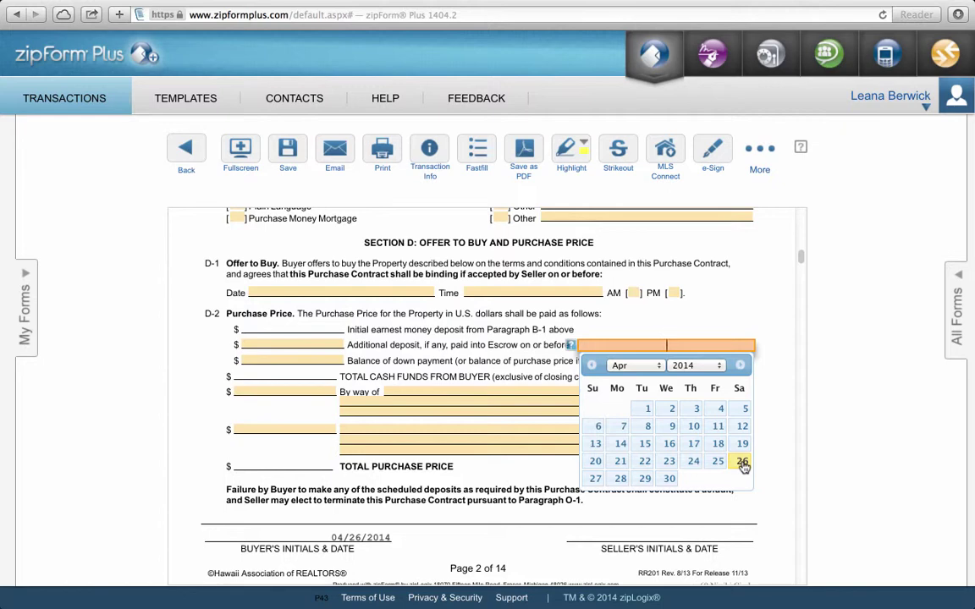
pyautogui.click(742, 462)
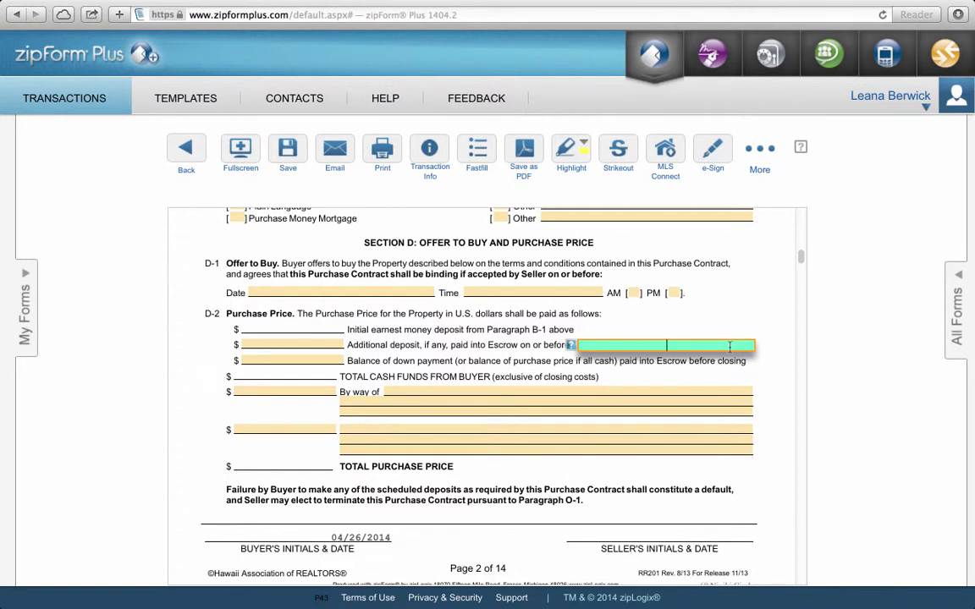
pyautogui.write('3 business days from J-1')
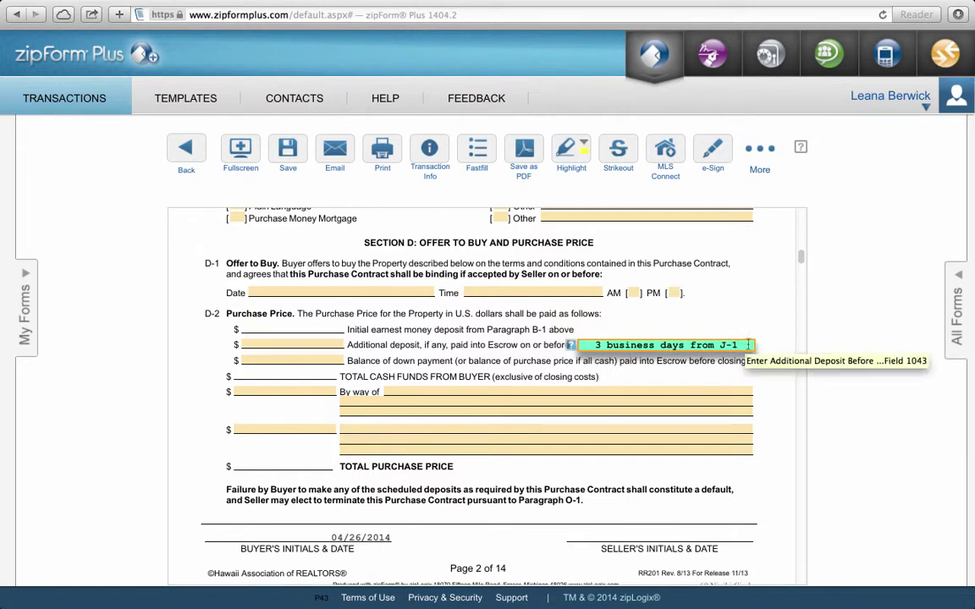
pyautogui.click(716, 372)
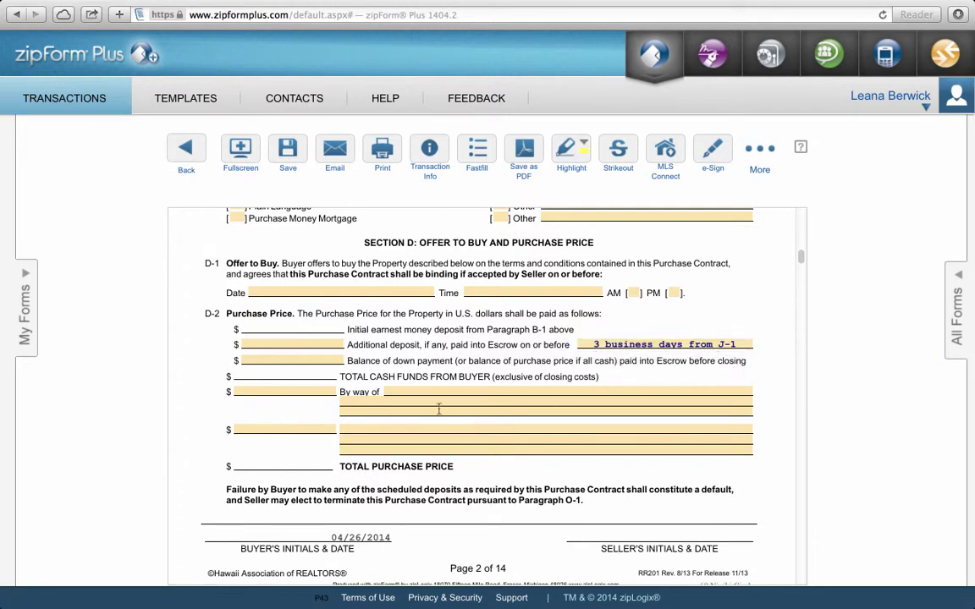
# Scroll to Section E: Property and select the 'described as follows' field
pyautogui.scroll(-3, 369, 365)
pyautogui.scroll(-10, 487, 396)
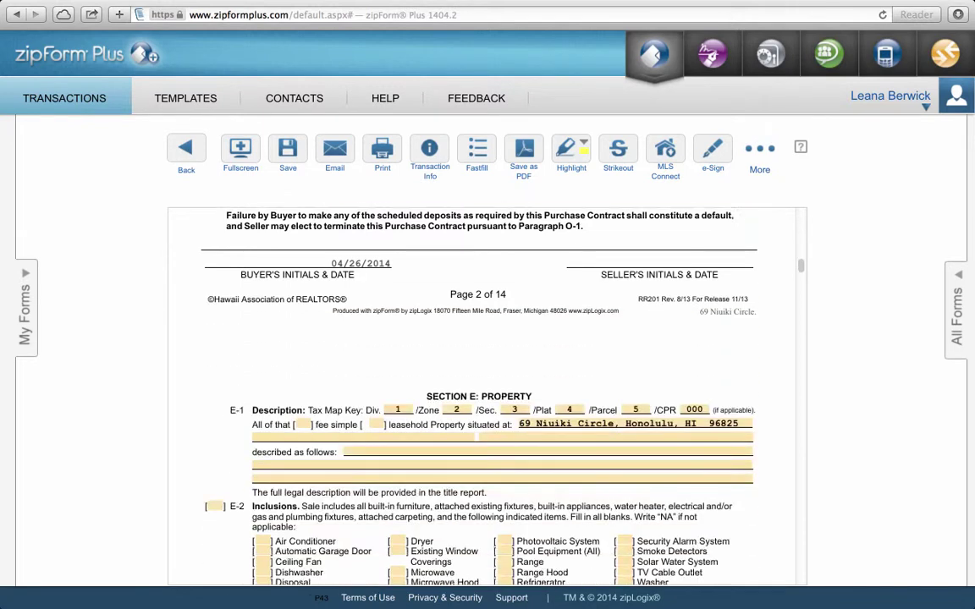
pyautogui.scroll(-1, 486, 396)
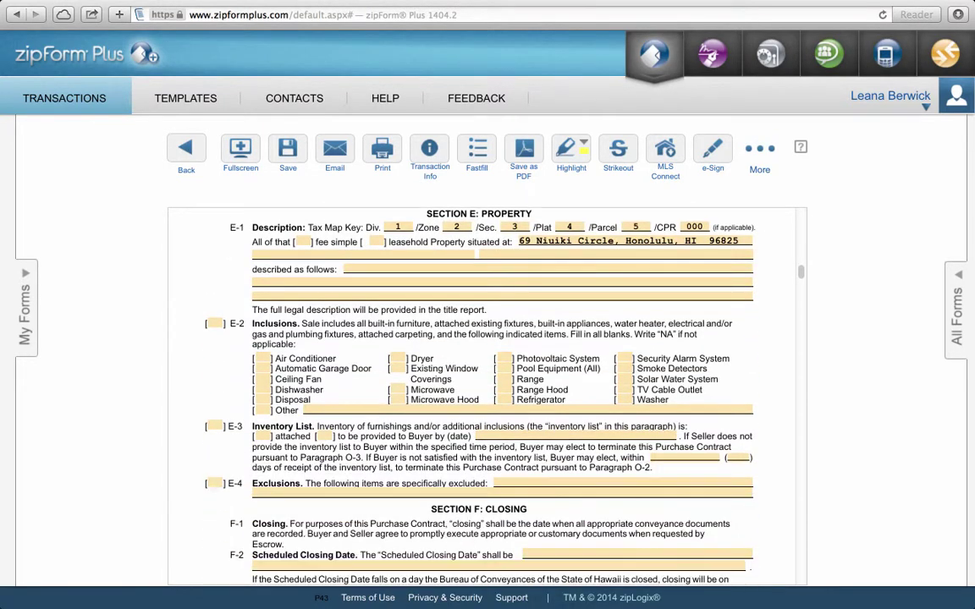
pyautogui.scroll(1, 487, 396)
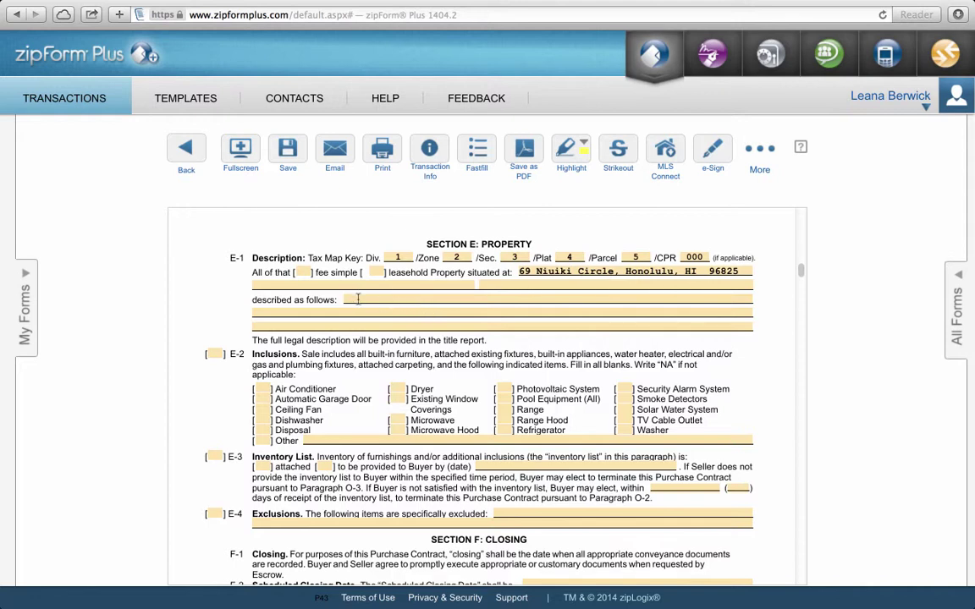
pyautogui.click(357, 299)
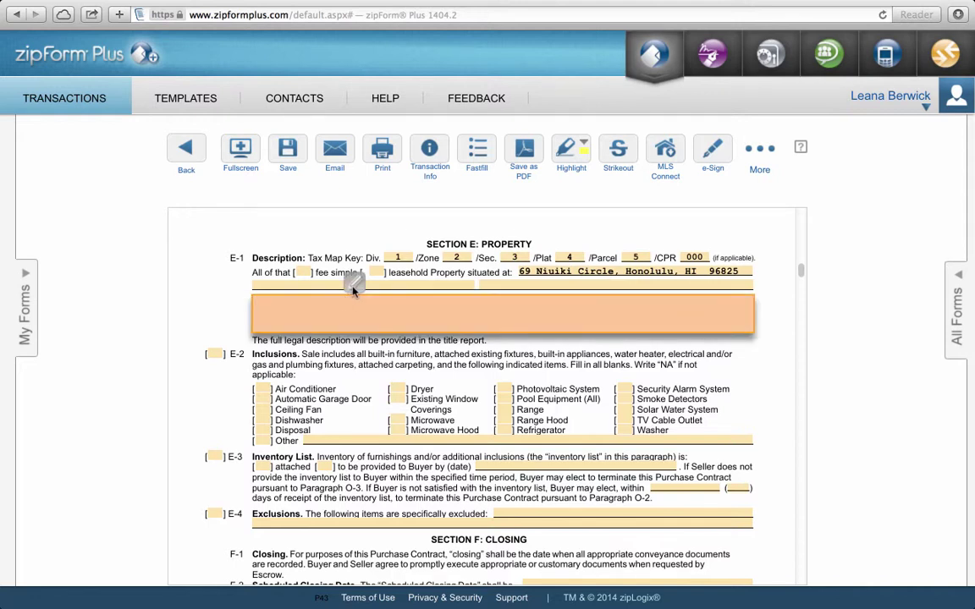
# Pick the 'Single Family' clause under category 'Description of property:' for the description field
pyautogui.click(354, 286)
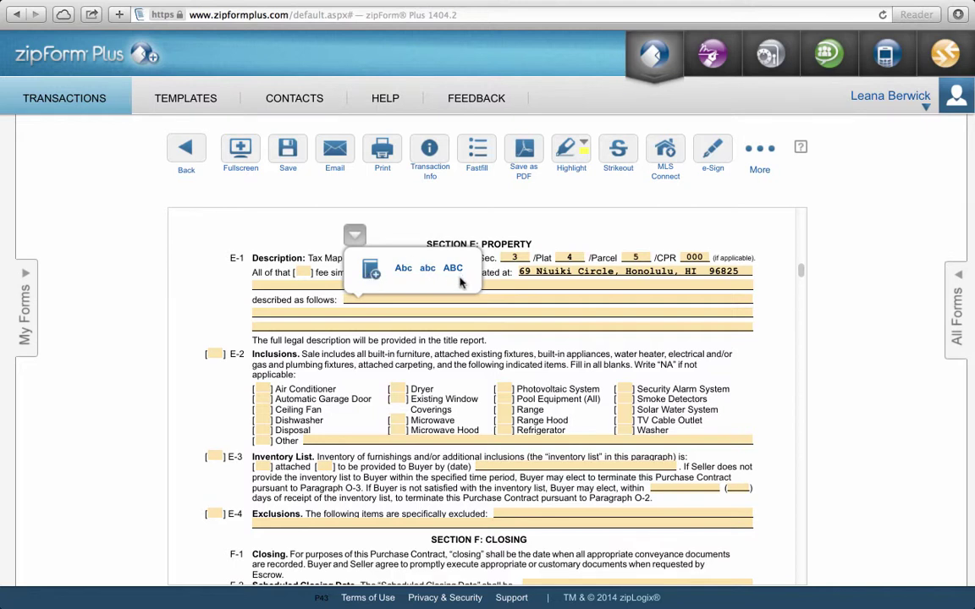
pyautogui.click(373, 275)
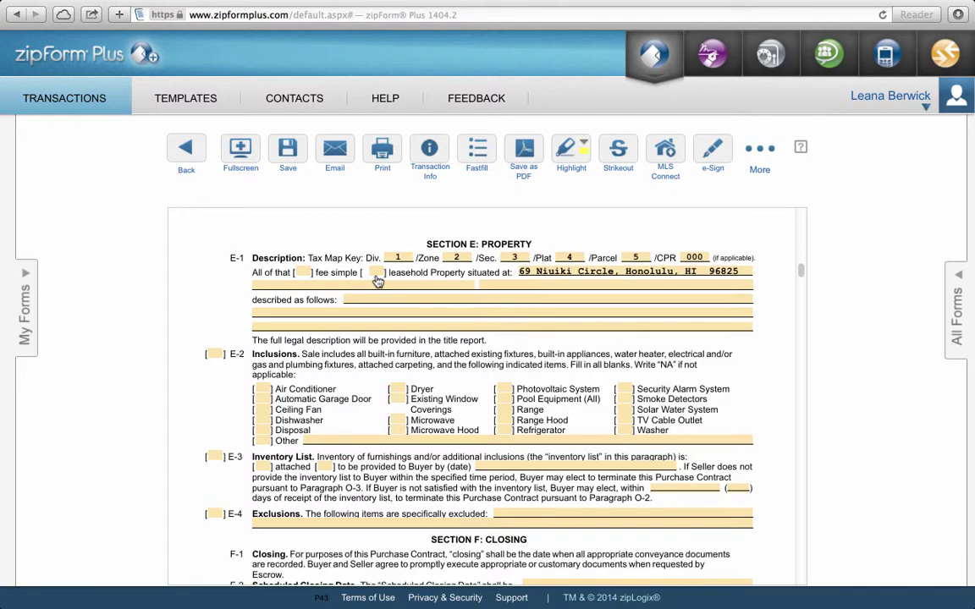
pyautogui.click(357, 307)
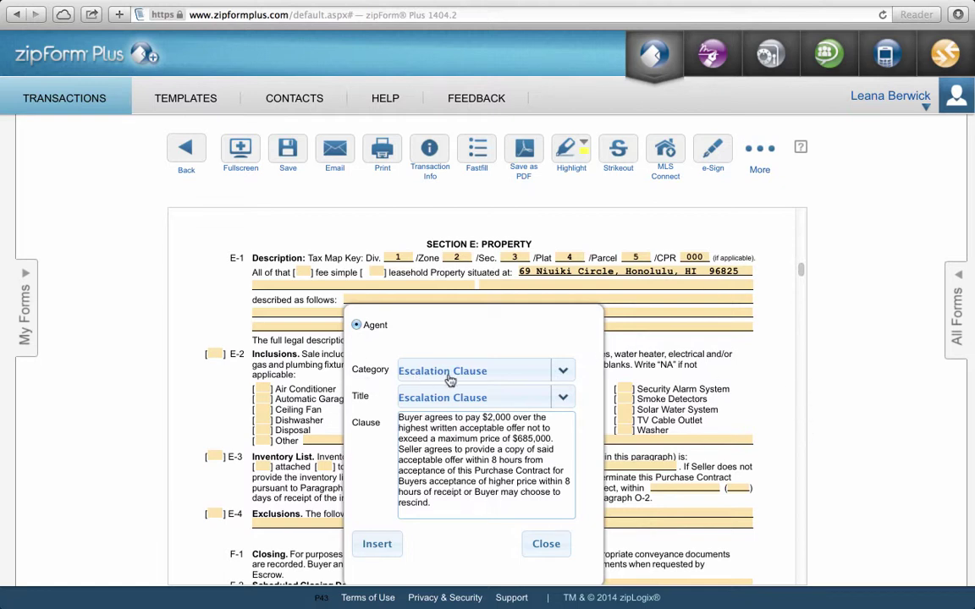
pyautogui.click(564, 375)
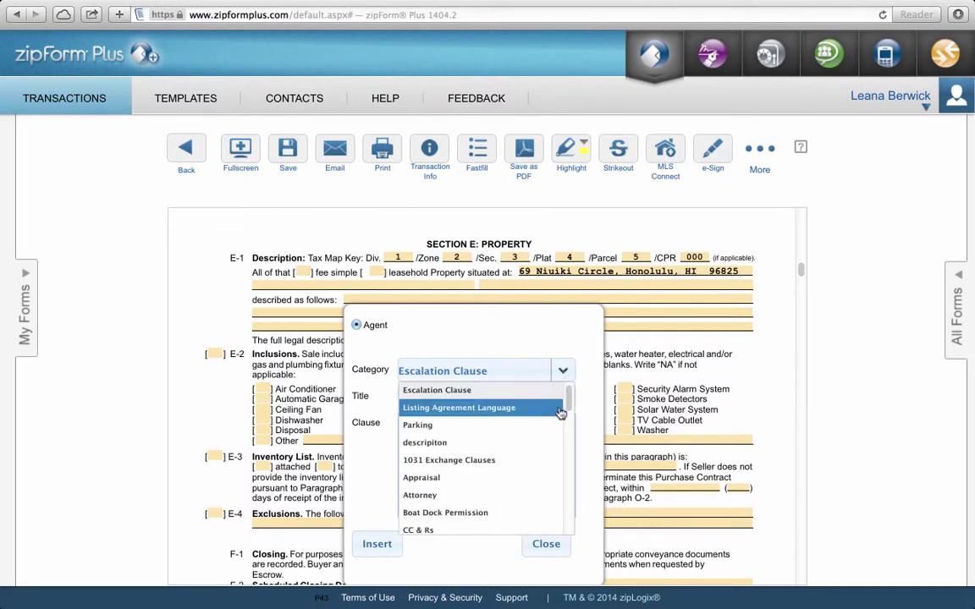
pyautogui.moveTo(569, 403); pyautogui.dragTo(567, 455)
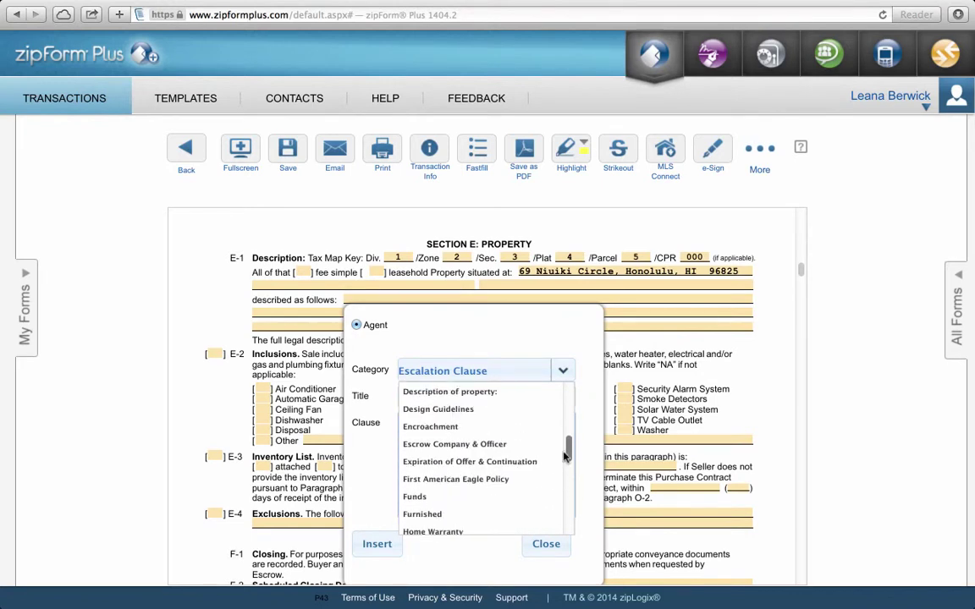
pyautogui.click(483, 401)
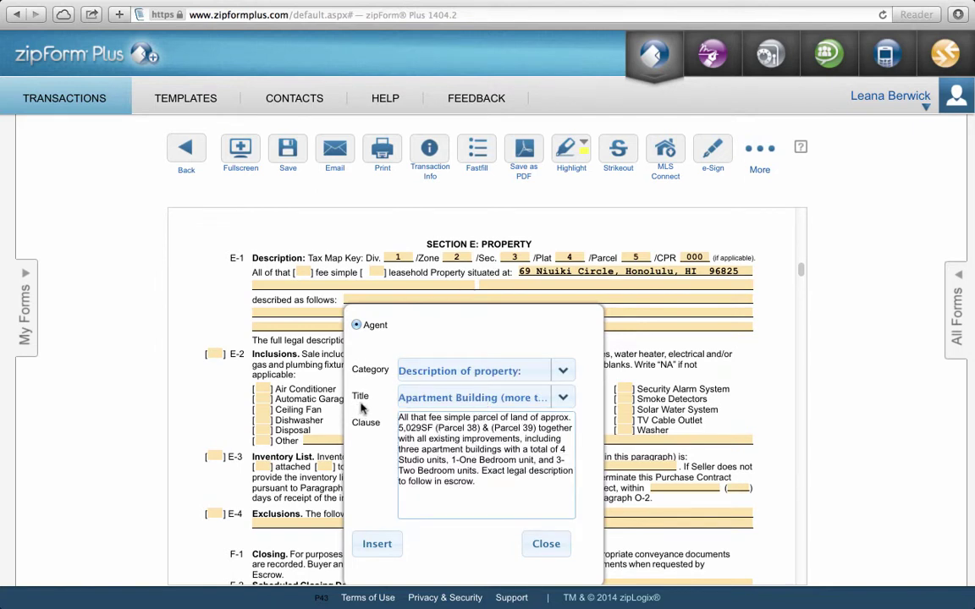
pyautogui.click(564, 399)
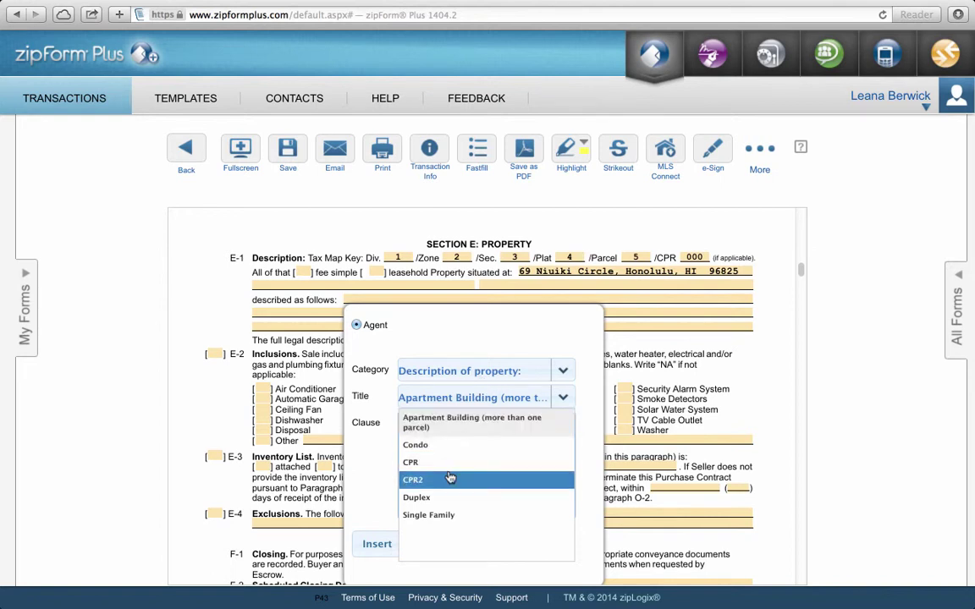
pyautogui.click(432, 516)
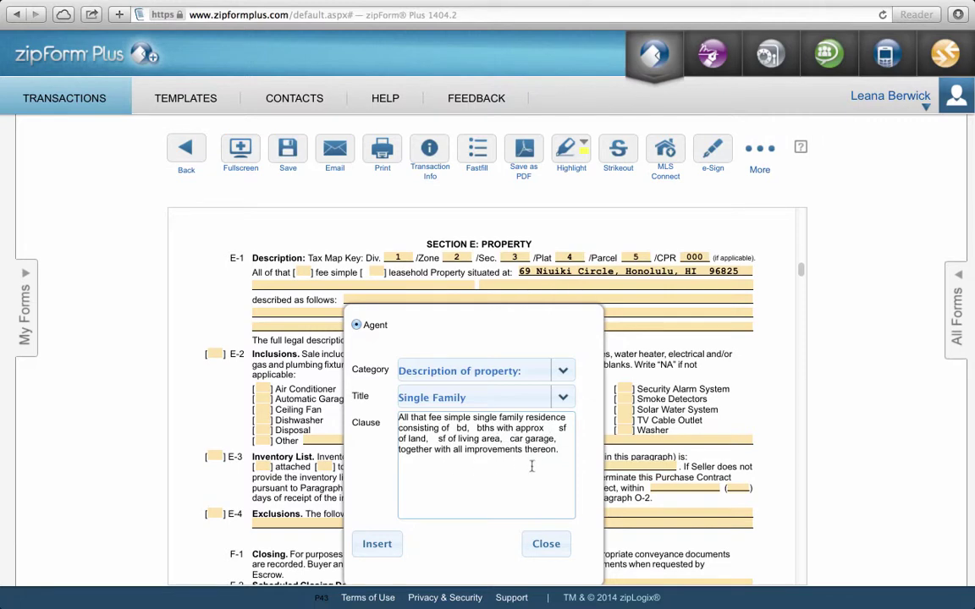
# Insert the Single Family clause and enter 3 as the bedroom count before 'bd,'
pyautogui.click(376, 544)
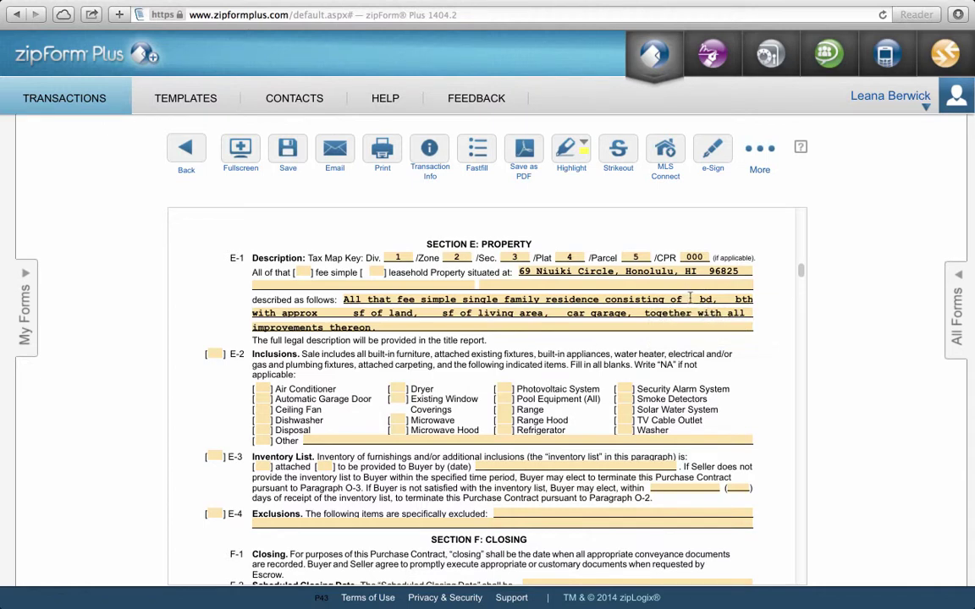
pyautogui.click(690, 299)
pyautogui.click(690, 300)
pyautogui.write('3')
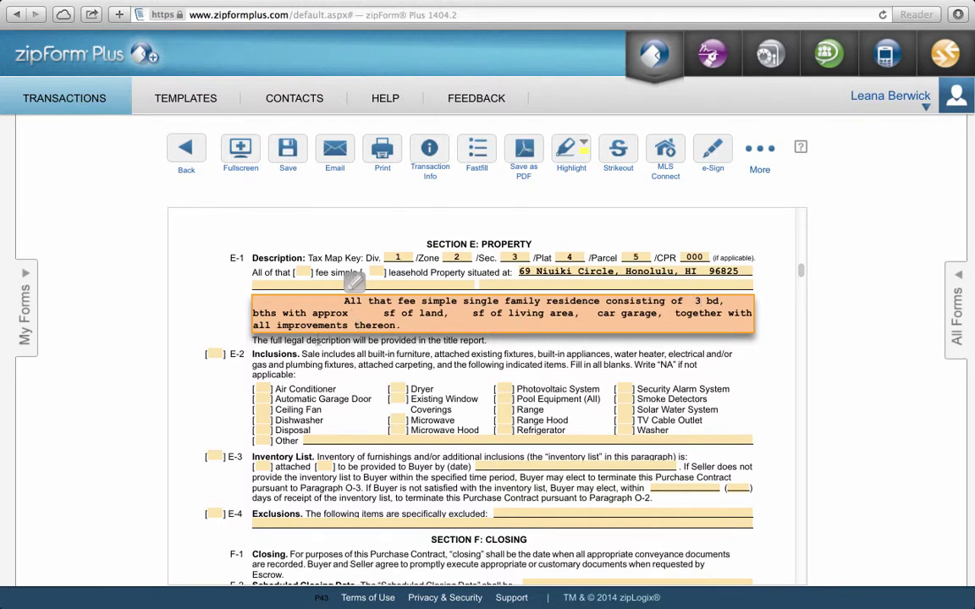
# Add 2 bths and approximately 10,200 sf of land to the property description
pyautogui.click(253, 313)
pyautogui.write('2')
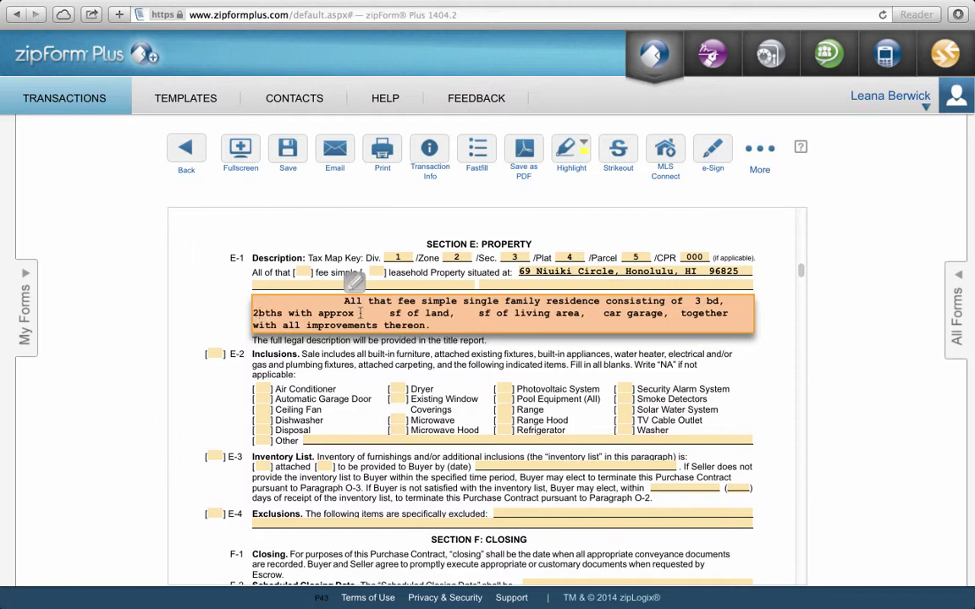
pyautogui.click(360, 313)
pyautogui.write('10, 200')
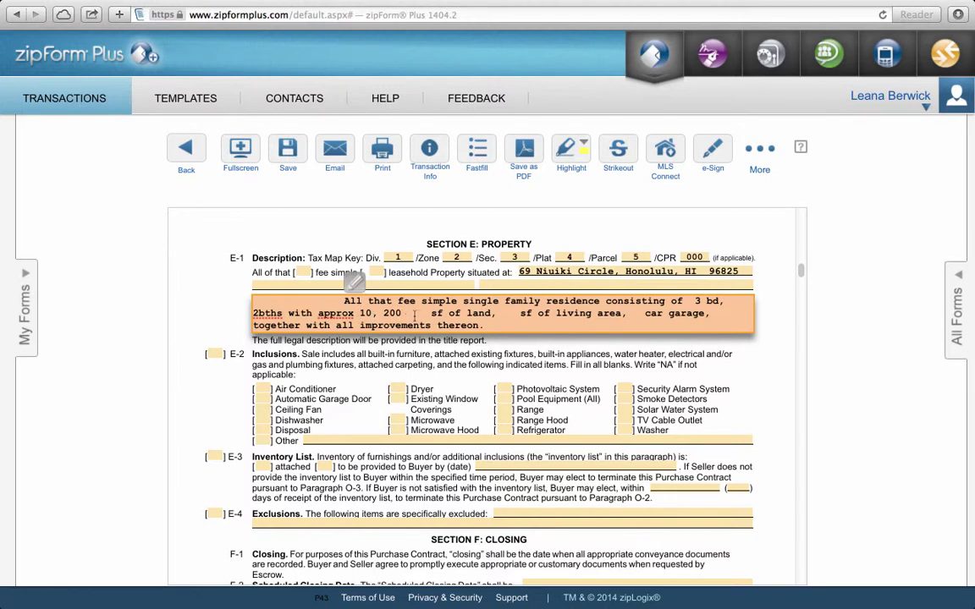
pyautogui.press('Right')
pyautogui.press('Delete')
pyautogui.press('Delete')
pyautogui.press('Delete')
pyautogui.press('Delete')
pyautogui.press('BackSpace')
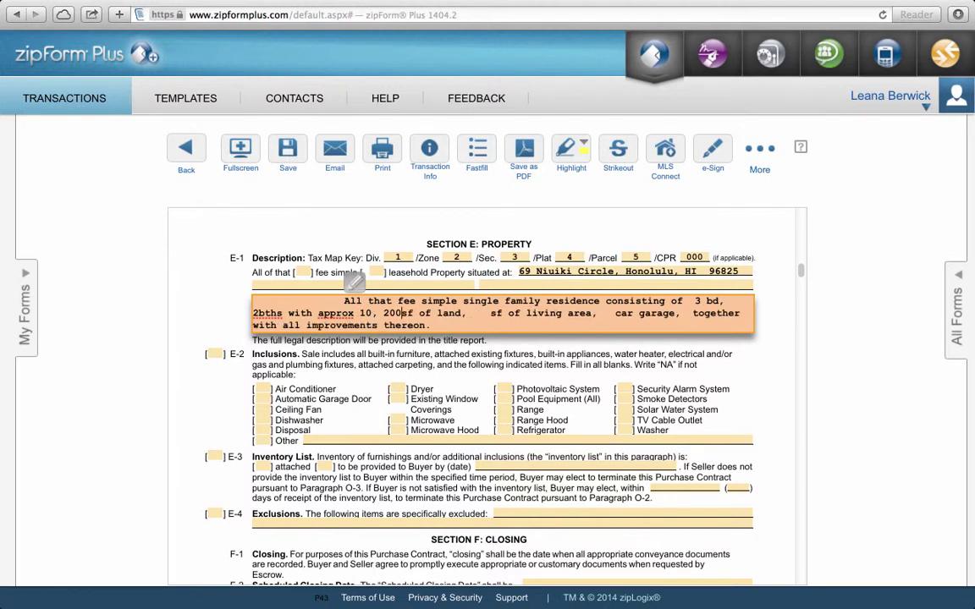
pyautogui.press('Left')
pyautogui.press('Left')
pyautogui.press('Left')
pyautogui.press('BackSpace')
pyautogui.press('BackSpace')
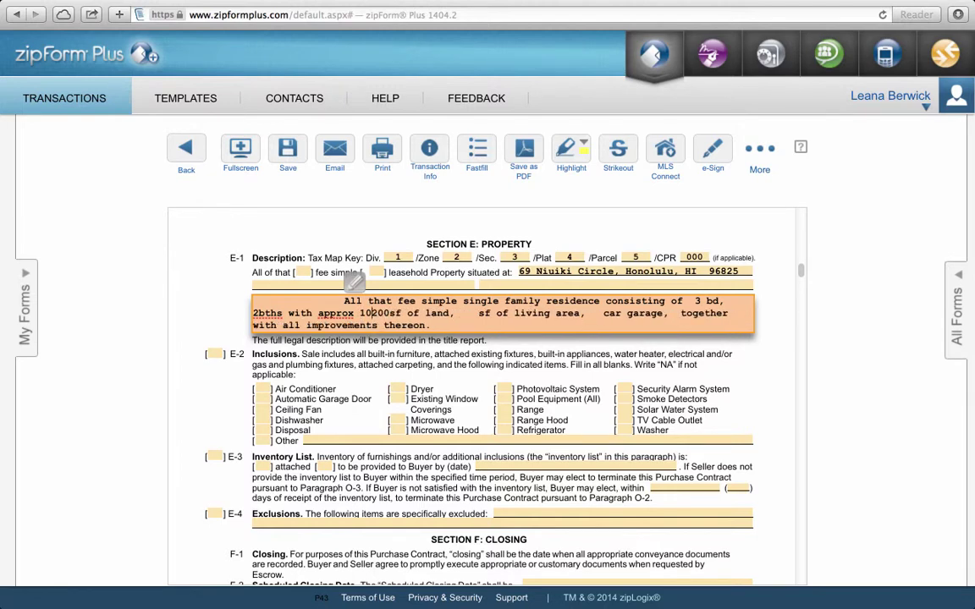
pyautogui.write(',')
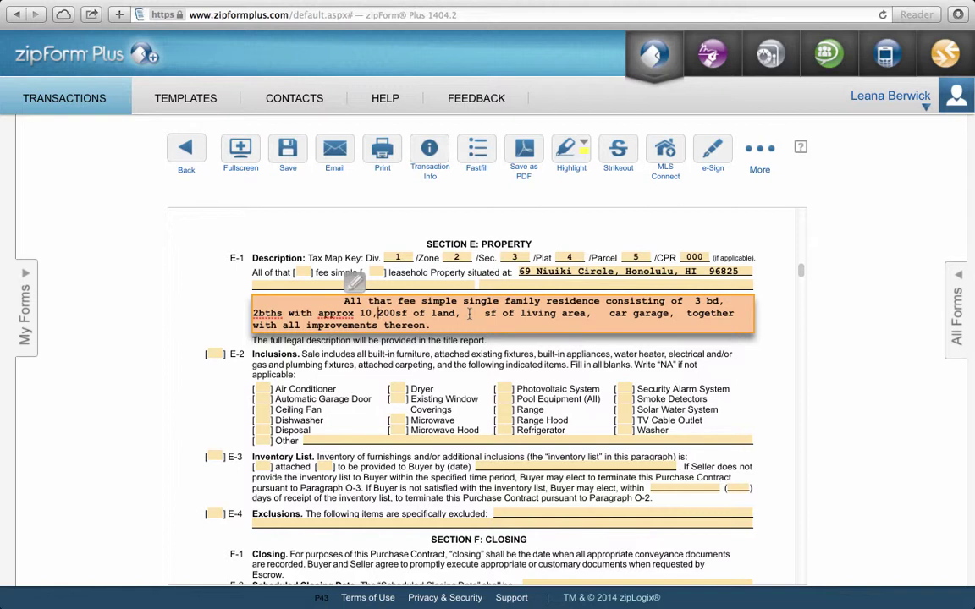
# Remove the extra space before sf of living area and commit the description
pyautogui.click(468, 314)
pyautogui.press('BackSpace')
pyautogui.press('BackSpace')
pyautogui.press('BackSpace')
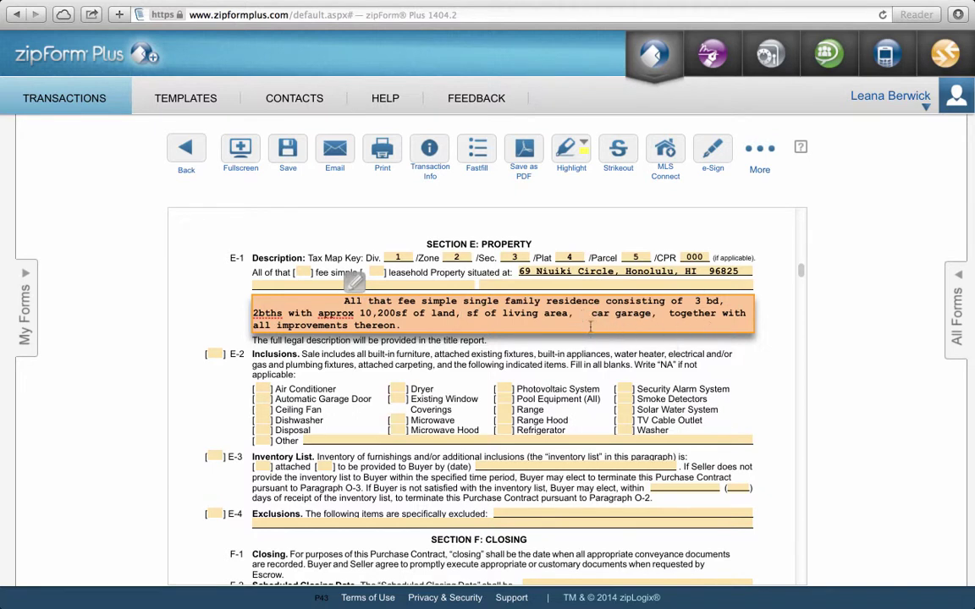
pyautogui.click(463, 375)
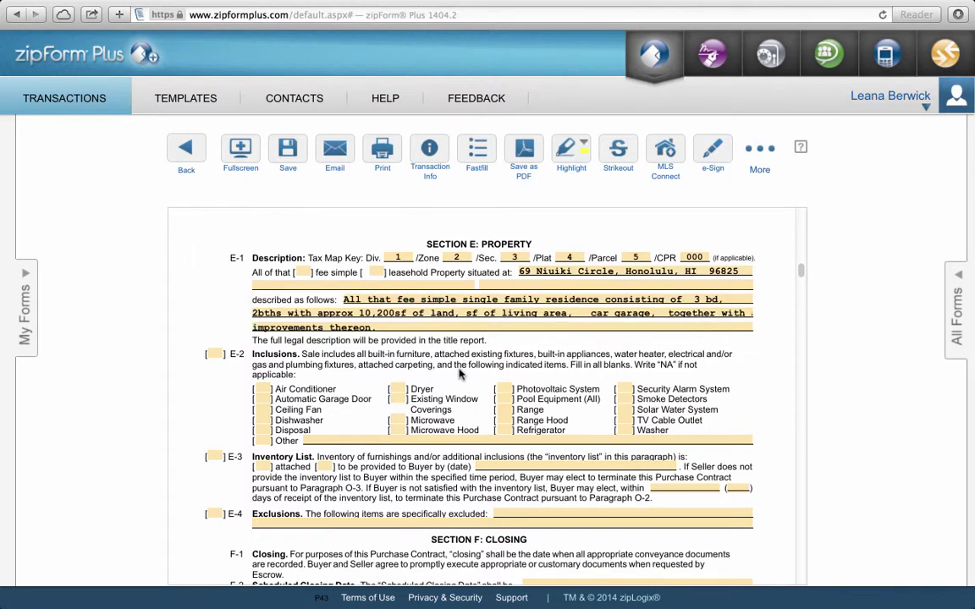
# Scroll the Purchase Contract to the buyer signature block on page 13 of 14
pyautogui.scroll(-1, 461, 373)
pyautogui.scroll(-6, 354, 320)
pyautogui.moveTo(727, 4)
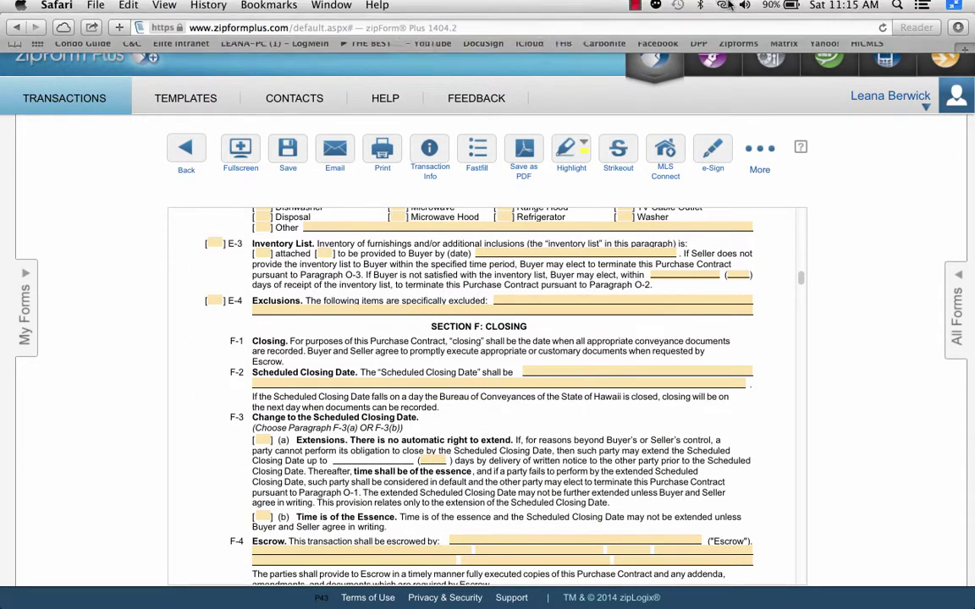
pyautogui.click(635, 6)
pyautogui.click(647, 39)
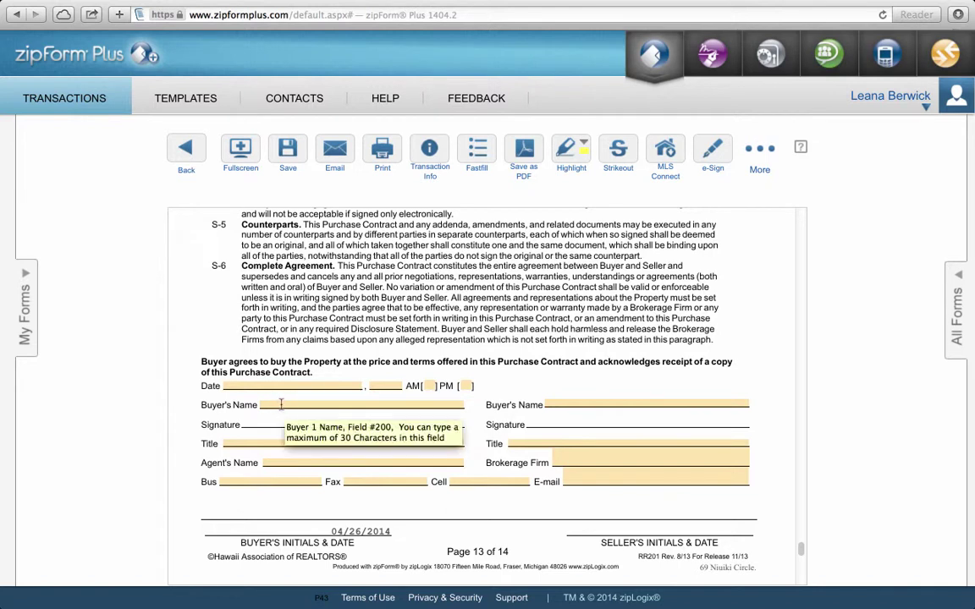
# Enter the buyer's name and the agent's name in the signature block
pyautogui.click(281, 404)
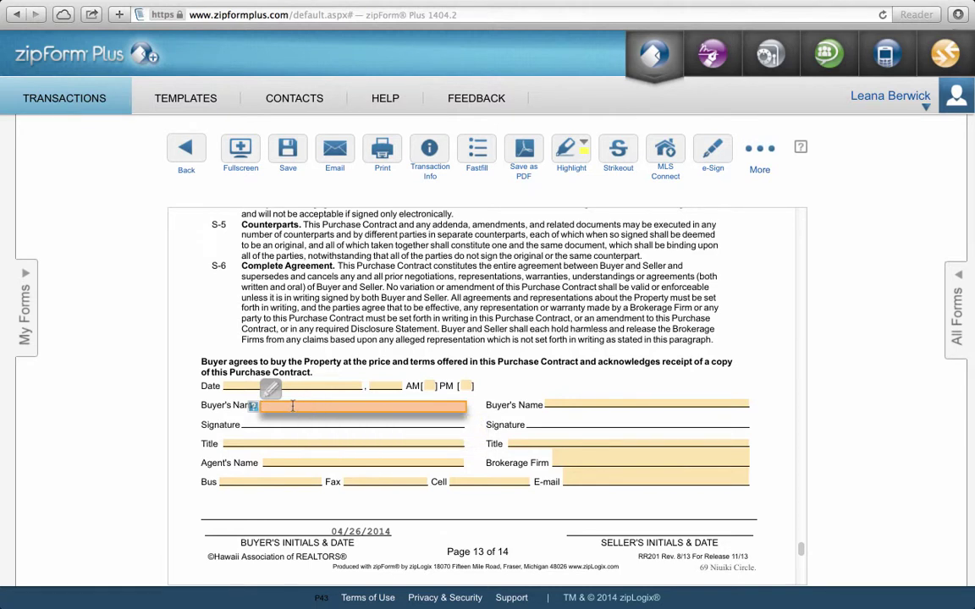
pyautogui.write('Bob By')
pyautogui.press('BackSpace')
pyautogui.write('uyer')
pyautogui.click(312, 462)
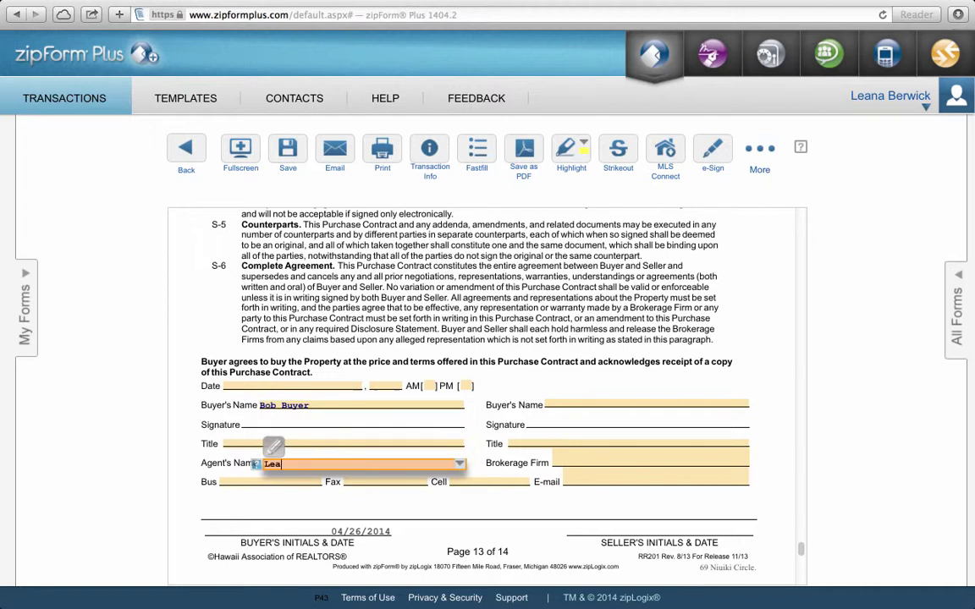
# Fill in the agent's cell number and e-mail address, correcting typos
pyautogui.click(473, 484)
pyautogui.write('222')
pyautogui.press('BackSpace')
pyautogui.press('BackSpace')
pyautogui.press('BackSpace')
pyautogui.write('256')
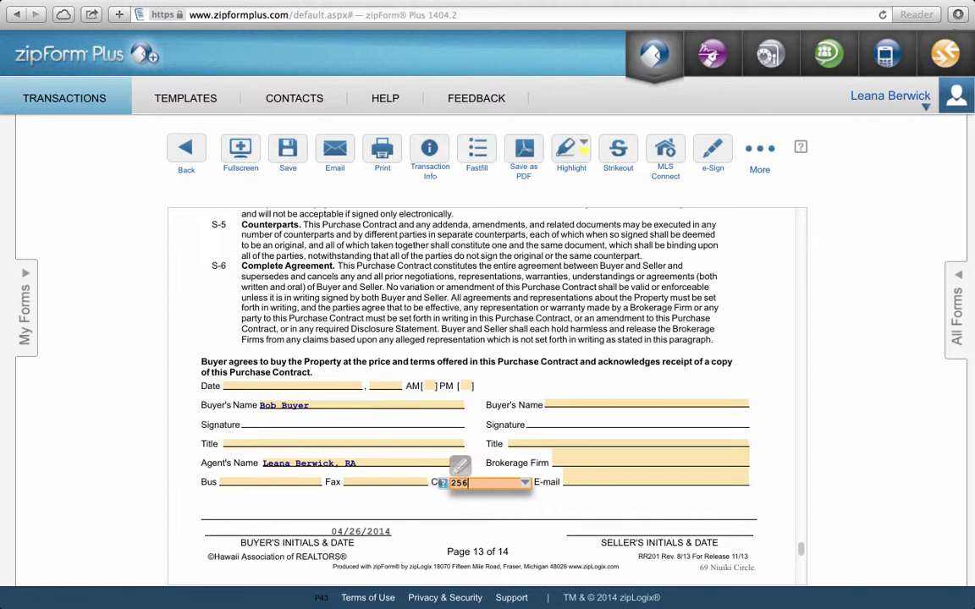
pyautogui.write('-1401')
pyautogui.click(591, 480)
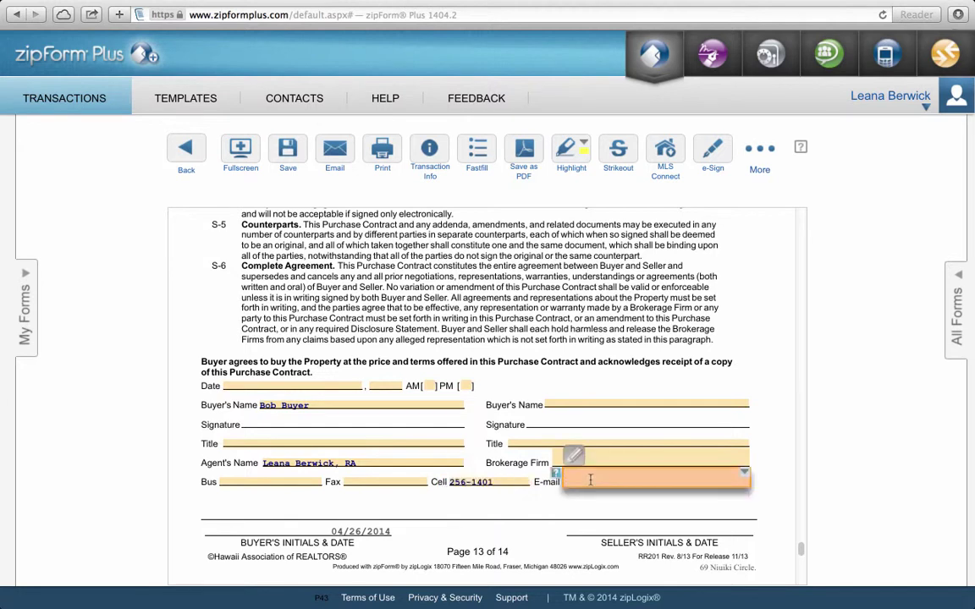
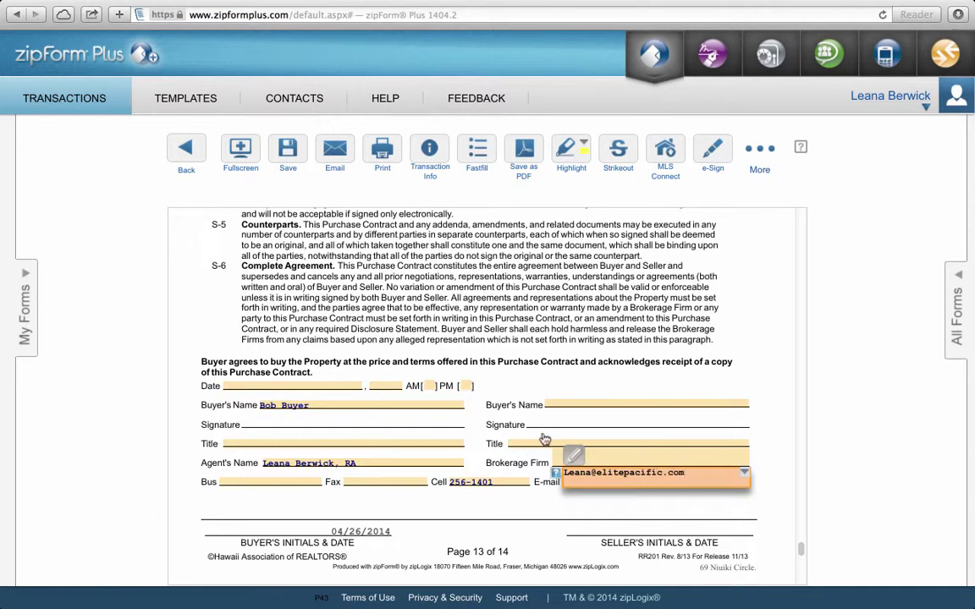
pyautogui.click(475, 288)
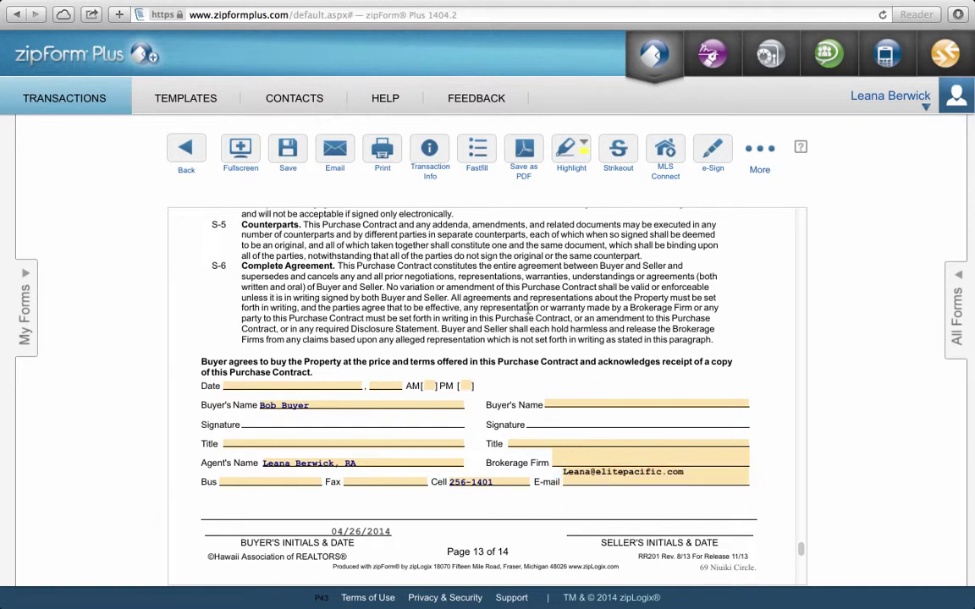
pyautogui.click(23, 277)
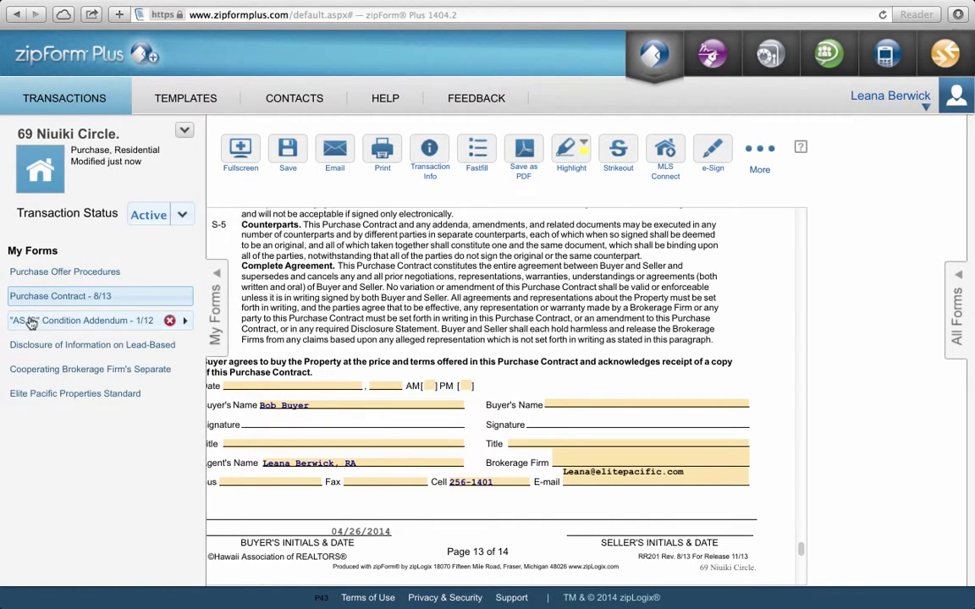
# Open the "AS IS" Condition Addendum and scroll down to its Special Terms field
pyautogui.click(29, 322)
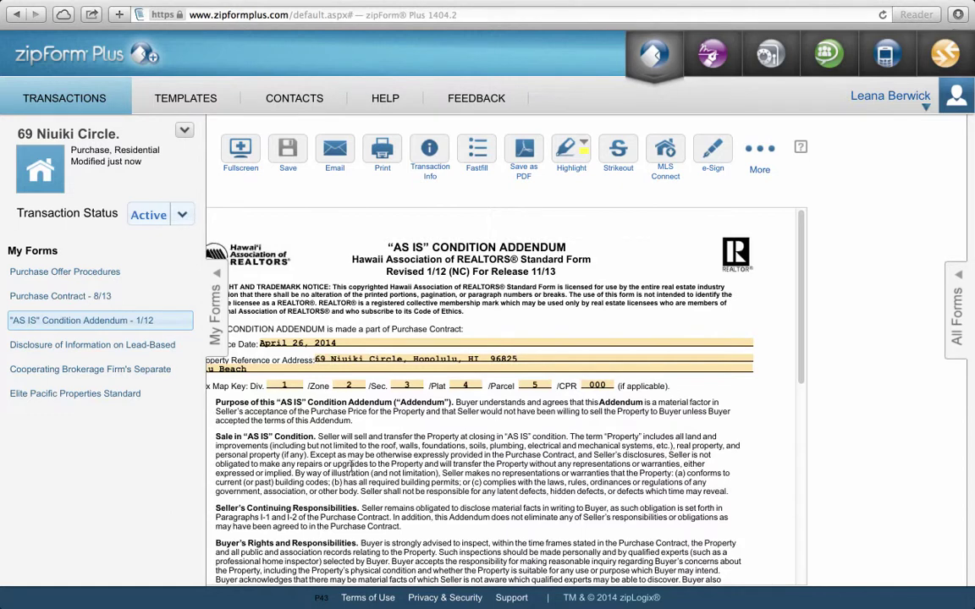
pyautogui.scroll(-4, 353, 470)
pyautogui.scroll(4, 307, 374)
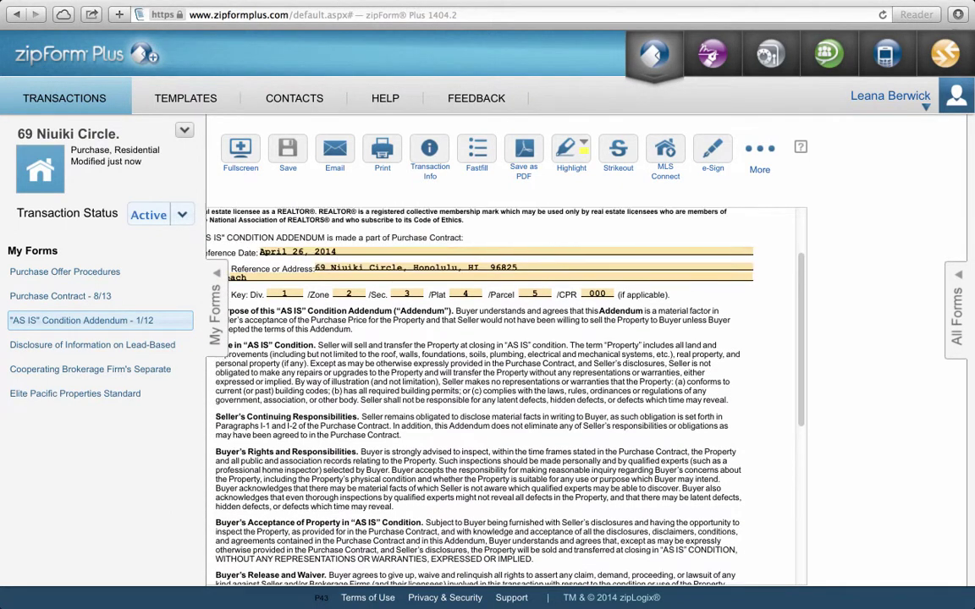
pyautogui.click(211, 271)
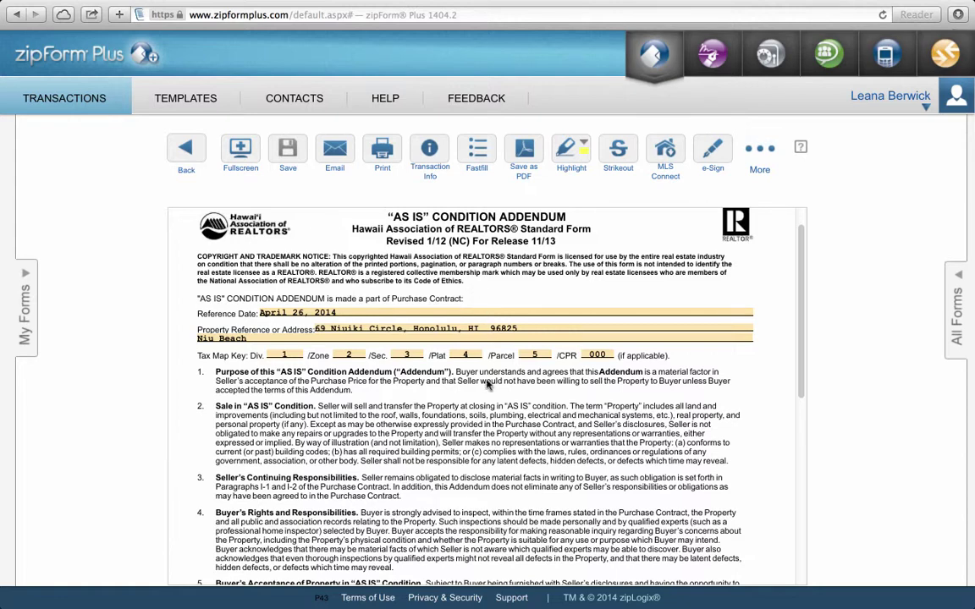
pyautogui.scroll(-3, 475, 305)
pyautogui.scroll(-5, 475, 381)
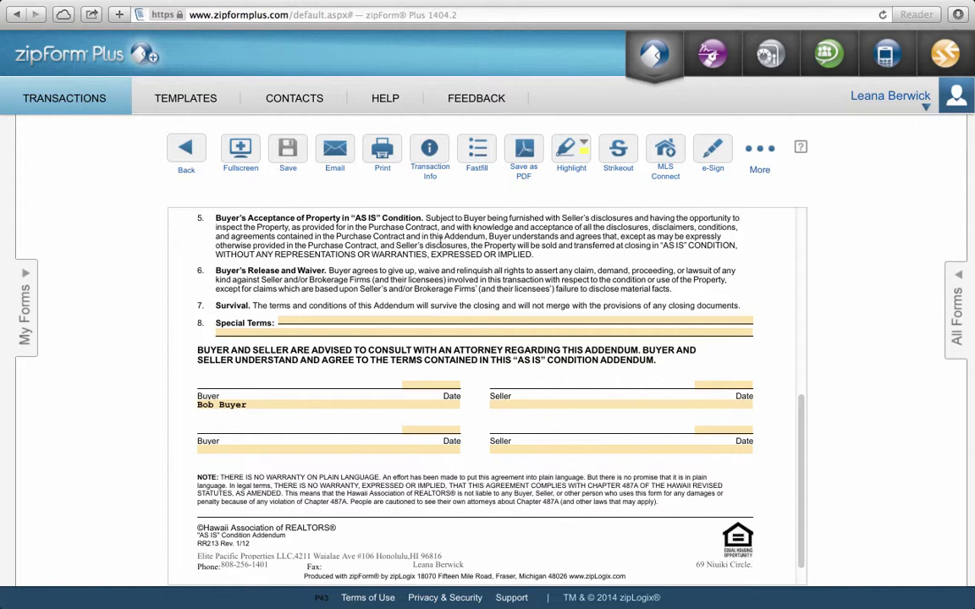
pyautogui.click(387, 154)
pyautogui.click(292, 153)
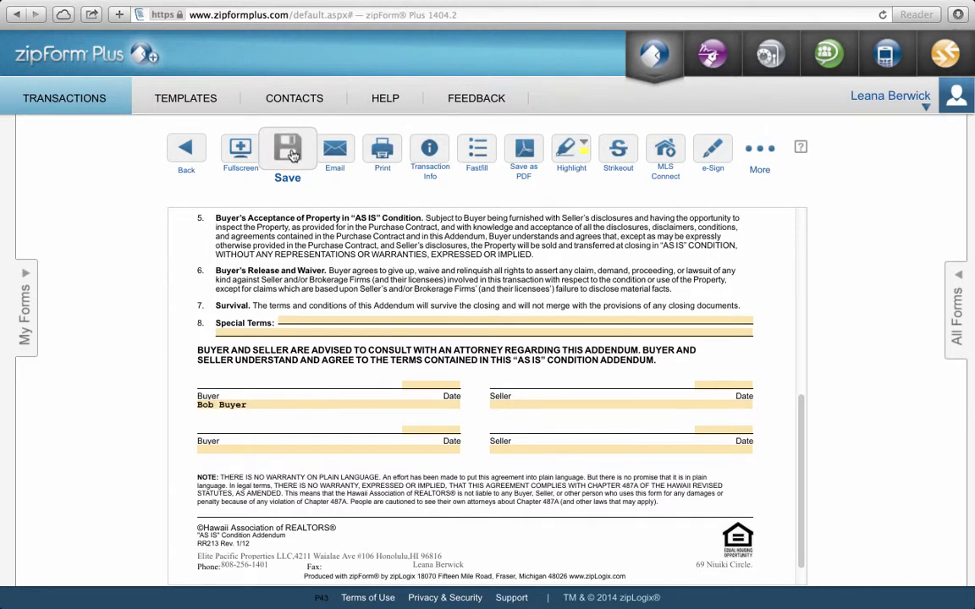
pyautogui.click(300, 319)
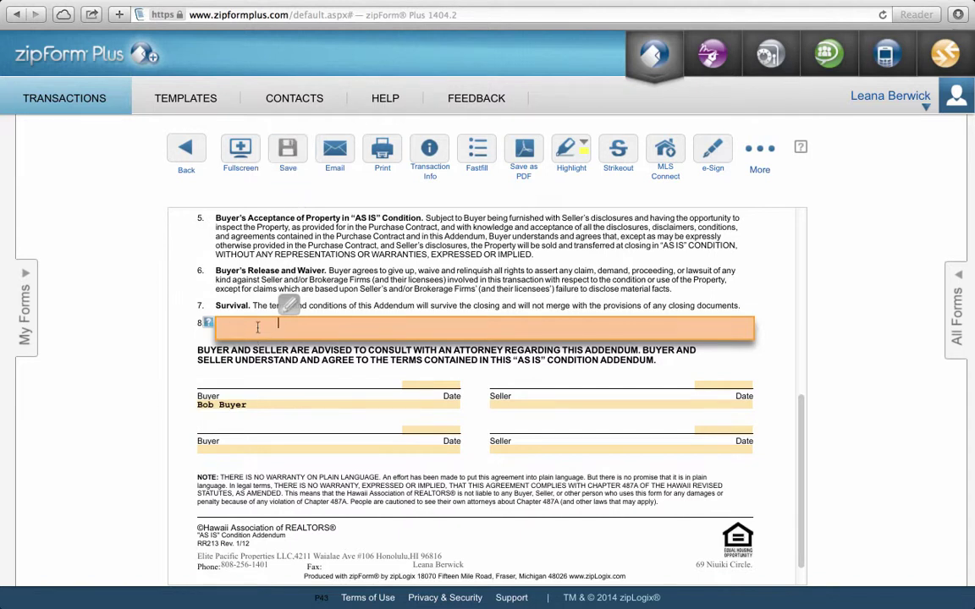
# Enter 'None' in Special Terms, set the buyer's date to 04/26/2014, and save the addendum
pyautogui.click(235, 279)
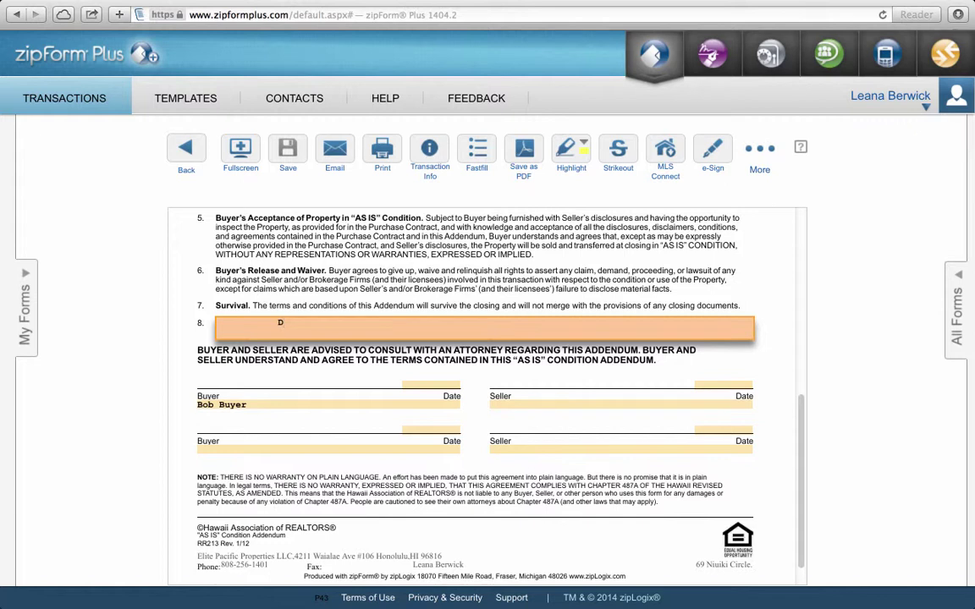
pyautogui.write('None')
pyautogui.click(387, 255)
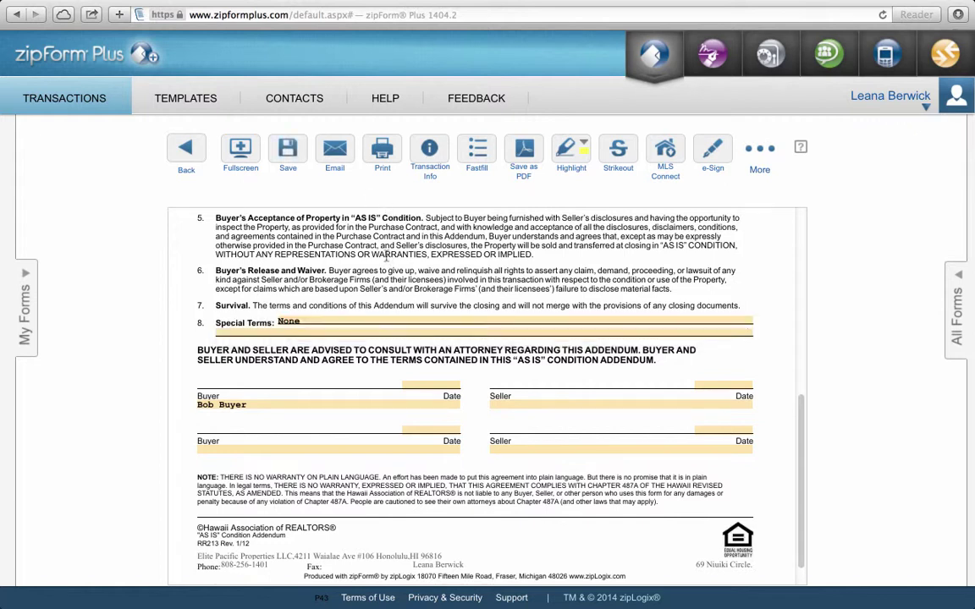
pyautogui.click(432, 387)
pyautogui.click(507, 501)
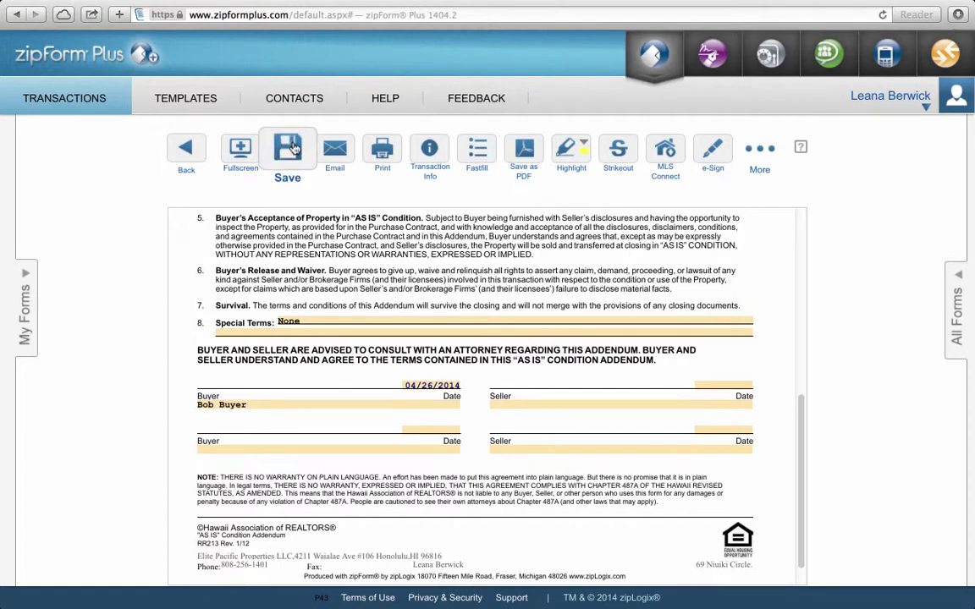
pyautogui.click(293, 149)
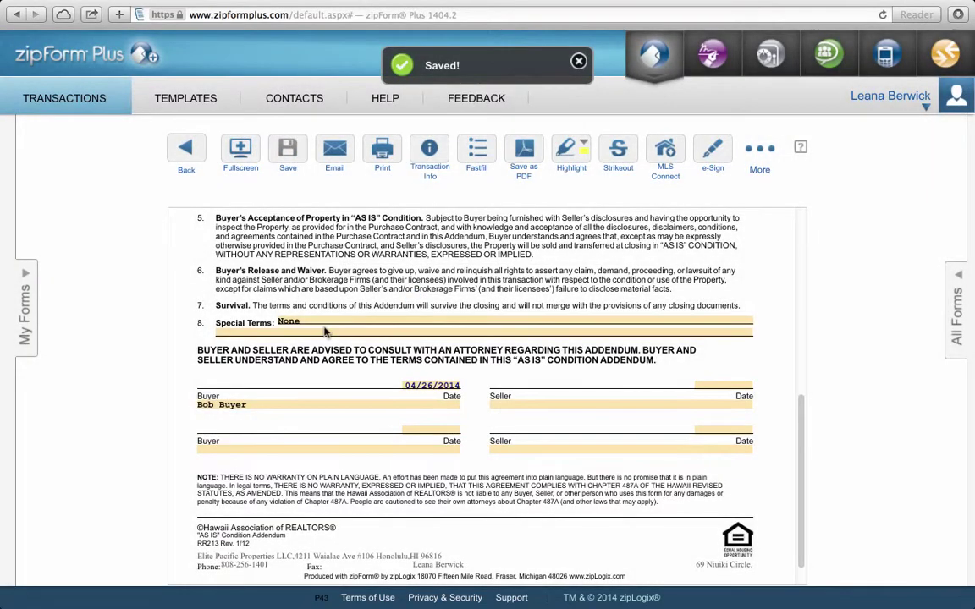
# Extend Special Terms to read 'None / Test' and show the My Forms list
pyautogui.click(321, 321)
pyautogui.write('/ ')
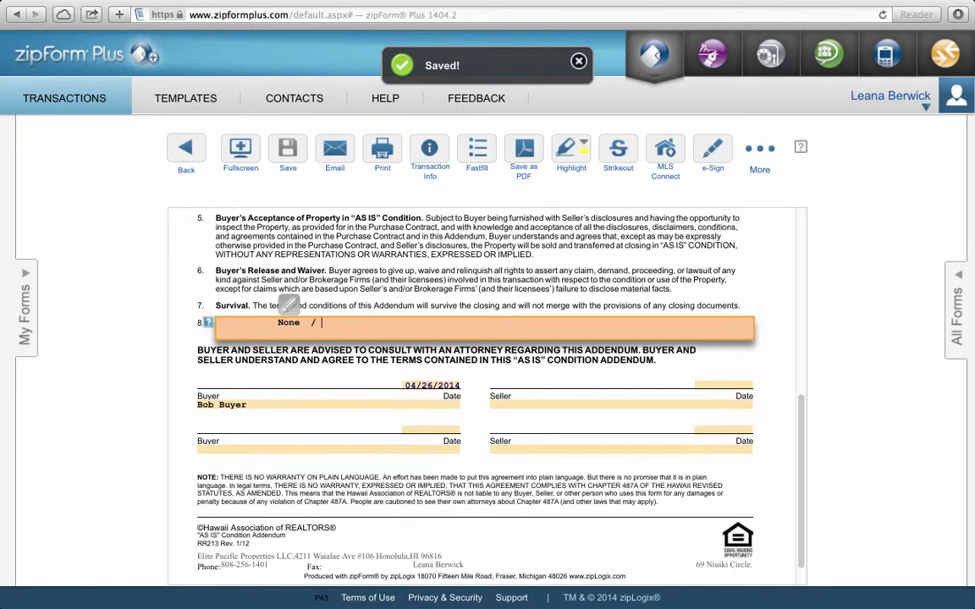
pyautogui.write('Test')
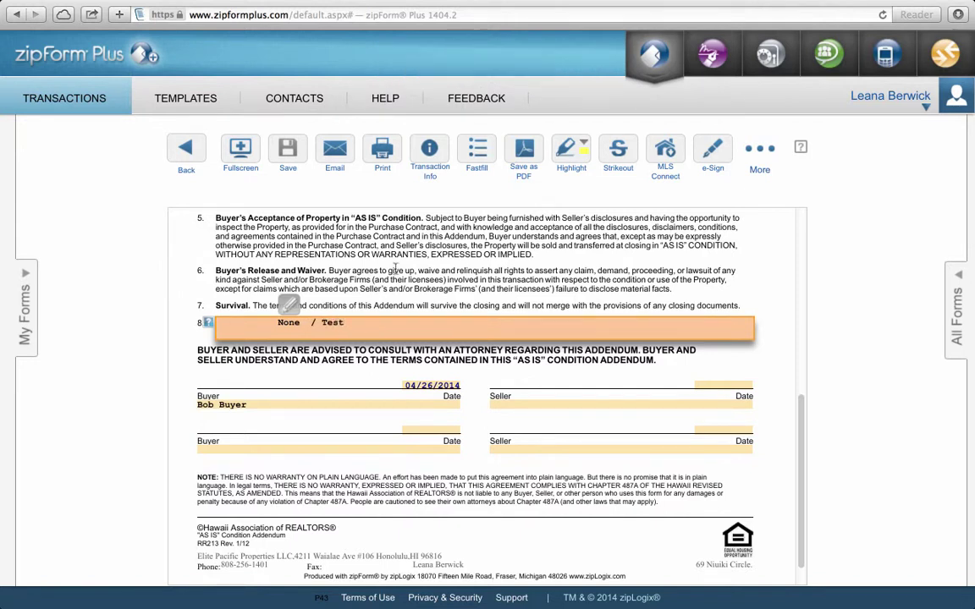
pyautogui.click(395, 267)
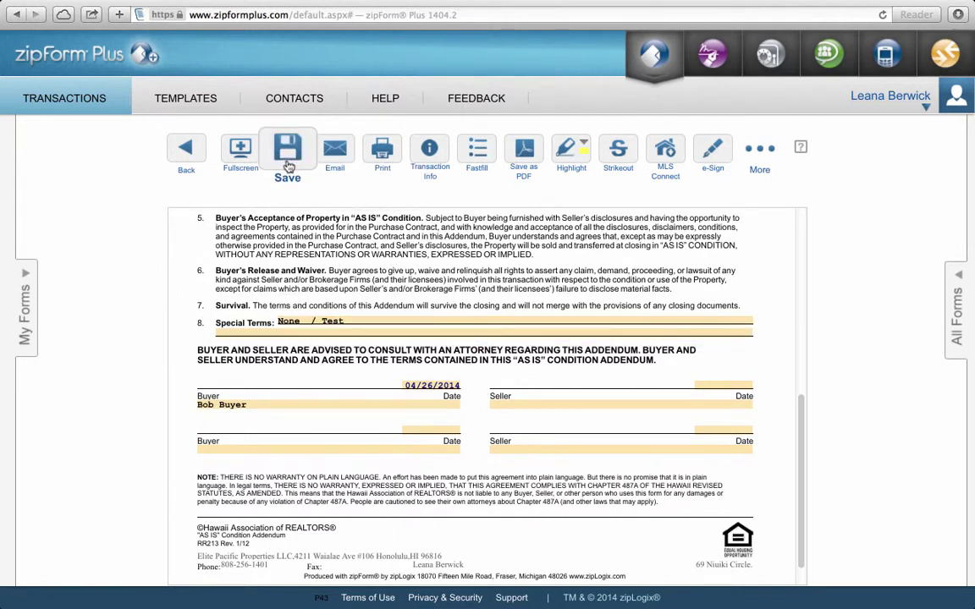
pyautogui.click(24, 280)
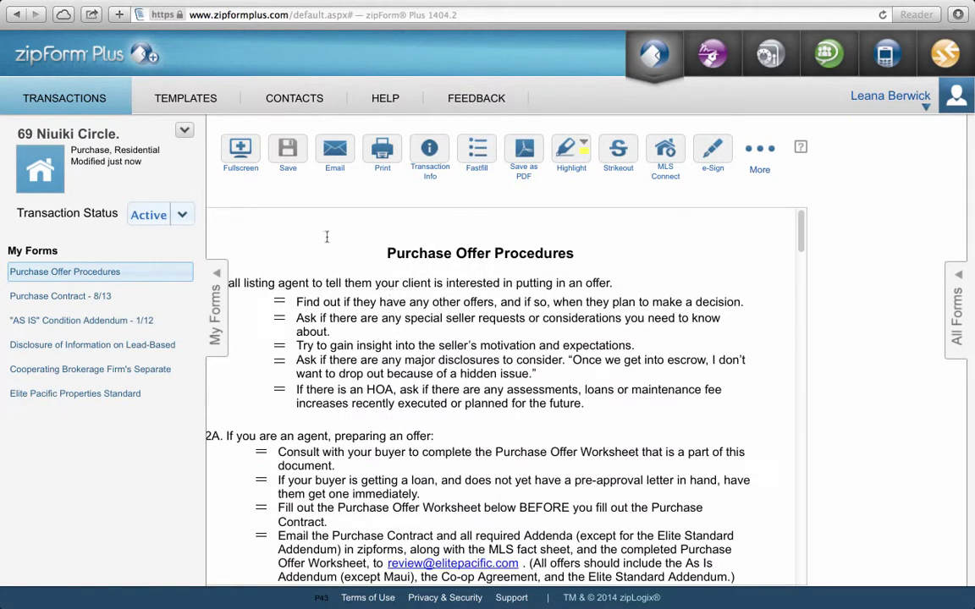
# Open Purchase Contract - 8/13, then collapse and reopen the My Forms panel
pyautogui.click(61, 298)
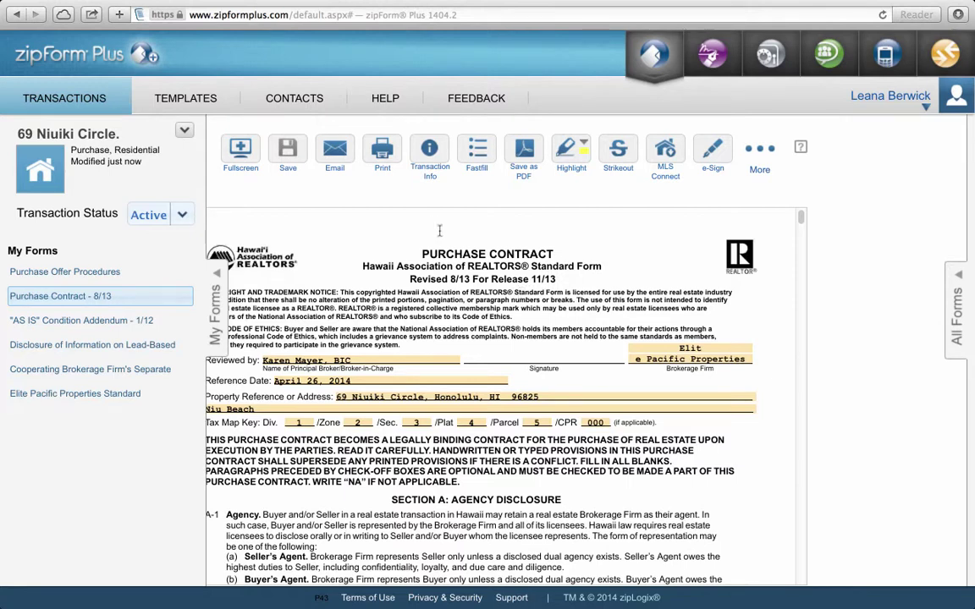
pyautogui.moveTo(337, 154)
pyautogui.click(218, 278)
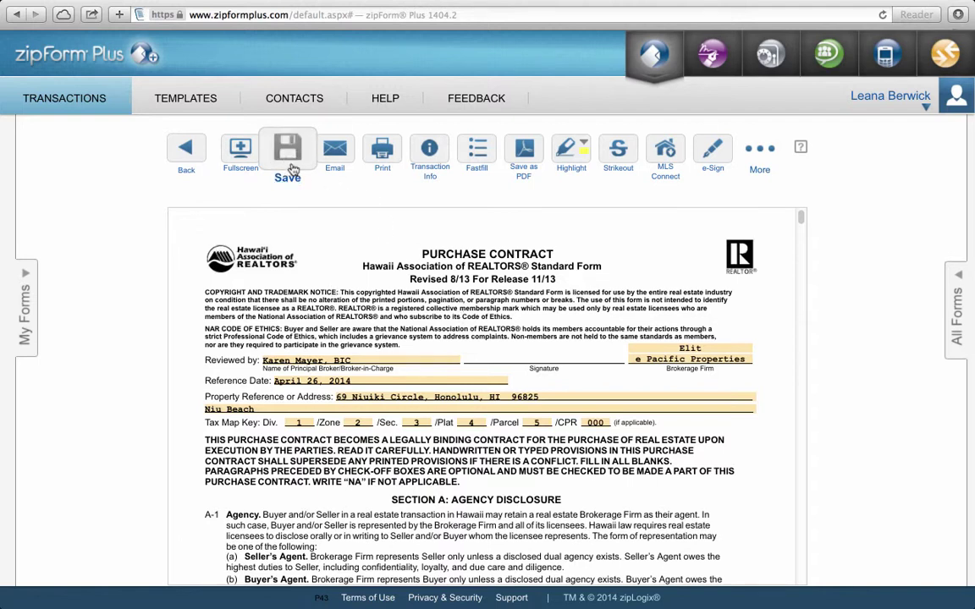
pyautogui.click(28, 298)
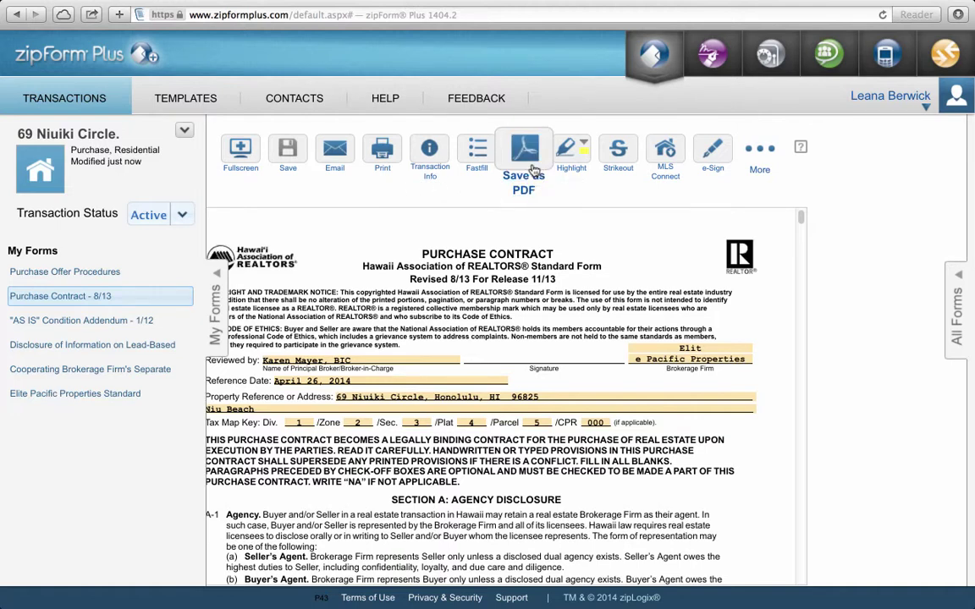
# Tick all six Niuiki Circle forms and save them to the computer as one single PDF
pyautogui.click(534, 170)
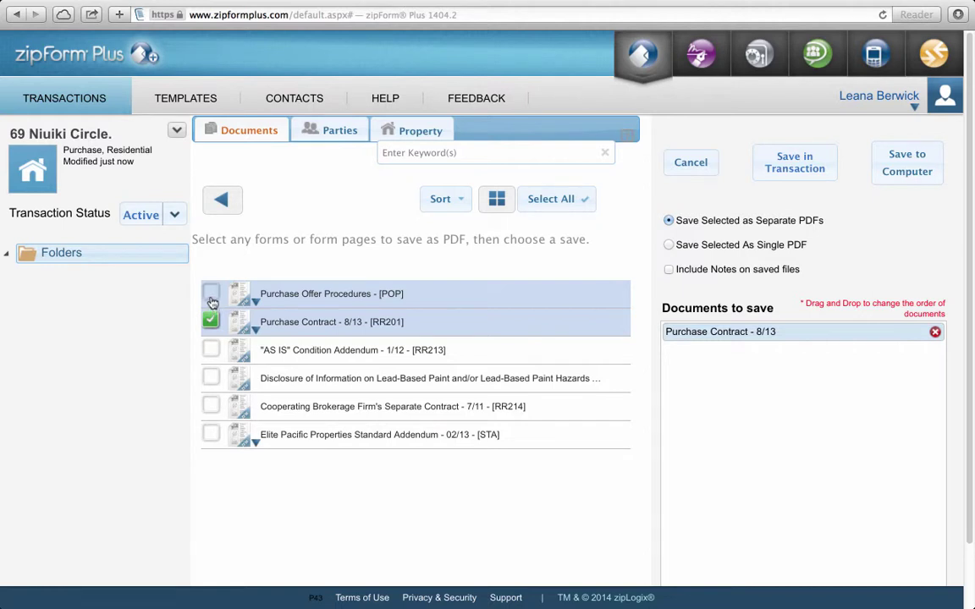
pyautogui.click(211, 296)
pyautogui.click(213, 324)
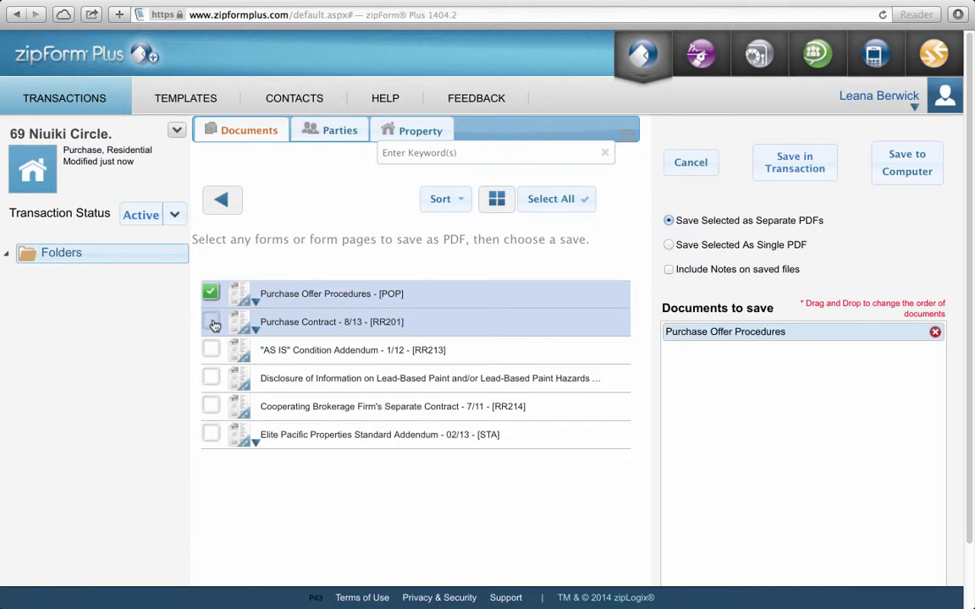
pyautogui.click(211, 292)
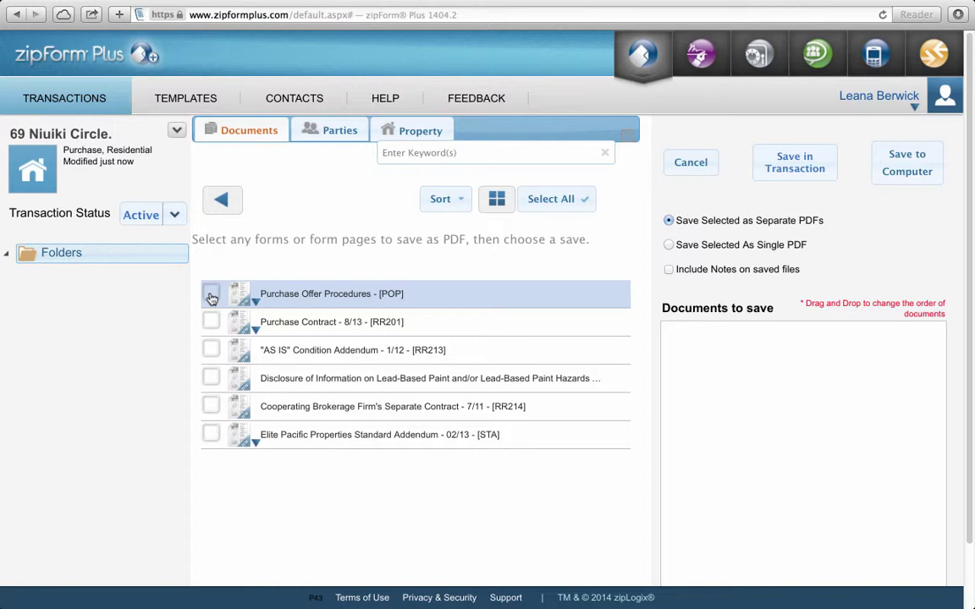
pyautogui.click(211, 296)
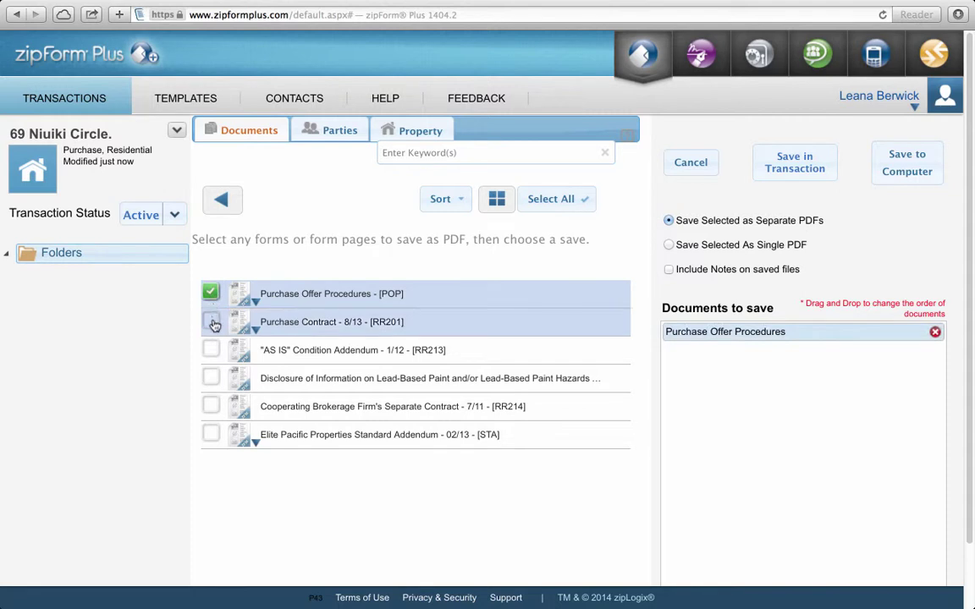
pyautogui.click(211, 324)
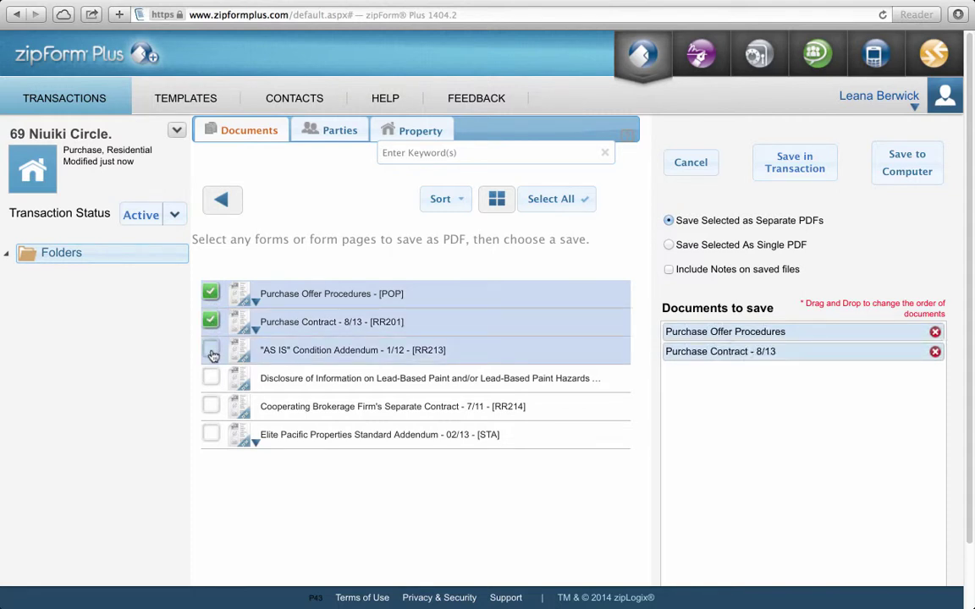
pyautogui.click(212, 352)
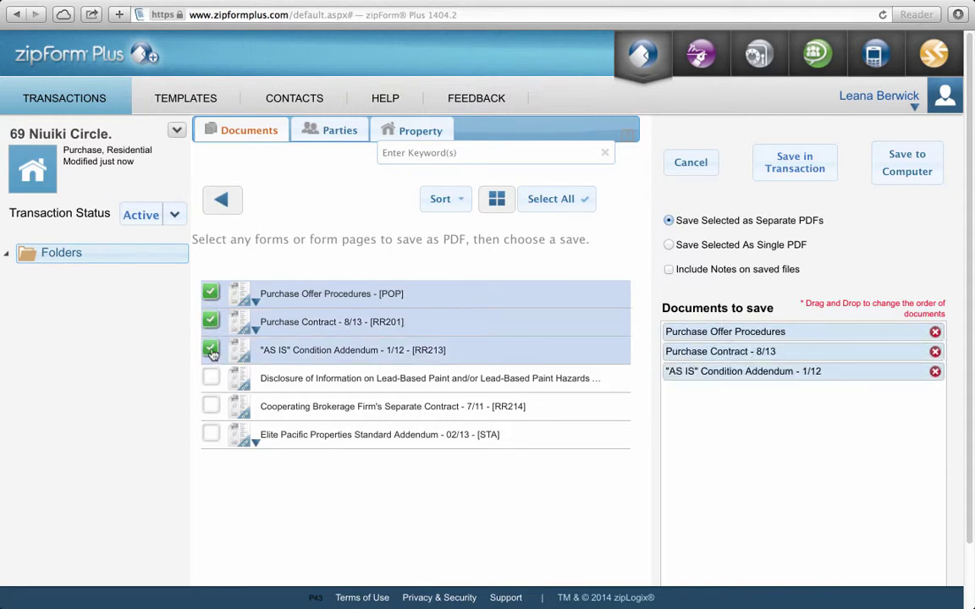
pyautogui.click(211, 379)
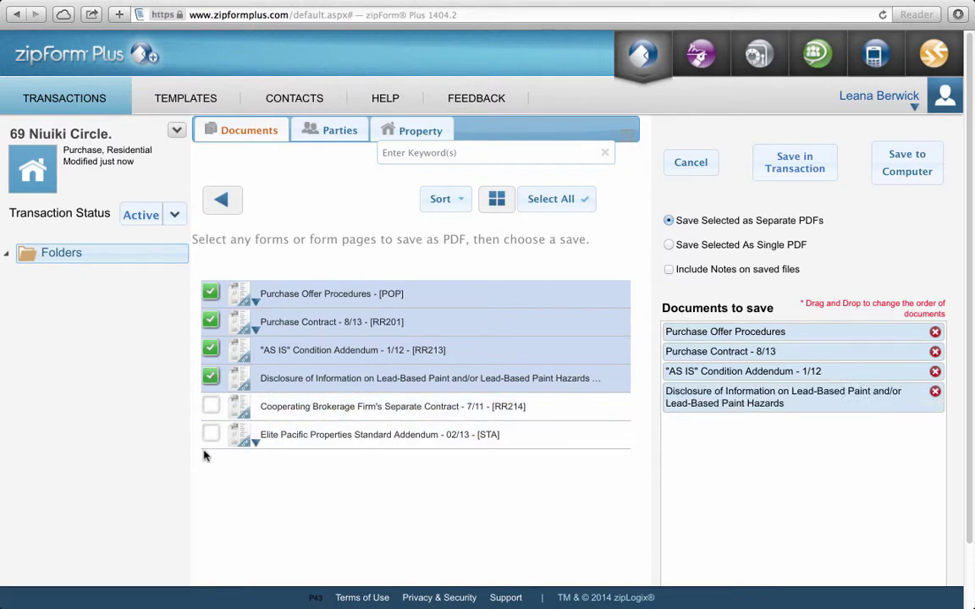
pyautogui.click(211, 434)
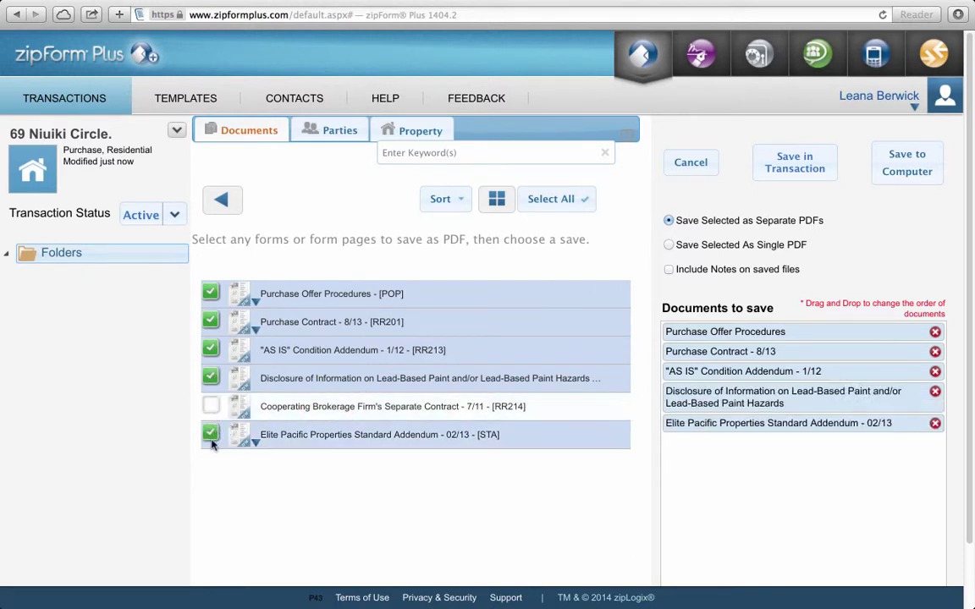
pyautogui.click(211, 407)
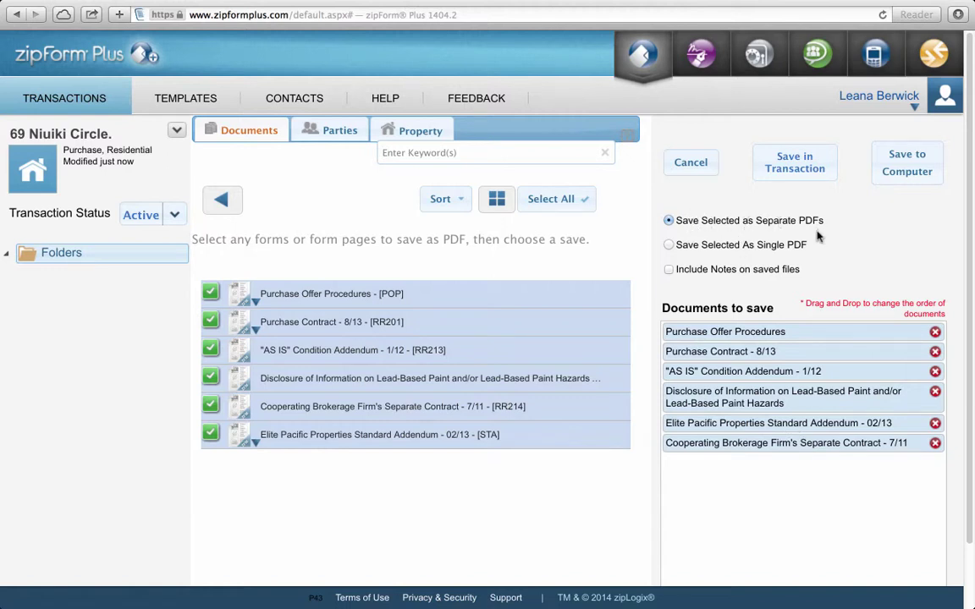
pyautogui.click(668, 244)
pyautogui.click(903, 168)
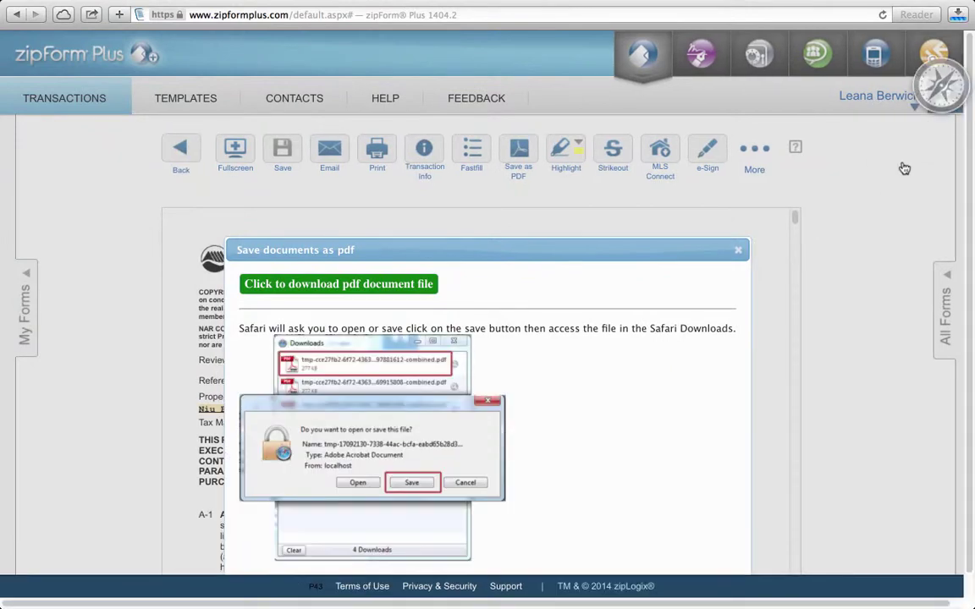
# Switch to the Preview desktop and hide the FaceTime call window
pyautogui.hotkey('ctrl', 'Left')
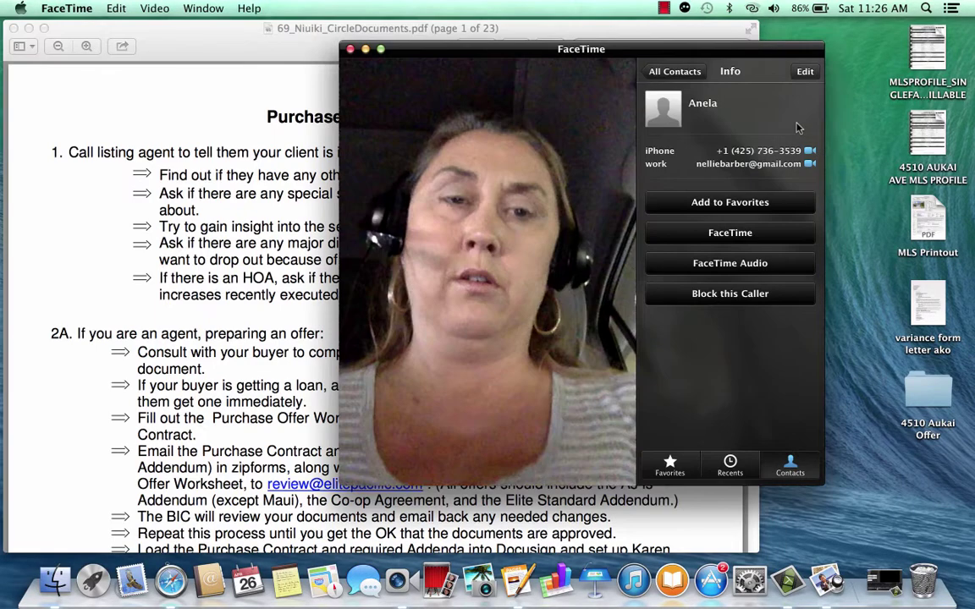
pyautogui.click(791, 118)
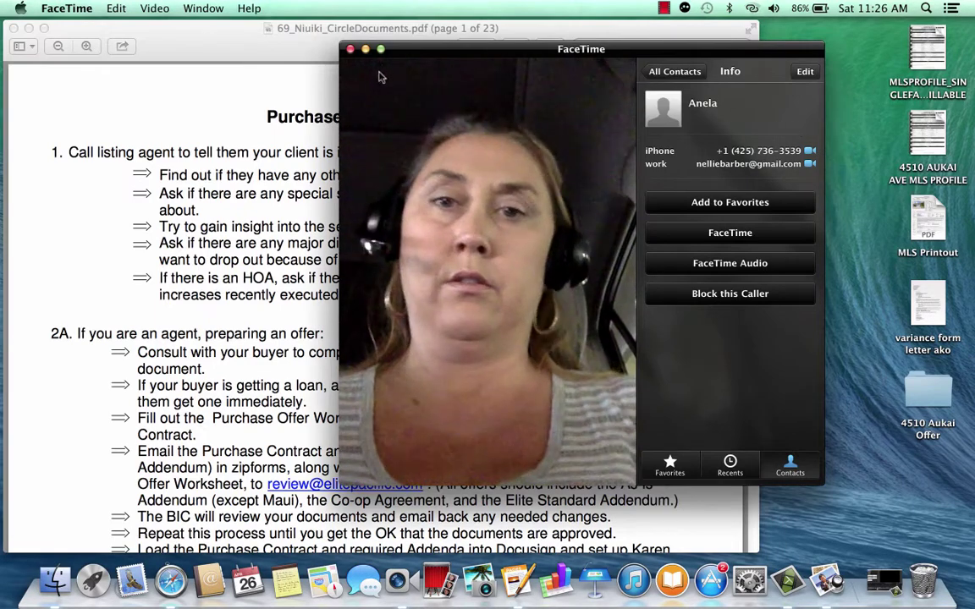
pyautogui.press('super+h')
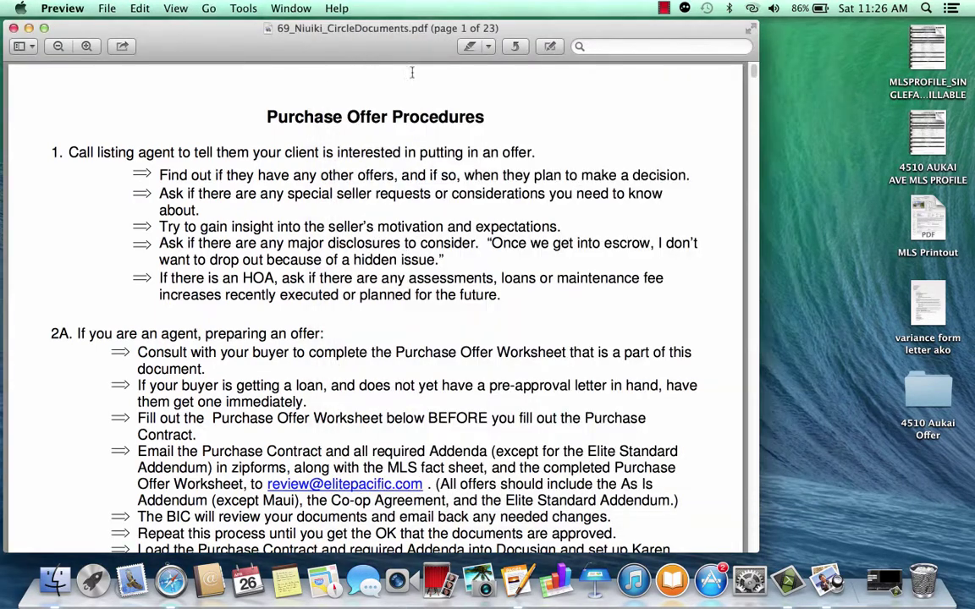
# Open the downloaded 23-page combined PDF and choose File > Save…
pyautogui.click(663, 7)
pyautogui.click(709, 27)
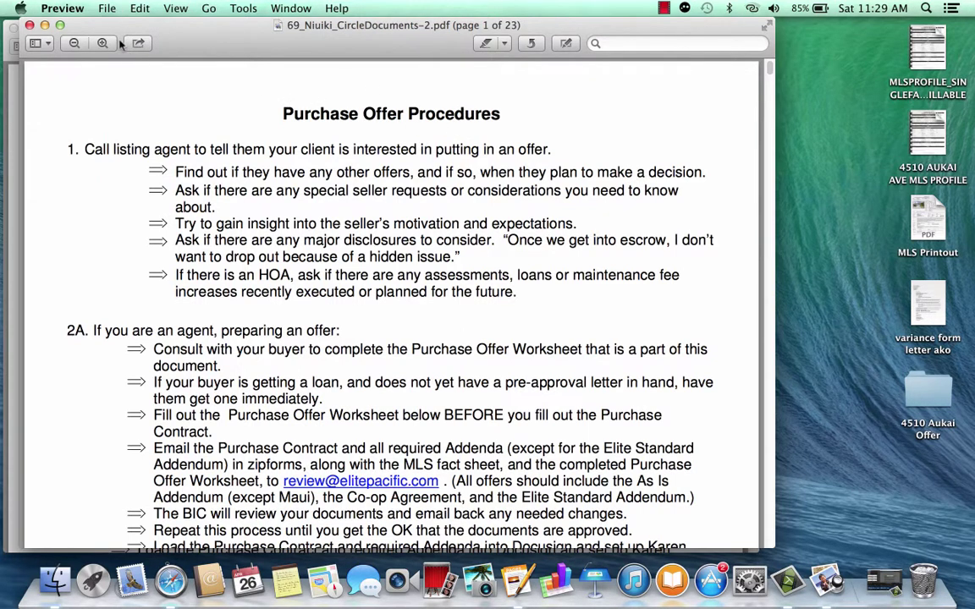
pyautogui.click(108, 10)
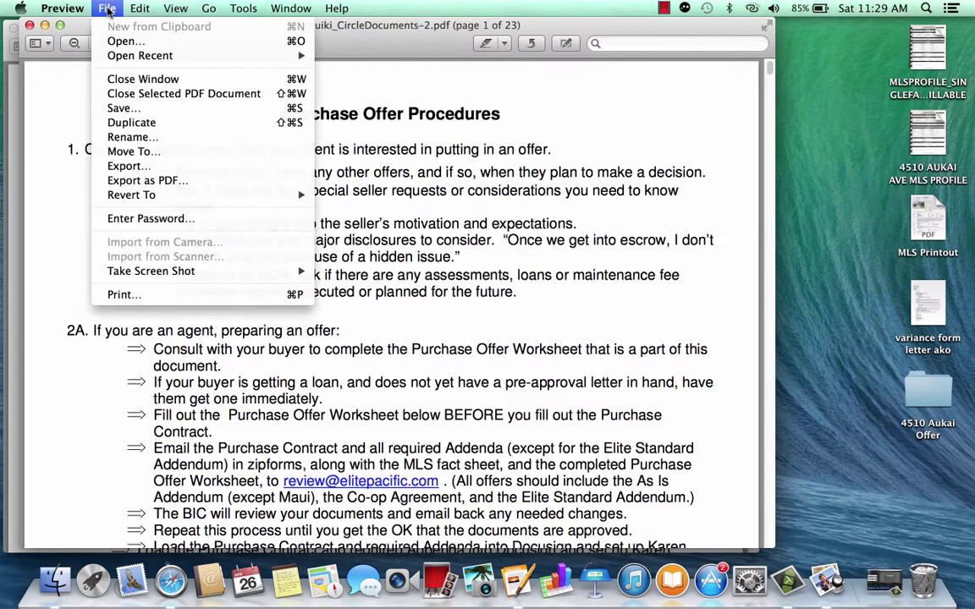
pyautogui.click(121, 112)
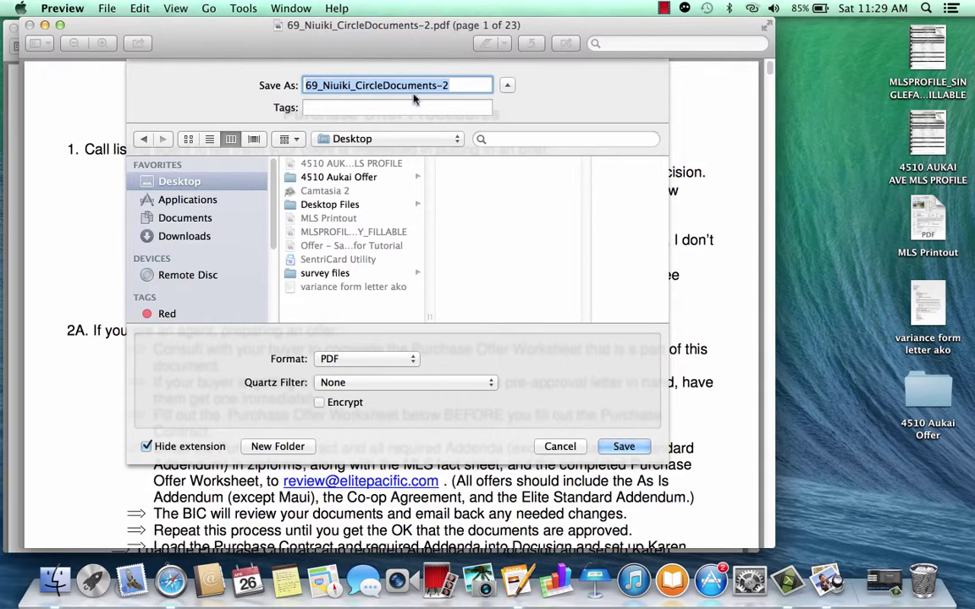
pyautogui.moveTo(463, 85); pyautogui.dragTo(247, 72)
pyautogui.write('Offer -')
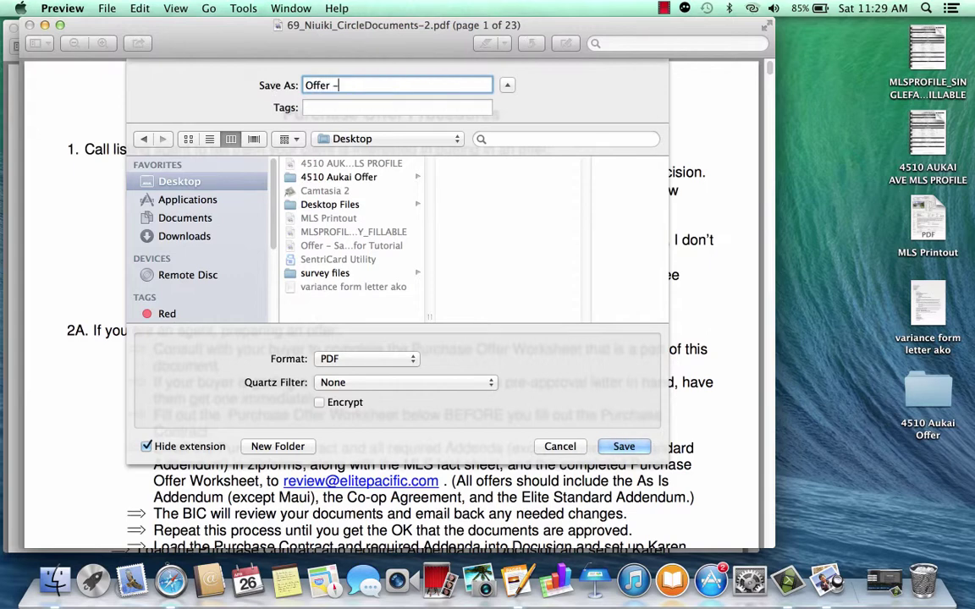
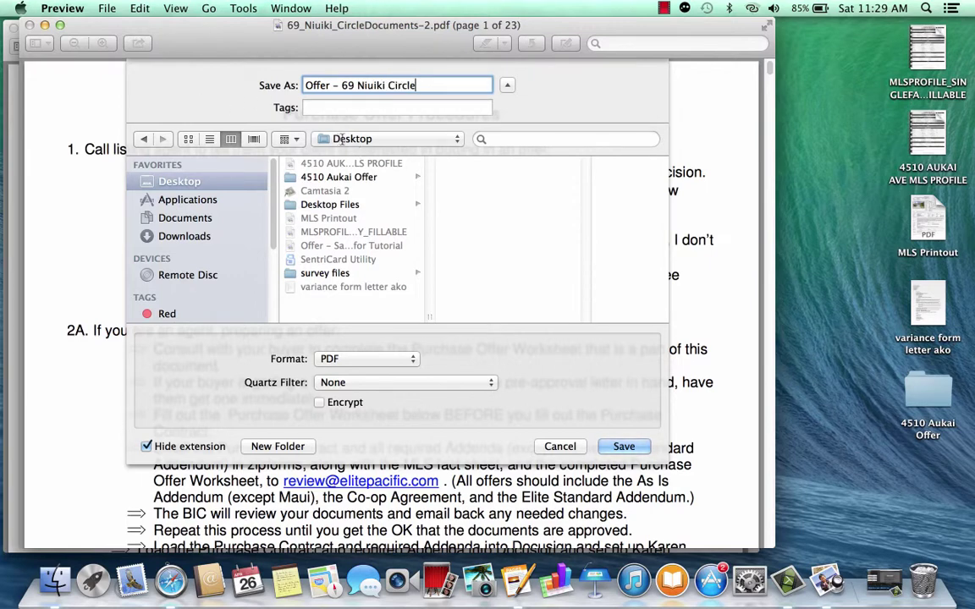
pyautogui.click(624, 446)
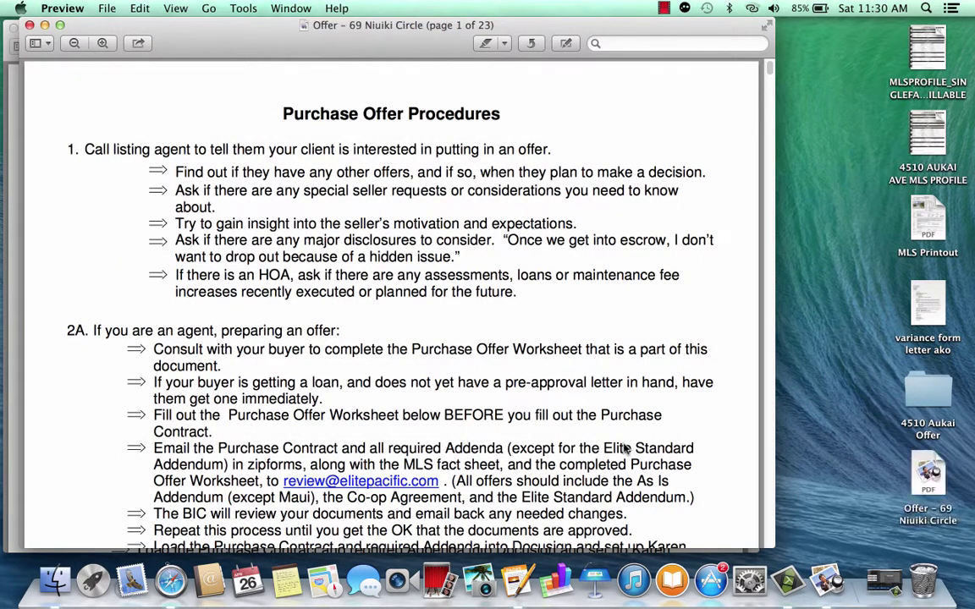
# Close both the renamed offer PDF and the original combined PDF in Preview
pyautogui.click(29, 24)
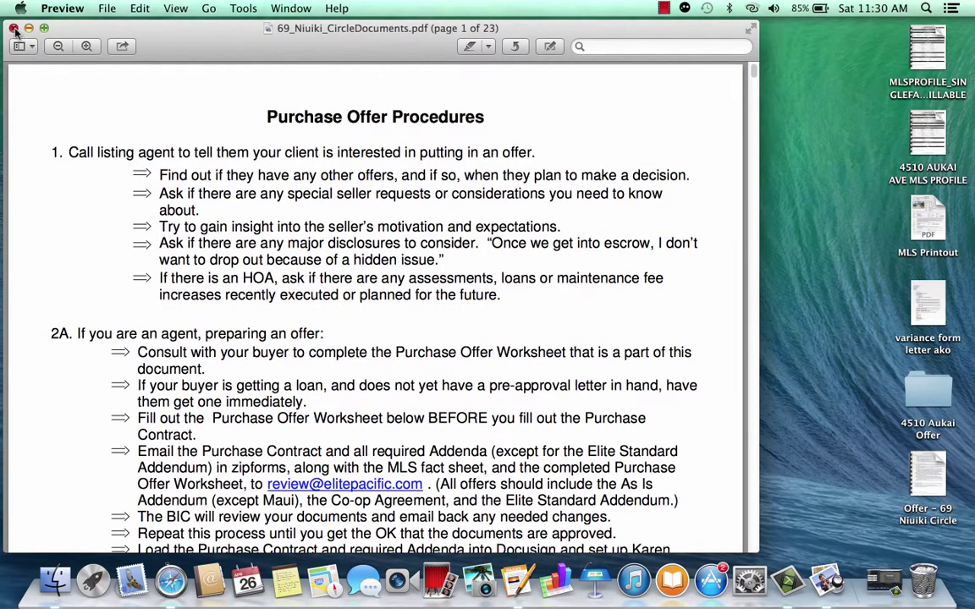
pyautogui.click(14, 29)
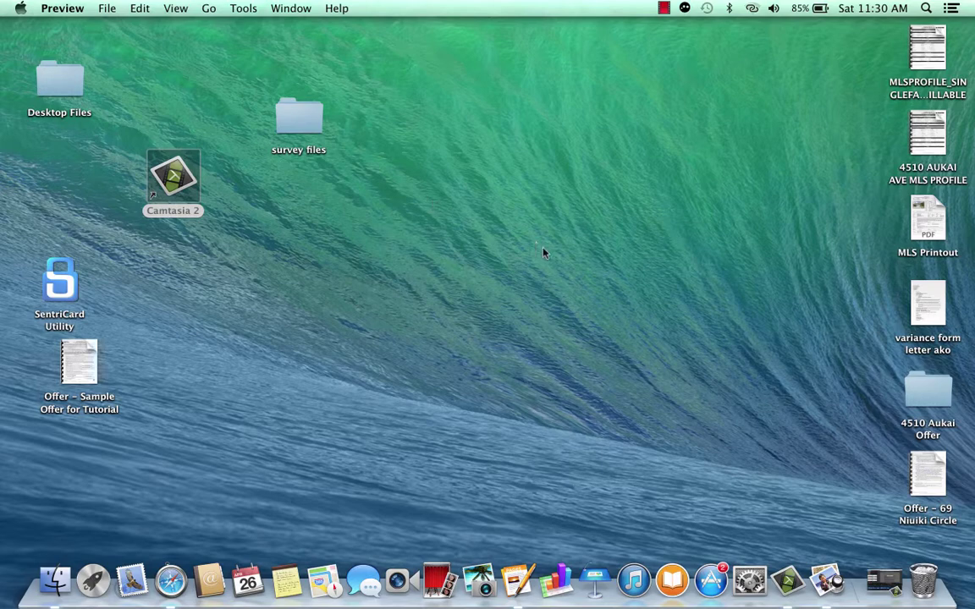
pyautogui.moveTo(923, 472)
# Return to Safari and close zipForm's Save documents as pdf dialog
pyautogui.click(170, 580)
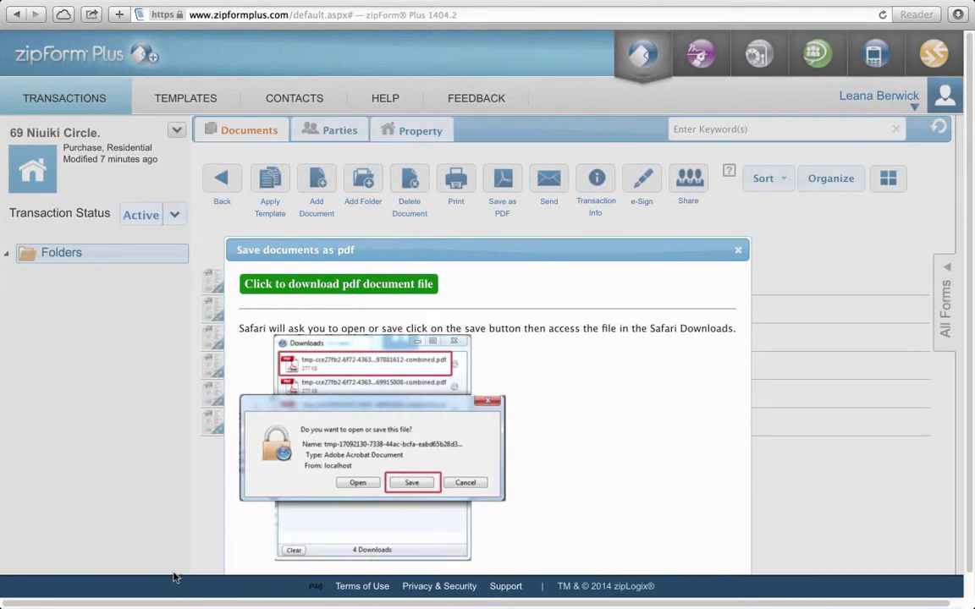
pyautogui.scroll(-1, 742, 256)
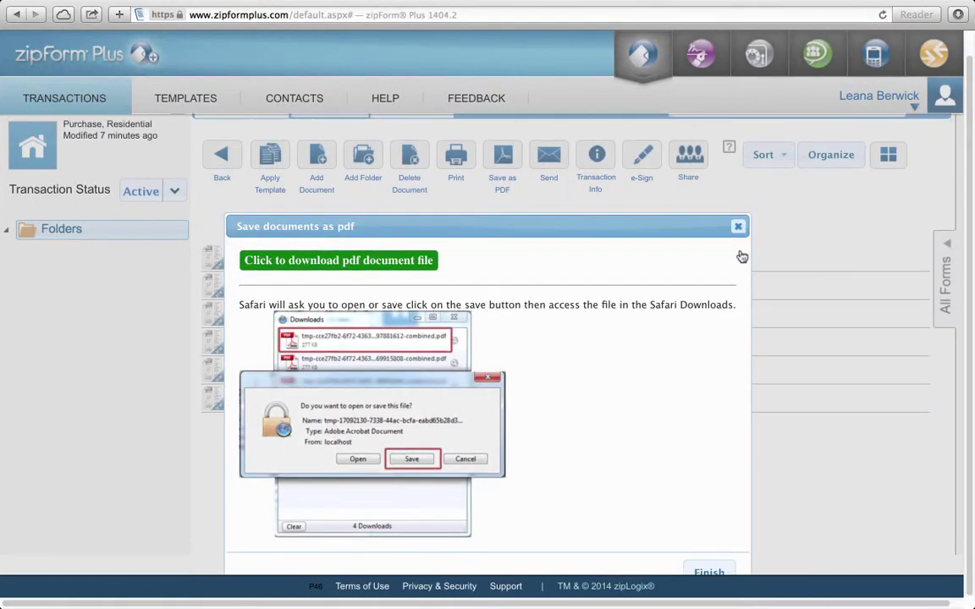
pyautogui.click(739, 229)
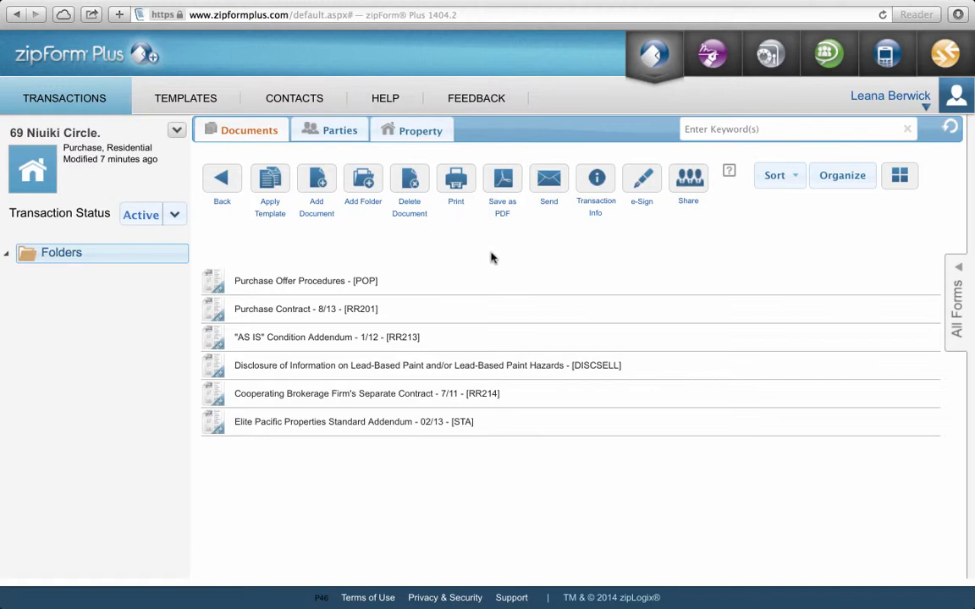
pyautogui.click(550, 186)
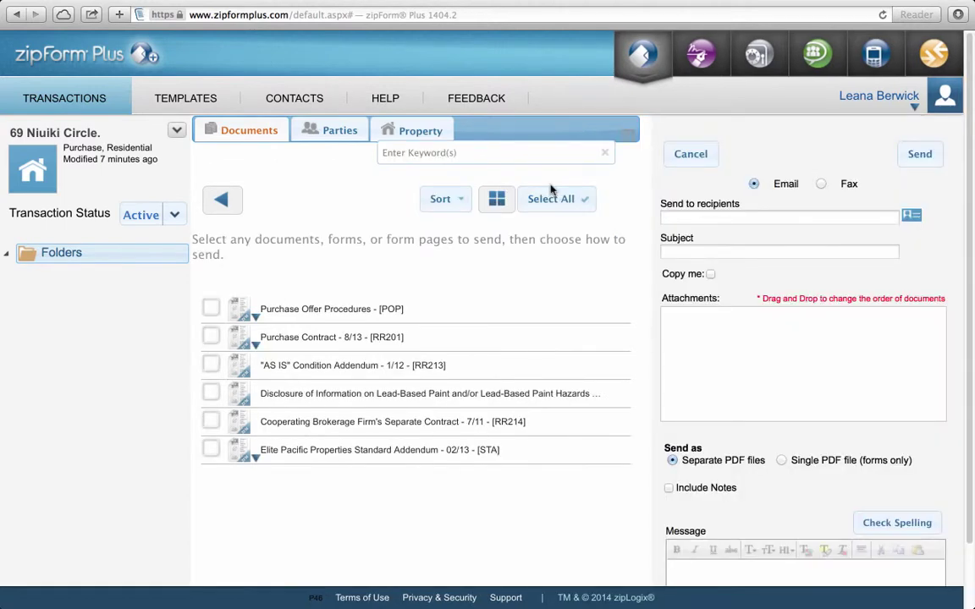
pyautogui.scroll(-2, 550, 190)
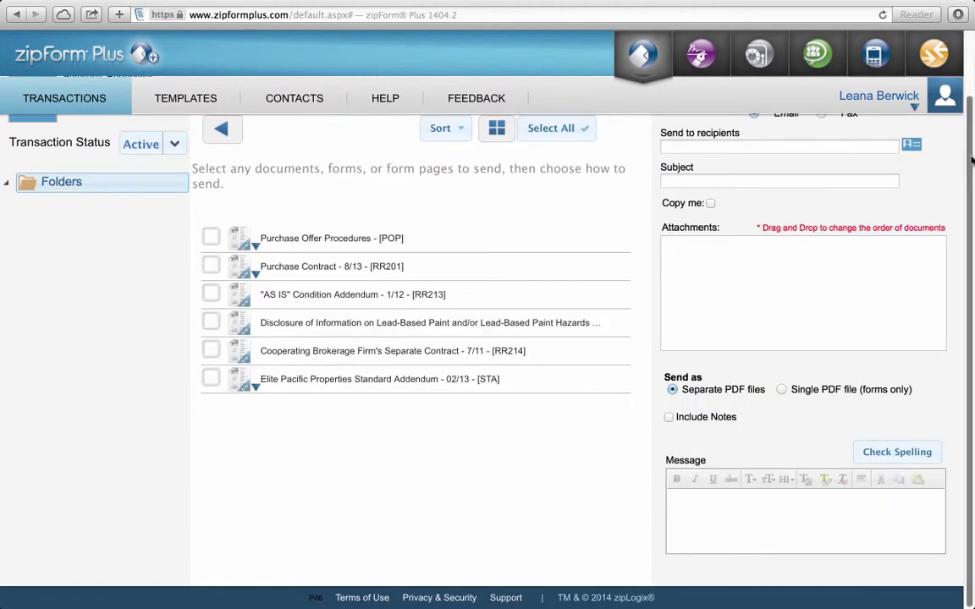
pyautogui.scroll(2, 971, 123)
pyautogui.scroll(1, 970, 123)
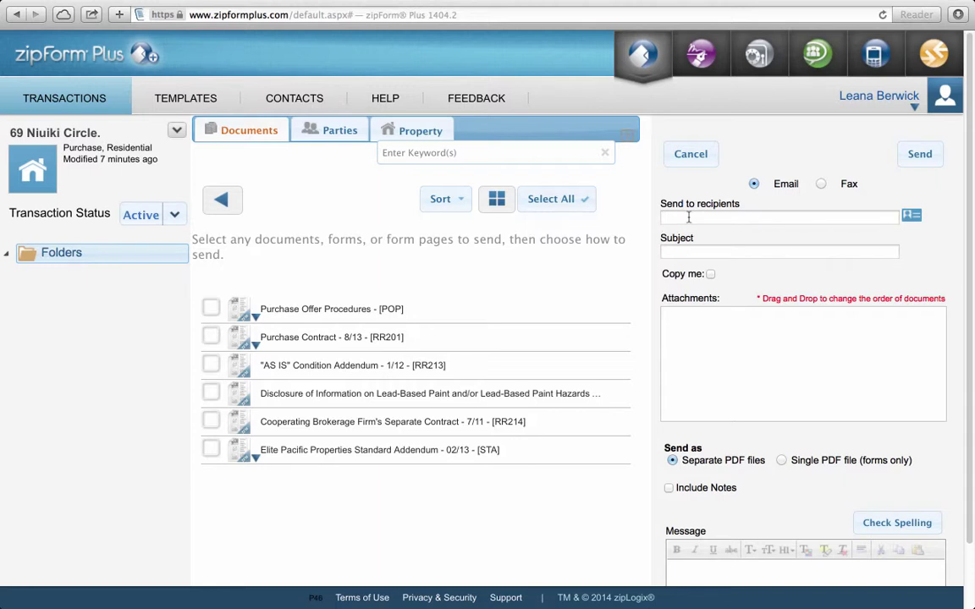
pyautogui.click(688, 217)
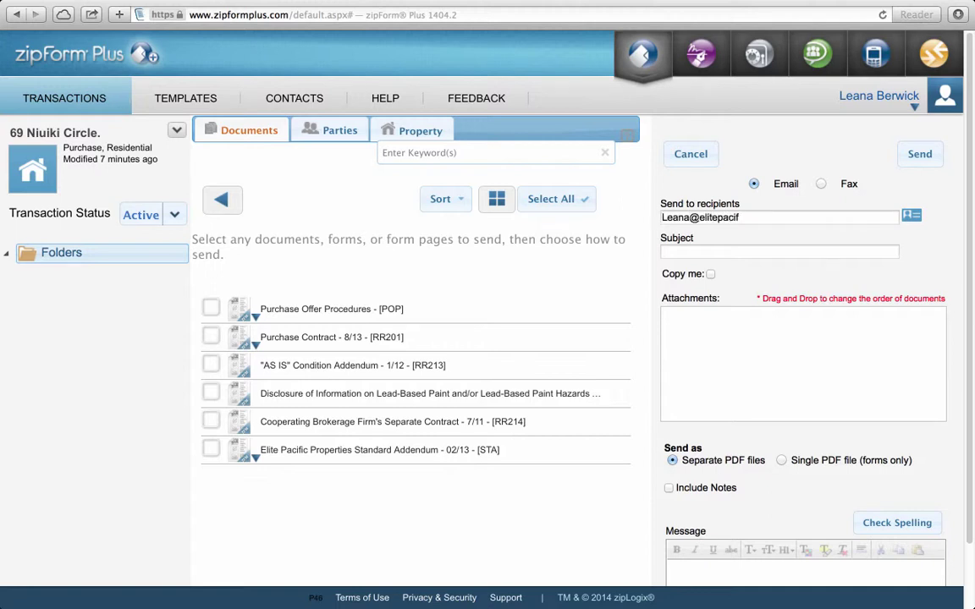
pyautogui.write('New ')
pyautogui.write('Offe')
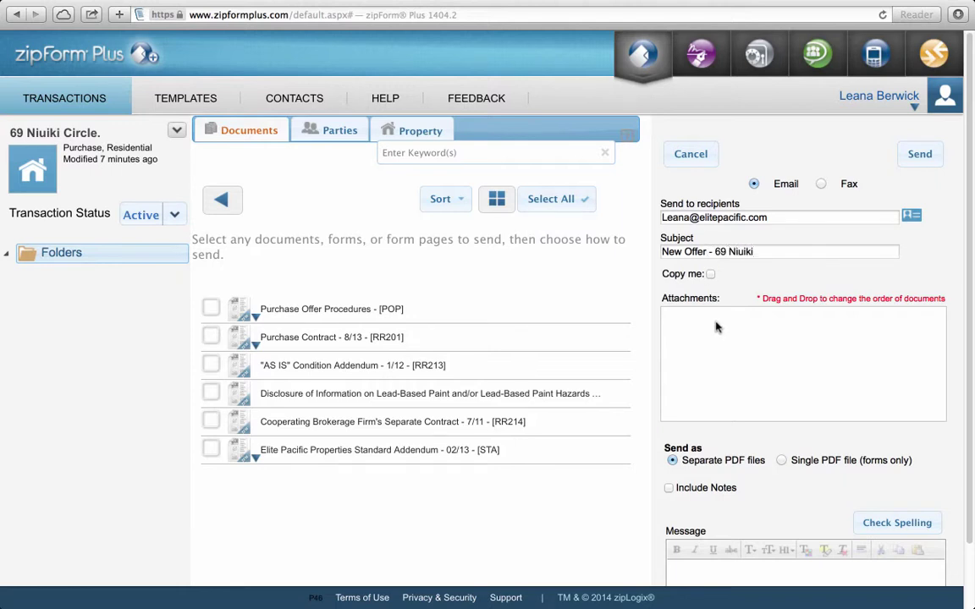
pyautogui.click(711, 275)
# Choose the Single PDF file option and begin the message greeting both recipients by name
pyautogui.click(782, 462)
pyautogui.scroll(-1, 788, 492)
pyautogui.scroll(-1, 788, 492)
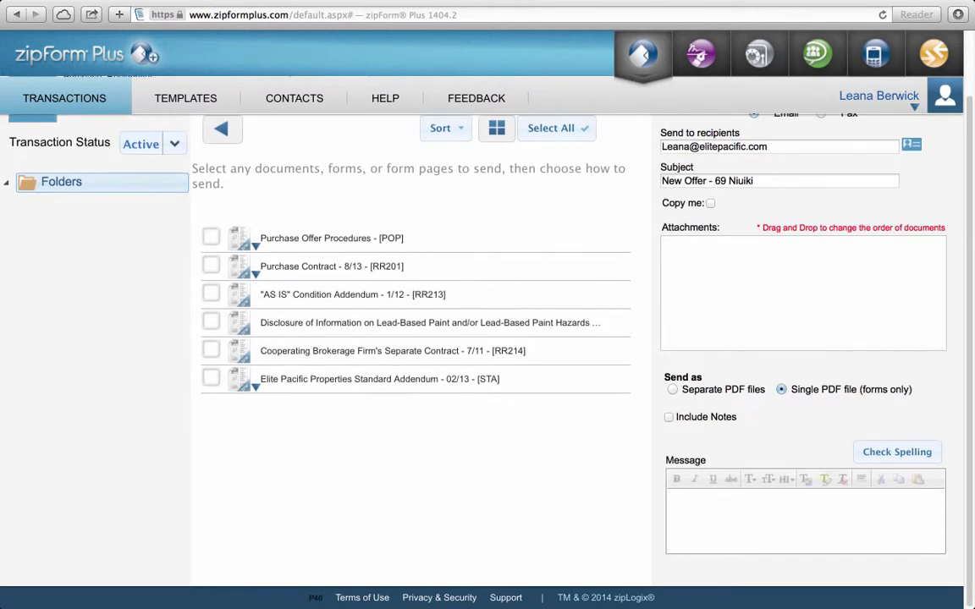
pyautogui.click(790, 506)
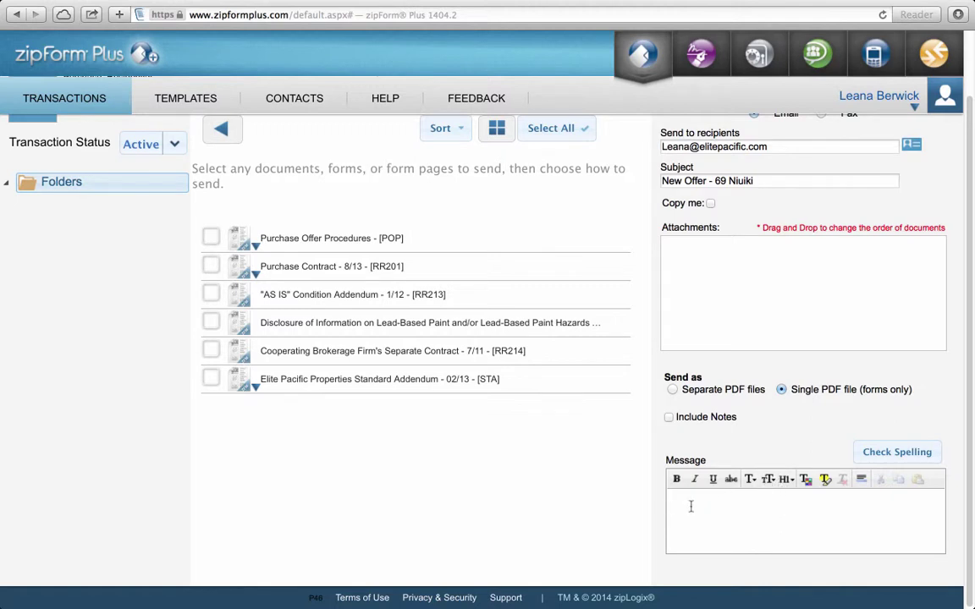
pyautogui.write('Scott /')
pyautogui.moveTo(579, 582)
pyautogui.write('Karen')
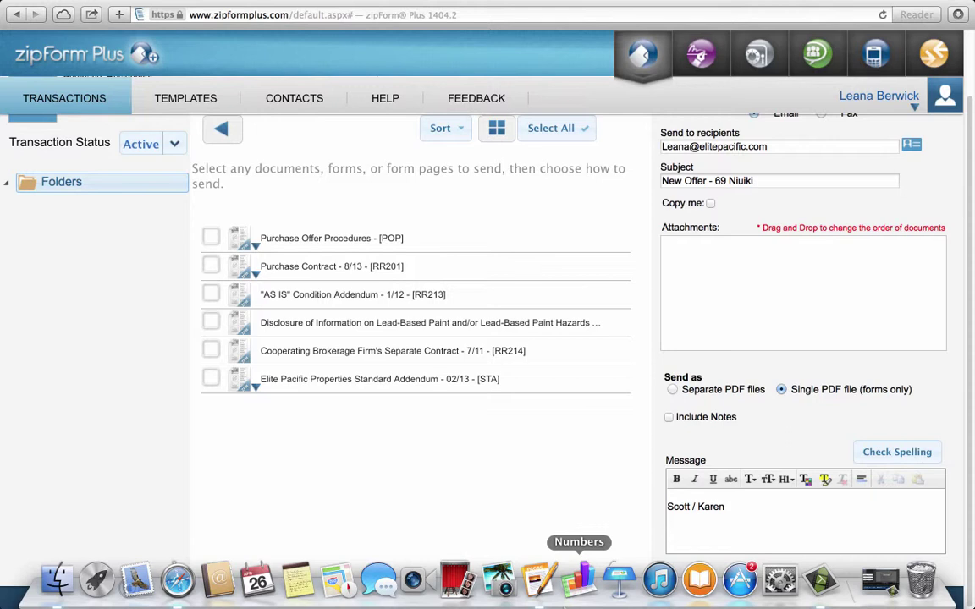
# Note the offer is time sensitive because another offer is coming, and sign with the sender's name
pyautogui.write('Just want to note that this is a ')
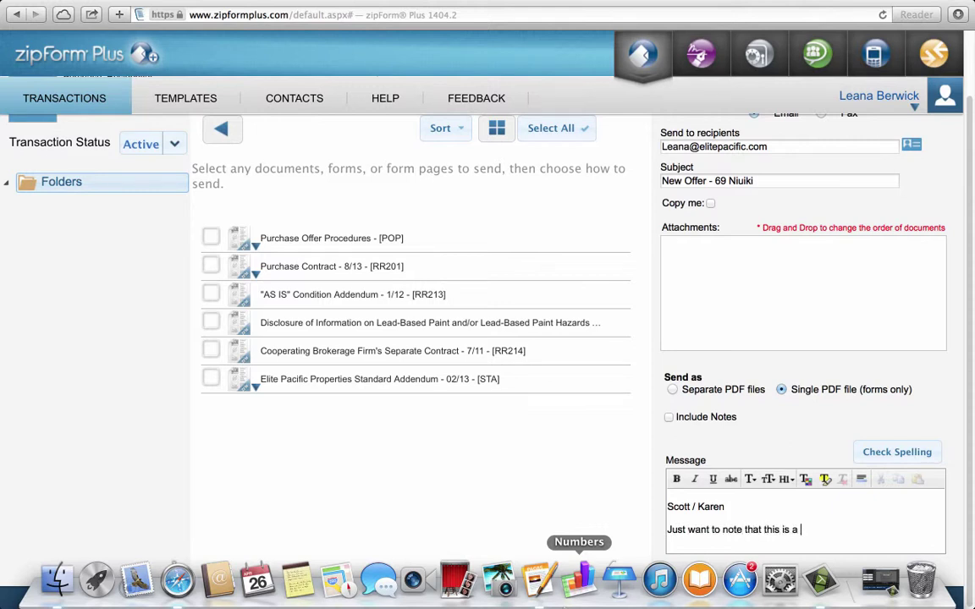
pyautogui.write('ver')
pyautogui.write('y importa')
pyautogui.write('nt')
pyautogui.press('BackSpace')
pyautogui.press('BackSpace')
pyautogui.press('BackSpace')
pyautogui.press('BackSpace')
pyautogui.press('BackSpace')
pyautogui.press('BackSpace')
pyautogui.press('BackSpace')
pyautogui.press('BackSpace')
pyautogui.press('BackSpace')
pyautogui.press('BackSpace')
pyautogui.press('BackSpace')
pyautogui.press('BackSpace')
pyautogui.press('BackSpace')
pyautogui.press('BackSpace')
pyautogui.press('BackSpace')
pyautogui.press('BackSpace')
pyautogui.press('BackSpace')
pyautogui.press('BackSpace')
pyautogui.press('BackSpace')
pyautogui.press('BackSpace')
pyautogui.press('BackSpace')
pyautogui.press('BackSpace')
pyautogui.press('BackSpace')
pyautogui.press('BackSpace')
pyautogui.press('BackSpace')
pyautogui.press('BackSpace')
pyautogui.write('e that this is time sensitive and critical that i ')
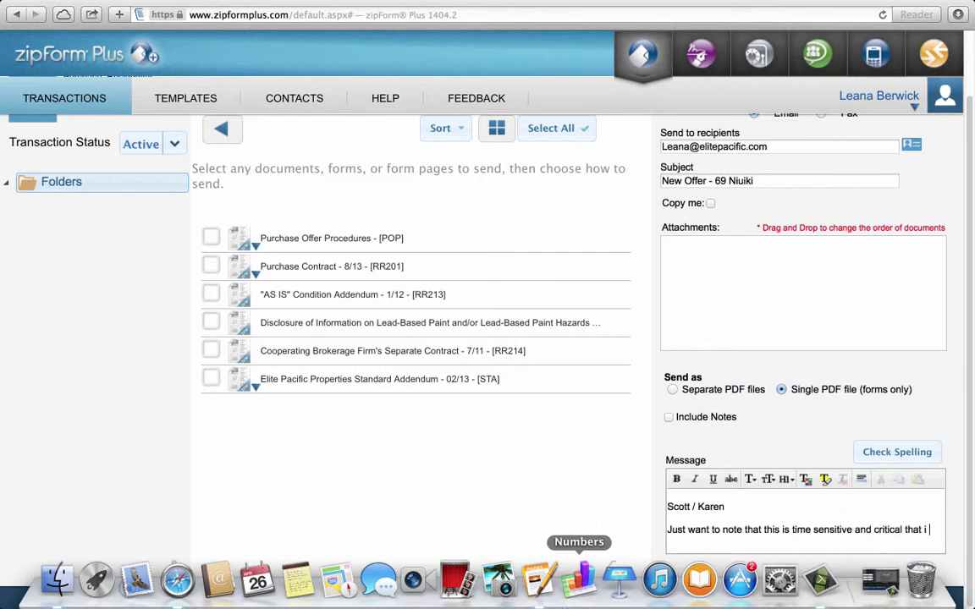
pyautogui.write('get in as')
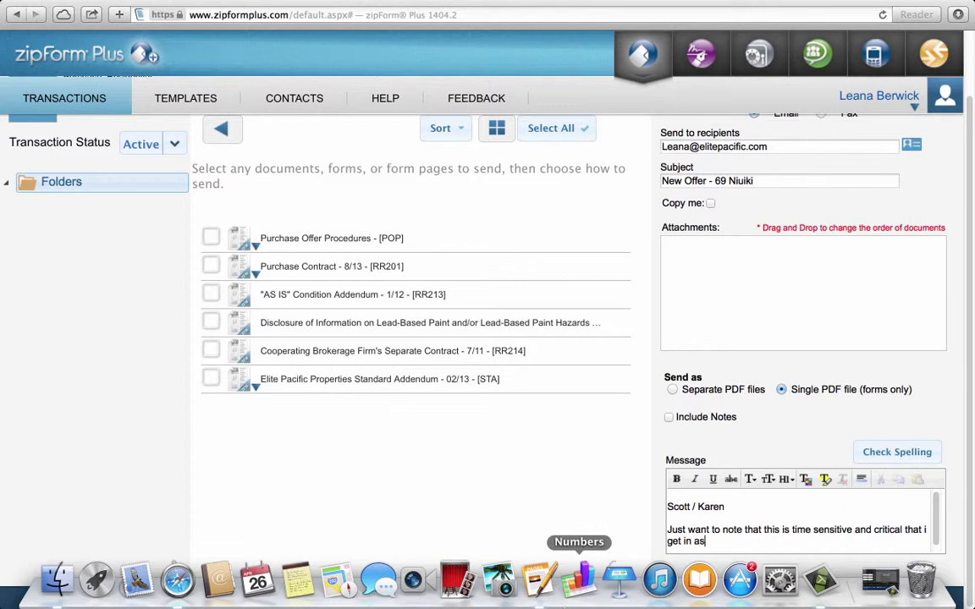
pyautogui.write('ap as there is another offer coming.')
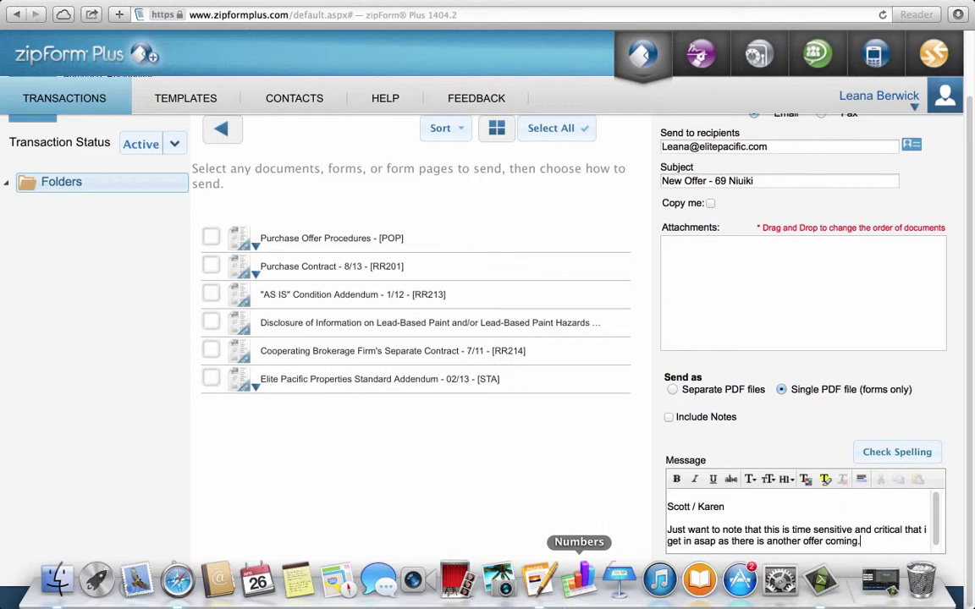
pyautogui.press('Return')
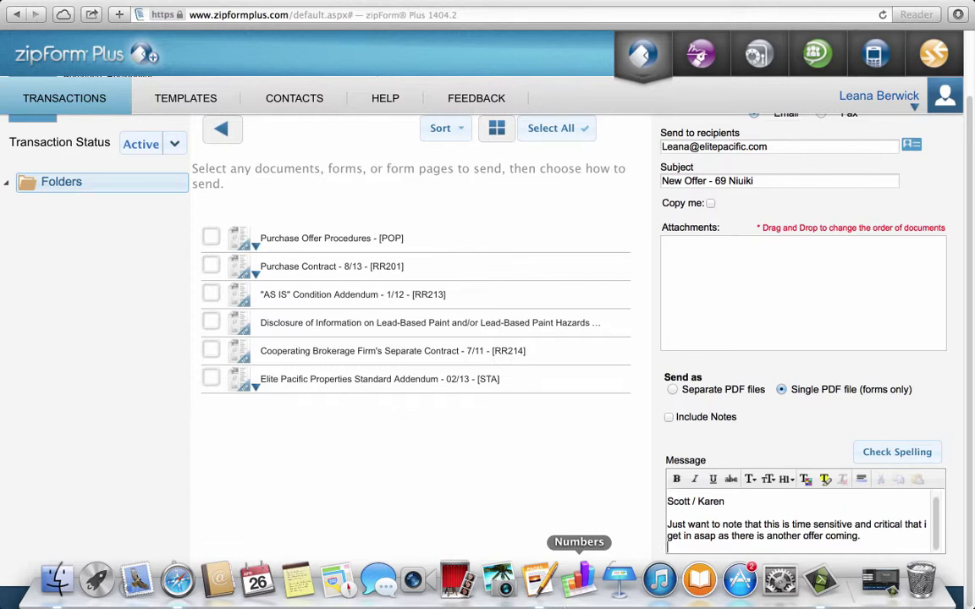
pyautogui.write('Leana')
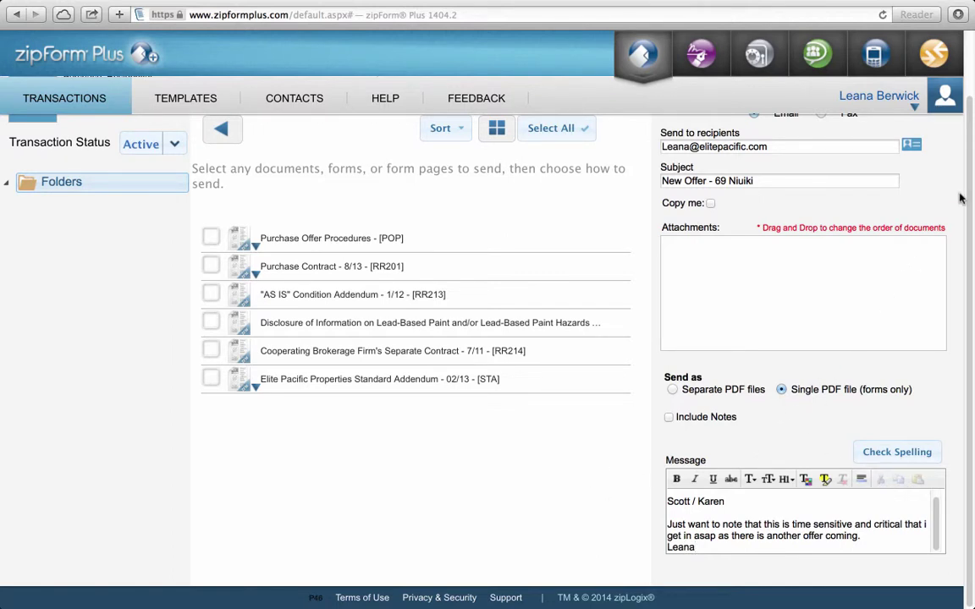
pyautogui.scroll(1, 863, 177)
pyautogui.scroll(1, 866, 180)
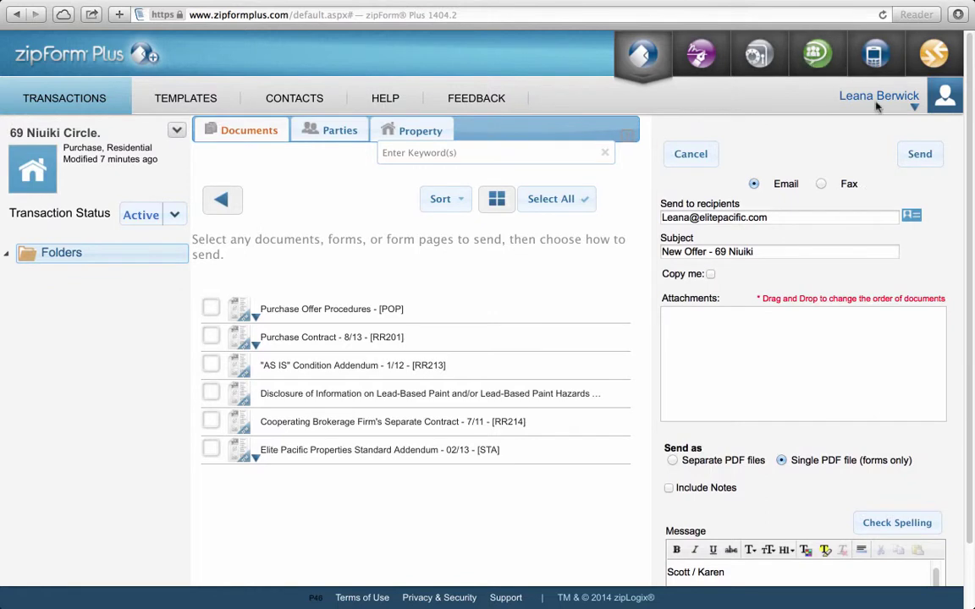
# Attach the Purchase Contract, AS IS Addendum, lead paint disclosure, Standard Addendum and Cooperating Brokerage contract, then send
pyautogui.click(920, 154)
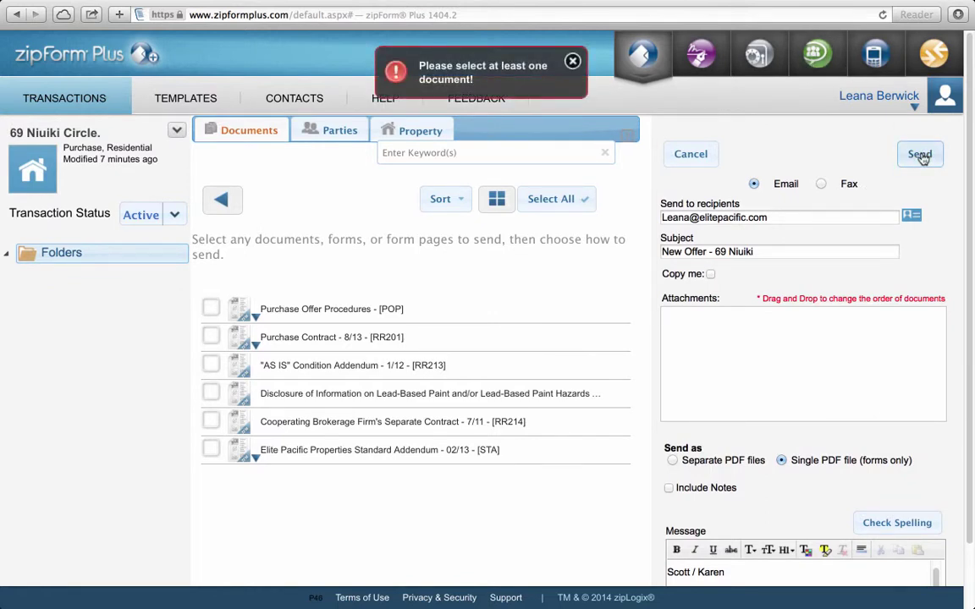
pyautogui.click(211, 336)
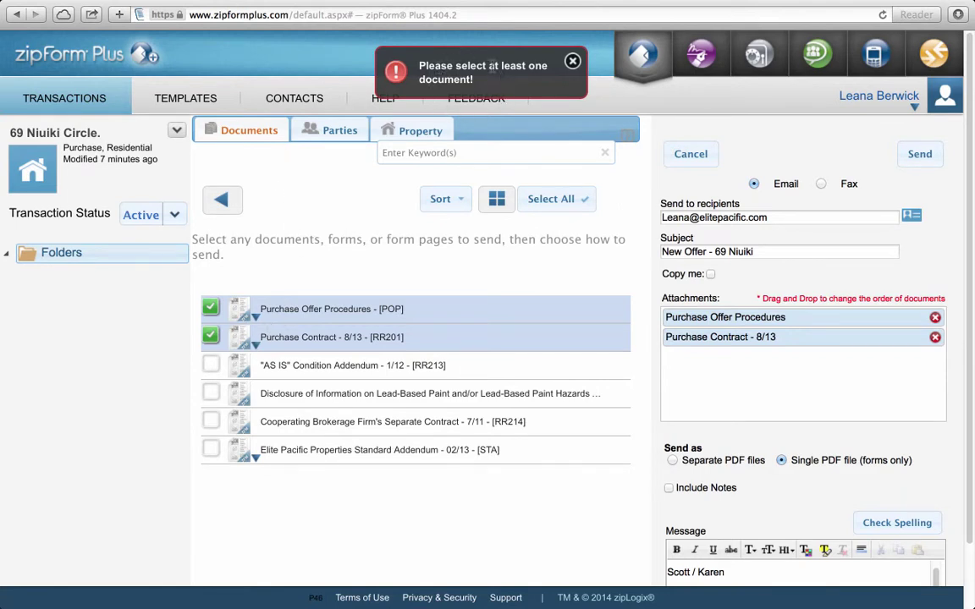
pyautogui.click(212, 367)
pyautogui.click(210, 393)
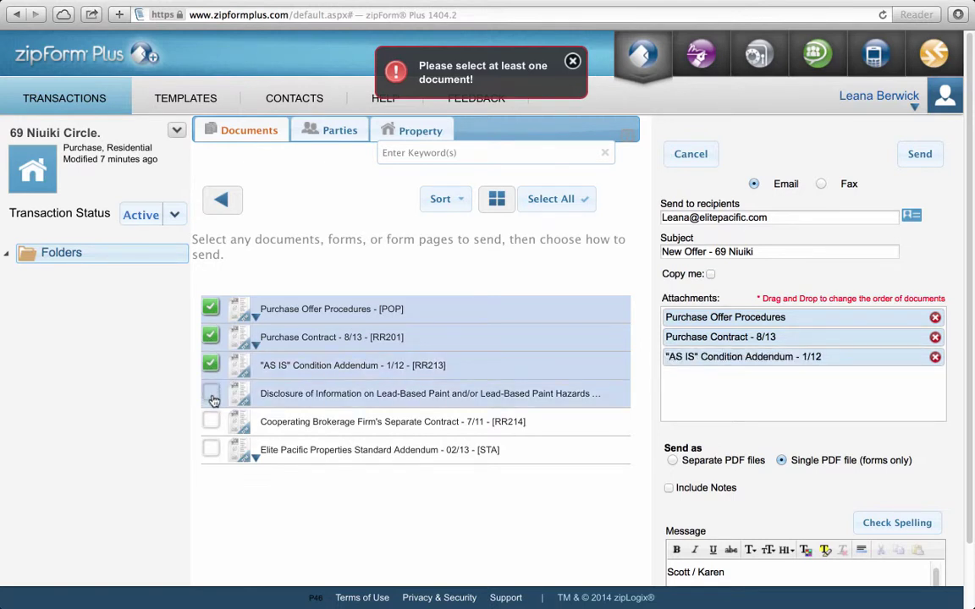
pyautogui.click(211, 450)
pyautogui.click(211, 424)
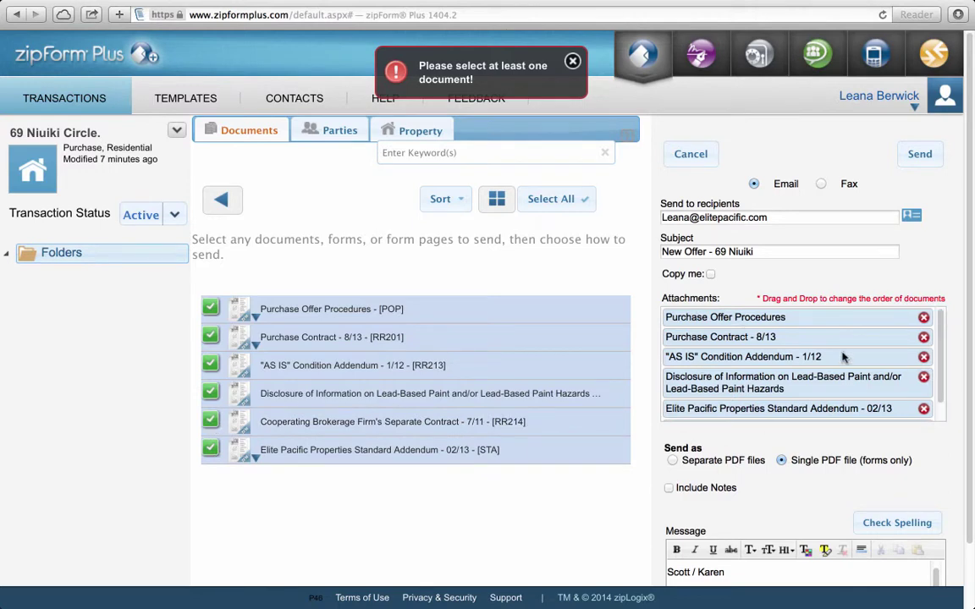
pyautogui.click(920, 155)
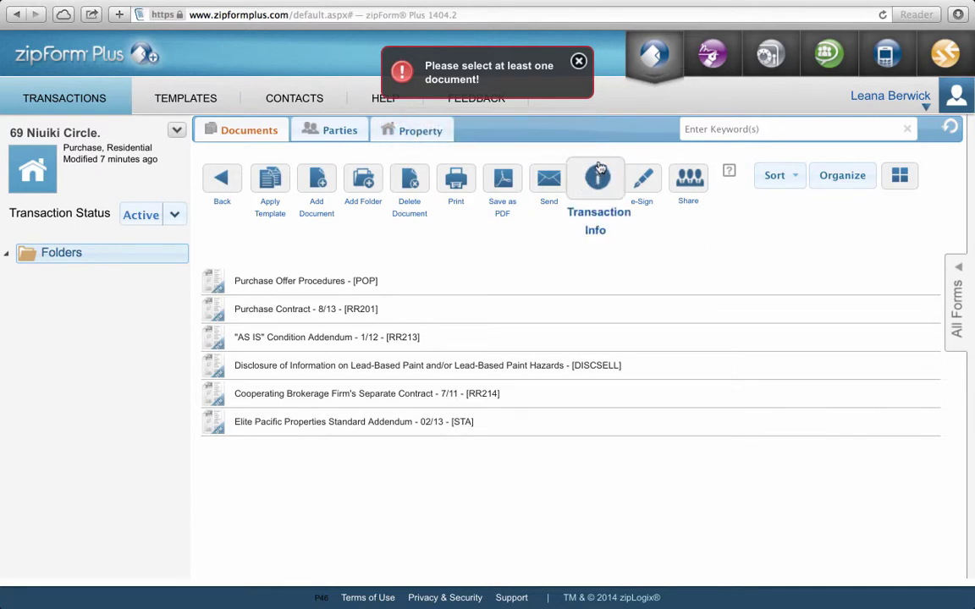
# Dismiss the select-a-document warning and log off from zipForm Plus via the user menu
pyautogui.click(579, 63)
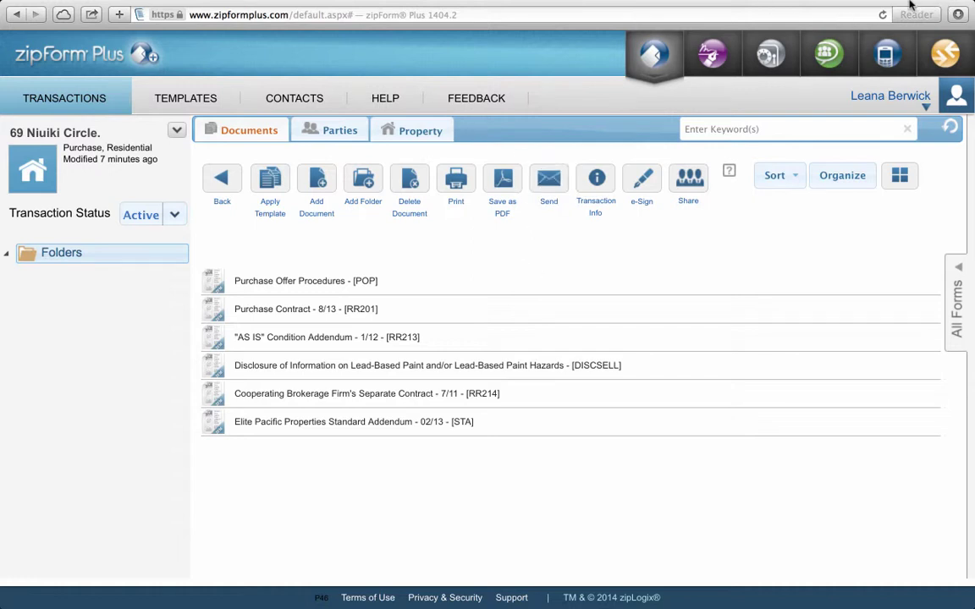
pyautogui.click(928, 111)
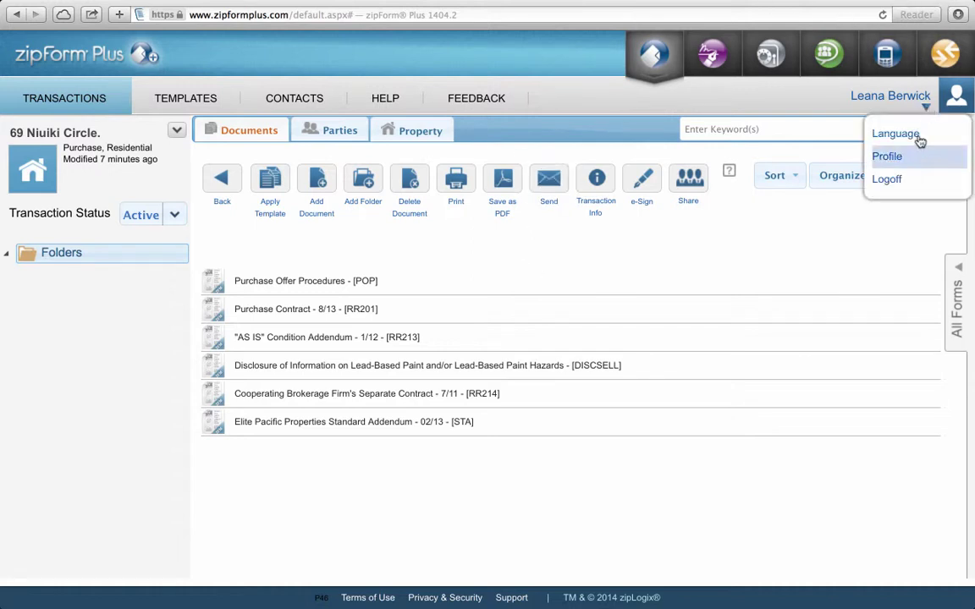
pyautogui.click(880, 181)
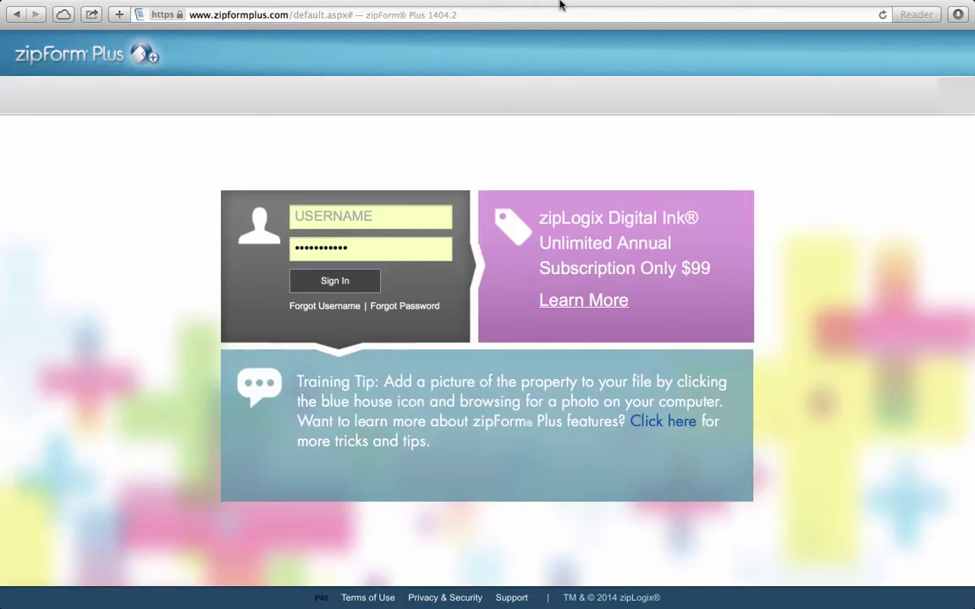
# Quit Safari and clear the desktop icon selection
pyautogui.moveTo(507, 2)
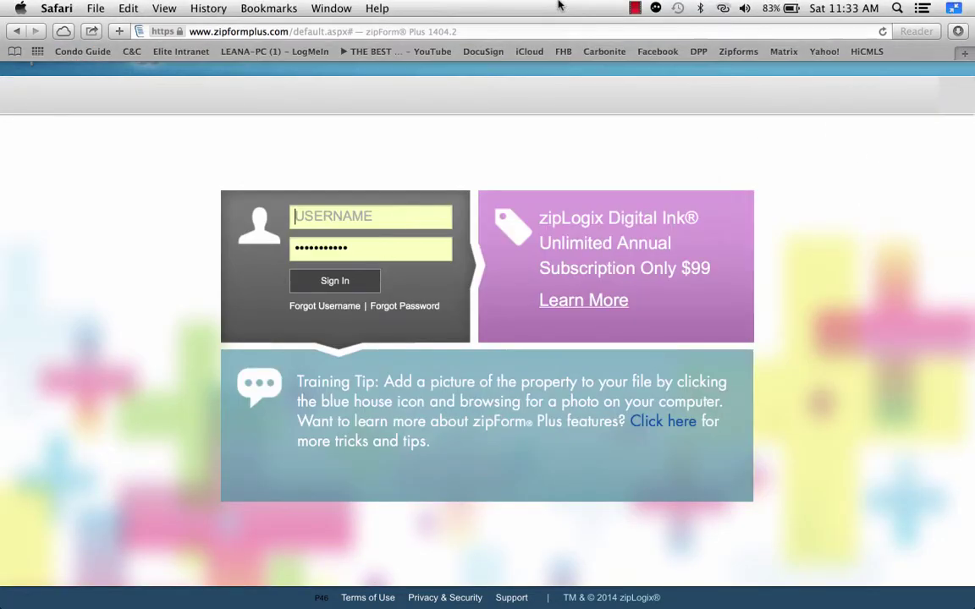
pyautogui.click(45, 9)
pyautogui.click(75, 203)
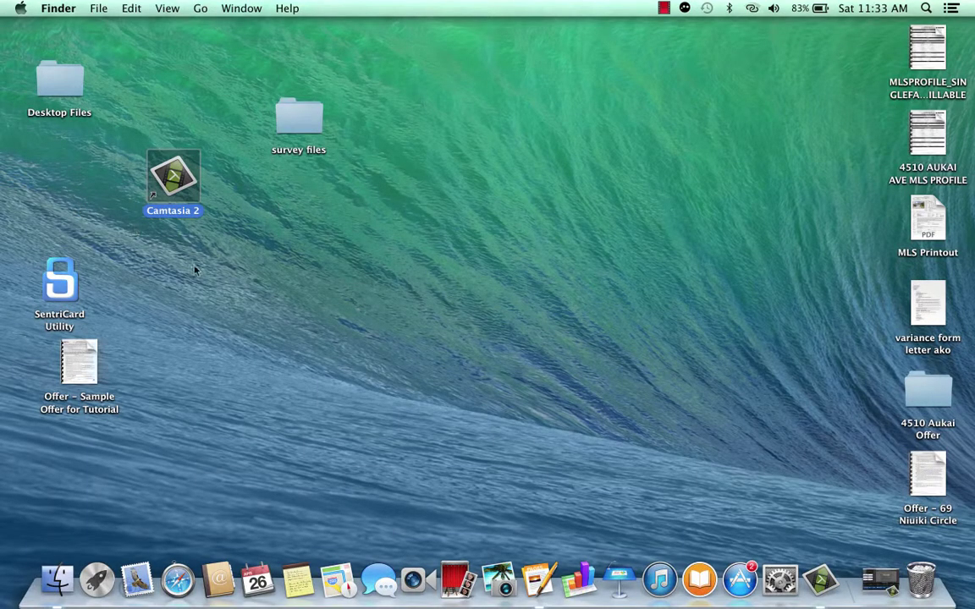
pyautogui.click(194, 270)
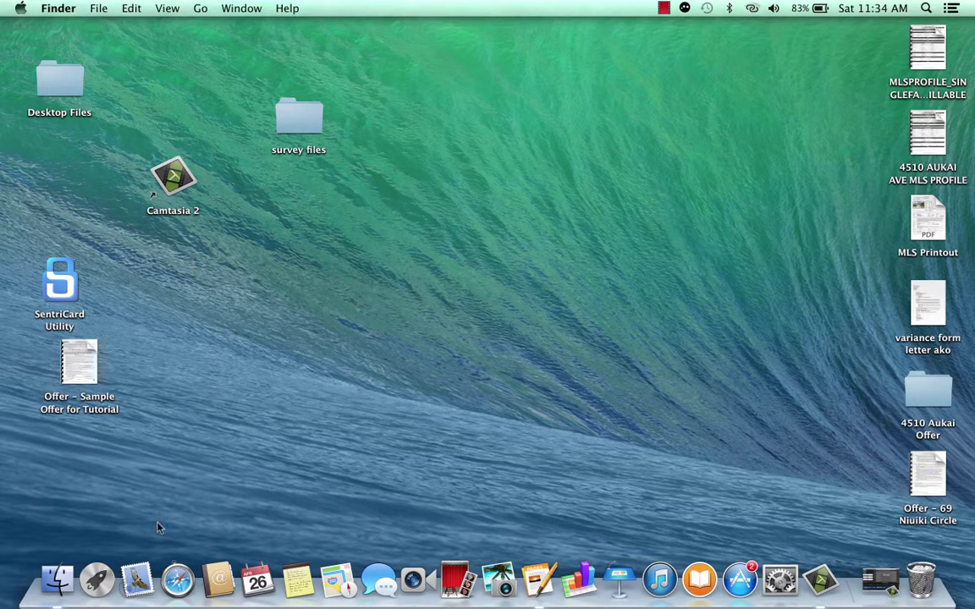
# Relaunch Safari full-screen, open the Zipforms bookmark, and sign in with the autofilled credentials
pyautogui.click(180, 582)
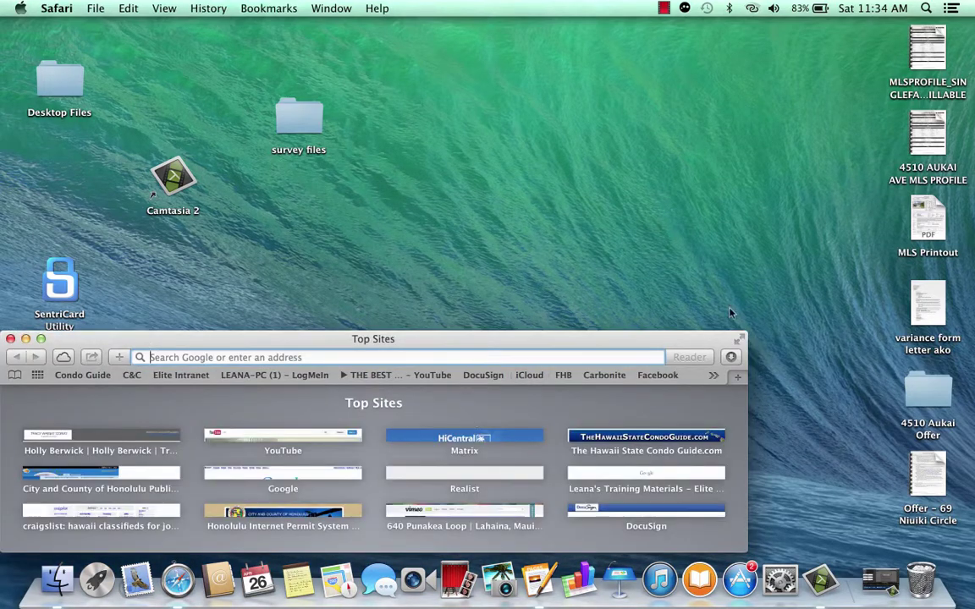
pyautogui.click(739, 339)
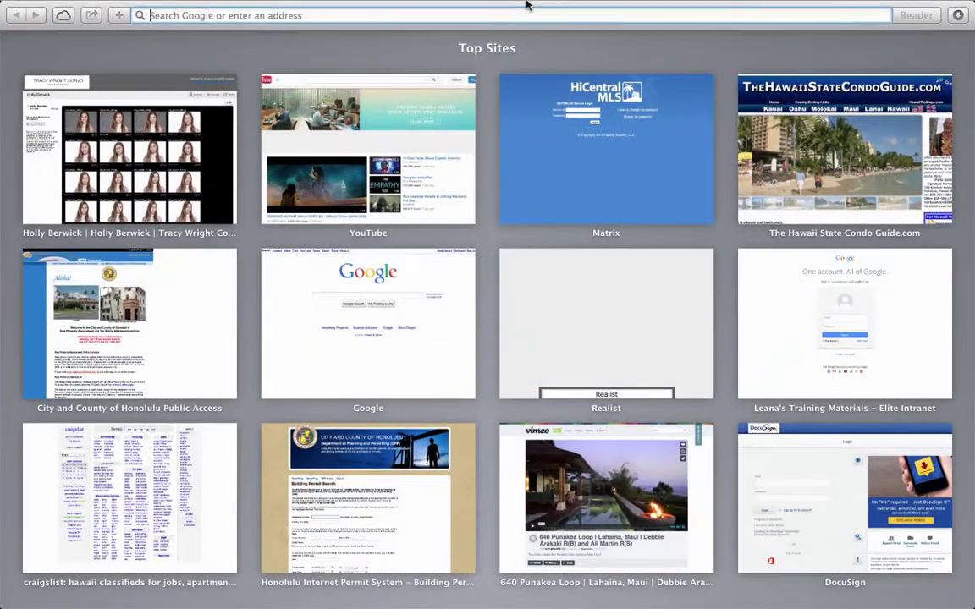
pyautogui.moveTo(513, 5)
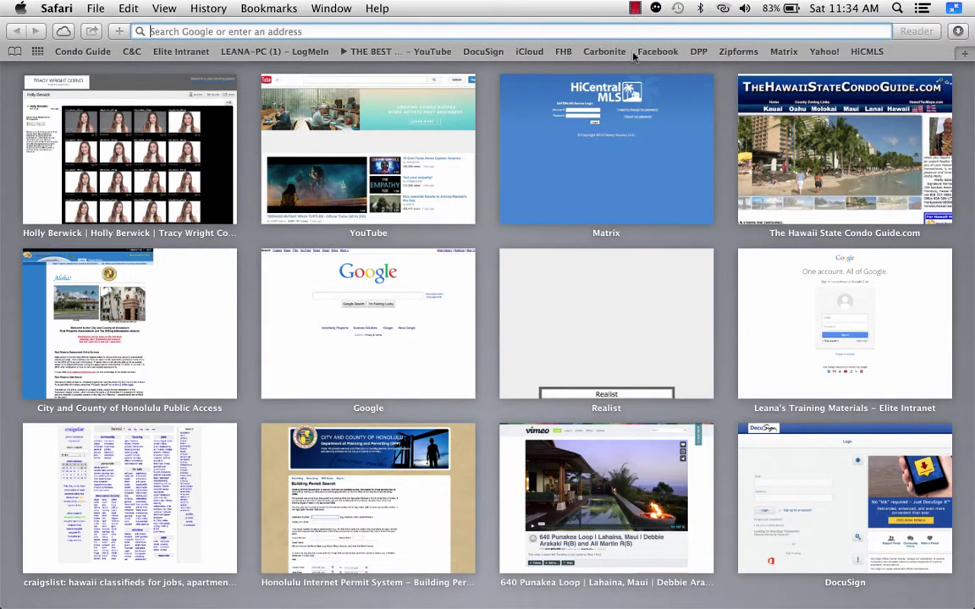
pyautogui.click(741, 51)
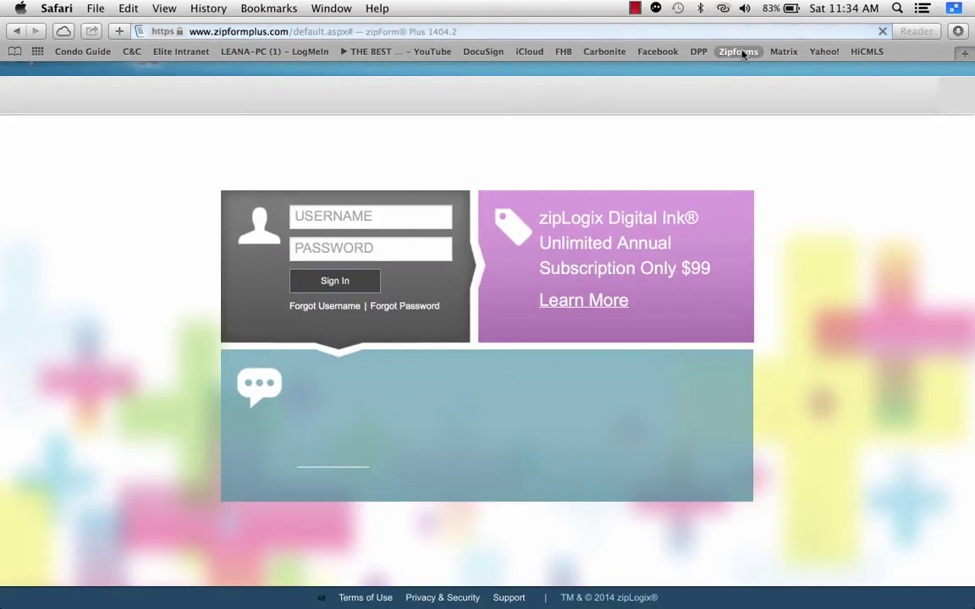
pyautogui.click(330, 286)
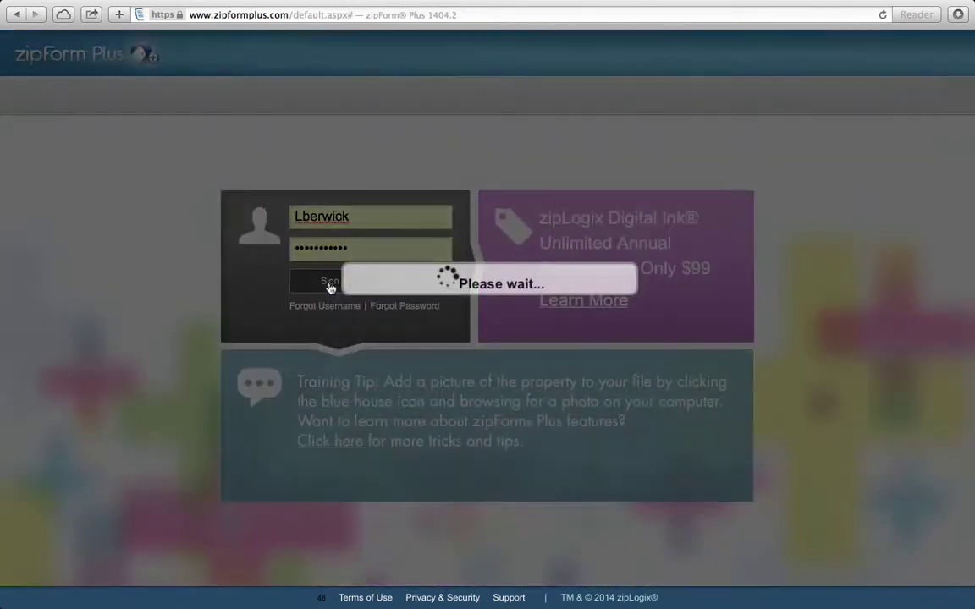
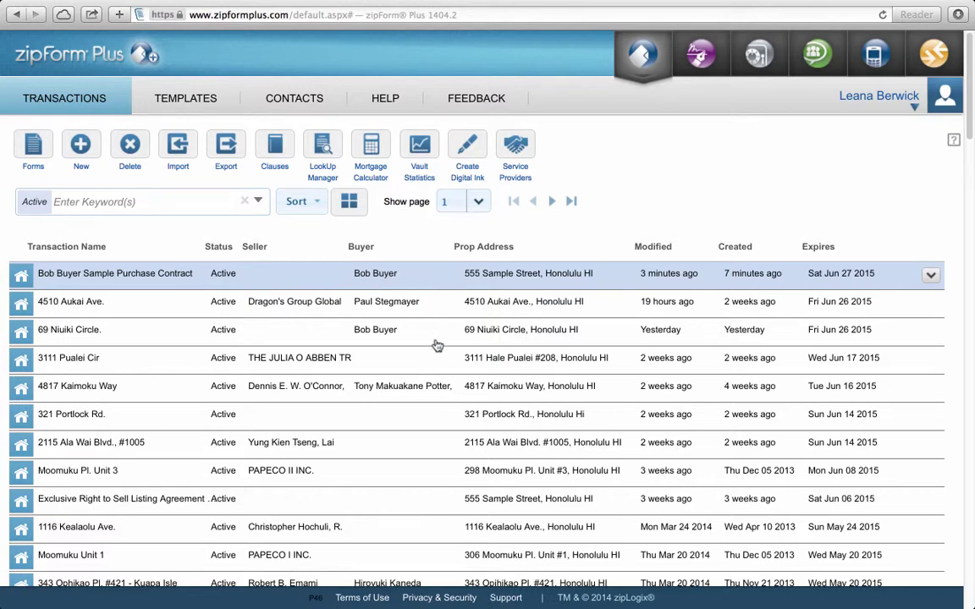
# Review the sample purchase contract transaction's details and close them without changes
pyautogui.click(377, 300)
pyautogui.click(409, 275)
pyautogui.click(931, 277)
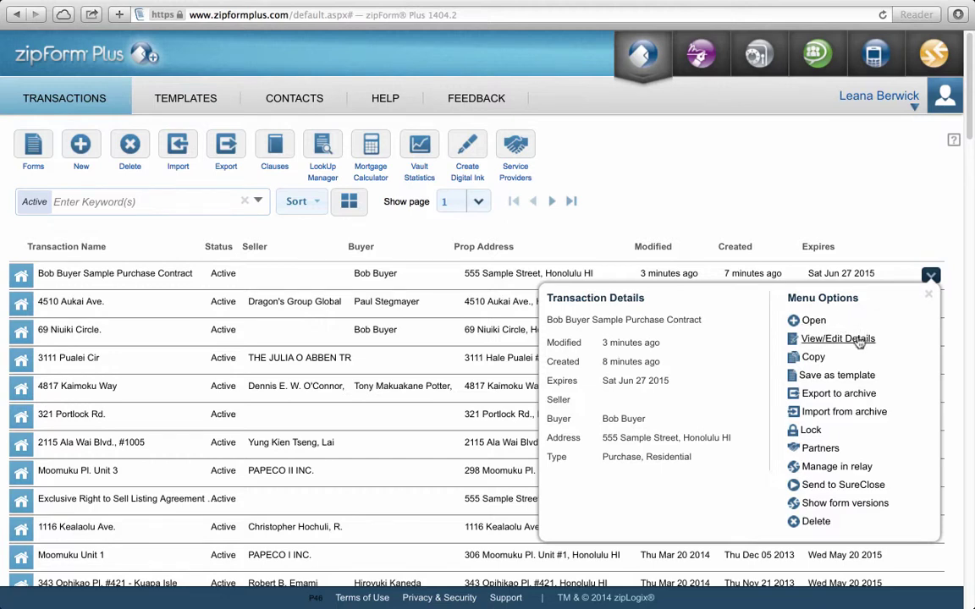
pyautogui.click(861, 340)
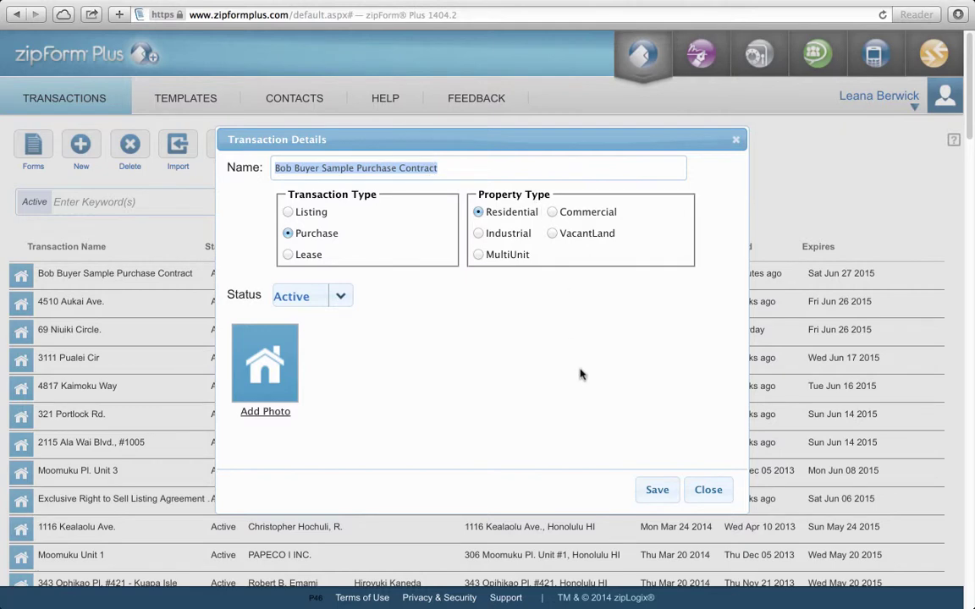
pyautogui.click(703, 491)
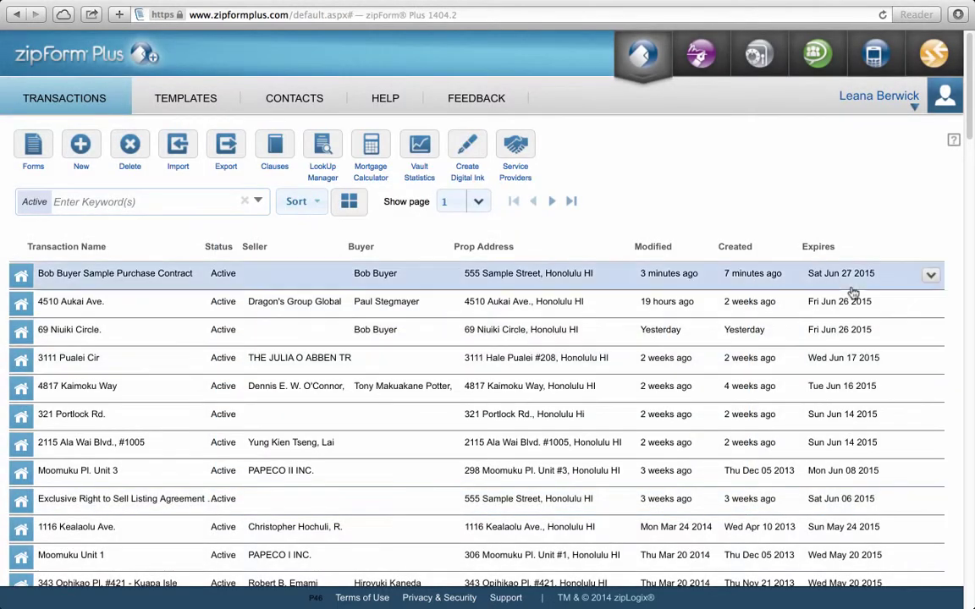
# Open the sample purchase contract transaction to show its list of documents
pyautogui.click(933, 276)
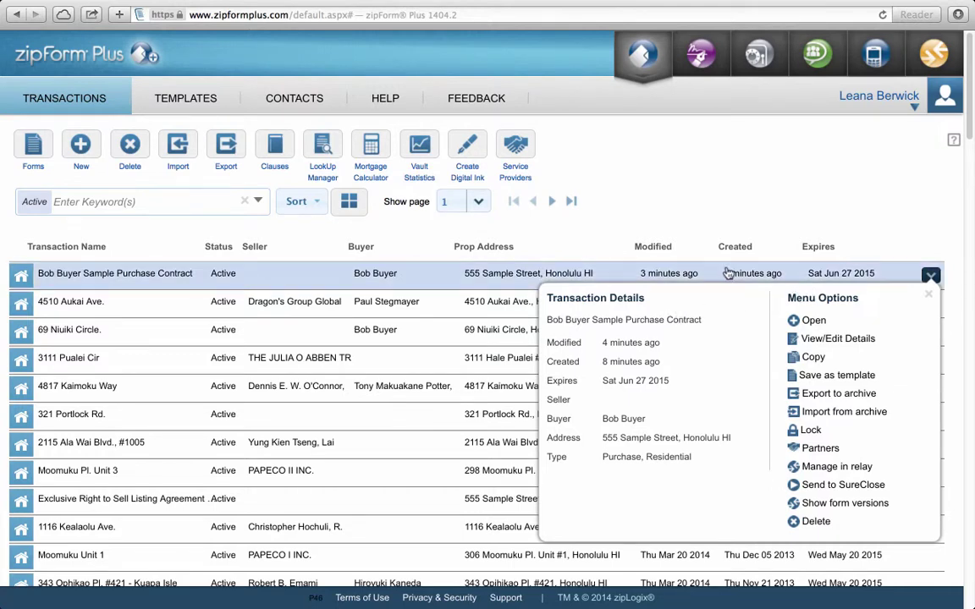
pyautogui.click(927, 298)
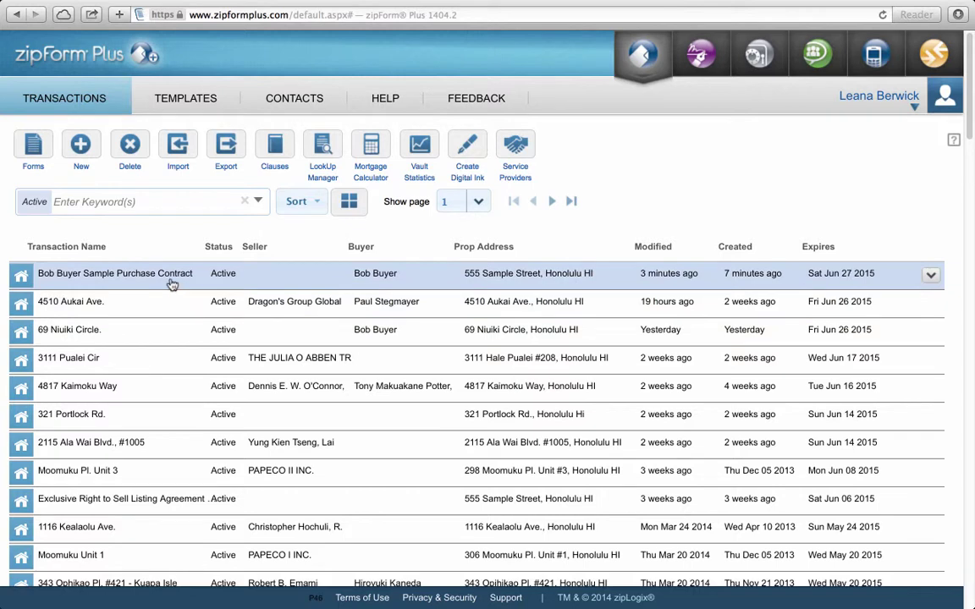
pyautogui.click(172, 286)
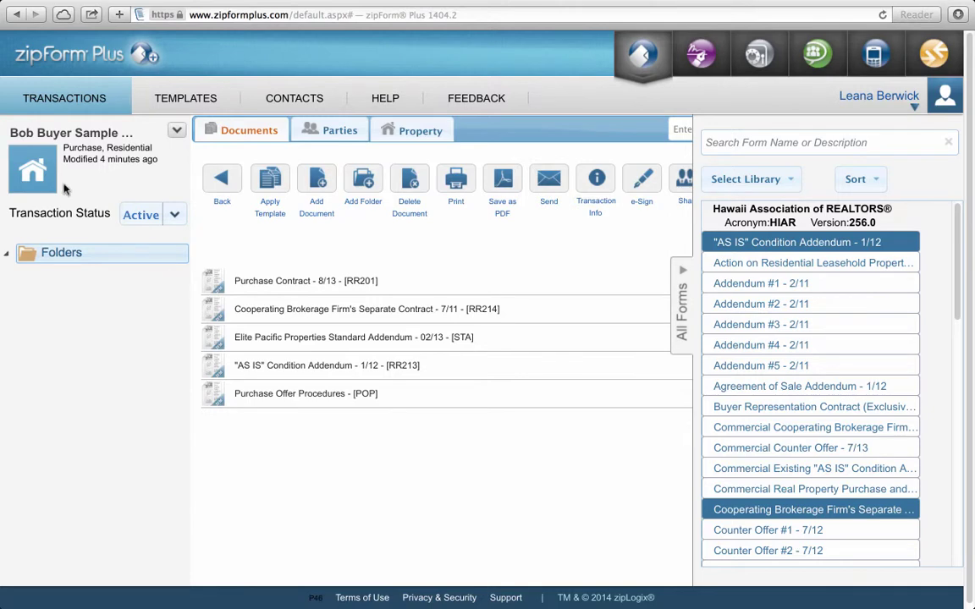
pyautogui.click(177, 132)
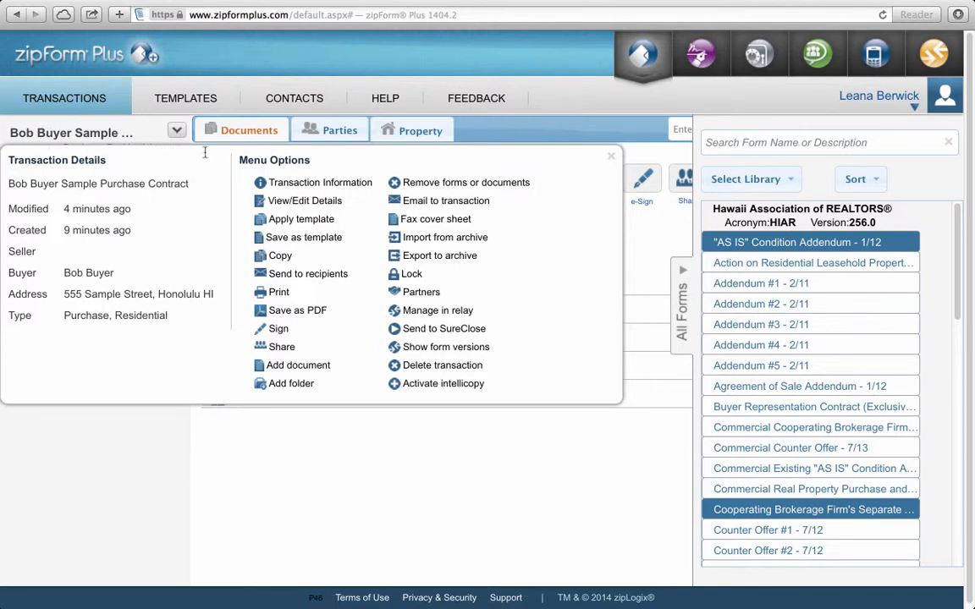
pyautogui.click(614, 160)
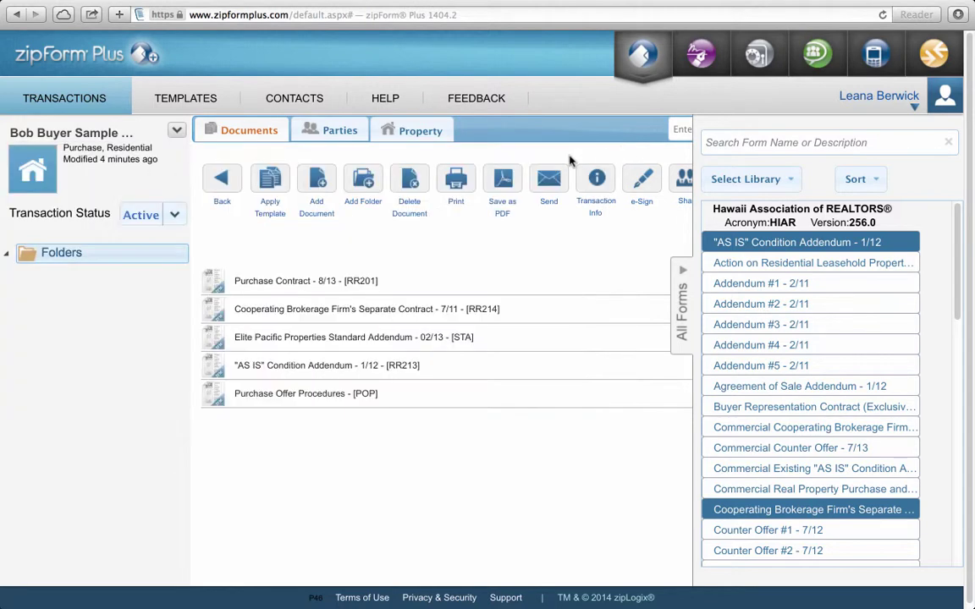
pyautogui.click(176, 133)
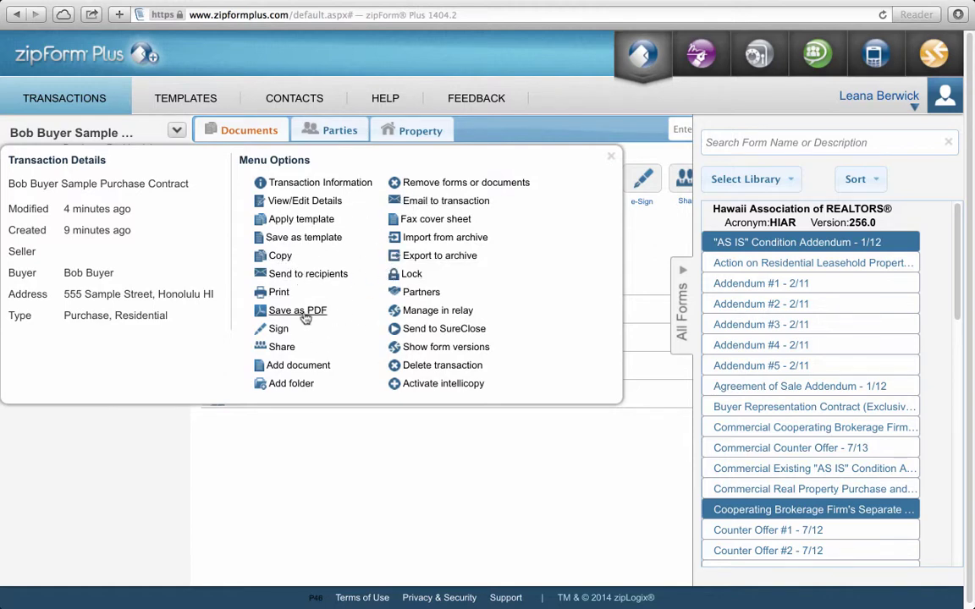
pyautogui.click(613, 161)
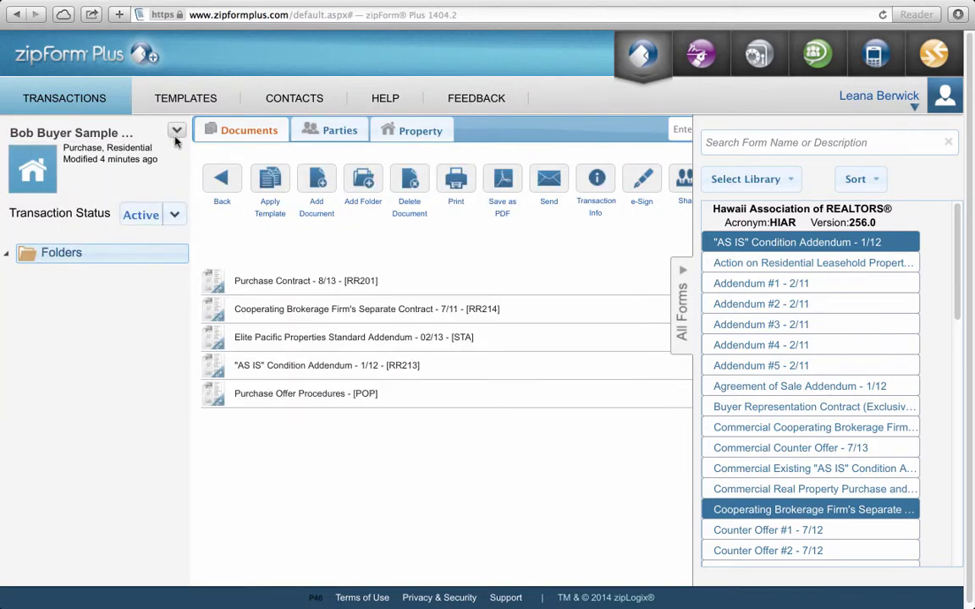
pyautogui.click(176, 217)
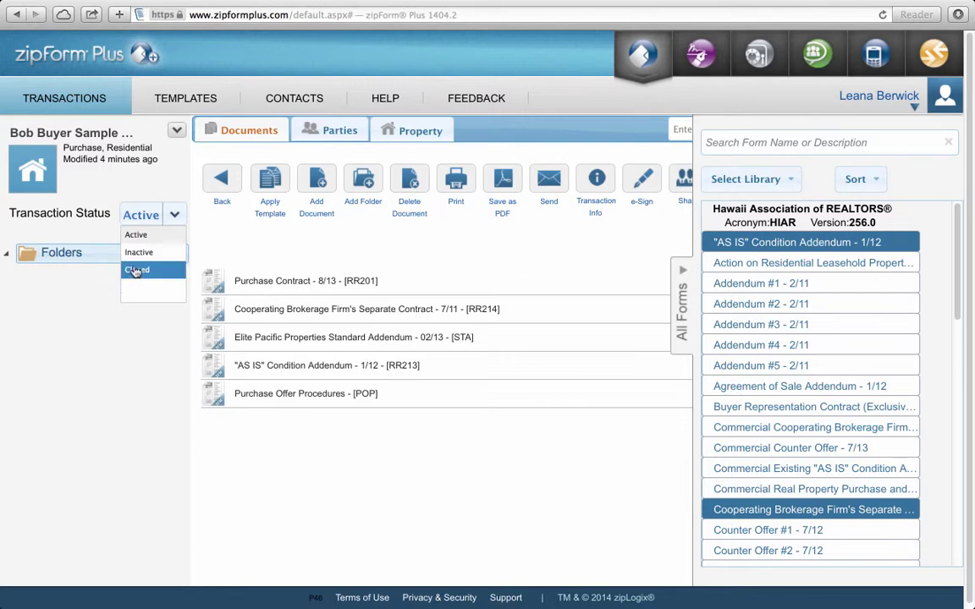
pyautogui.click(74, 284)
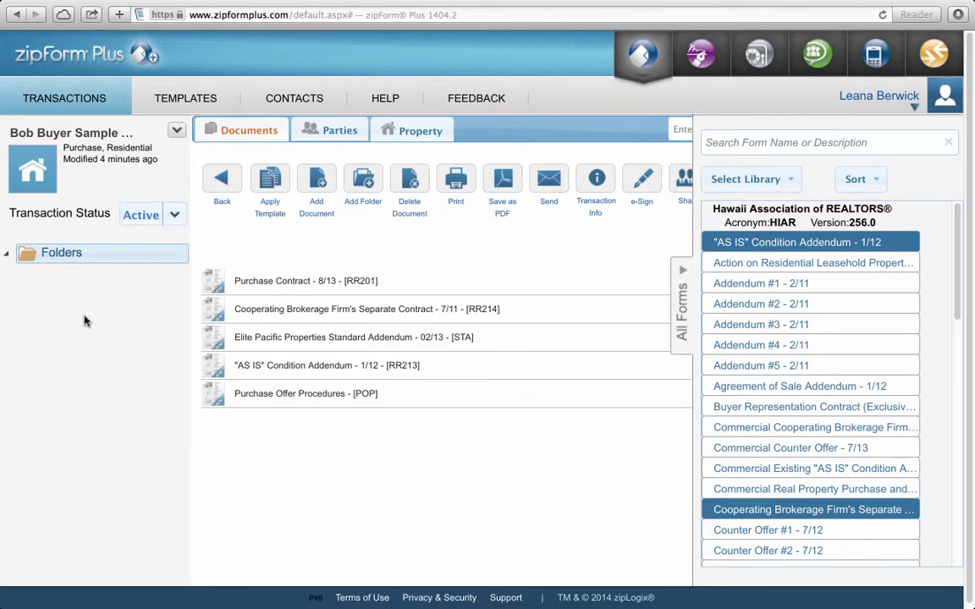
# From the transactions list, open the sample transaction's Purchase Contract - 8/13 - [RR201] form
pyautogui.click(101, 100)
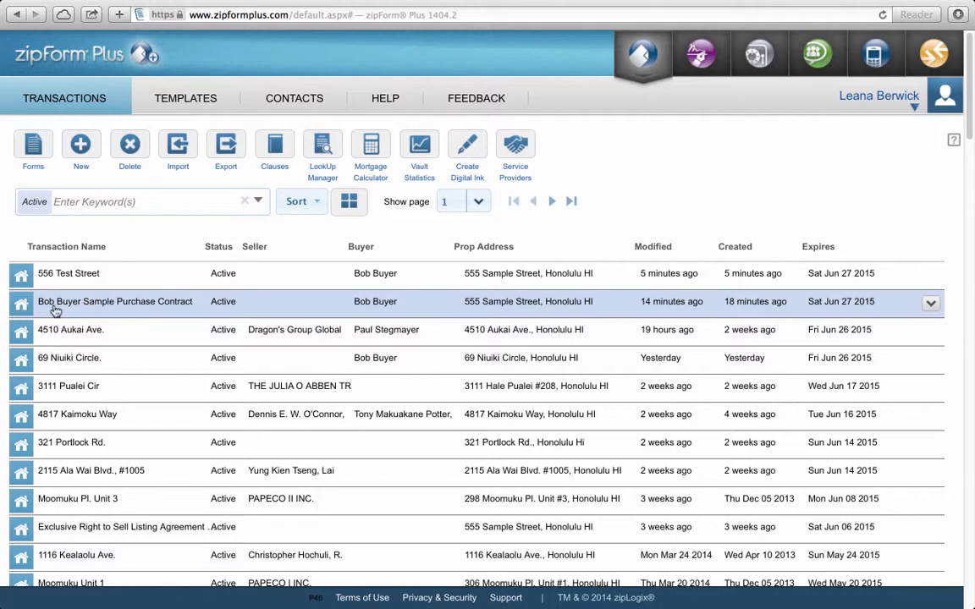
pyautogui.click(58, 310)
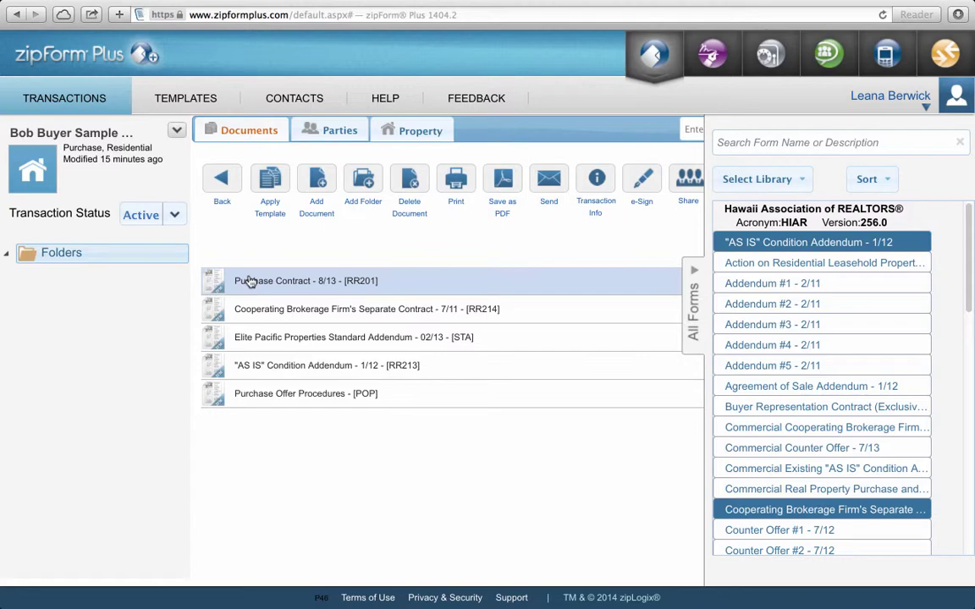
pyautogui.doubleClick(250, 282)
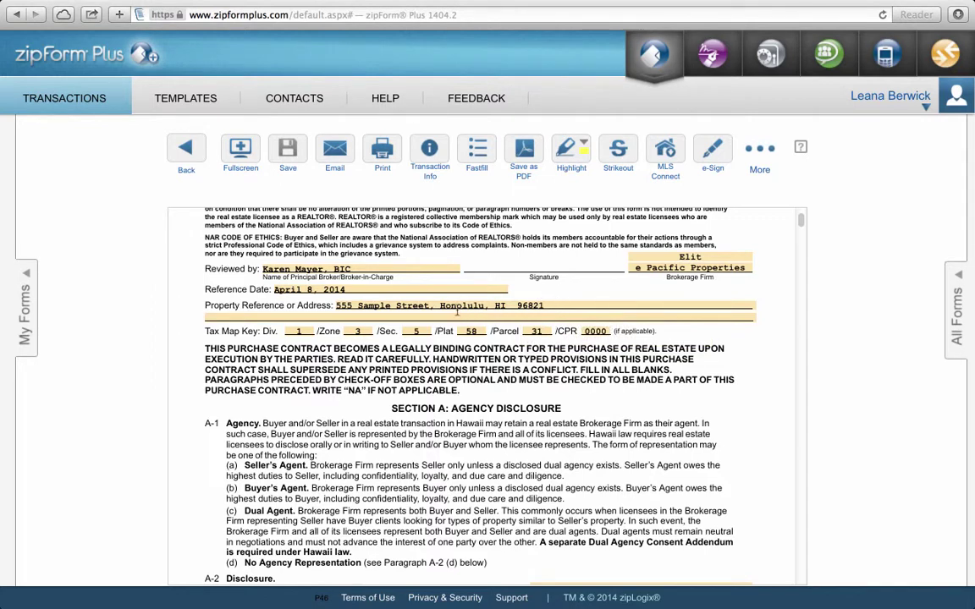
# Clear the property's street address and zip code so only Honolulu, HI remains
pyautogui.click(542, 306)
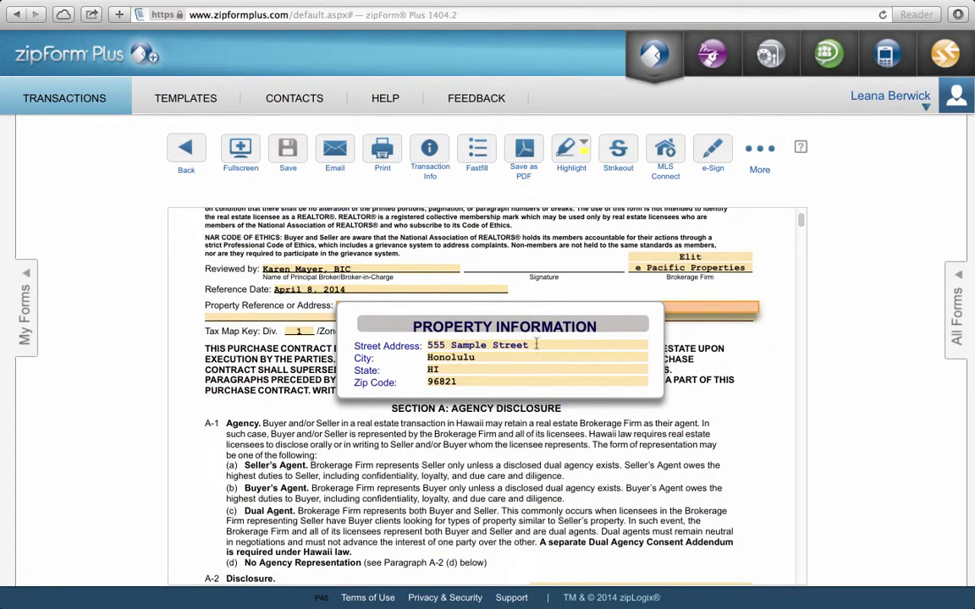
pyautogui.click(508, 346)
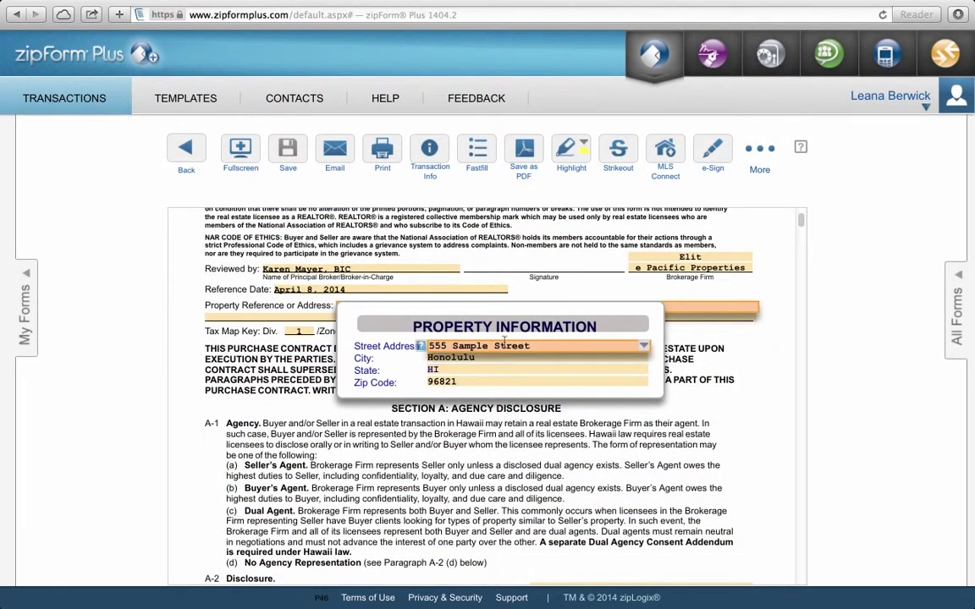
pyautogui.press('BackSpace')
pyautogui.press('BackSpace')
pyautogui.press('BackSpace')
pyautogui.press('BackSpace')
pyautogui.press('BackSpace')
pyautogui.press('BackSpace')
pyautogui.press('BackSpace')
pyautogui.press('BackSpace')
pyautogui.press('BackSpace')
pyautogui.press('BackSpace')
pyautogui.press('BackSpace')
pyautogui.press('BackSpace')
pyautogui.press('BackSpace')
pyautogui.press('BackSpace')
pyautogui.press('BackSpace')
pyautogui.press('BackSpace')
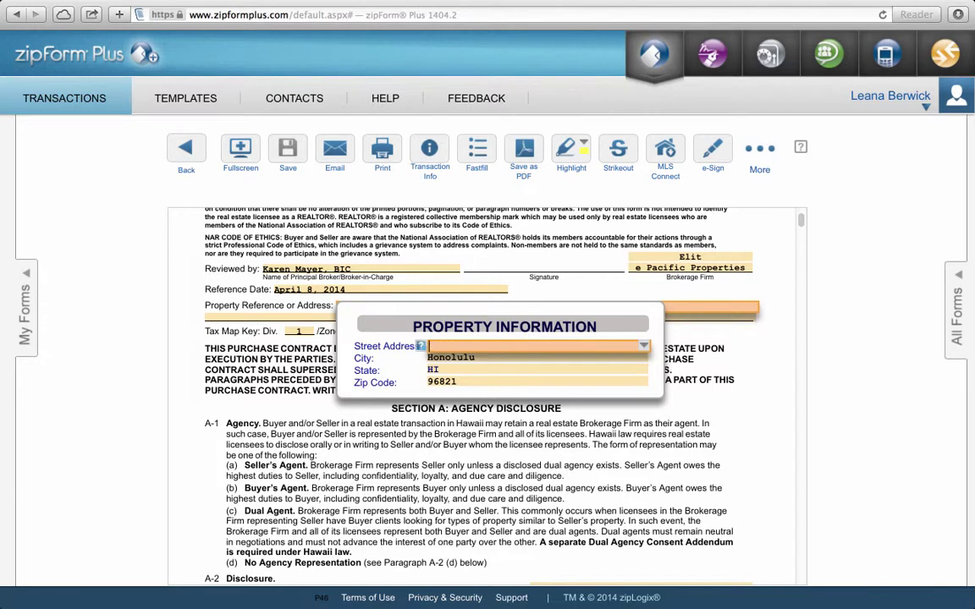
pyautogui.click(420, 488)
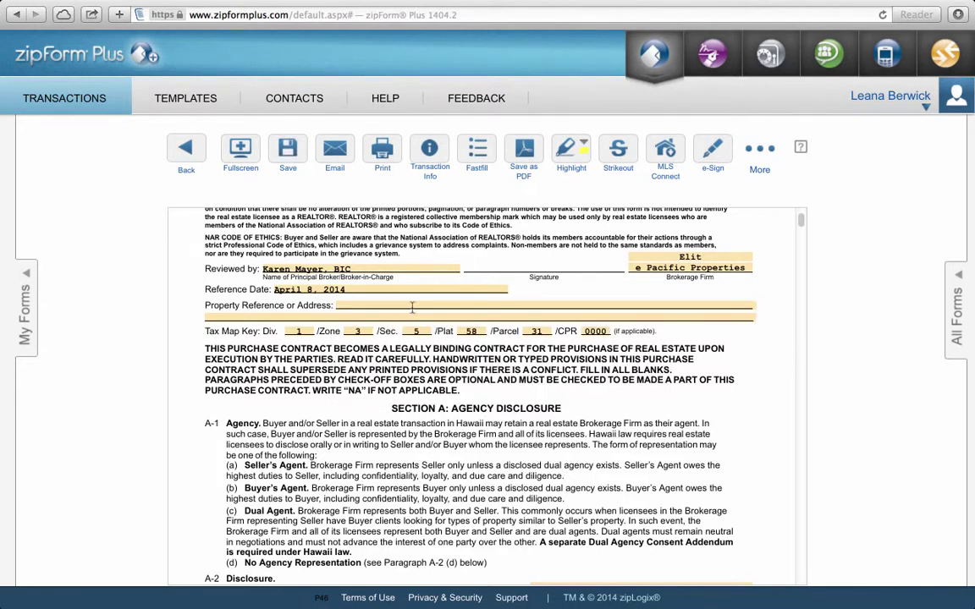
pyautogui.click(412, 308)
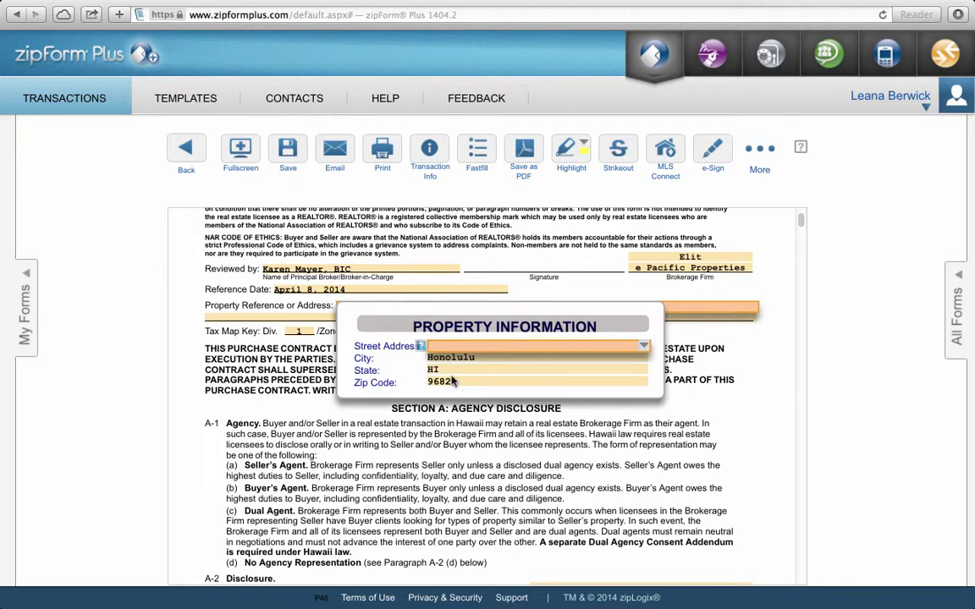
pyautogui.click(433, 305)
pyautogui.click(465, 382)
pyautogui.press('BackSpace')
pyautogui.press('BackSpace')
pyautogui.press('BackSpace')
pyautogui.press('BackSpace')
pyautogui.press('BackSpace')
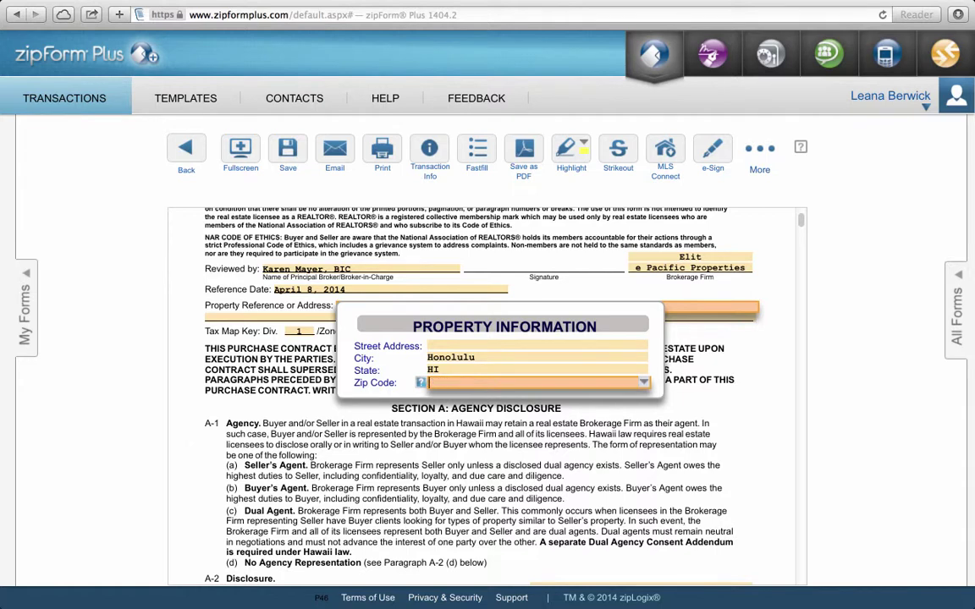
pyautogui.click(471, 431)
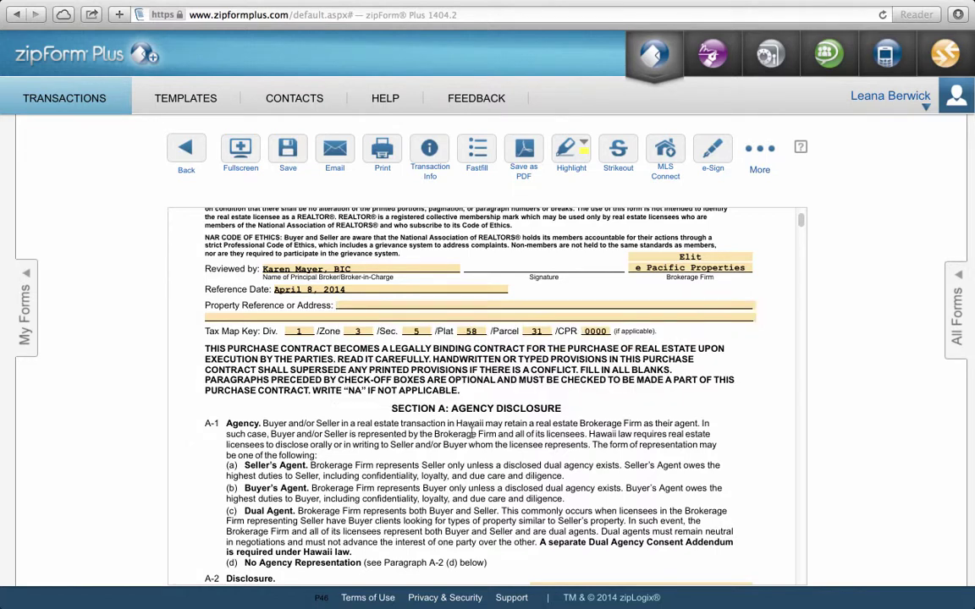
# Delete Parcel 31 from the Tax Map Key, then scroll down to Section B's earnest money deposit
pyautogui.scroll(-3, 470, 429)
pyautogui.scroll(2, 426, 394)
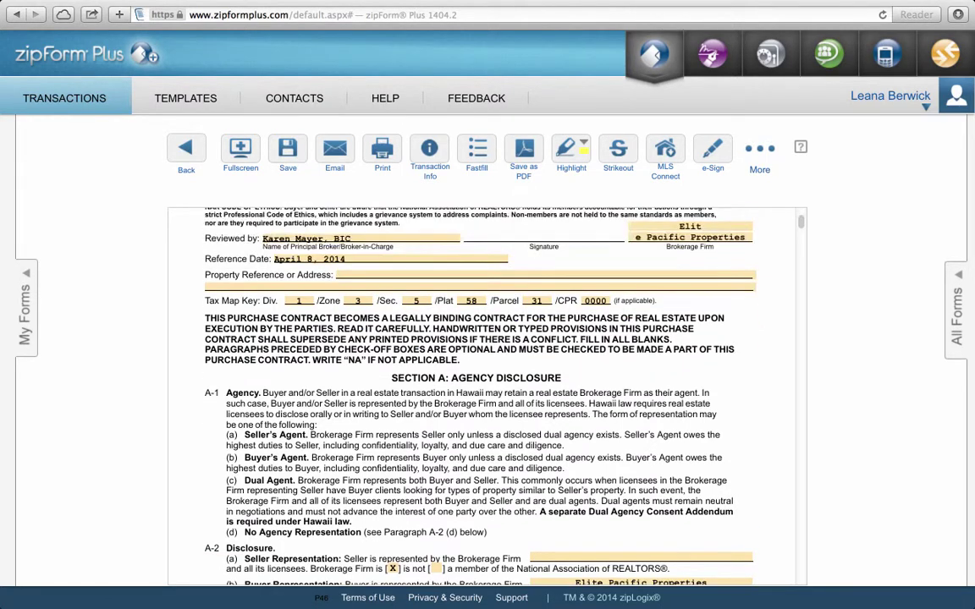
pyautogui.click(533, 302)
pyautogui.press('BackSpace')
pyautogui.press('BackSpace')
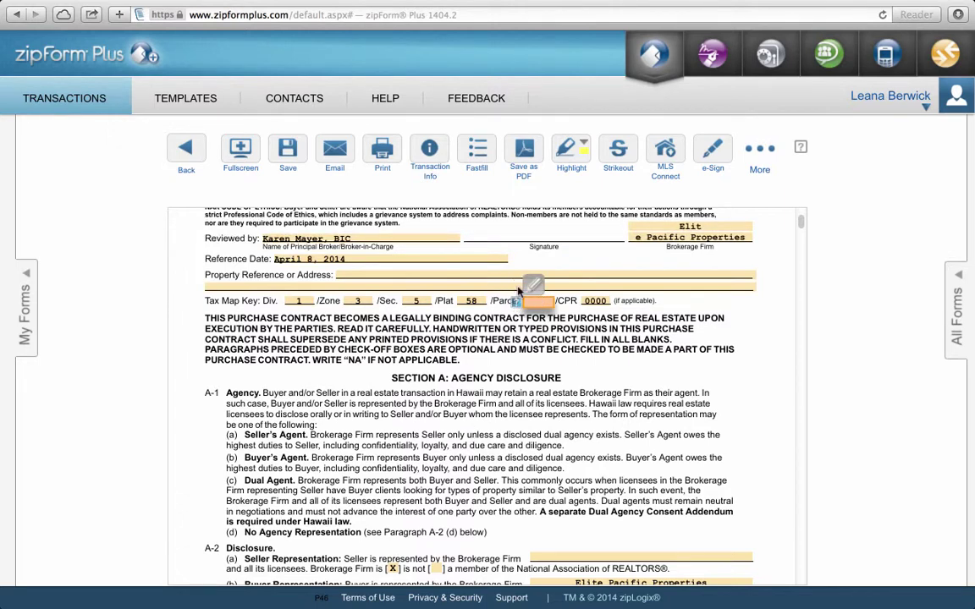
pyautogui.click(473, 302)
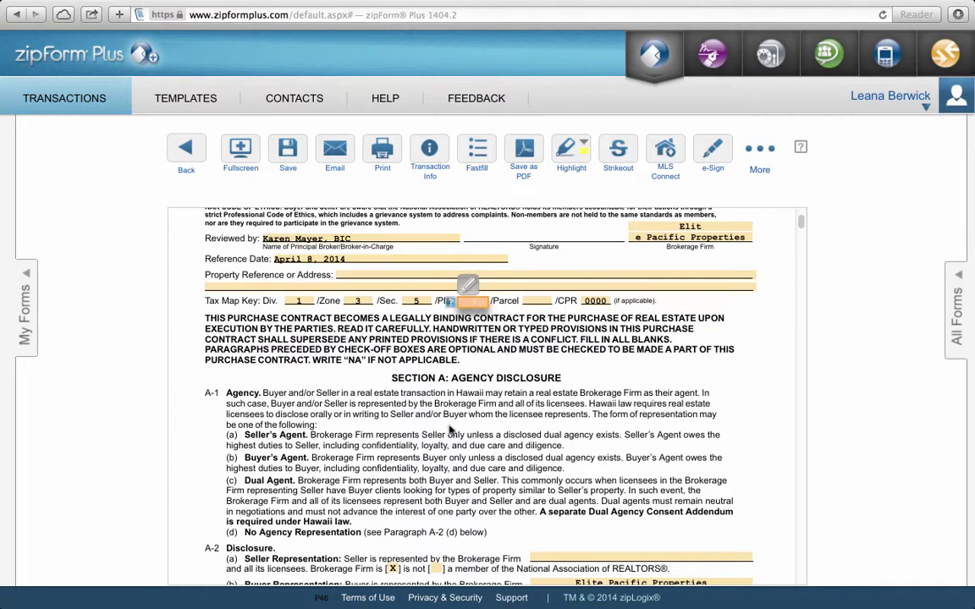
pyautogui.scroll(-4, 408, 381)
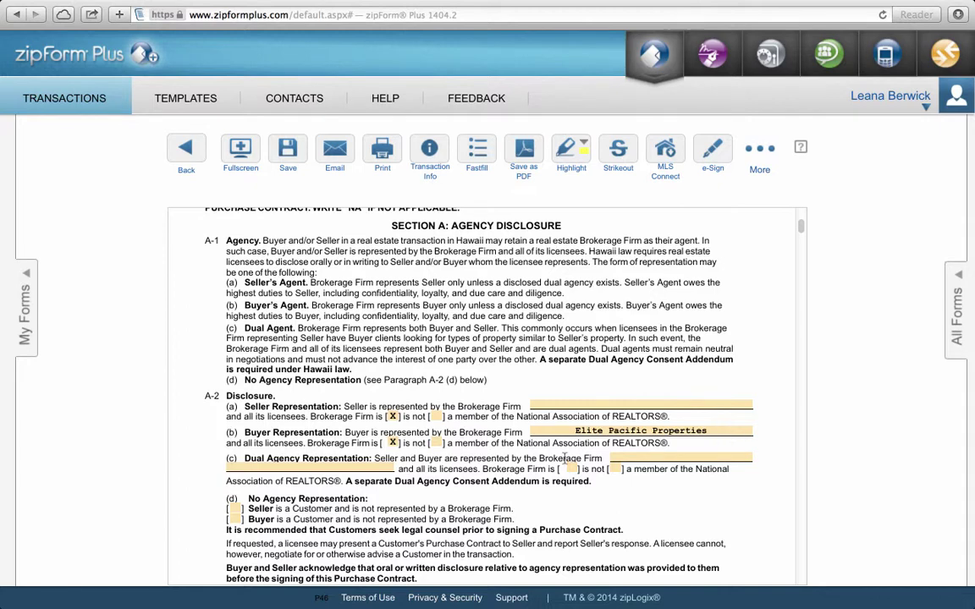
pyautogui.scroll(-2, 565, 458)
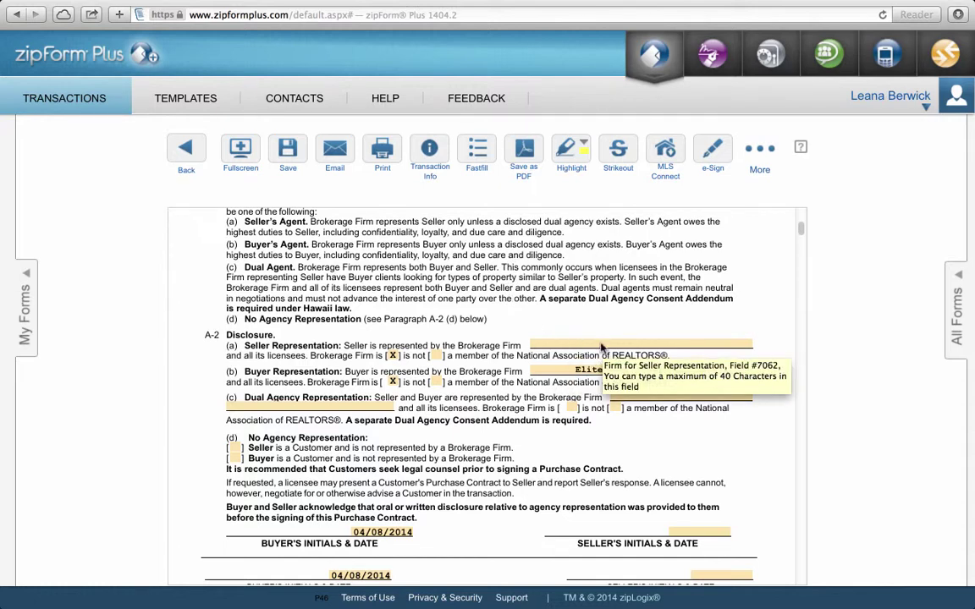
pyautogui.scroll(-3, 486, 266)
pyautogui.scroll(-1, 487, 381)
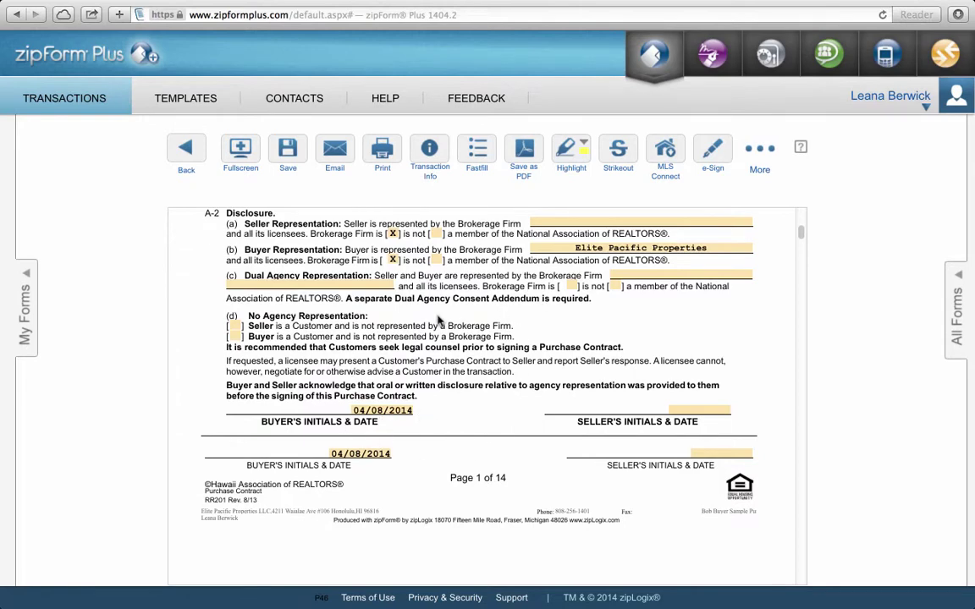
pyautogui.scroll(-1, 396, 289)
pyautogui.scroll(-10, 241, 253)
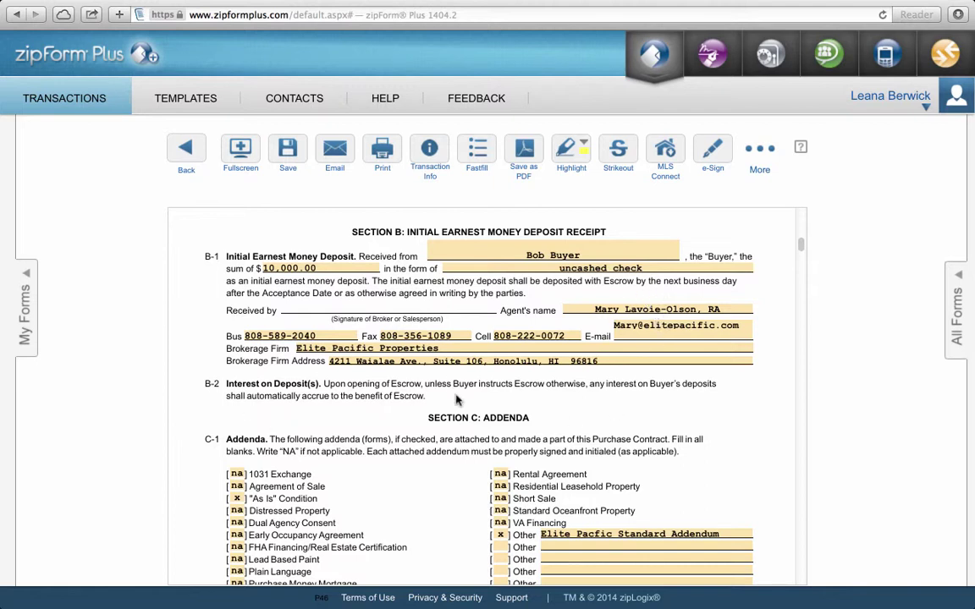
# Scroll through the contract's remaining sections, then save it and return to the five-document list
pyautogui.scroll(-3, 384, 406)
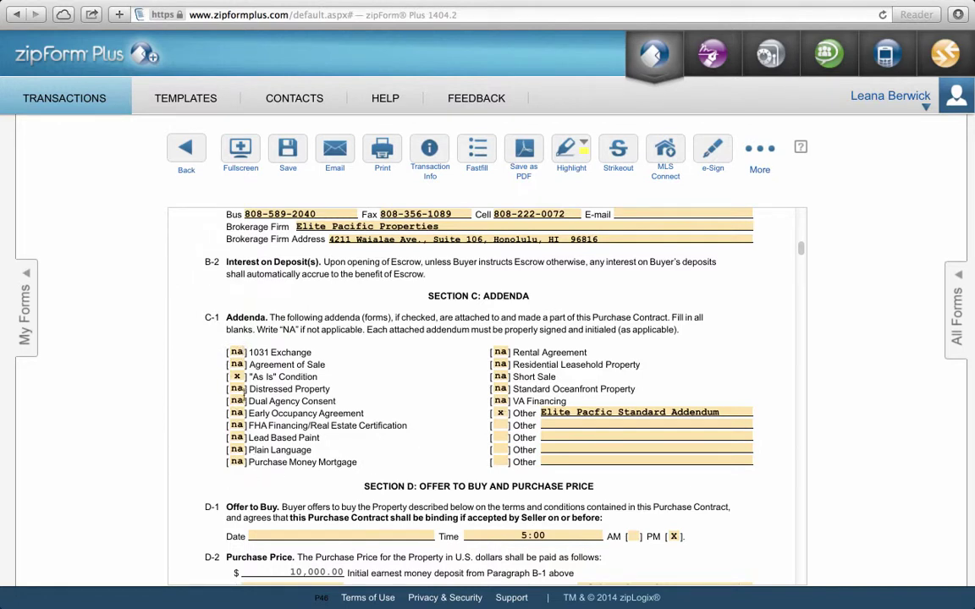
pyautogui.scroll(-3, 377, 480)
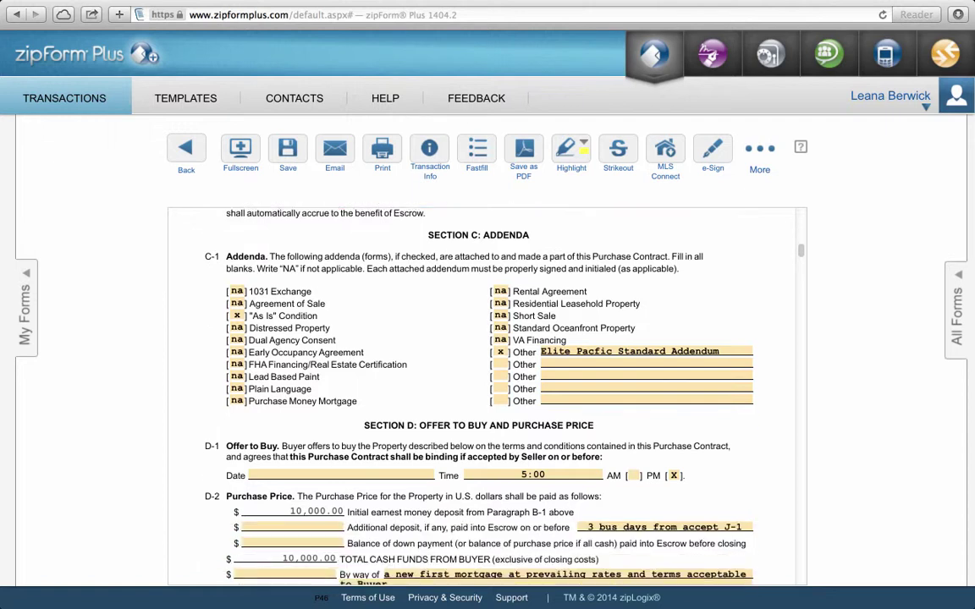
pyautogui.scroll(-2, 486, 389)
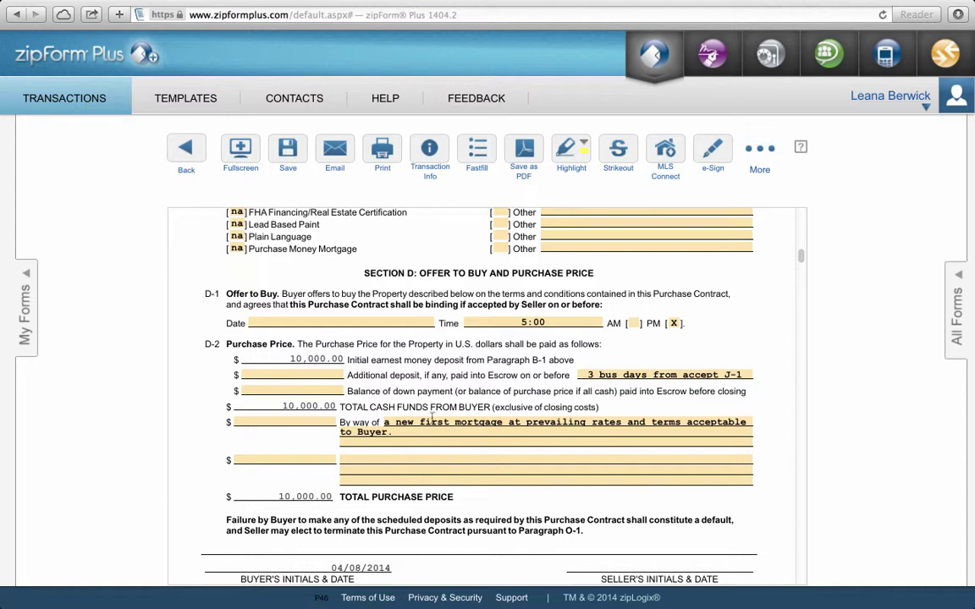
pyautogui.scroll(-3, 409, 435)
pyautogui.scroll(-7, 487, 396)
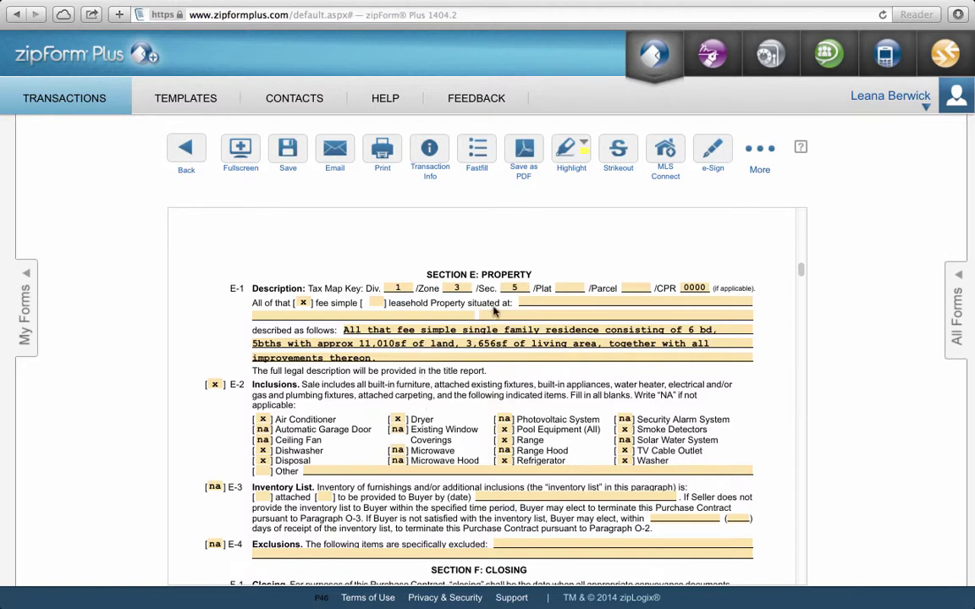
pyautogui.scroll(-2, 367, 380)
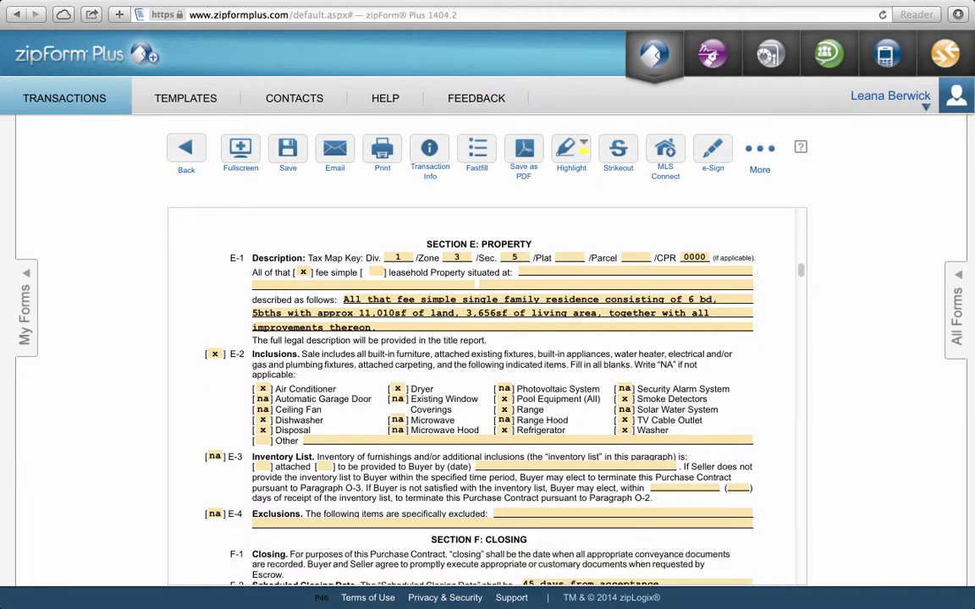
pyautogui.scroll(-5, 486, 381)
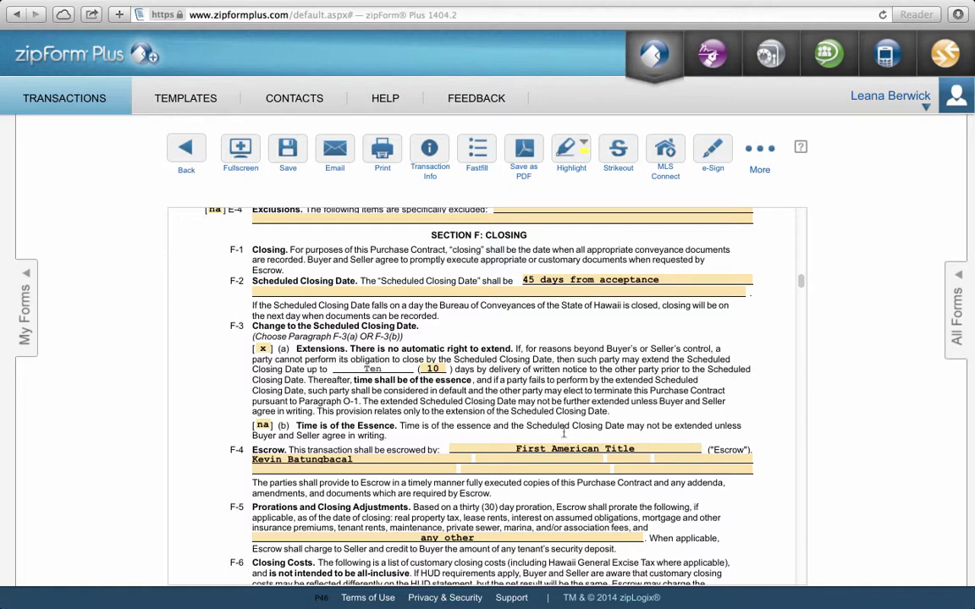
pyautogui.scroll(-9, 559, 413)
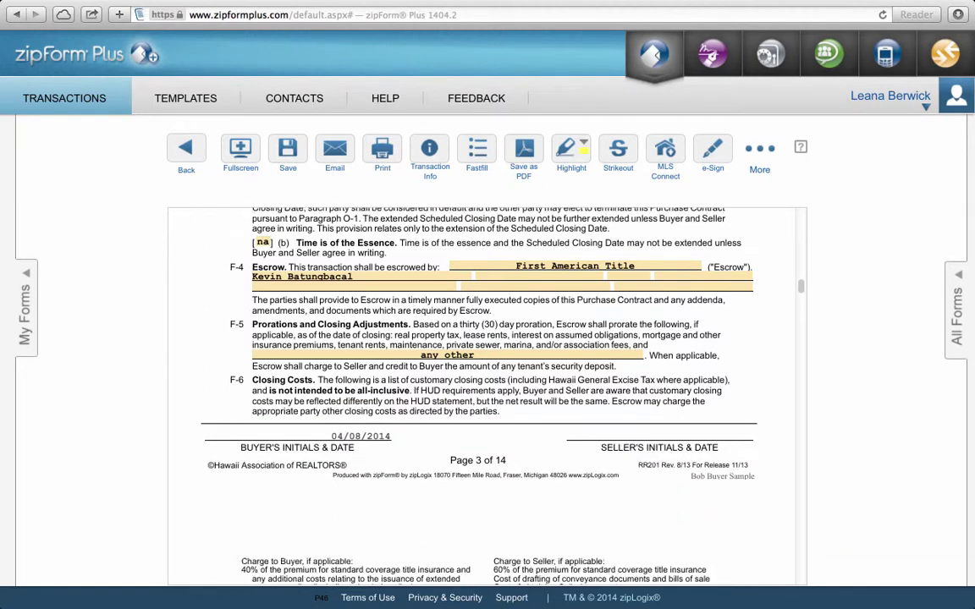
pyautogui.scroll(-5, 487, 396)
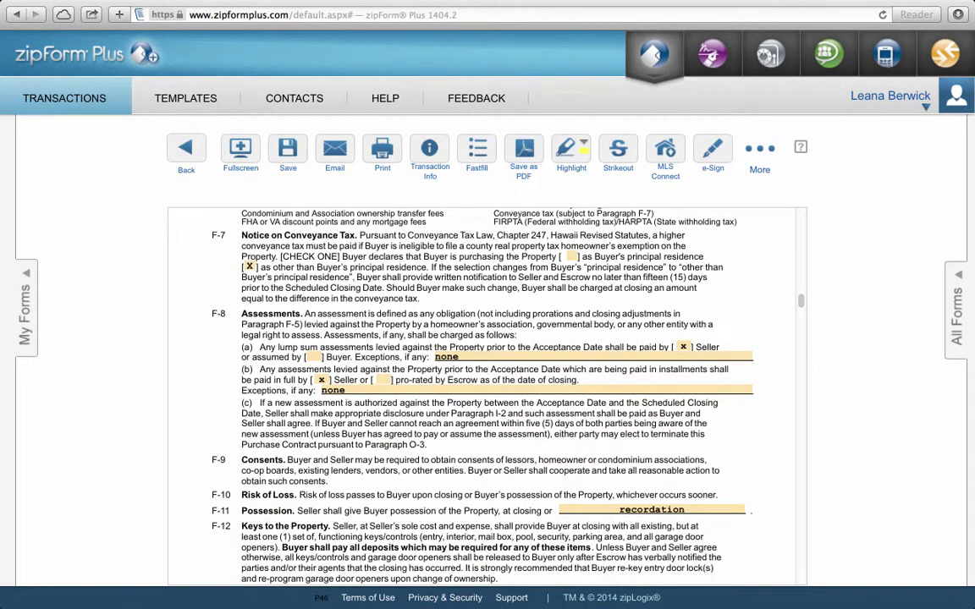
pyautogui.scroll(1, 482, 394)
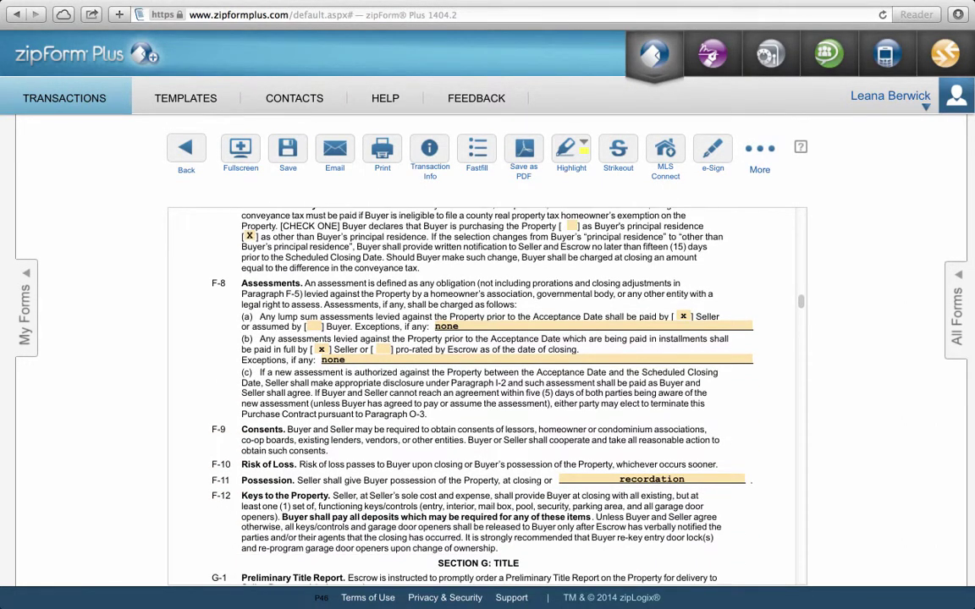
pyautogui.scroll(-5, 486, 396)
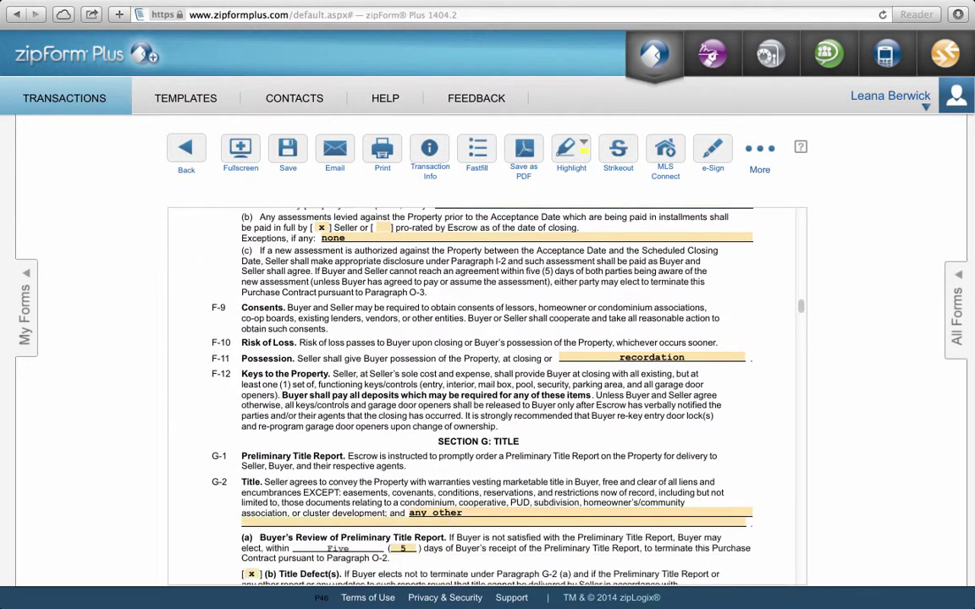
pyautogui.scroll(-4, 487, 396)
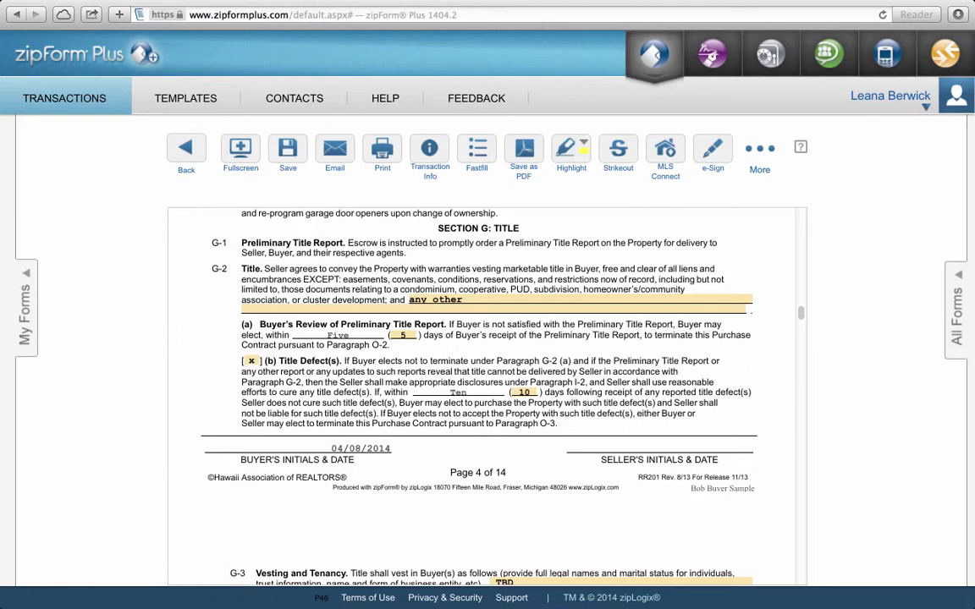
pyautogui.scroll(-6, 487, 393)
pyautogui.scroll(-3, 486, 394)
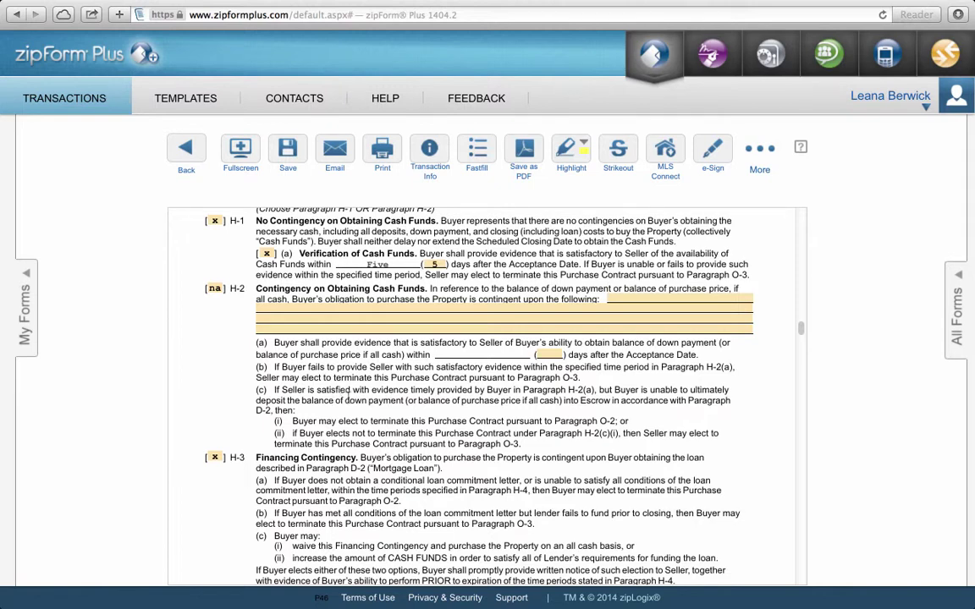
pyautogui.click(188, 161)
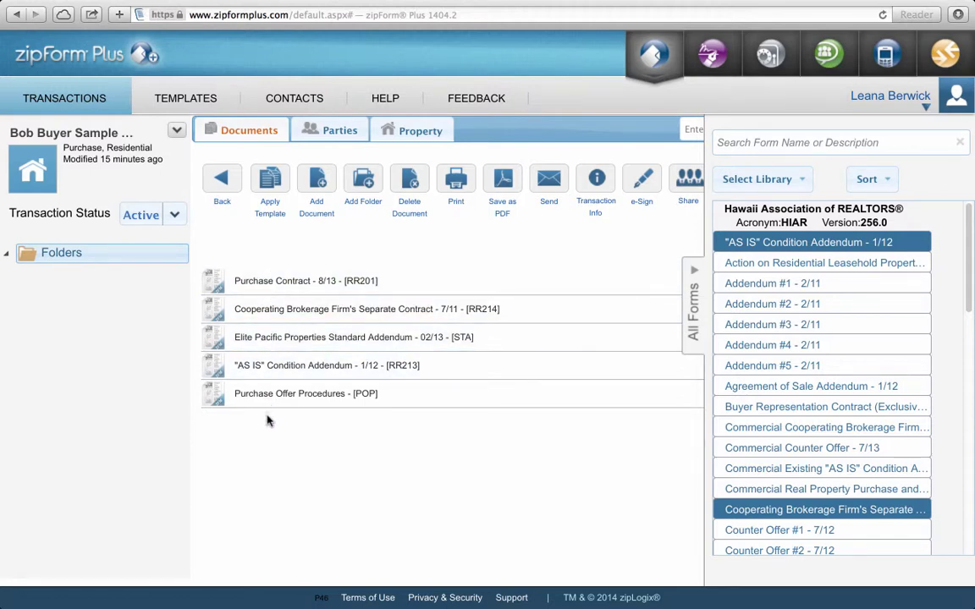
# Save the transaction as a template named 'SFR - Purchase Contract Template'
pyautogui.click(177, 132)
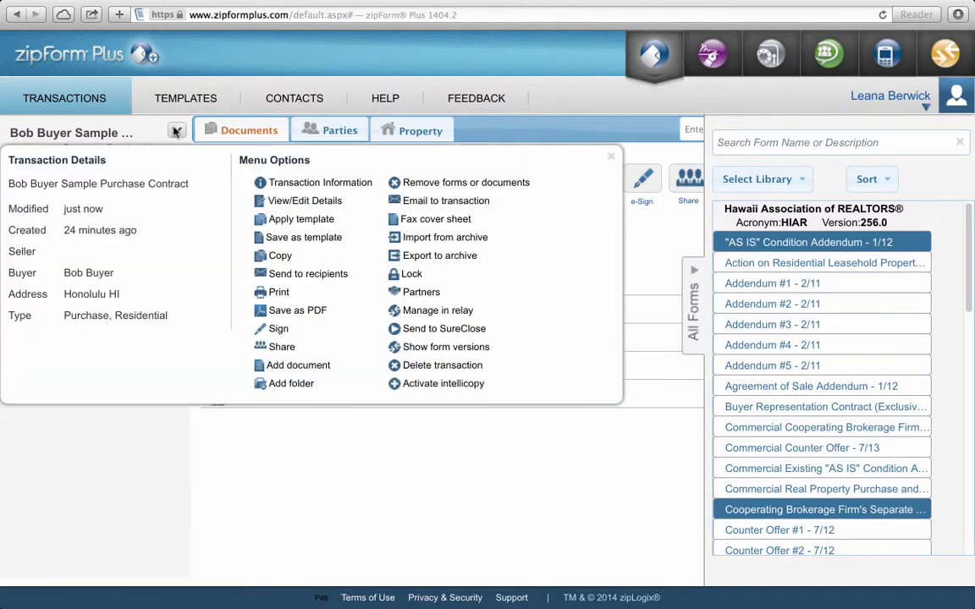
pyautogui.click(303, 238)
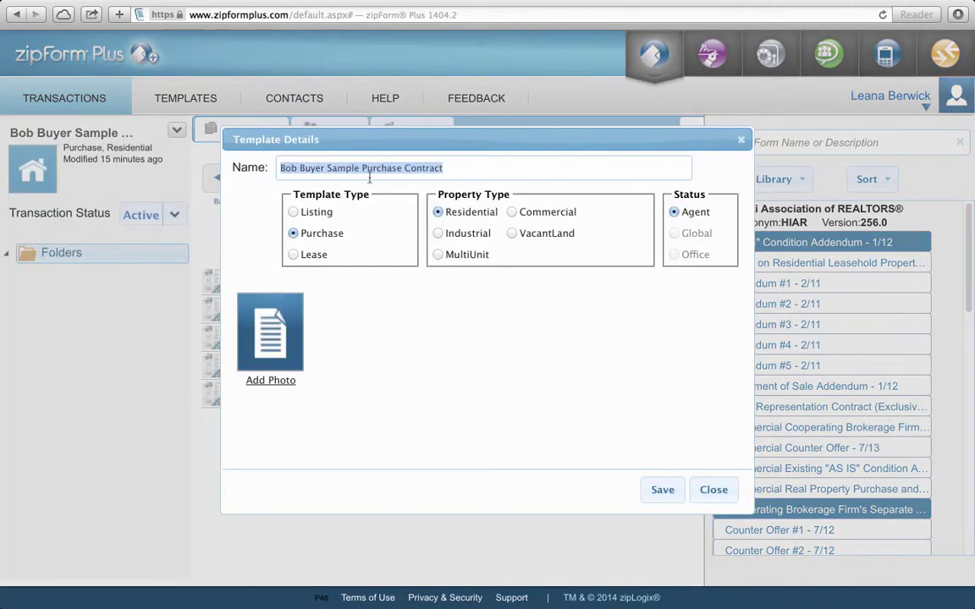
pyautogui.write('SF')
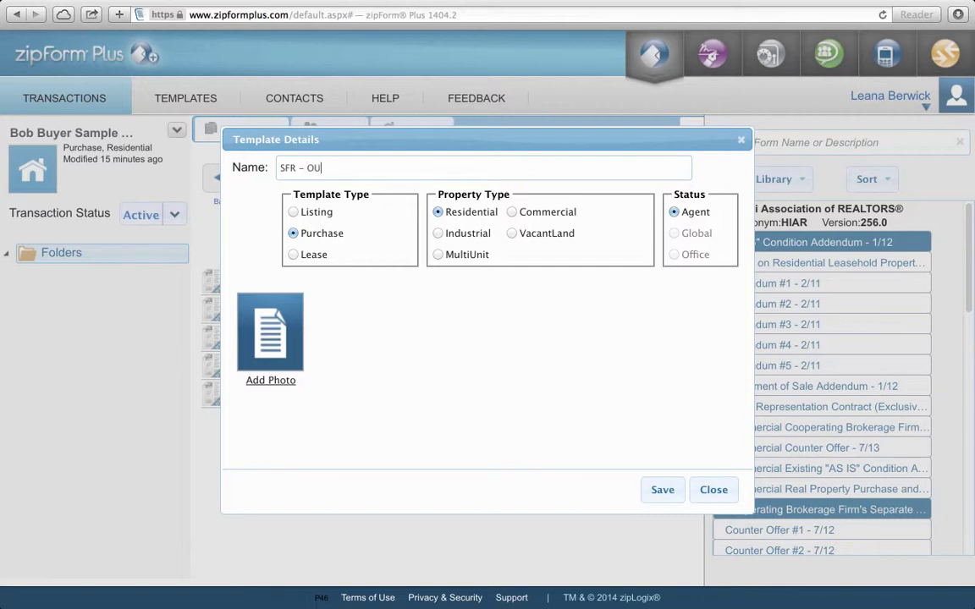
pyautogui.write('R - Purchase Contract Sam')
pyautogui.press('BackSpace')
pyautogui.press('BackSpace')
pyautogui.press('BackSpace')
pyautogui.write('Template')
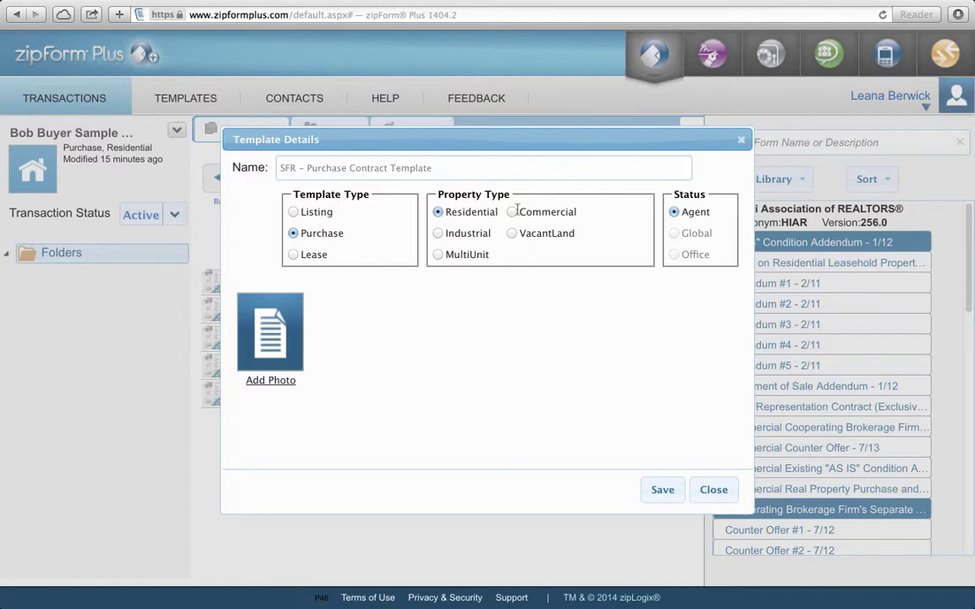
pyautogui.click(663, 494)
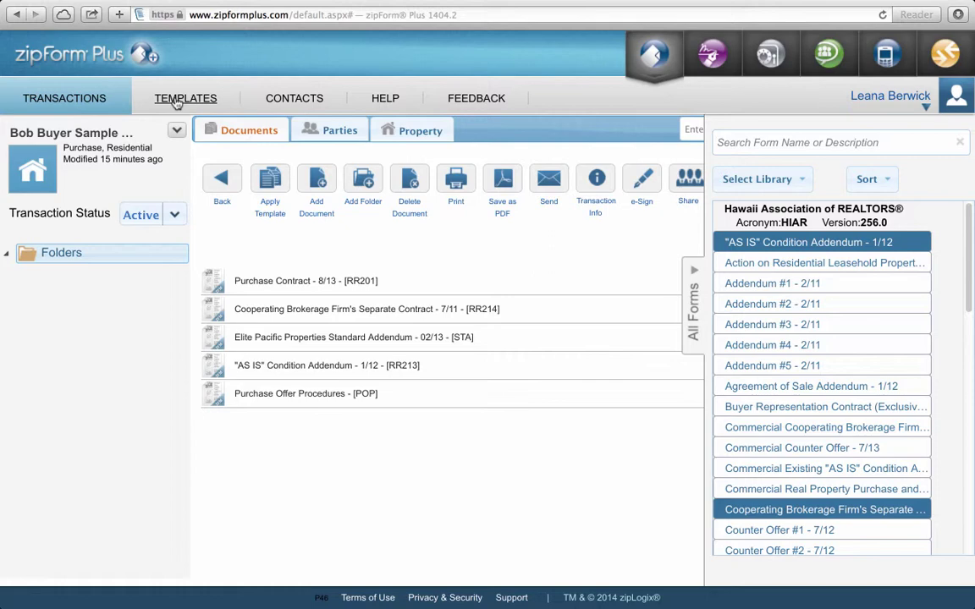
# Inspect the new template's Purchase Contract form, then return to the templates list
pyautogui.click(178, 102)
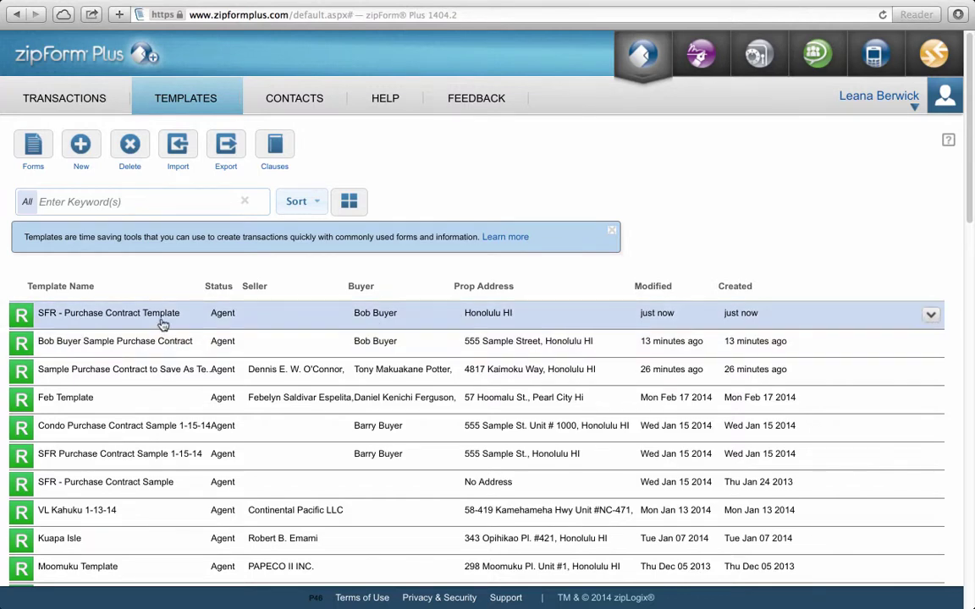
pyautogui.click(162, 325)
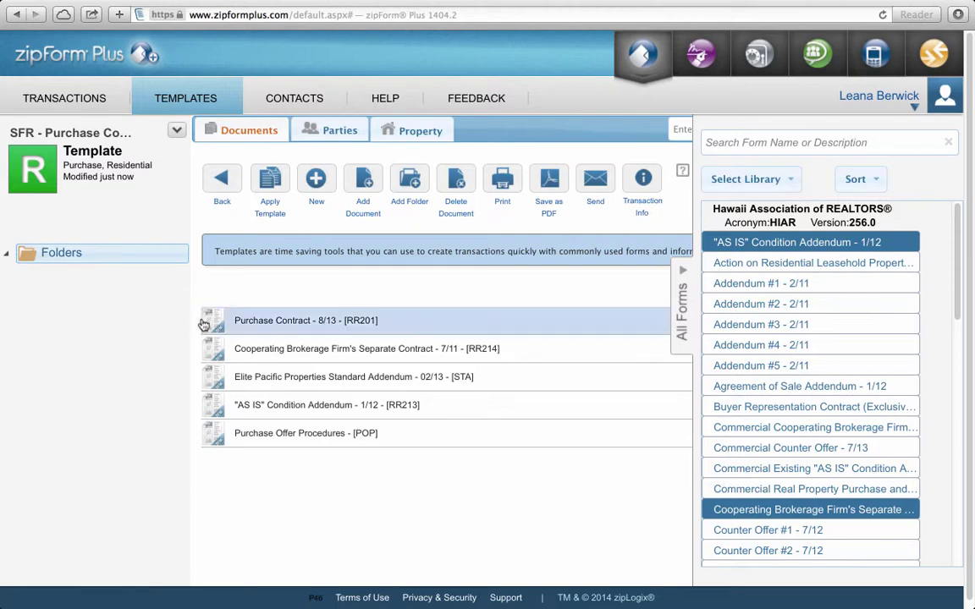
pyautogui.click(243, 330)
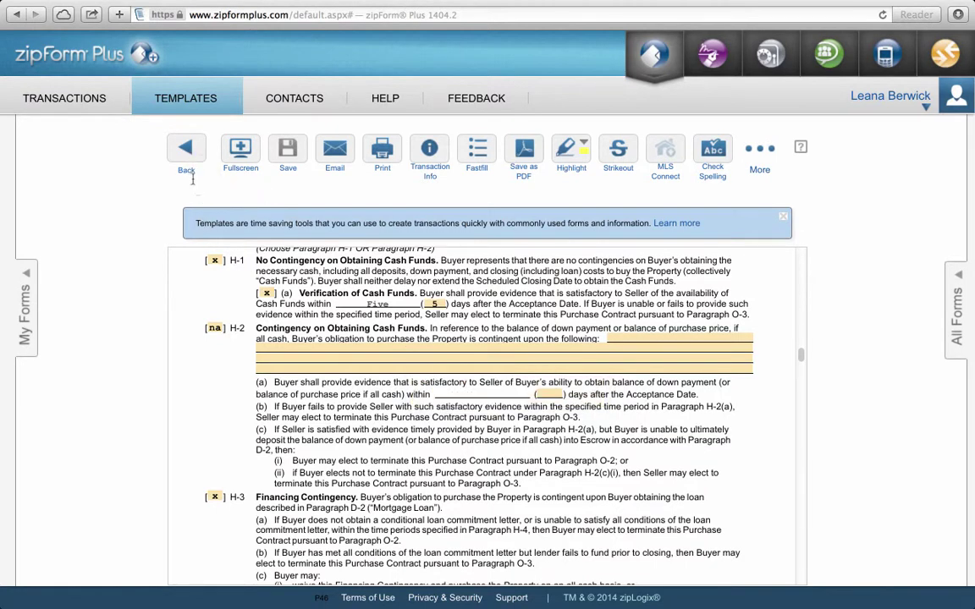
pyautogui.click(185, 153)
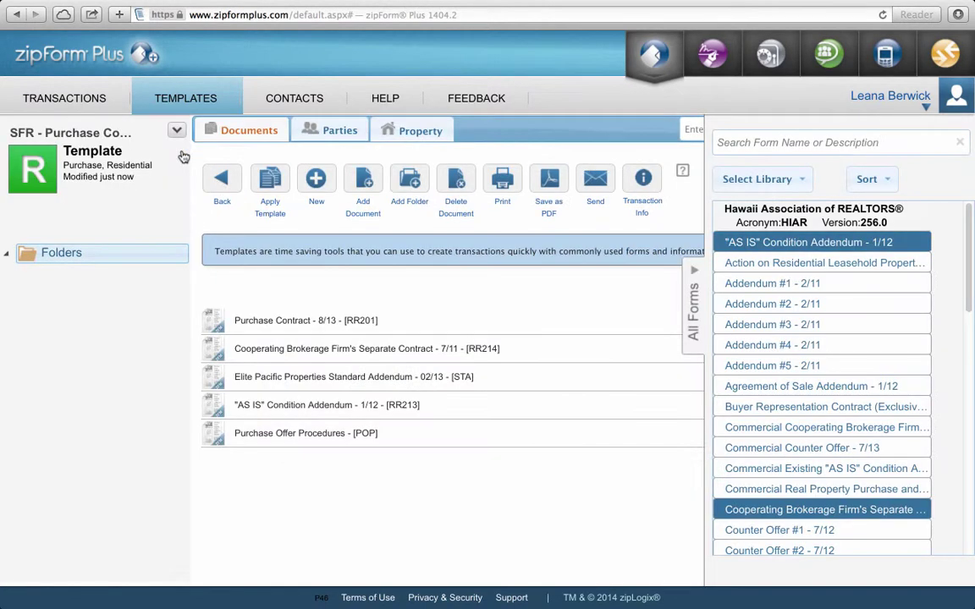
pyautogui.click(64, 99)
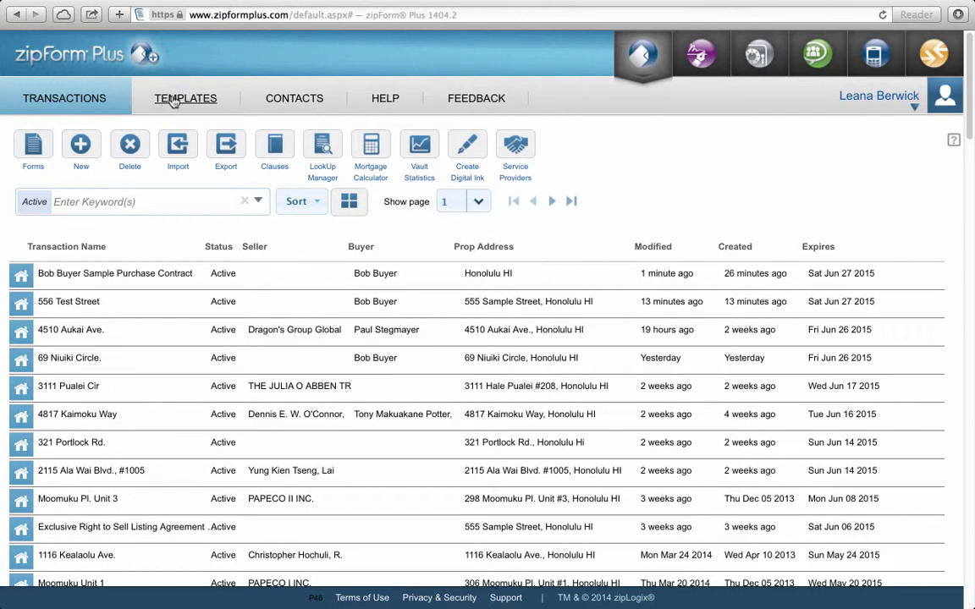
pyautogui.click(174, 101)
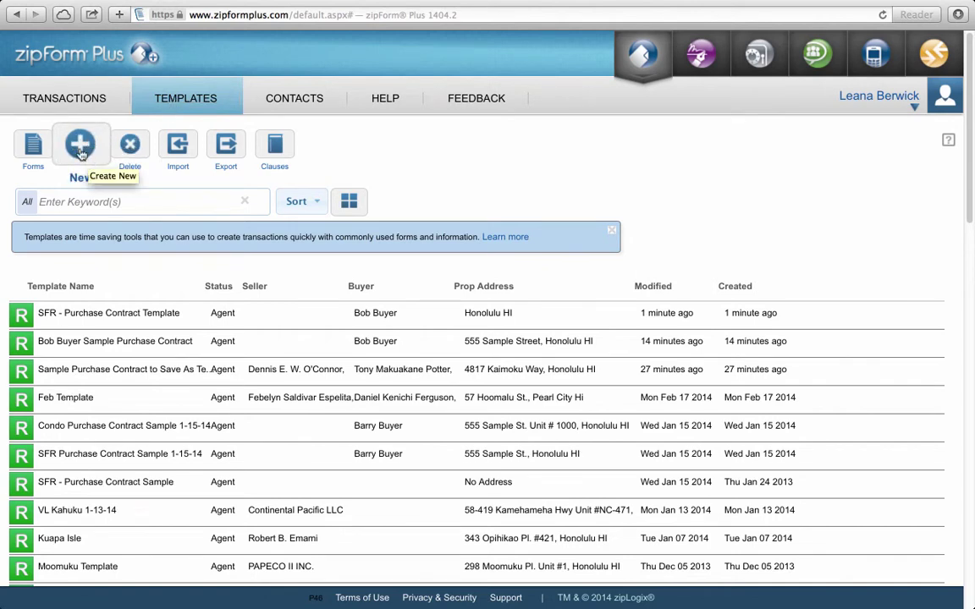
# Create and save a new Purchase template named 'SFR - Purchase Contract New'
pyautogui.click(81, 149)
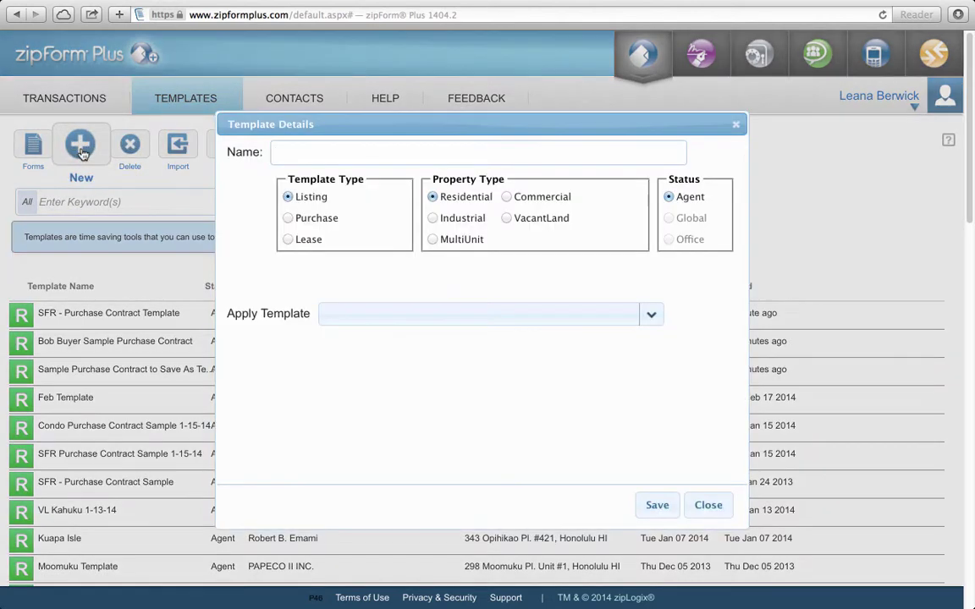
pyautogui.click(283, 156)
pyautogui.write('SFR')
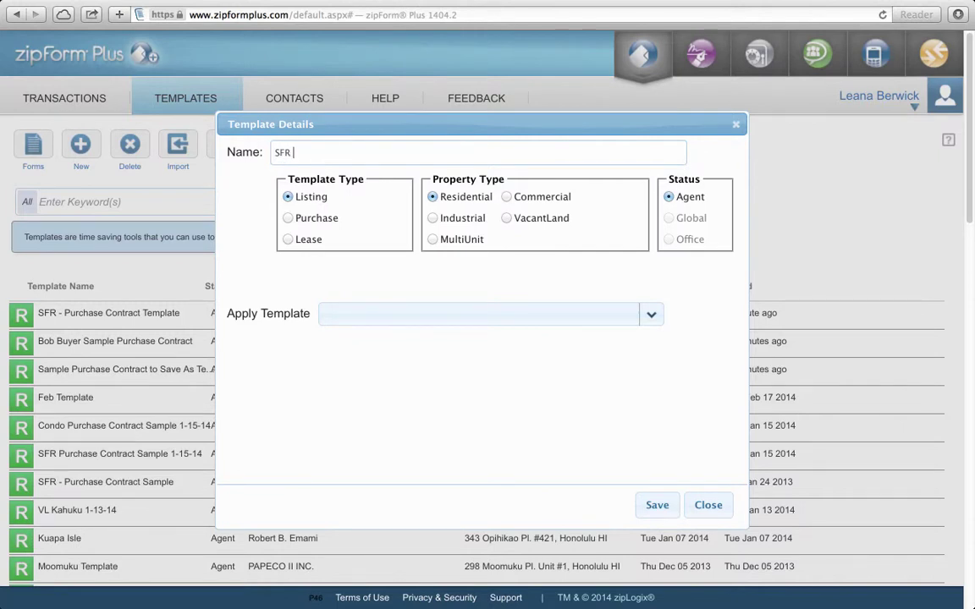
pyautogui.write(' - Purchase Contract New')
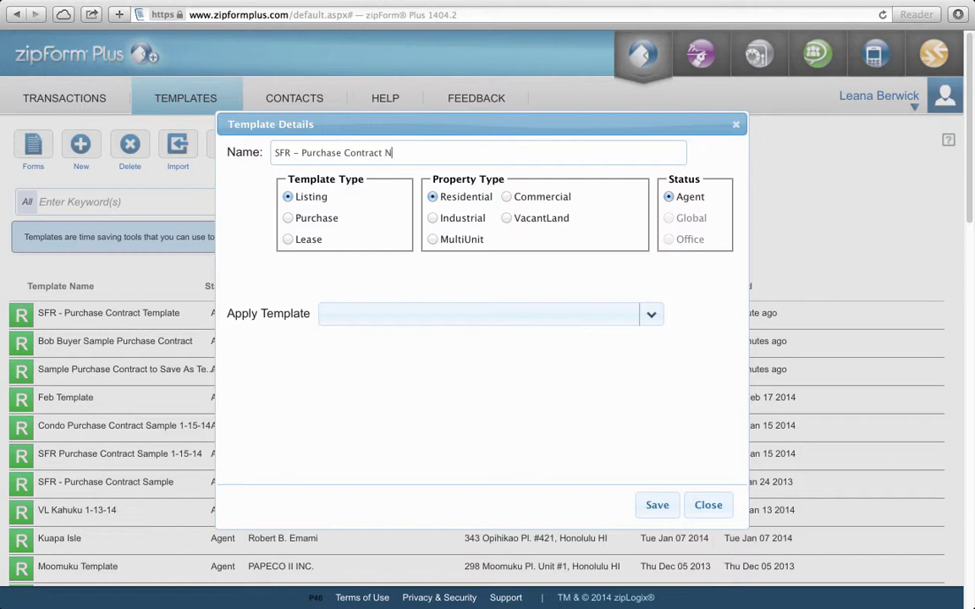
pyautogui.click(288, 218)
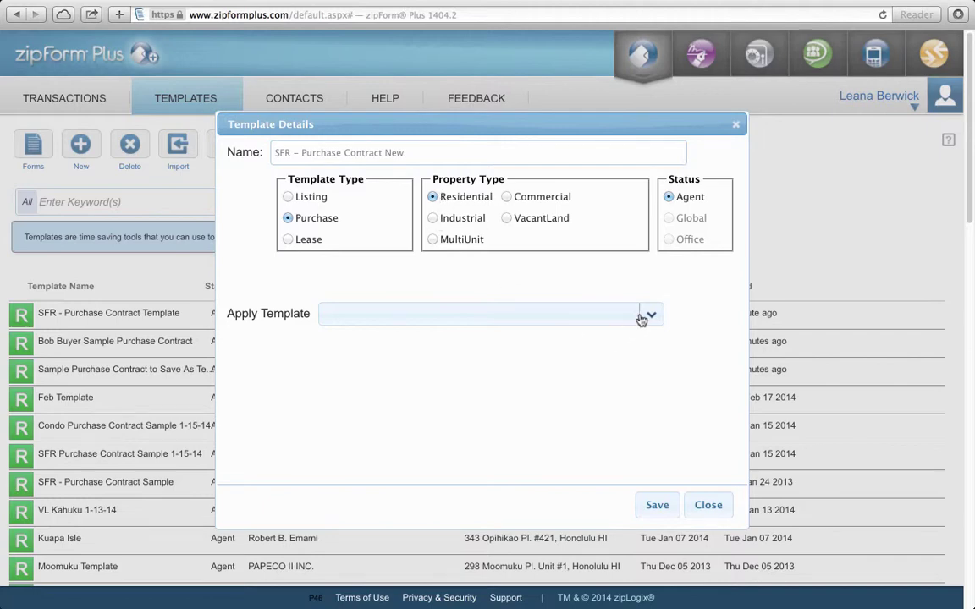
pyautogui.click(657, 506)
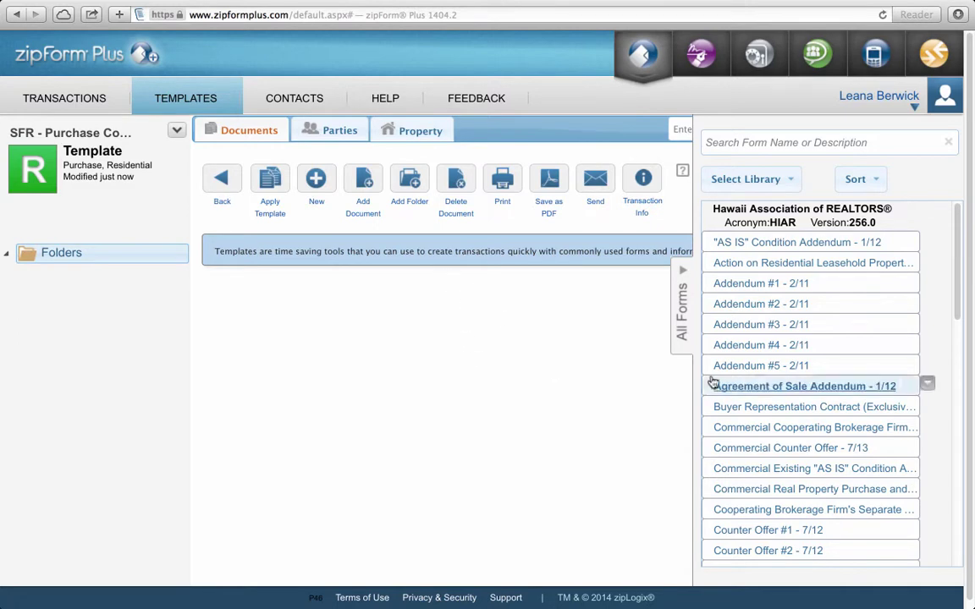
# Add Purchase Contract 8/13, the "AS IS" Condition Addendum and the Cooperating Brokerage Firm's Separate Contract
pyautogui.moveTo(959, 302); pyautogui.dragTo(971, 457)
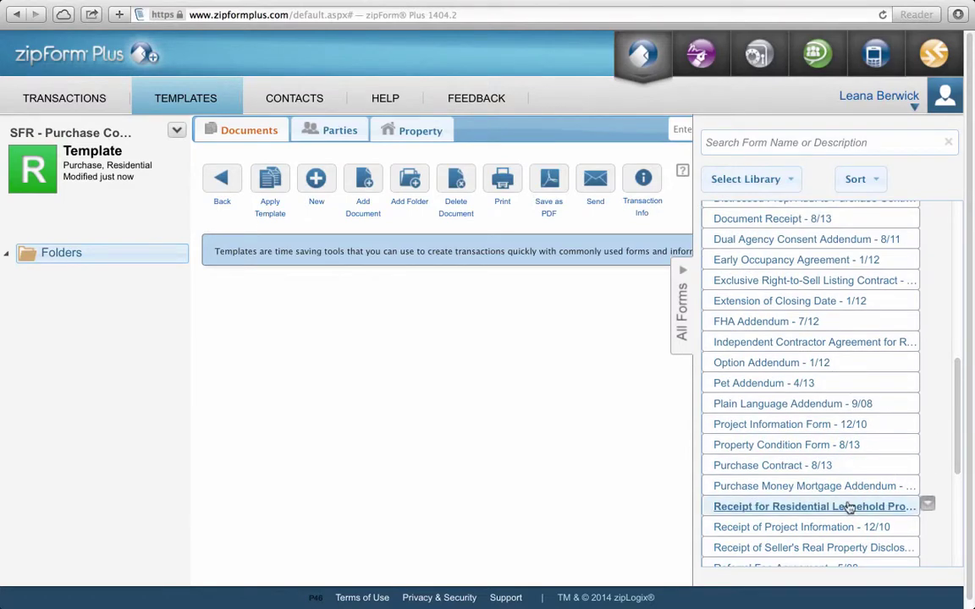
pyautogui.click(828, 468)
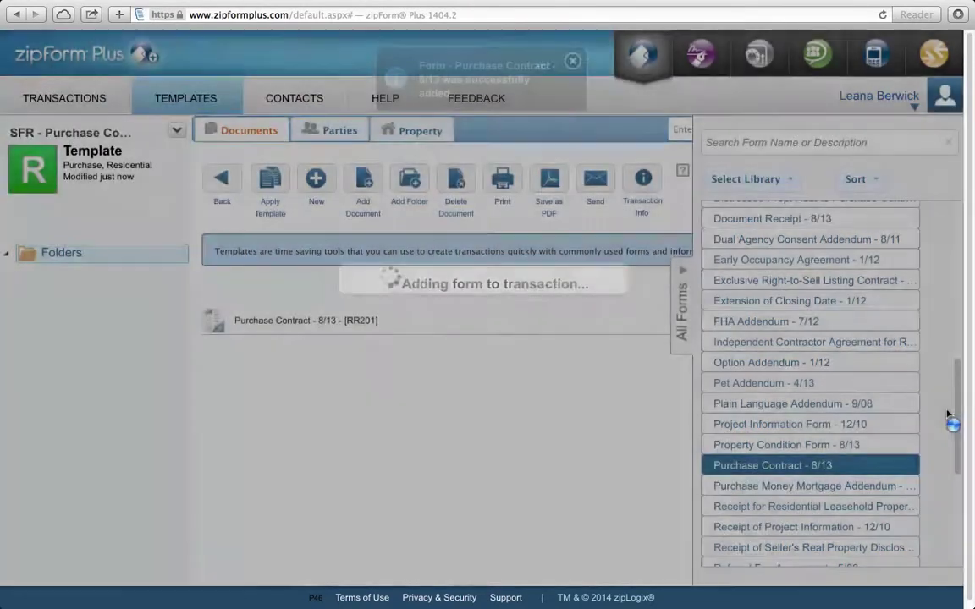
pyautogui.scroll(5, 949, 355)
pyautogui.scroll(10, 949, 344)
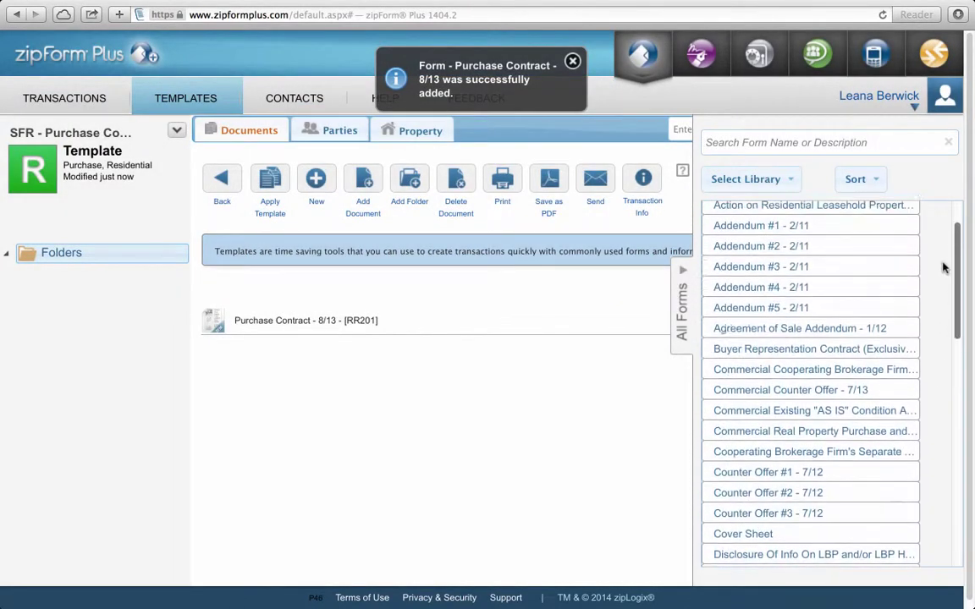
pyautogui.click(871, 246)
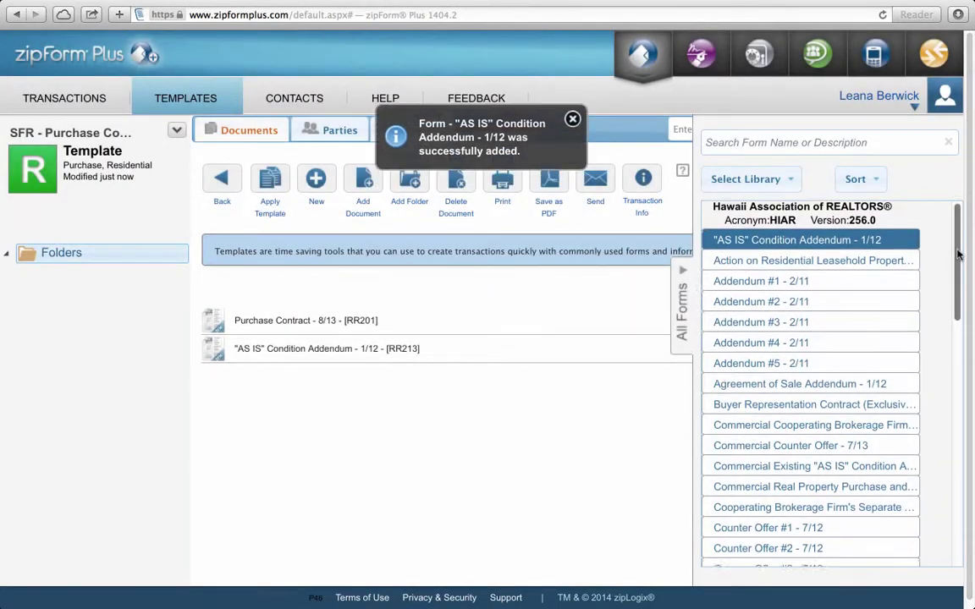
pyautogui.moveTo(959, 255); pyautogui.dragTo(967, 350)
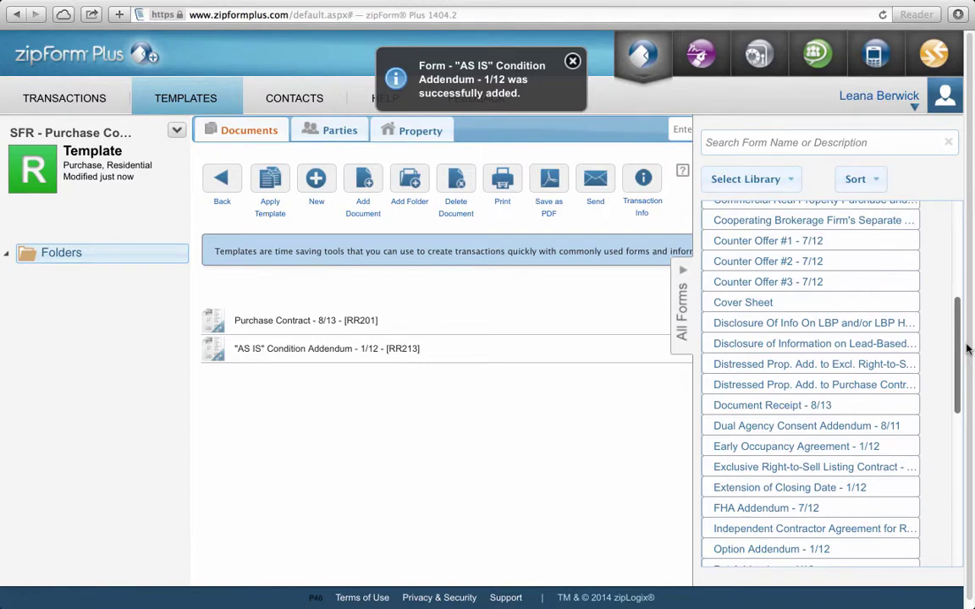
pyautogui.moveTo(958, 350); pyautogui.dragTo(957, 326)
pyautogui.click(847, 304)
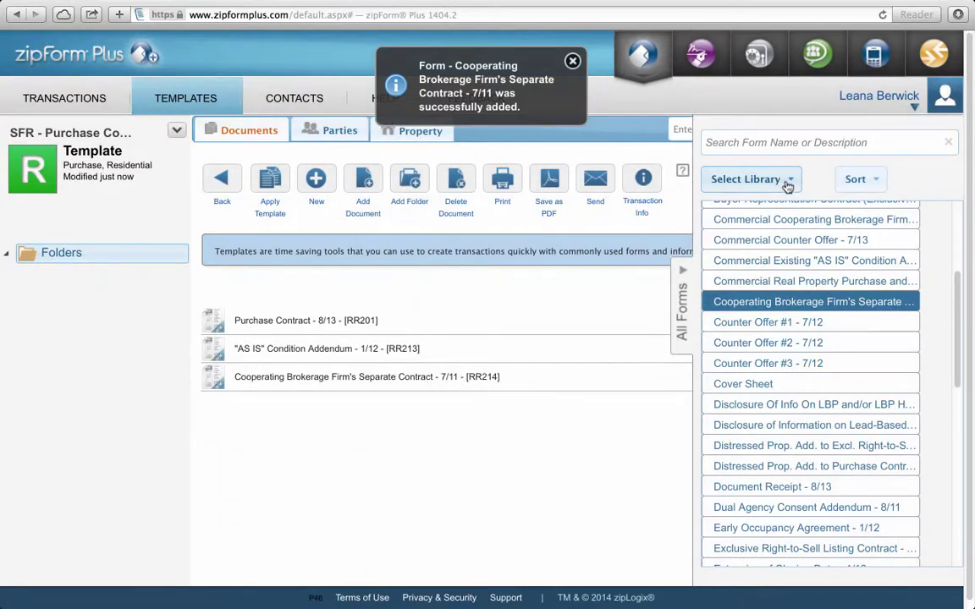
# Add the Elite Pacific Properties Standard Addendum from its library, then open the Purchase Contract
pyautogui.click(735, 179)
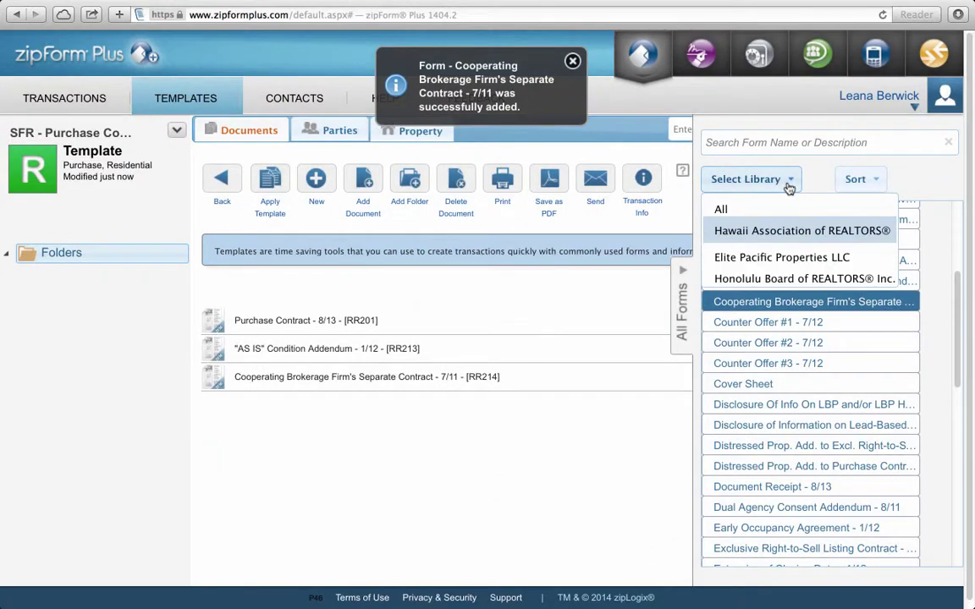
pyautogui.click(772, 256)
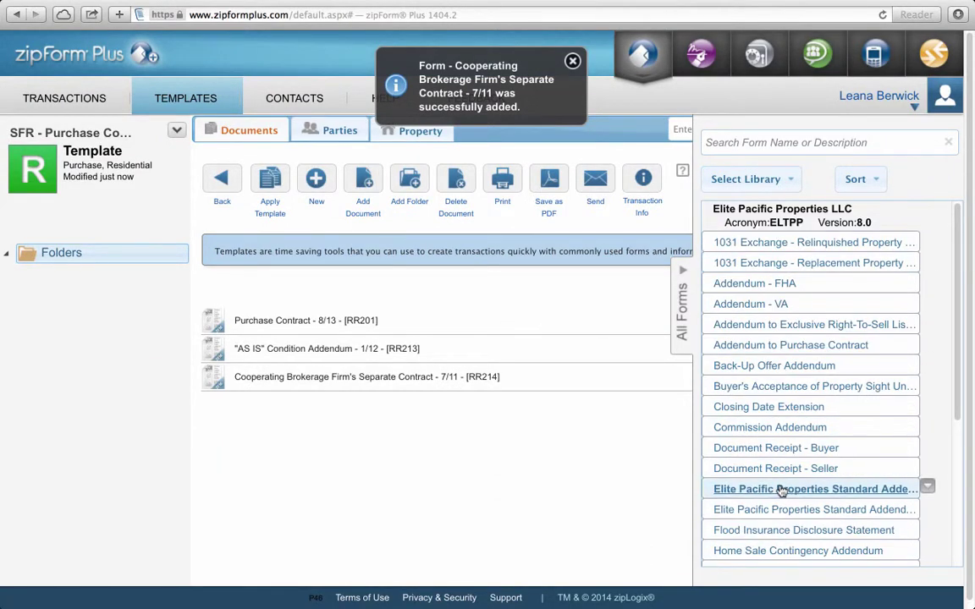
pyautogui.click(780, 490)
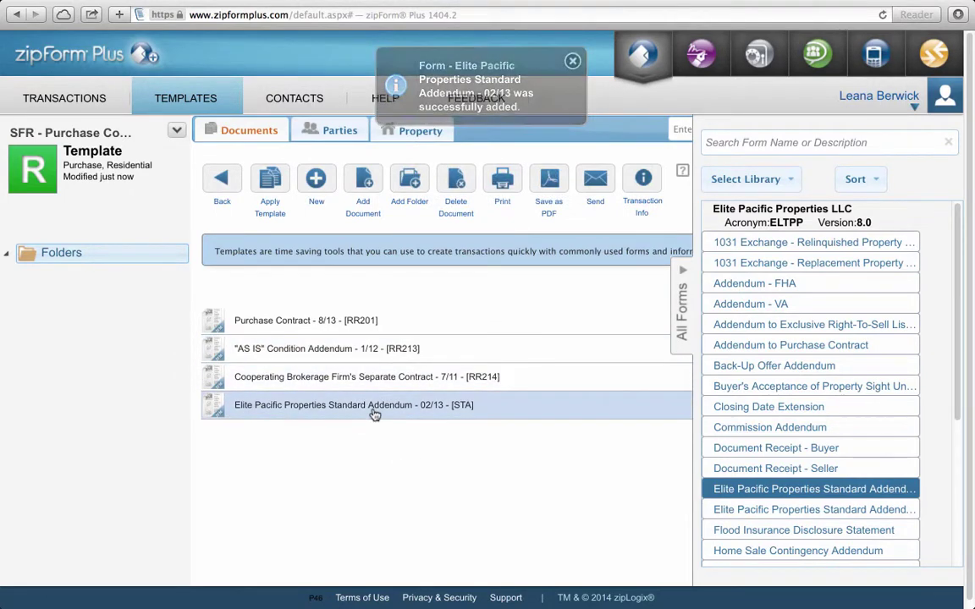
pyautogui.click(285, 321)
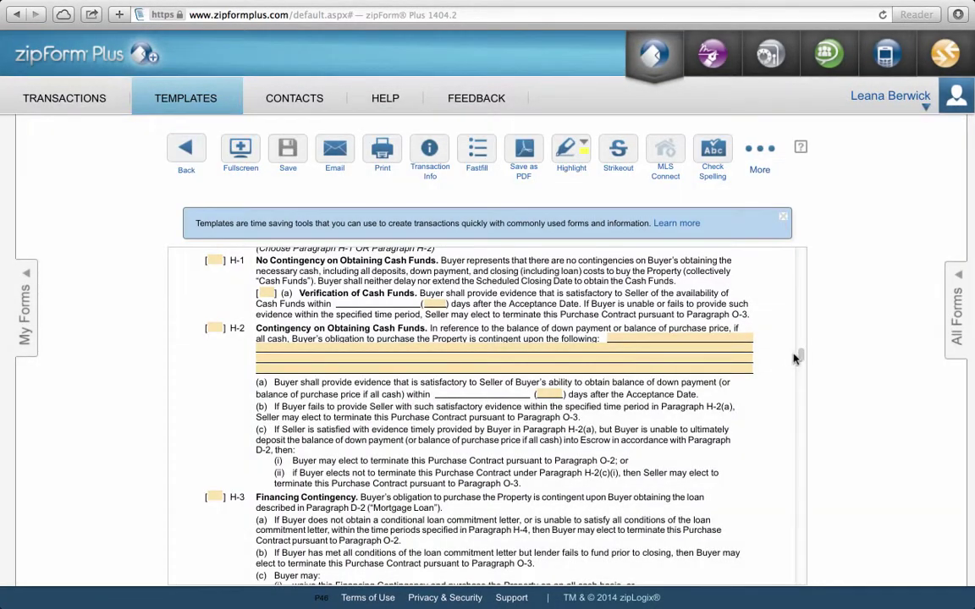
# Set the reviewer to the principal broker and the brokerage firm to Elite Pacific Properties
pyautogui.moveTo(798, 355); pyautogui.dragTo(782, 238)
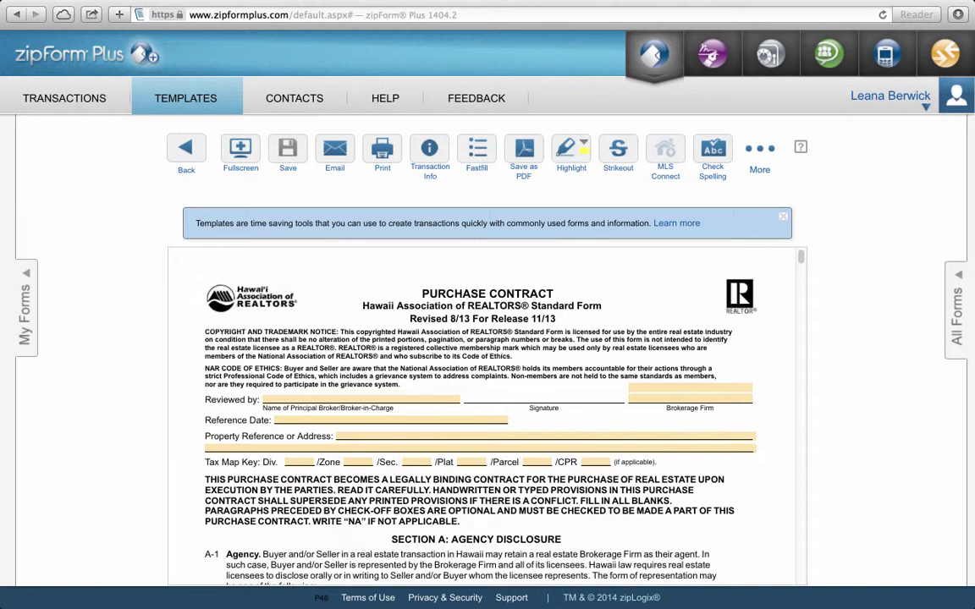
pyautogui.scroll(-3, 398, 324)
pyautogui.scroll(2, 482, 415)
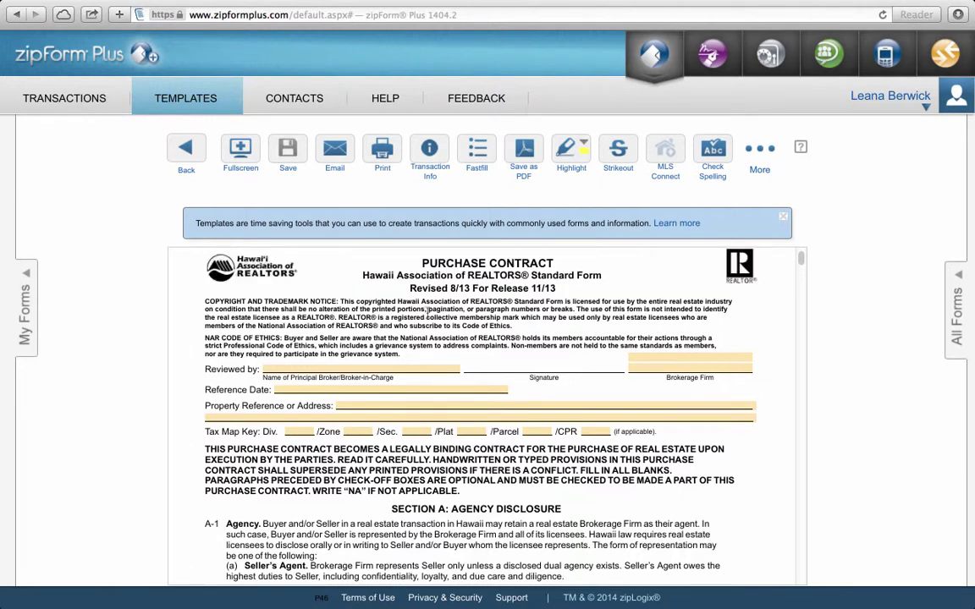
pyautogui.click(457, 370)
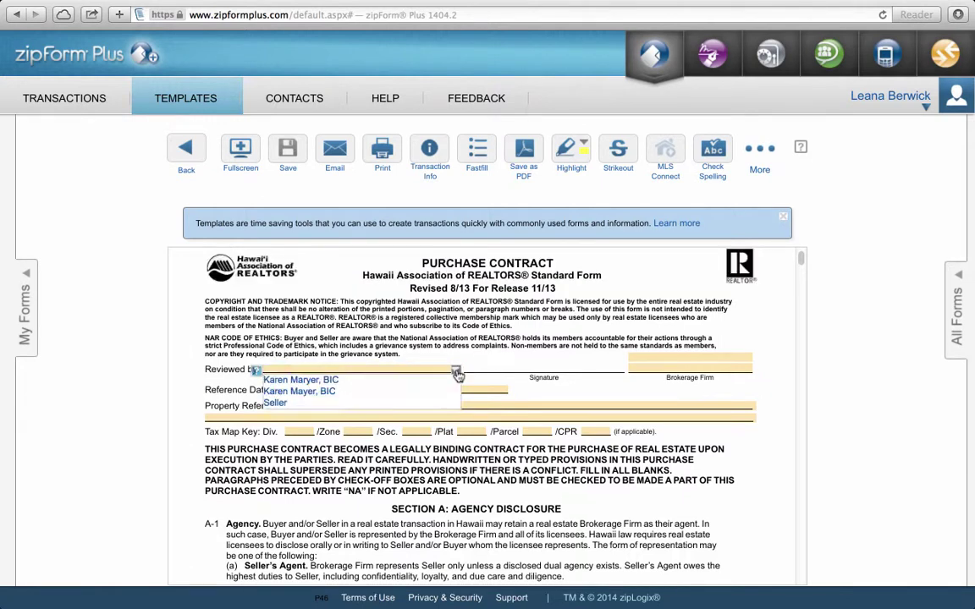
pyautogui.click(397, 393)
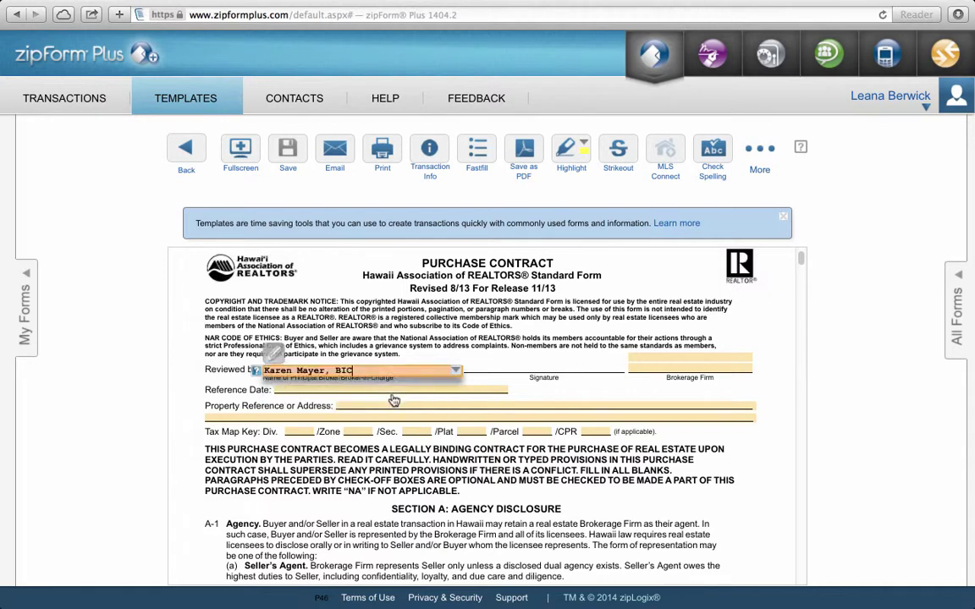
pyautogui.click(737, 364)
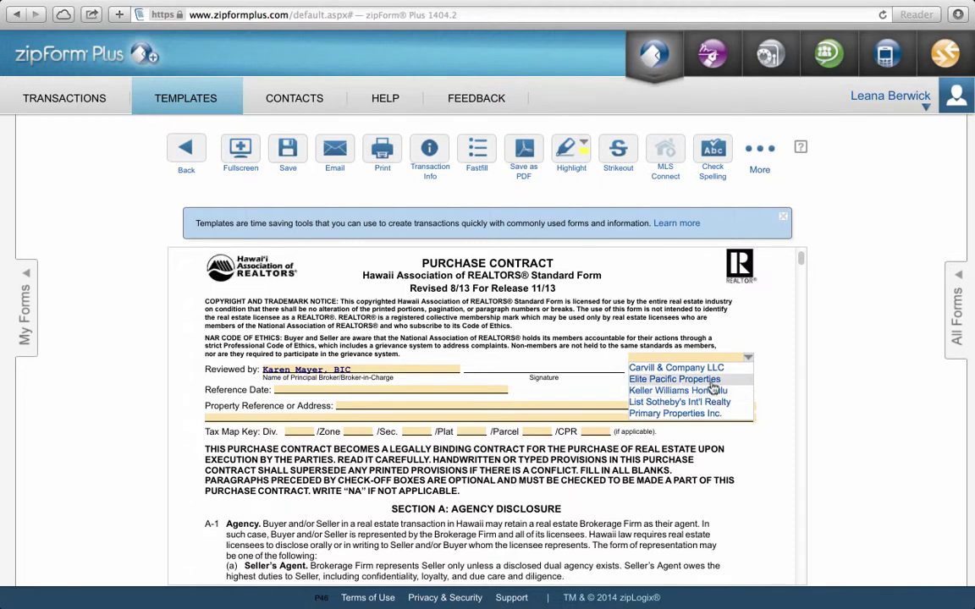
pyautogui.click(596, 471)
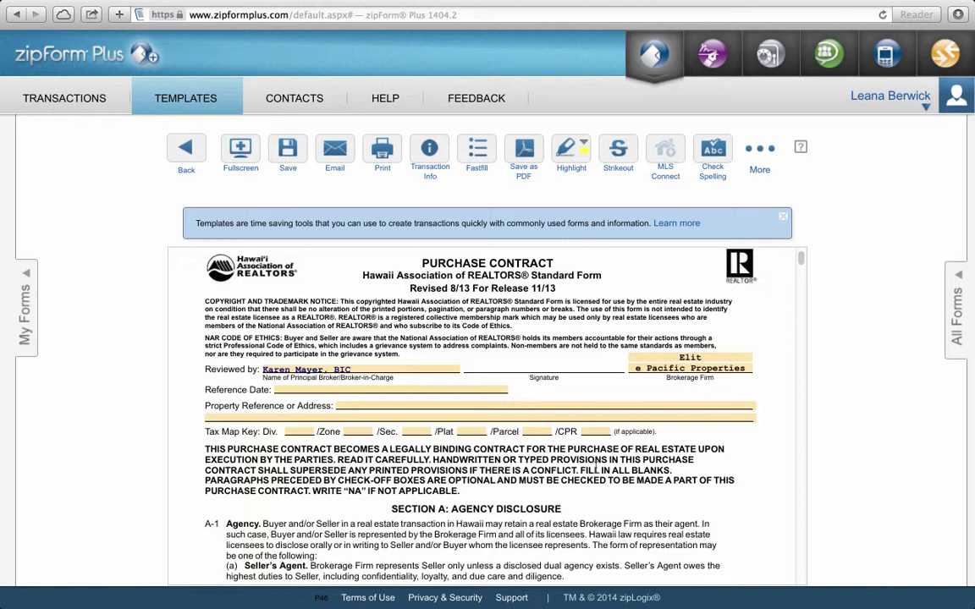
# Save the form changes and return to the transactions list
pyautogui.click(81, 101)
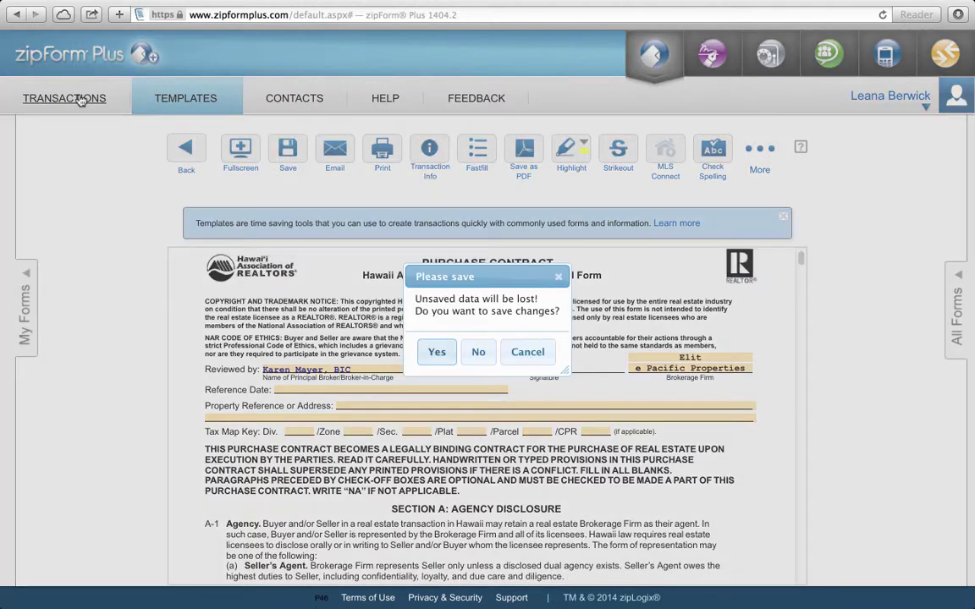
pyautogui.click(437, 352)
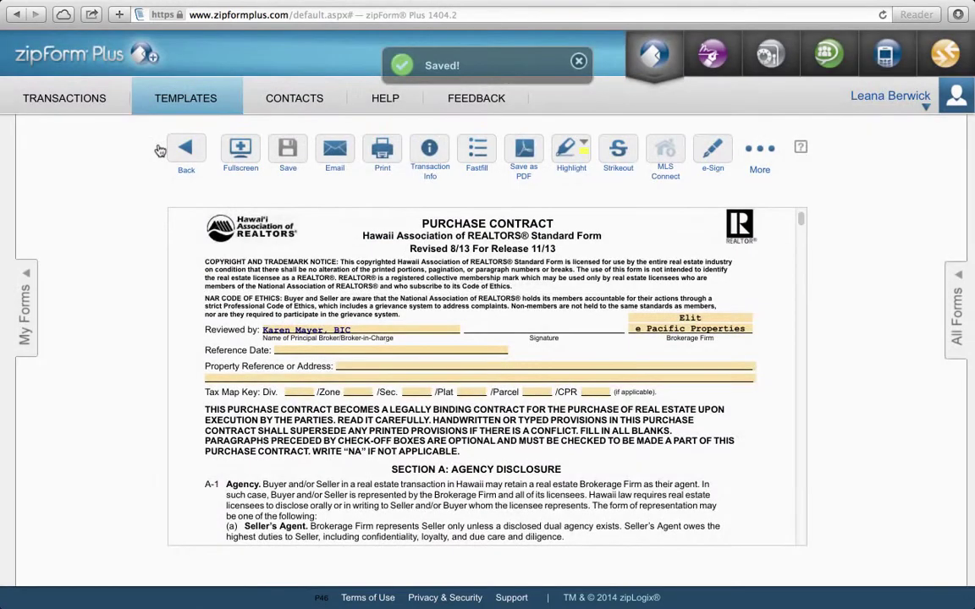
pyautogui.click(60, 100)
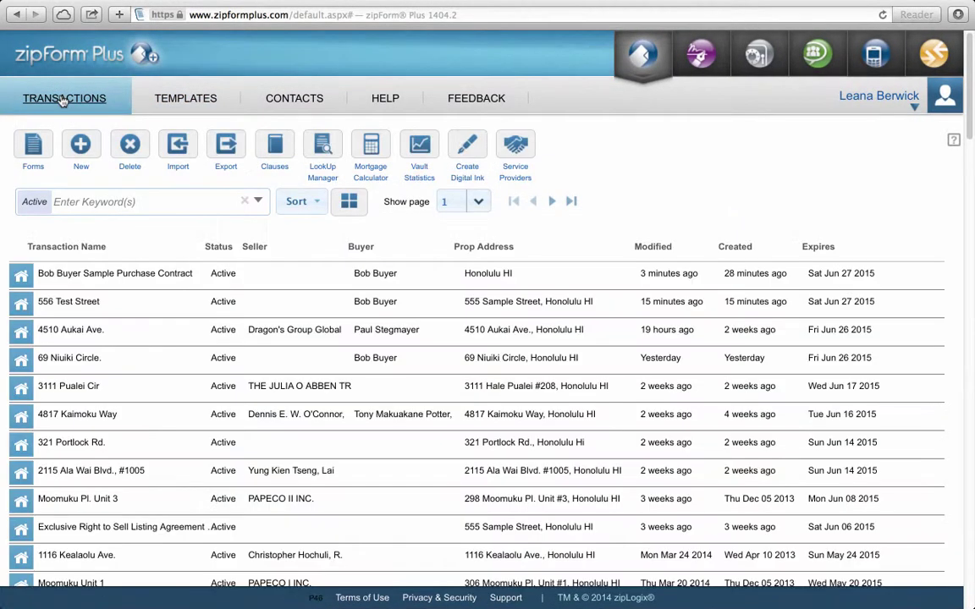
# Create a Purchase transaction under the buyer's name with the sample purchase contract template, and save
pyautogui.click(85, 152)
pyautogui.write('Bar')
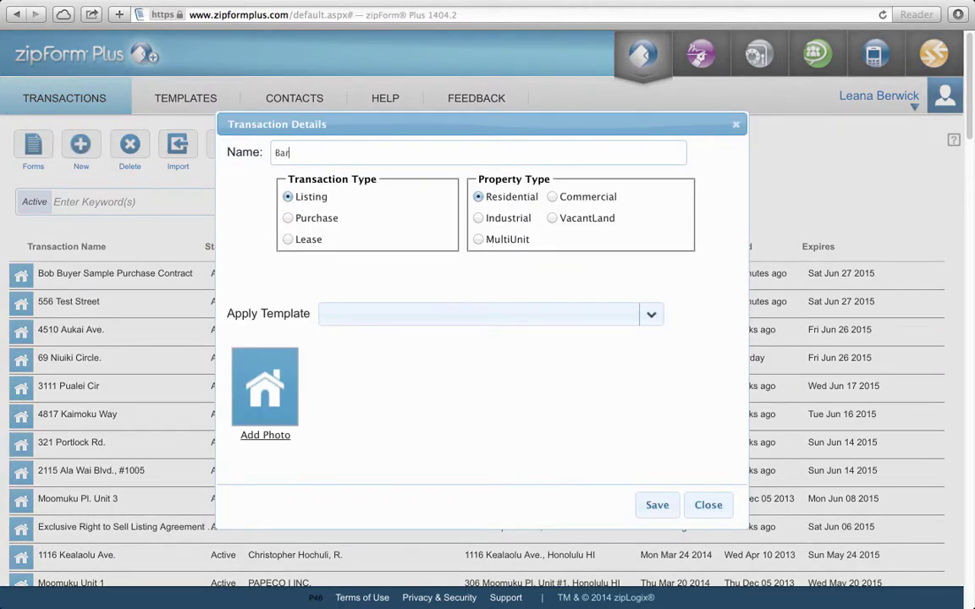
pyautogui.write('bara Buye')
pyautogui.click(288, 218)
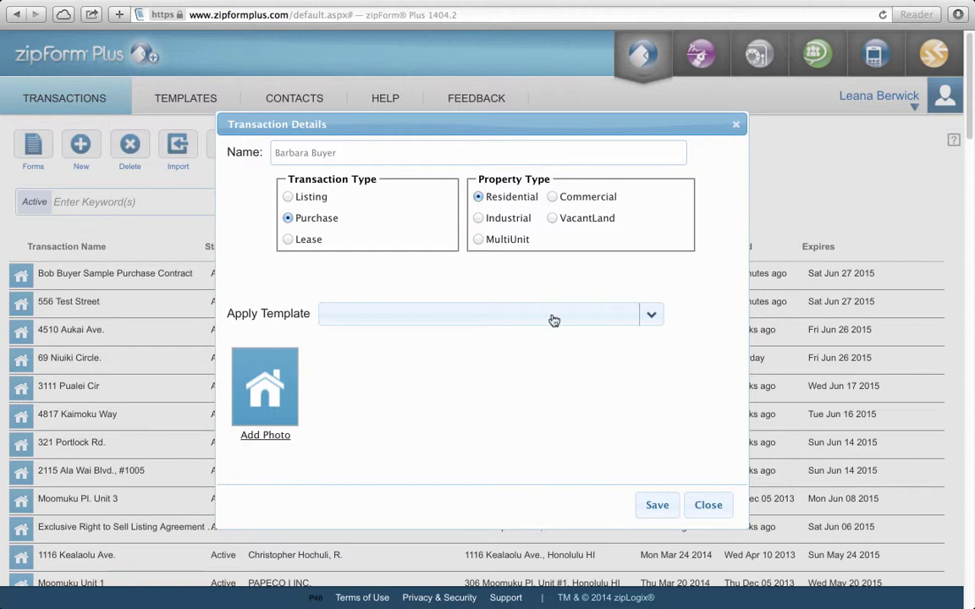
pyautogui.click(653, 320)
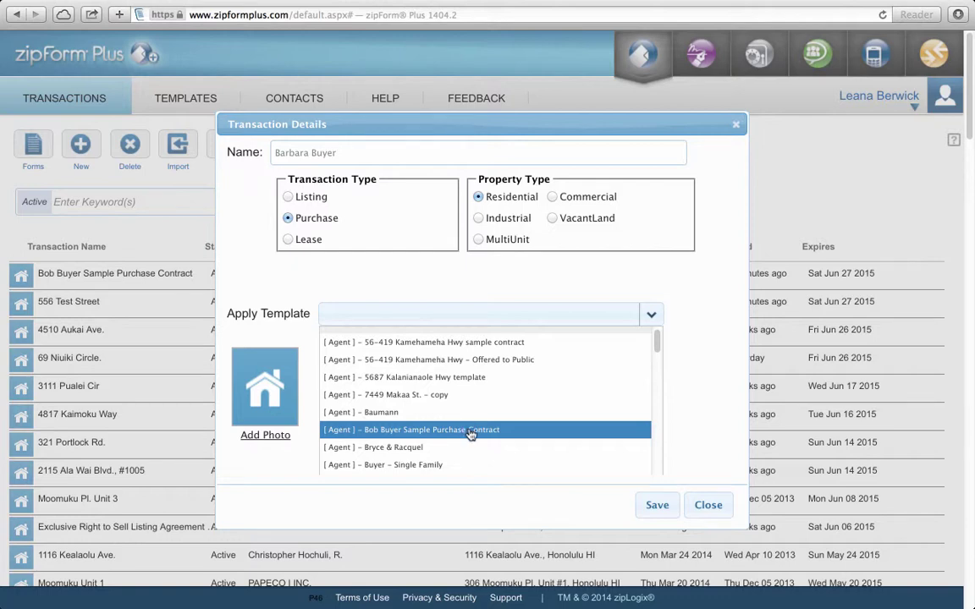
pyautogui.click(471, 431)
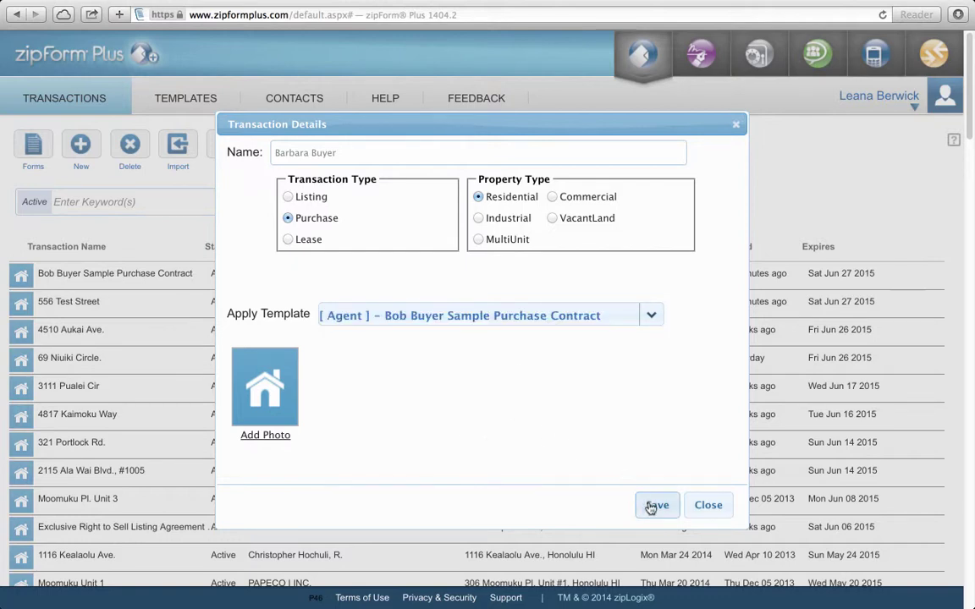
pyautogui.click(653, 506)
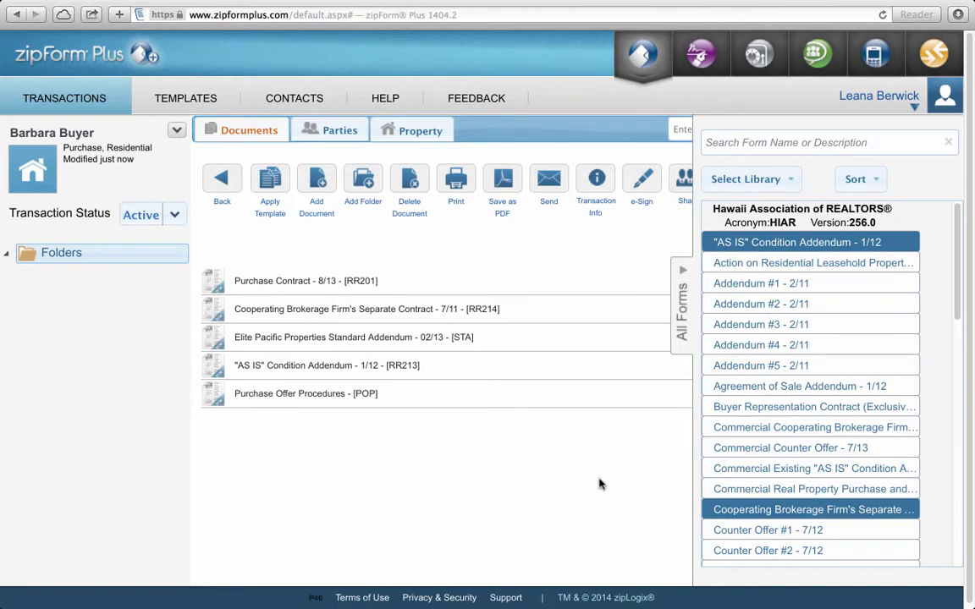
# In the Purchase Contract's property information, delete the last letter of the street address
pyautogui.doubleClick(342, 284)
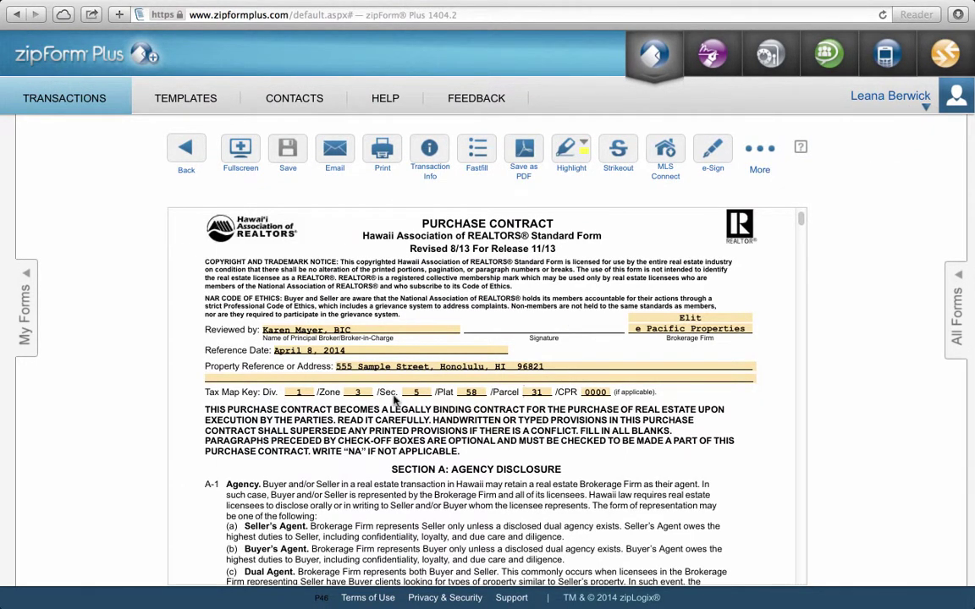
pyautogui.click(550, 366)
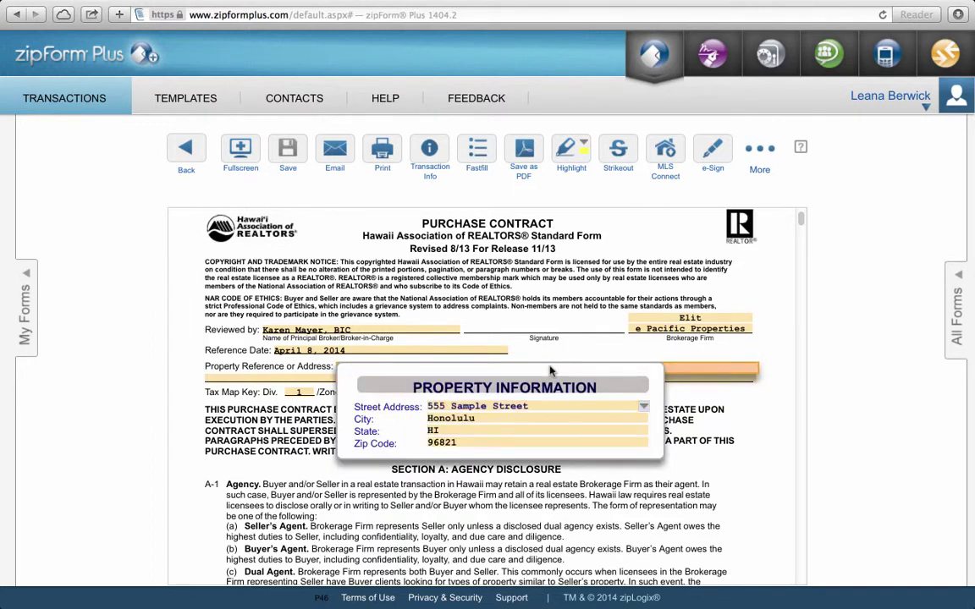
pyautogui.click(528, 413)
pyautogui.press('BackSpace')
pyautogui.press('BackSpace')
pyautogui.press('BackSpace')
pyautogui.press('BackSpace')
pyautogui.press('BackSpace')
pyautogui.press('BackSpace')
pyautogui.press('BackSpace')
pyautogui.press('BackSpace')
pyautogui.press('BackSpace')
pyautogui.press('BackSpace')
pyautogui.press('BackSpace')
pyautogui.press('BackSpace')
pyautogui.press('BackSpace')
pyautogui.press('BackSpace')
pyautogui.press('BackSpace')
pyautogui.press('BackSpace')
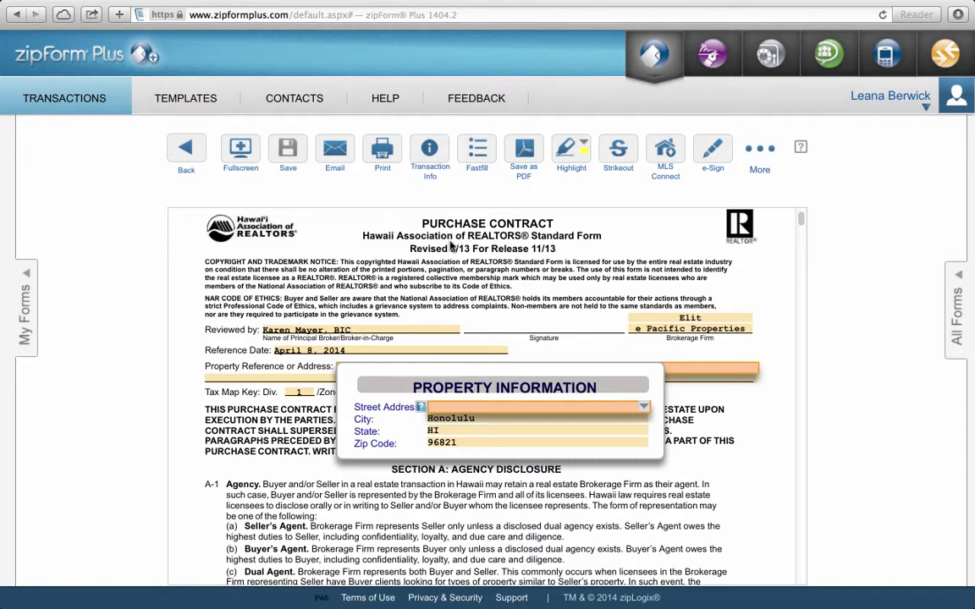
pyautogui.click(406, 223)
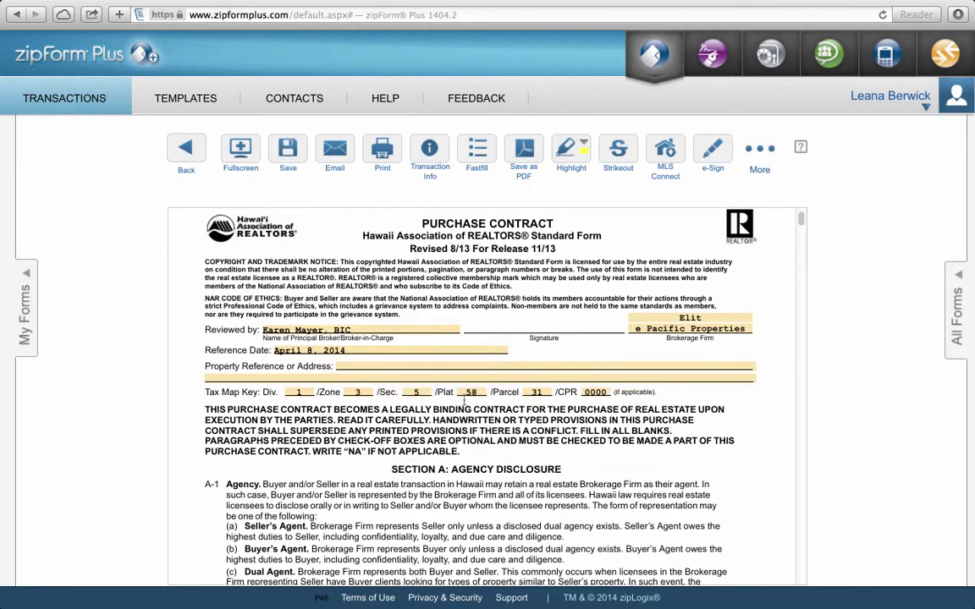
# Save the purchase contract changes from the form footer
pyautogui.scroll(-10, 658, 428)
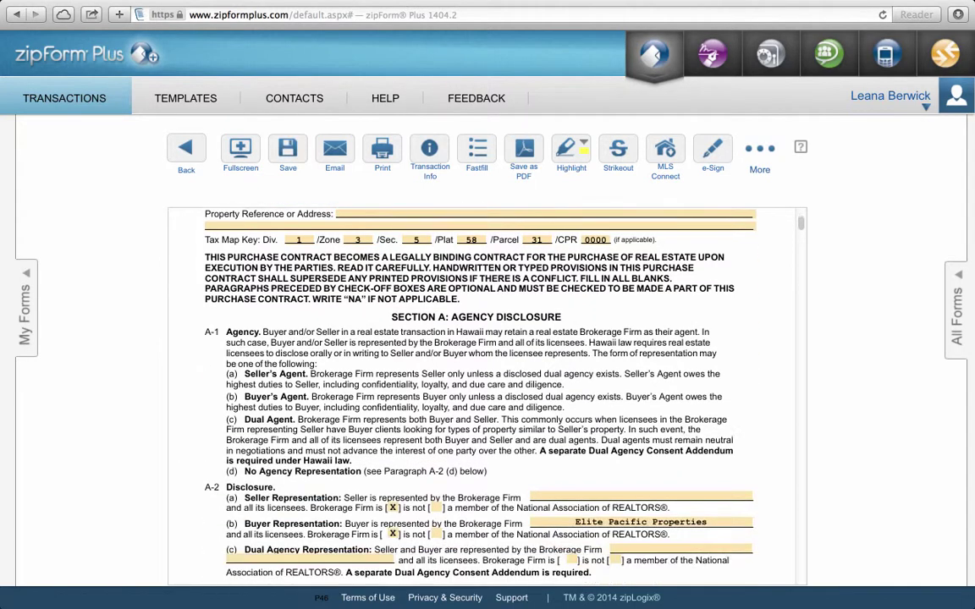
pyautogui.scroll(-1, 513, 353)
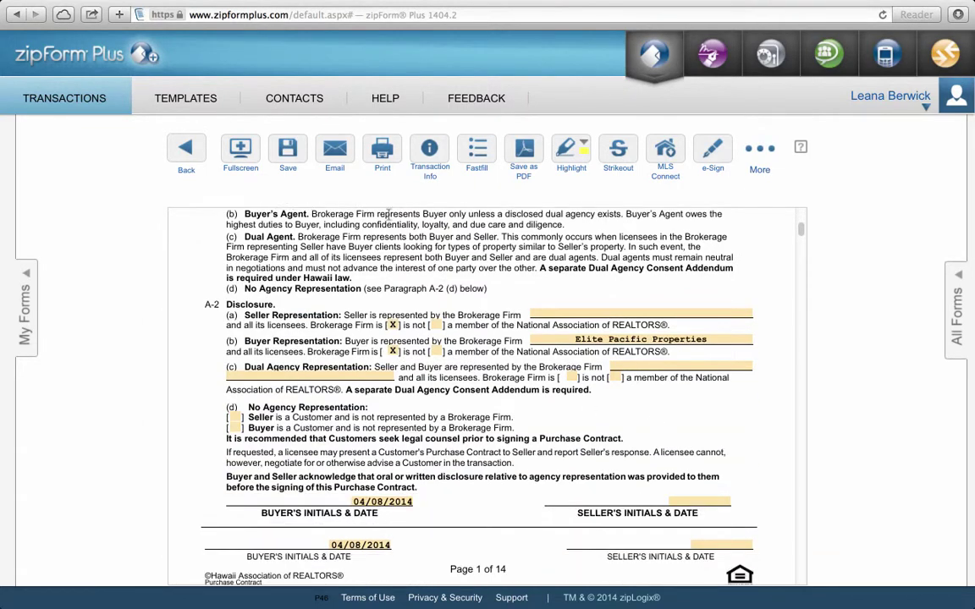
pyautogui.click(287, 152)
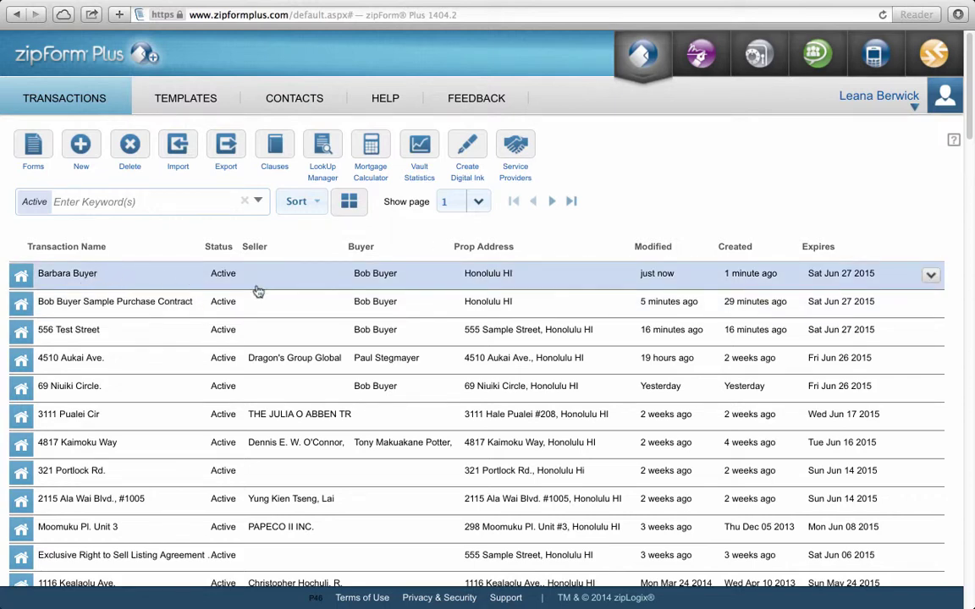
# Delete the new buyer-named test transaction and confirm
pyautogui.click(930, 276)
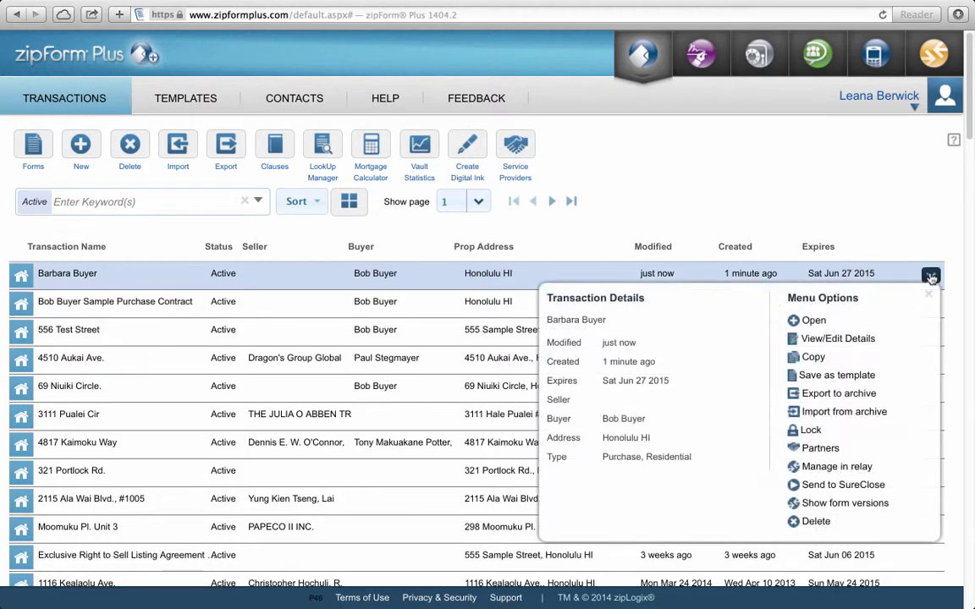
pyautogui.click(819, 580)
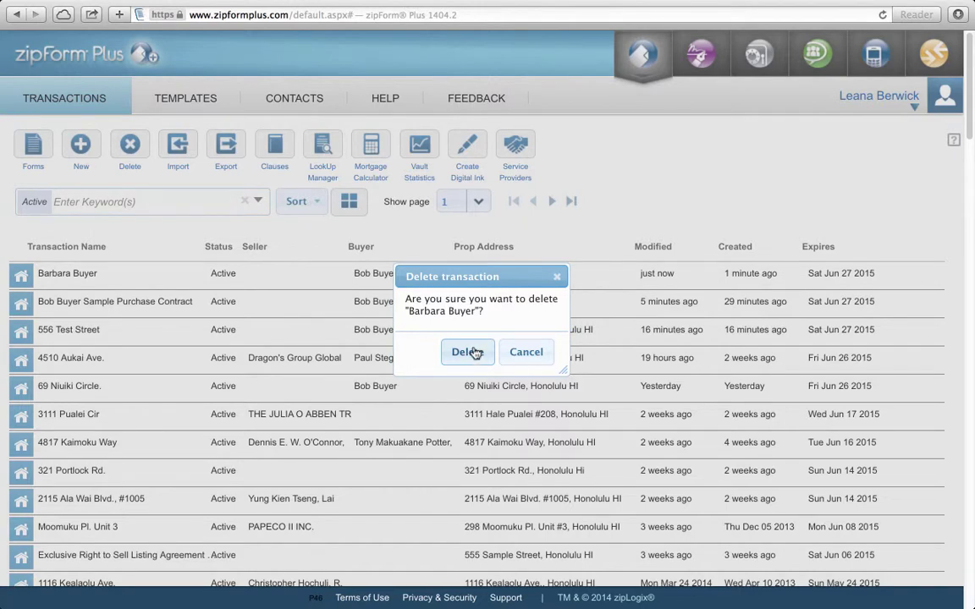
pyautogui.click(475, 353)
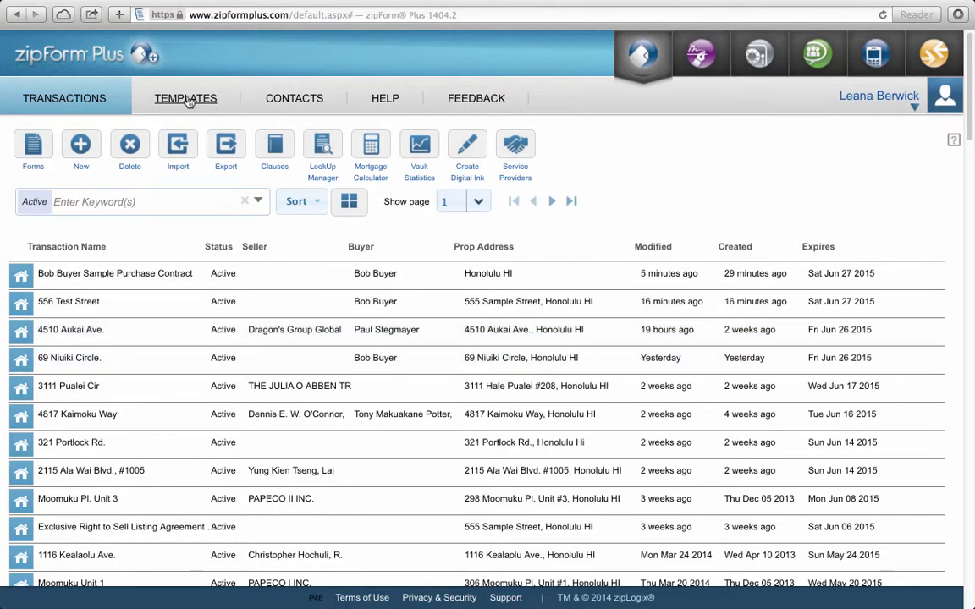
# On the Templates list, choose Delete for the SFR - Purchase Contract New template
pyautogui.click(189, 101)
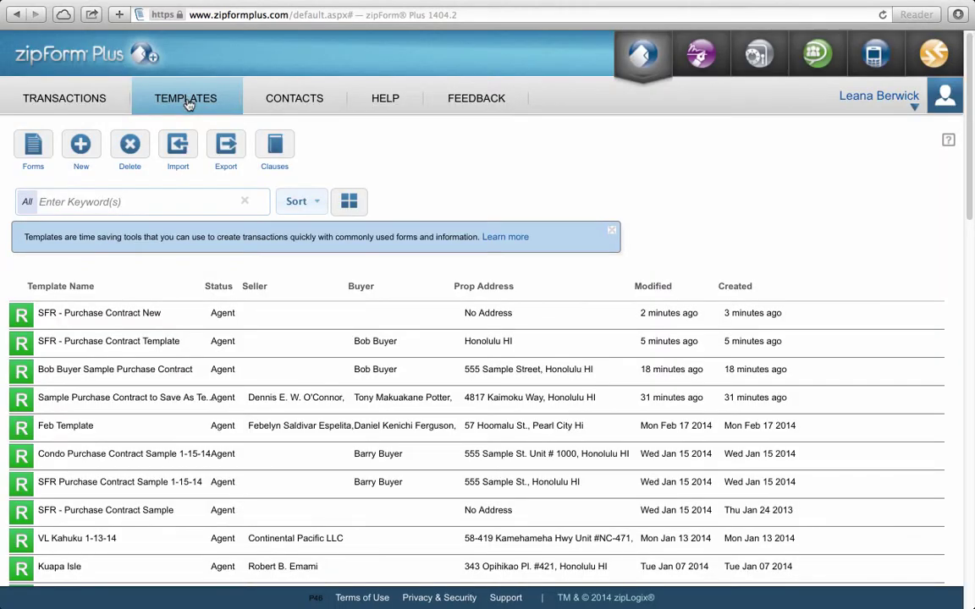
pyautogui.click(932, 320)
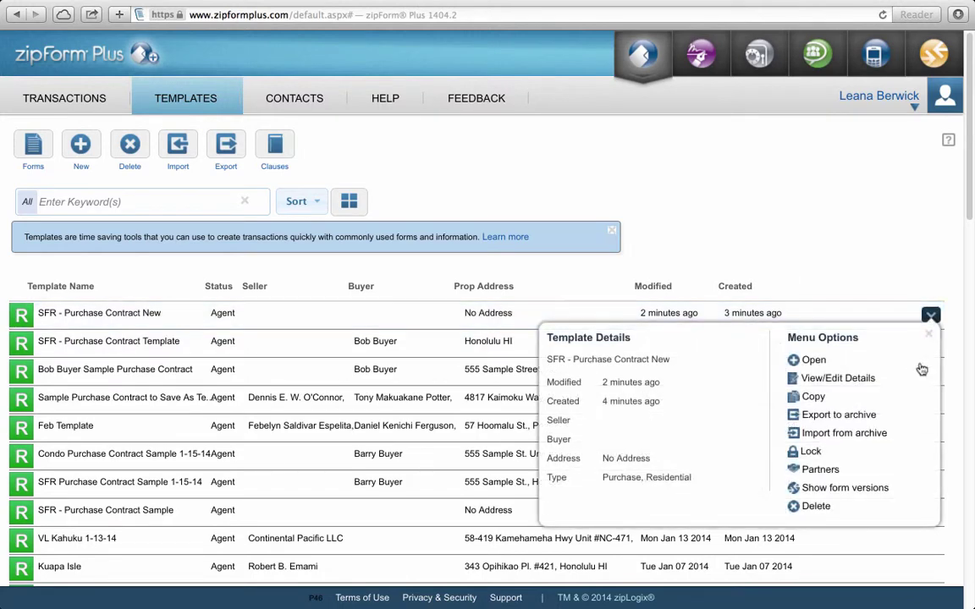
pyautogui.click(836, 510)
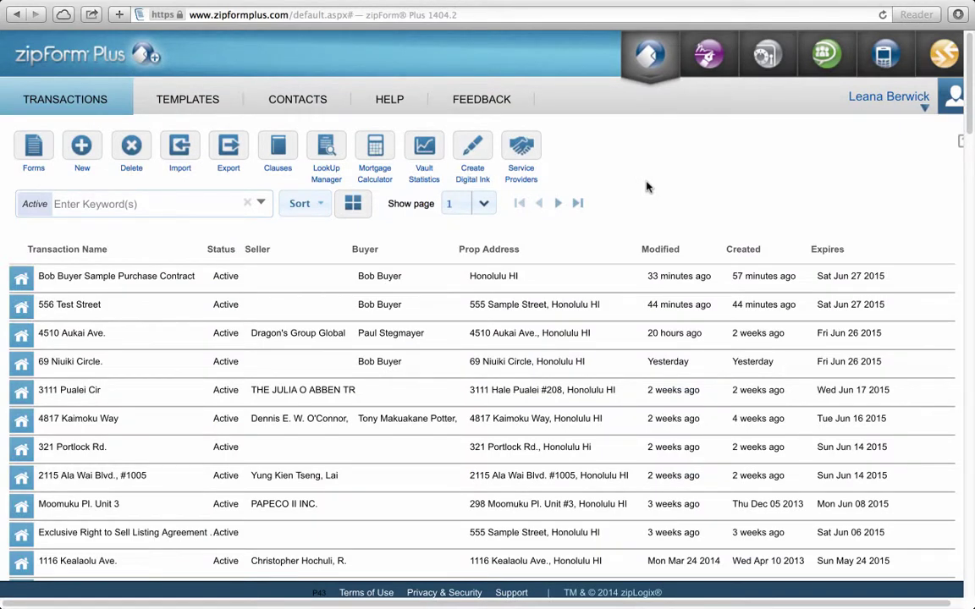
# Search the transactions by keyword 'dragons group'
pyautogui.click(102, 204)
pyautogui.click(103, 203)
pyautogui.write('dragon')
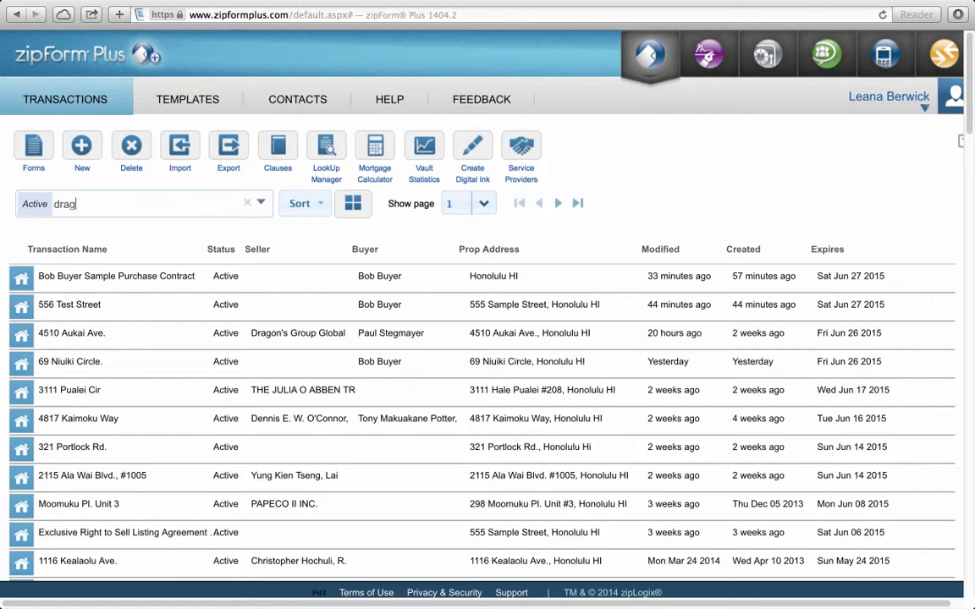
pyautogui.write('s g')
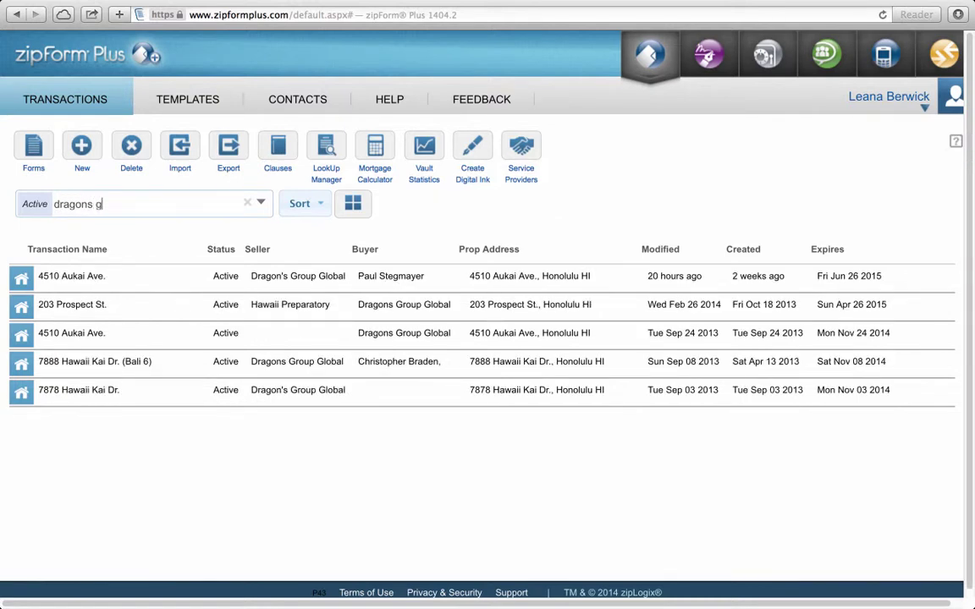
pyautogui.write('roup')
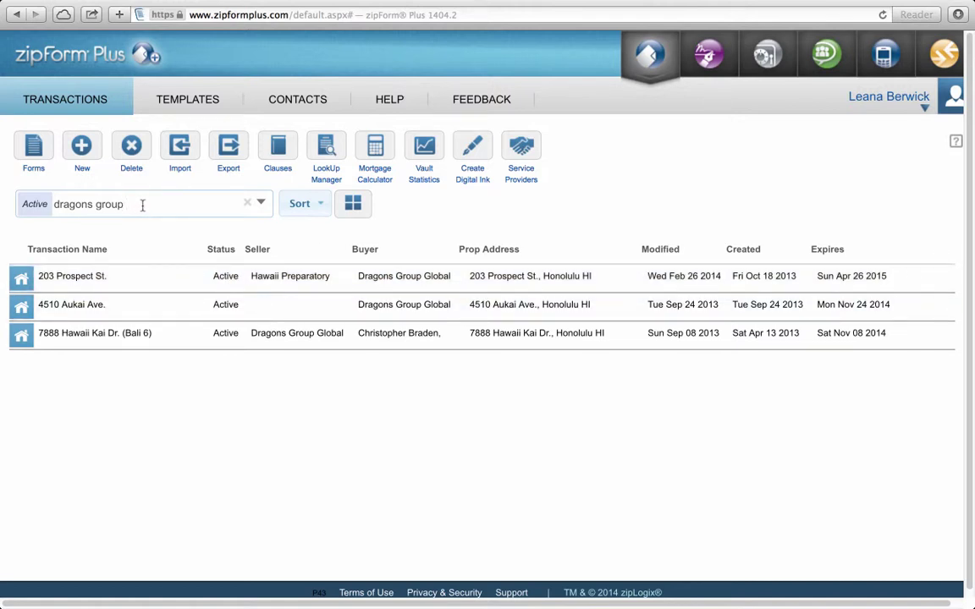
pyautogui.moveTo(124, 206); pyautogui.dragTo(52, 206)
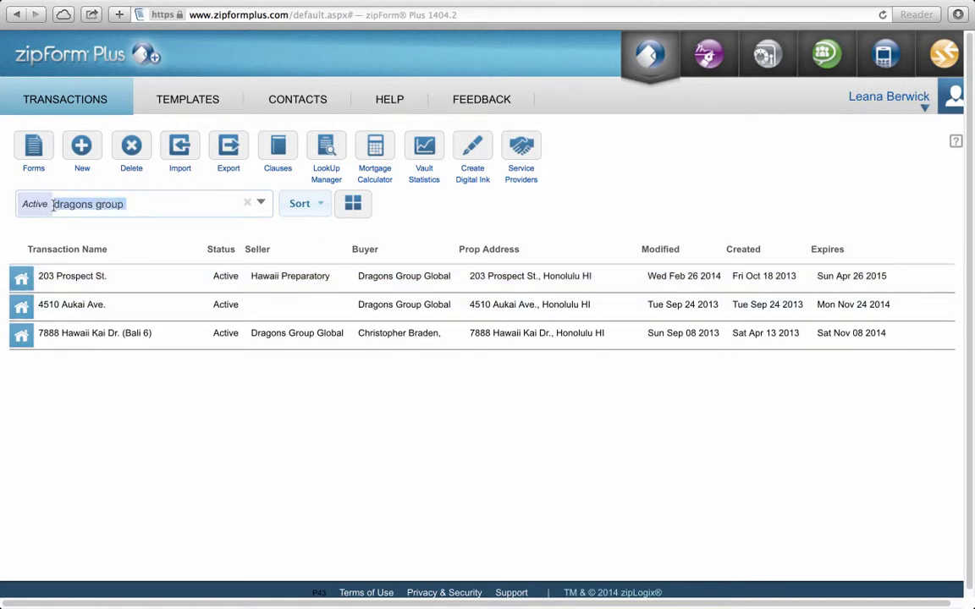
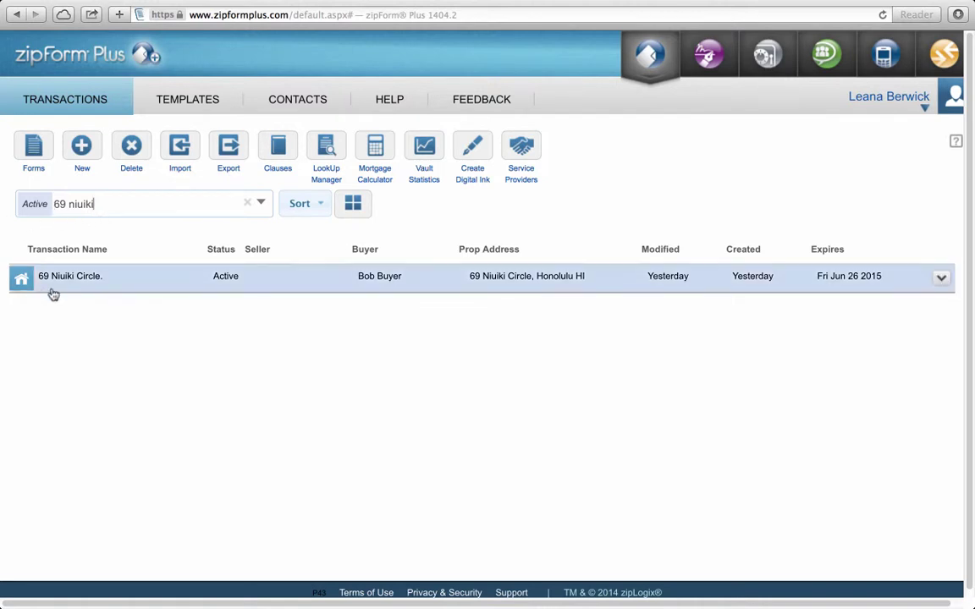
pyautogui.click(119, 207)
pyautogui.press('BackSpace')
pyautogui.press('BackSpace')
pyautogui.press('BackSpace')
pyautogui.press('BackSpace')
pyautogui.press('BackSpace')
pyautogui.press('BackSpace')
pyautogui.press('BackSpace')
pyautogui.press('BackSpace')
pyautogui.press('BackSpace')
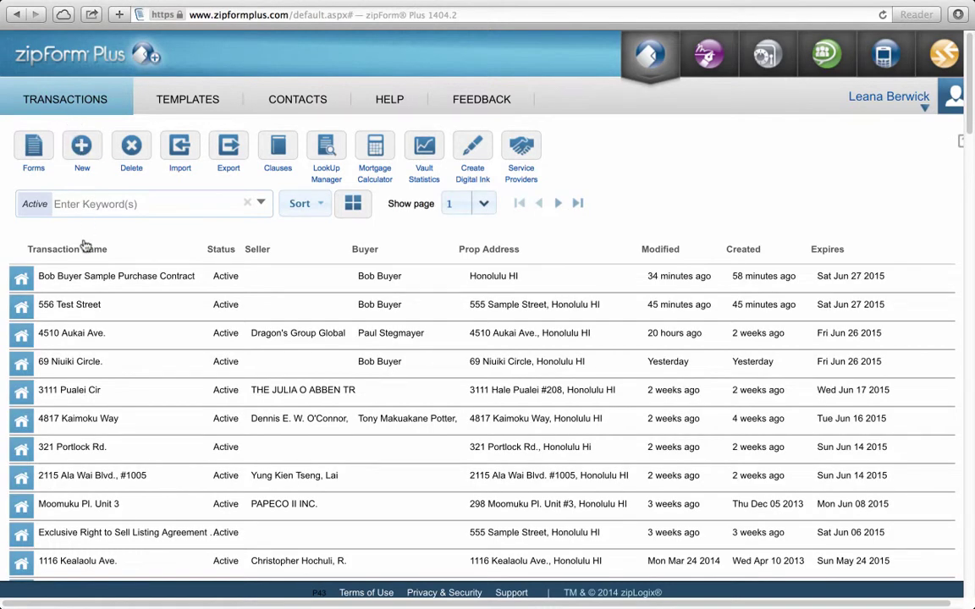
# Sort the transaction list by Buyer Name
pyautogui.click(321, 209)
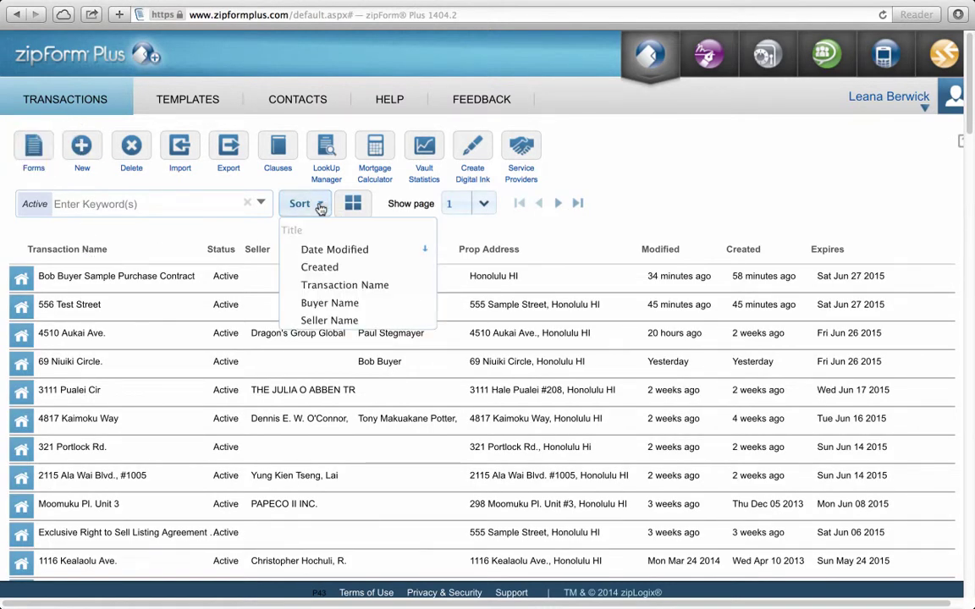
pyautogui.click(322, 285)
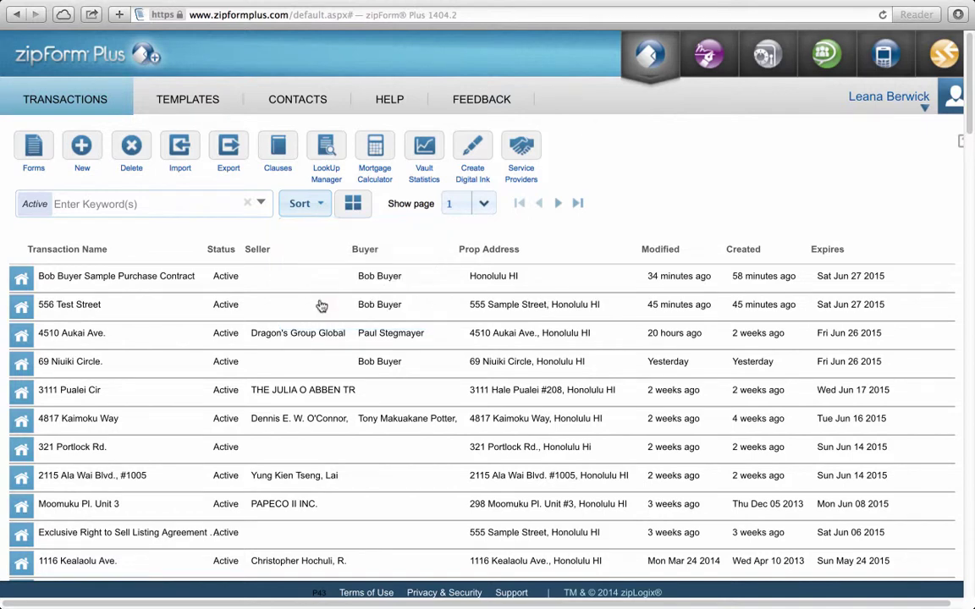
pyautogui.click(320, 208)
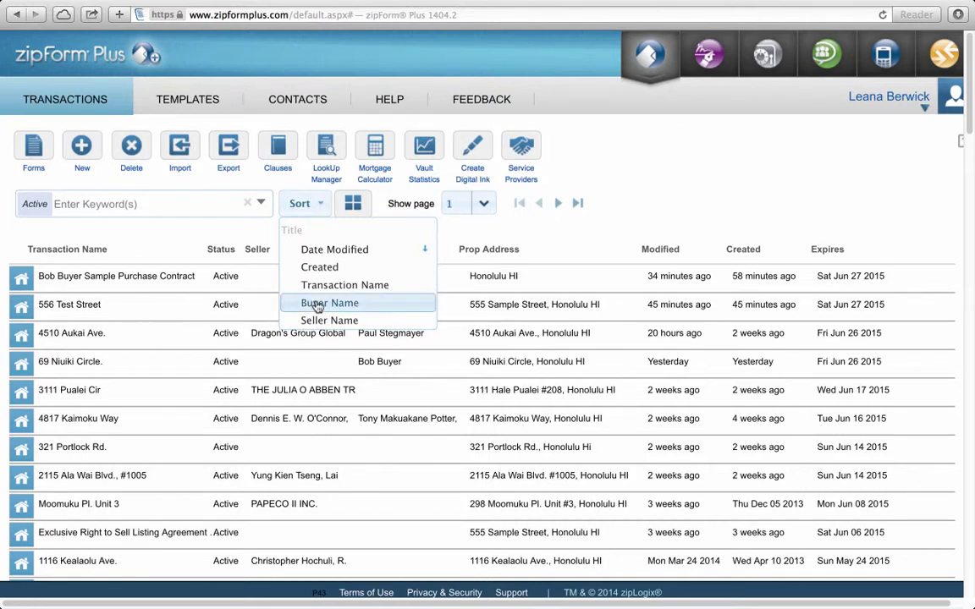
pyautogui.click(318, 305)
pyautogui.click(317, 304)
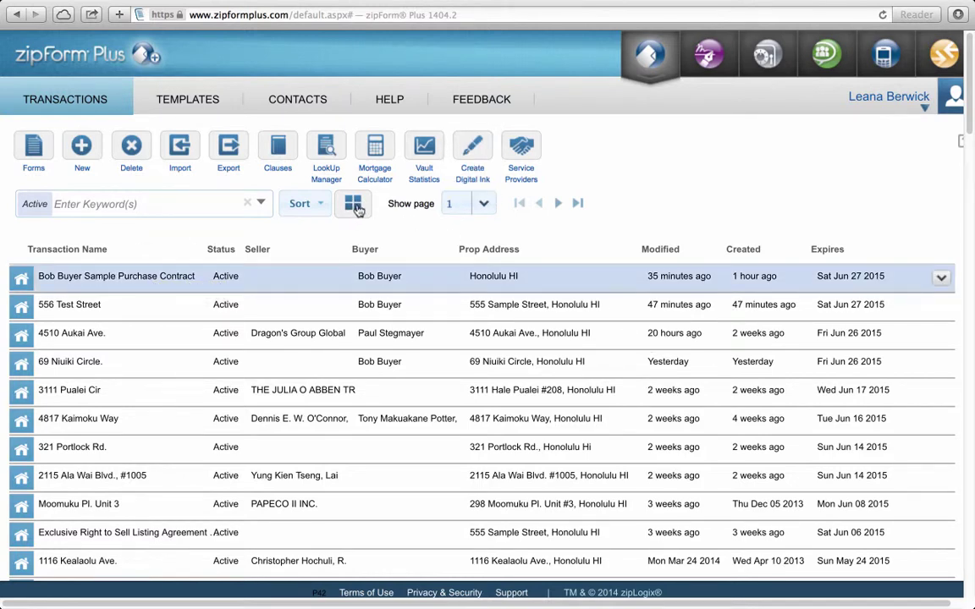
# Show the transactions as a tile grid and confirm deleting the test template
pyautogui.click(355, 206)
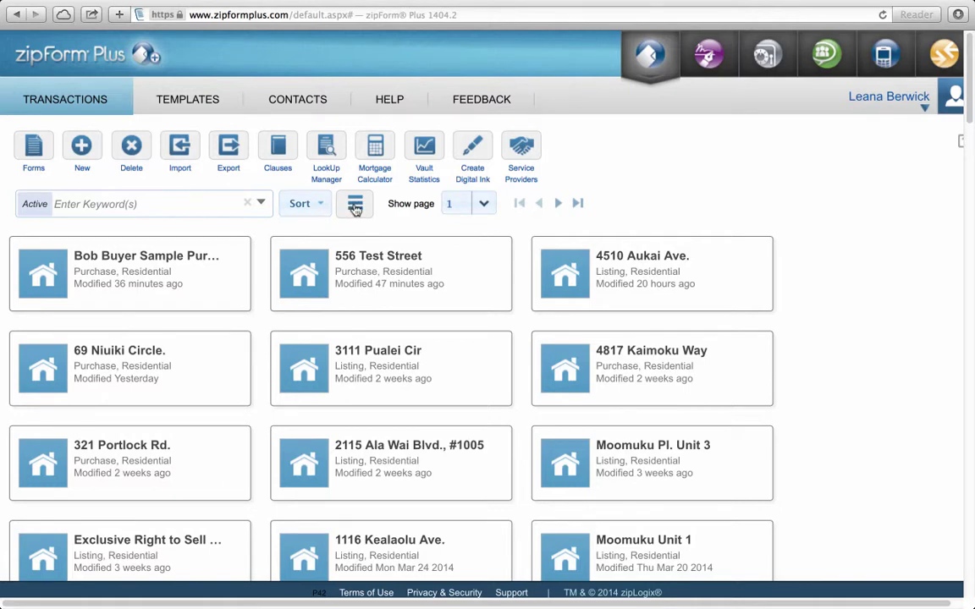
pyautogui.click(354, 205)
pyautogui.click(355, 205)
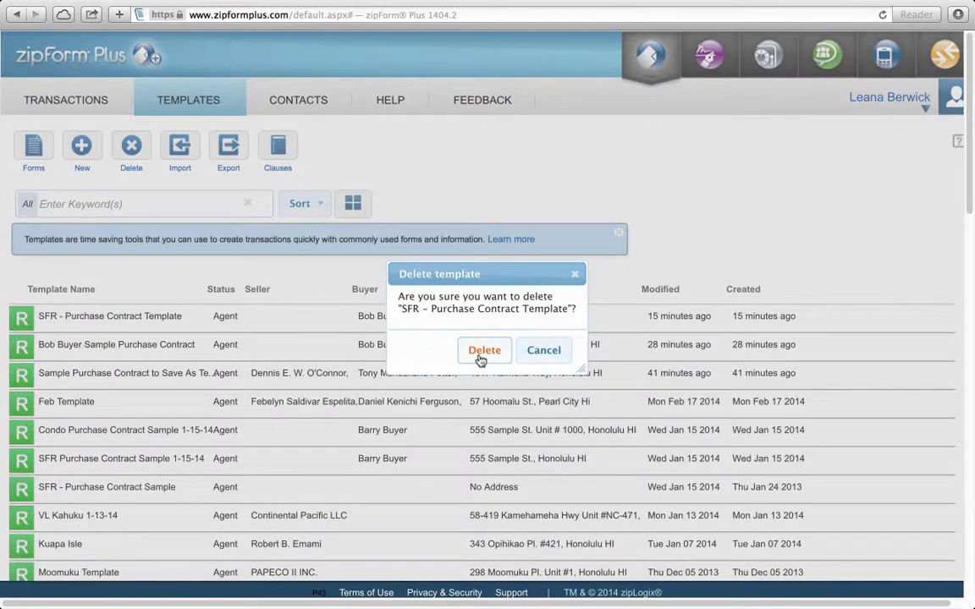
pyautogui.click(481, 350)
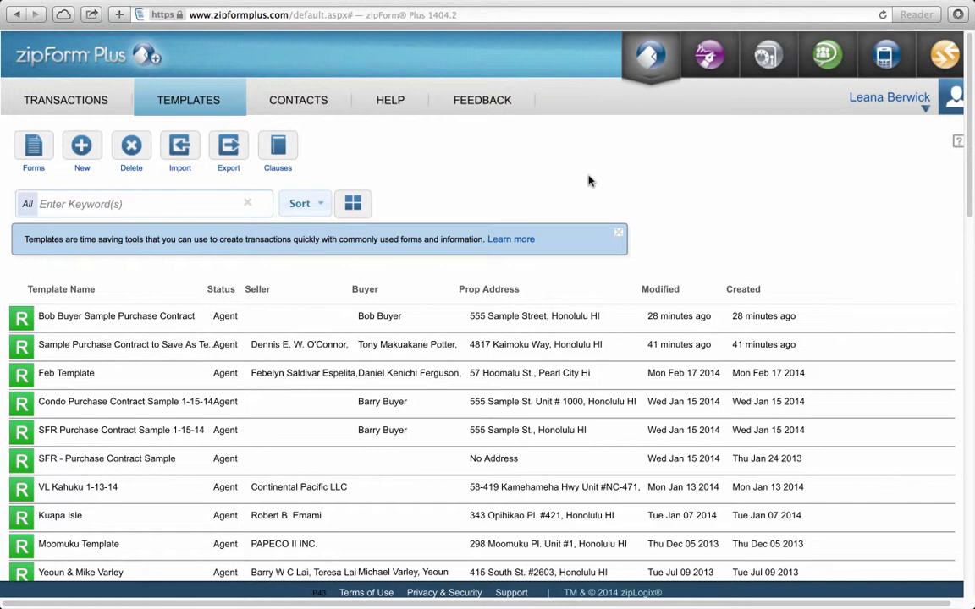
pyautogui.moveTo(354, 90)
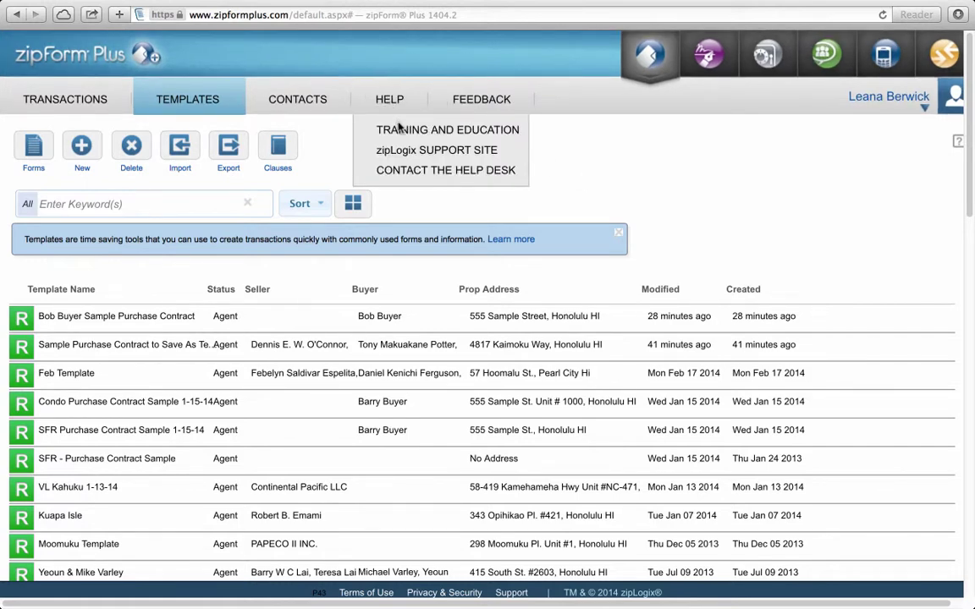
pyautogui.click(403, 170)
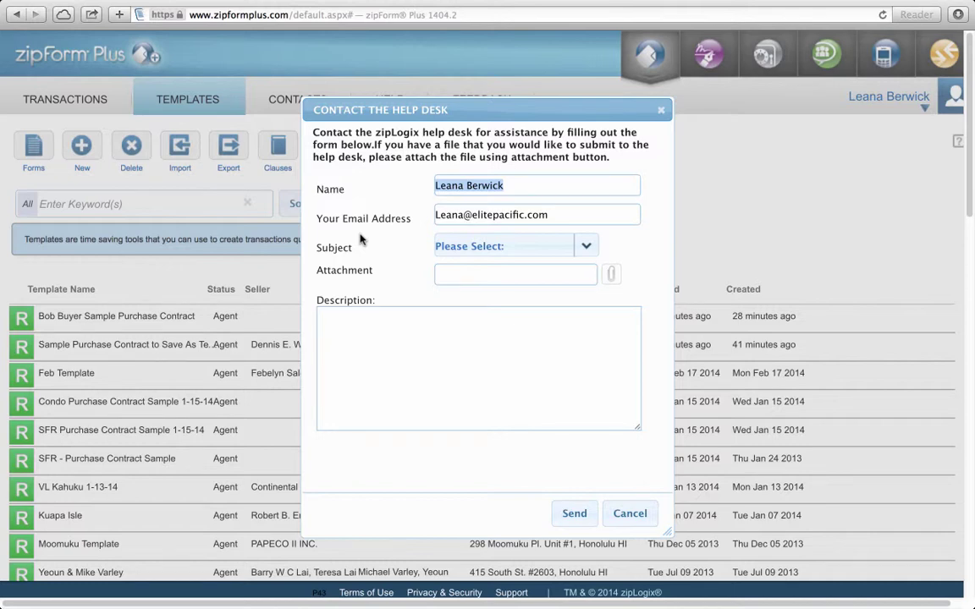
pyautogui.click(353, 357)
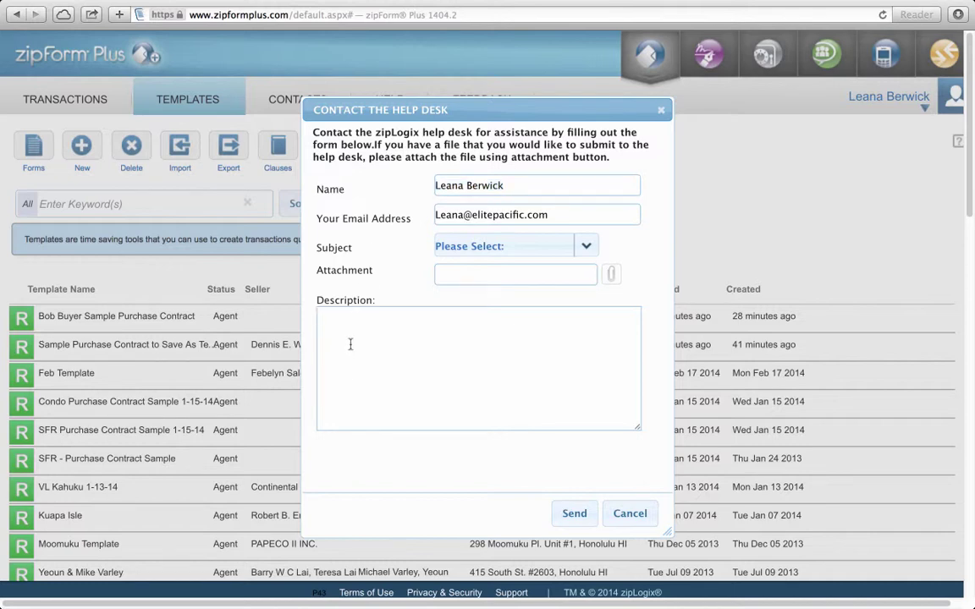
pyautogui.press('super+v')
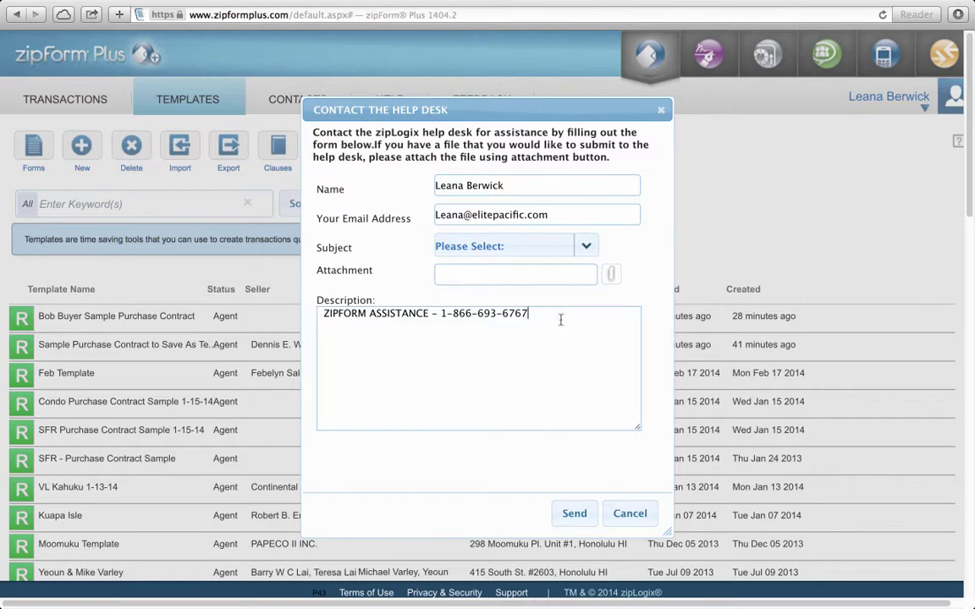
pyautogui.click(582, 247)
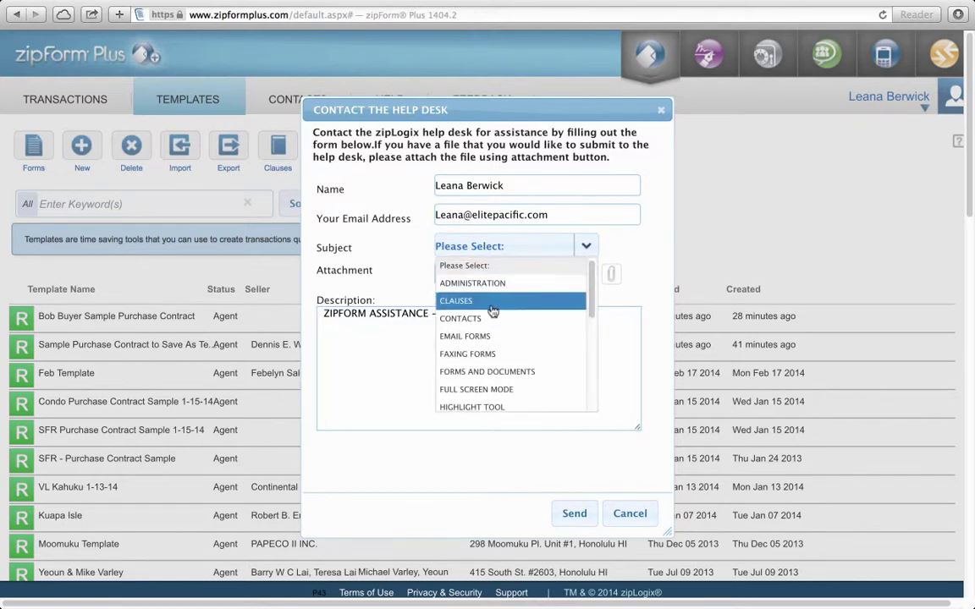
pyautogui.click(374, 363)
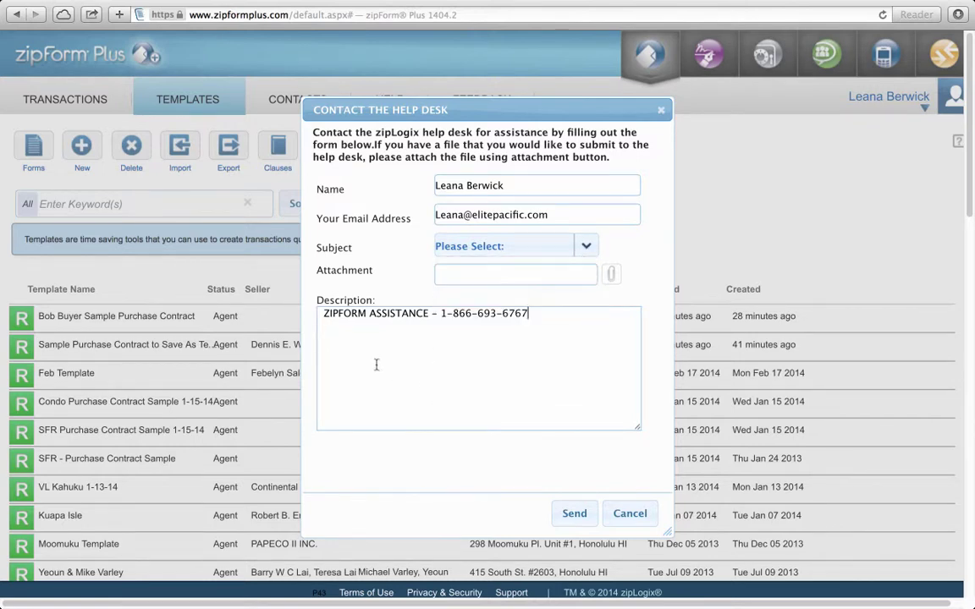
pyautogui.click(636, 516)
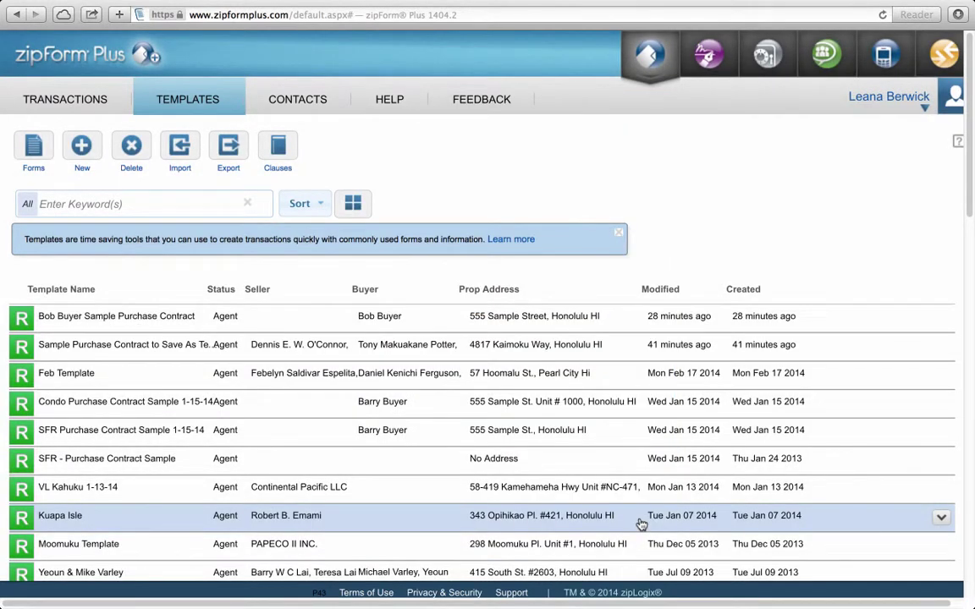